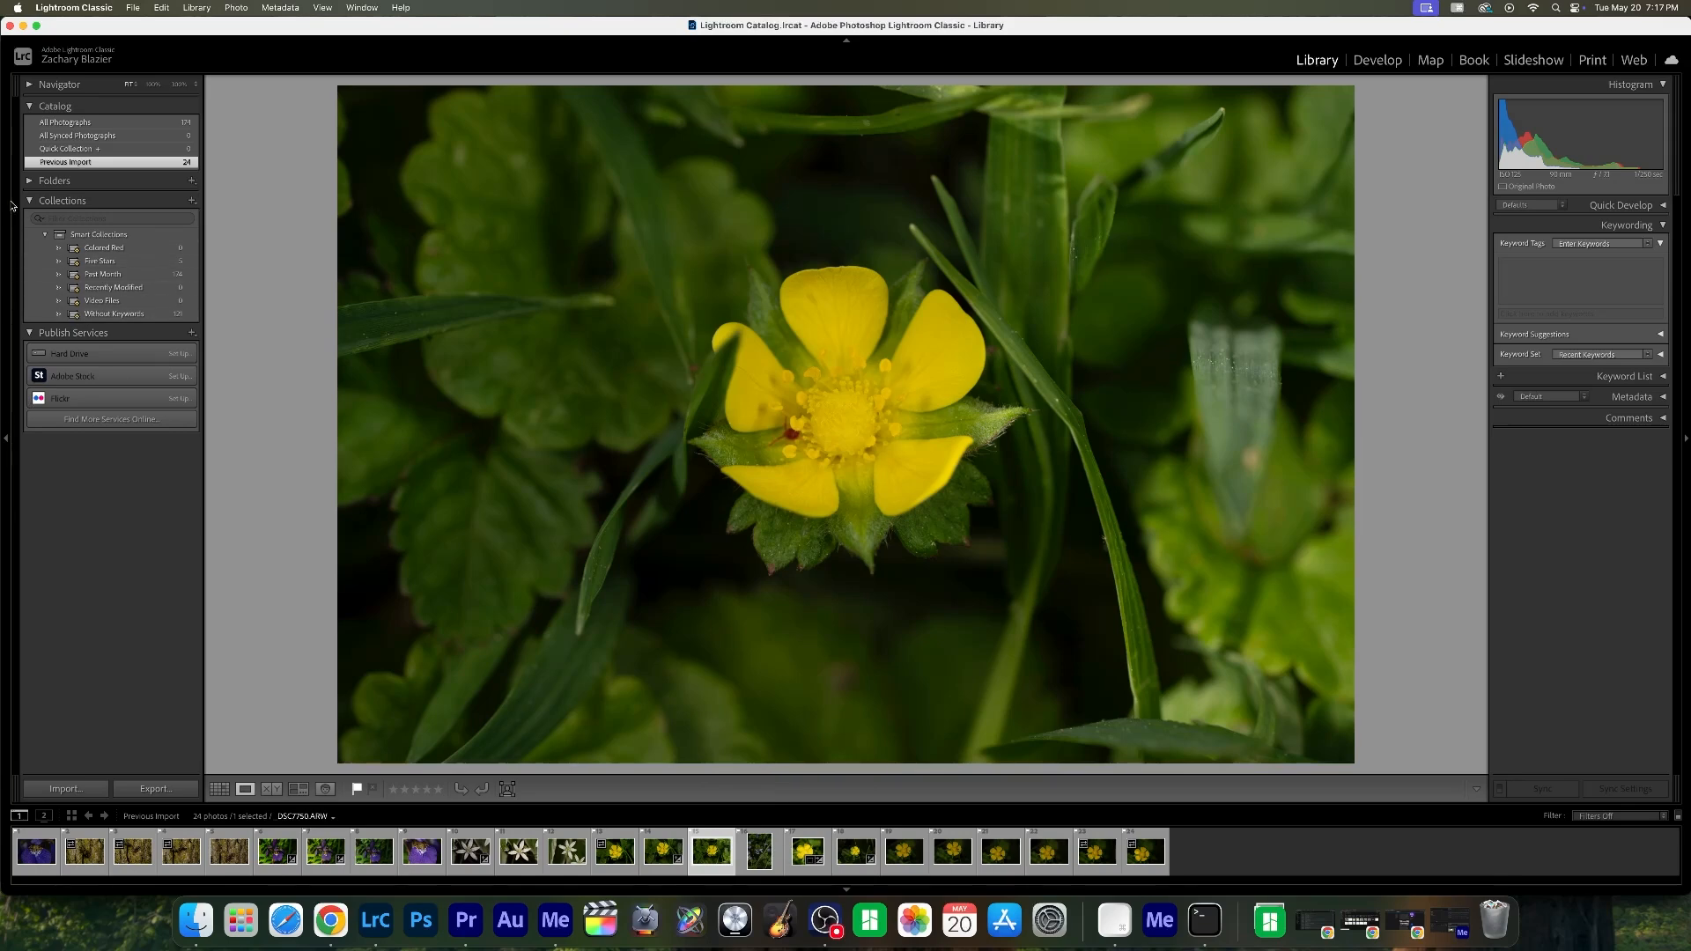
- Browse the catalog's All Photographs, Previous Import, Quick Collection and All Synced Photographs sources with the collections list collapsed
left_click(30, 201)
left_click(51, 122)
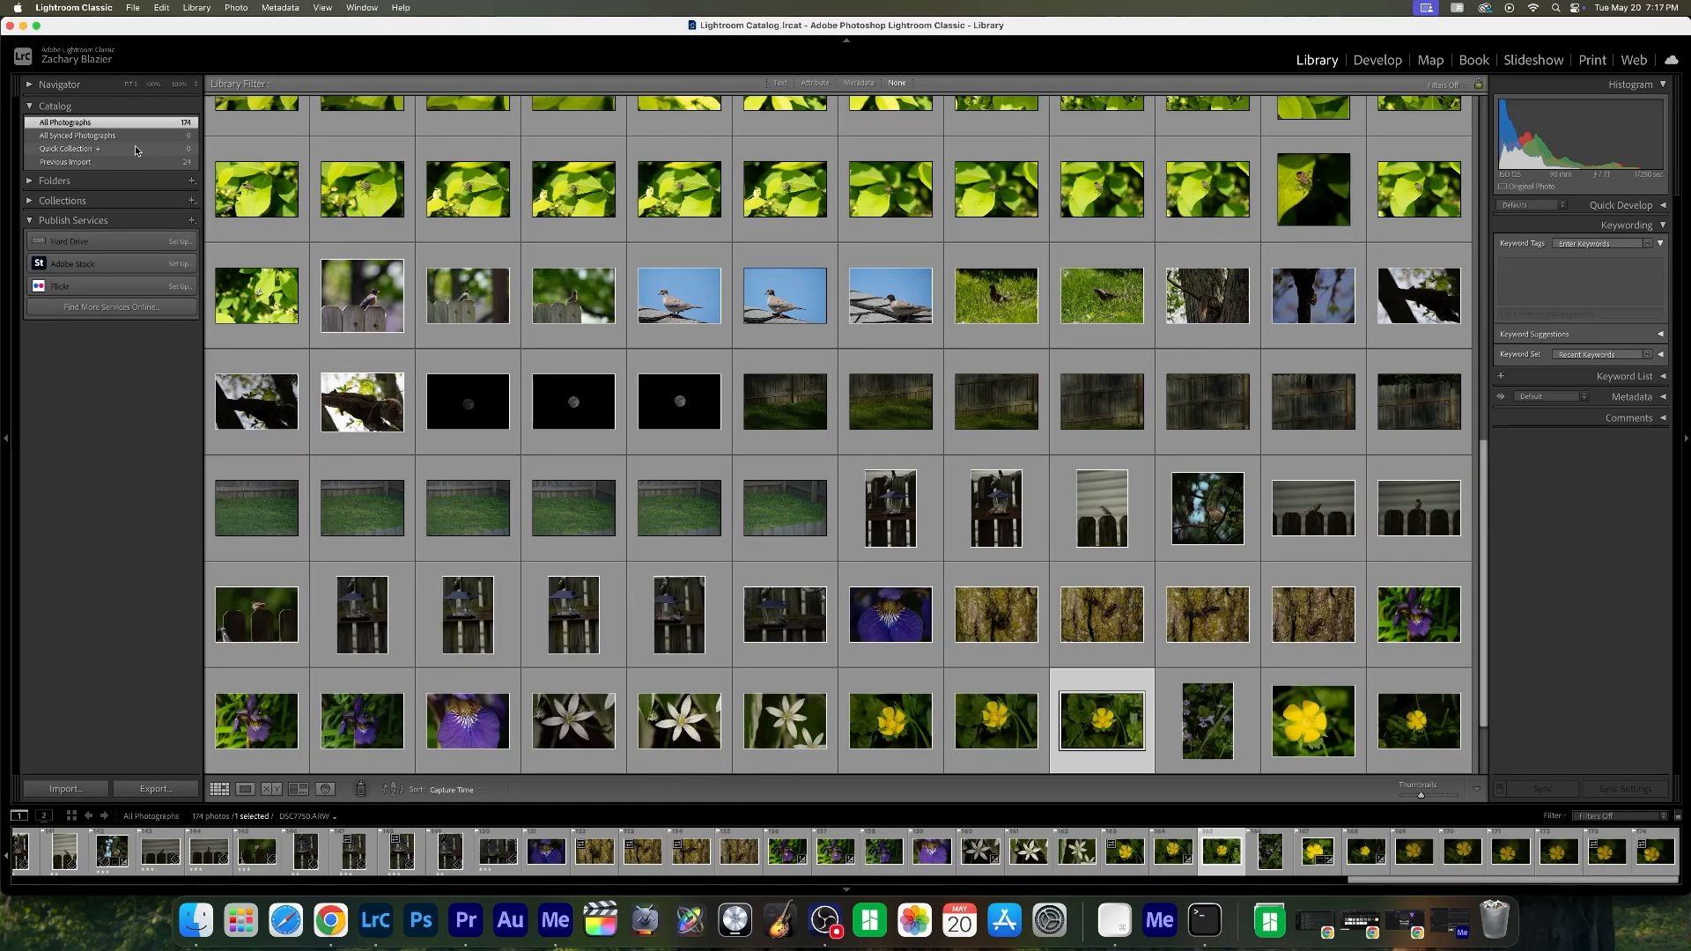
left_click(53, 106)
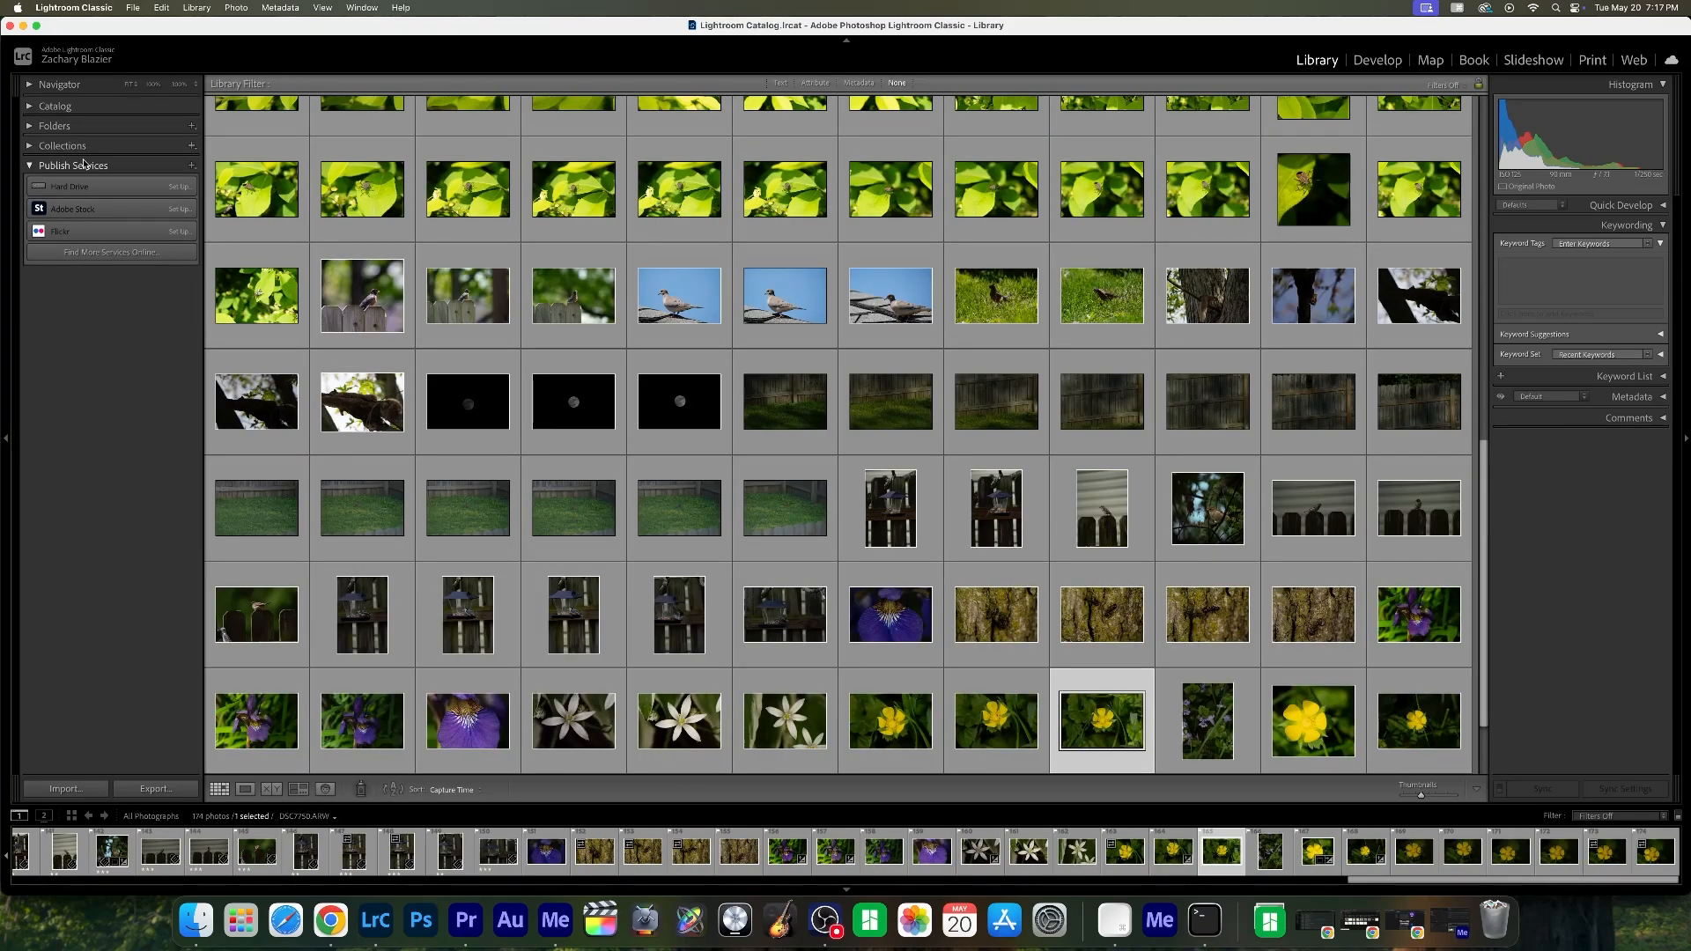
left_click(55, 106)
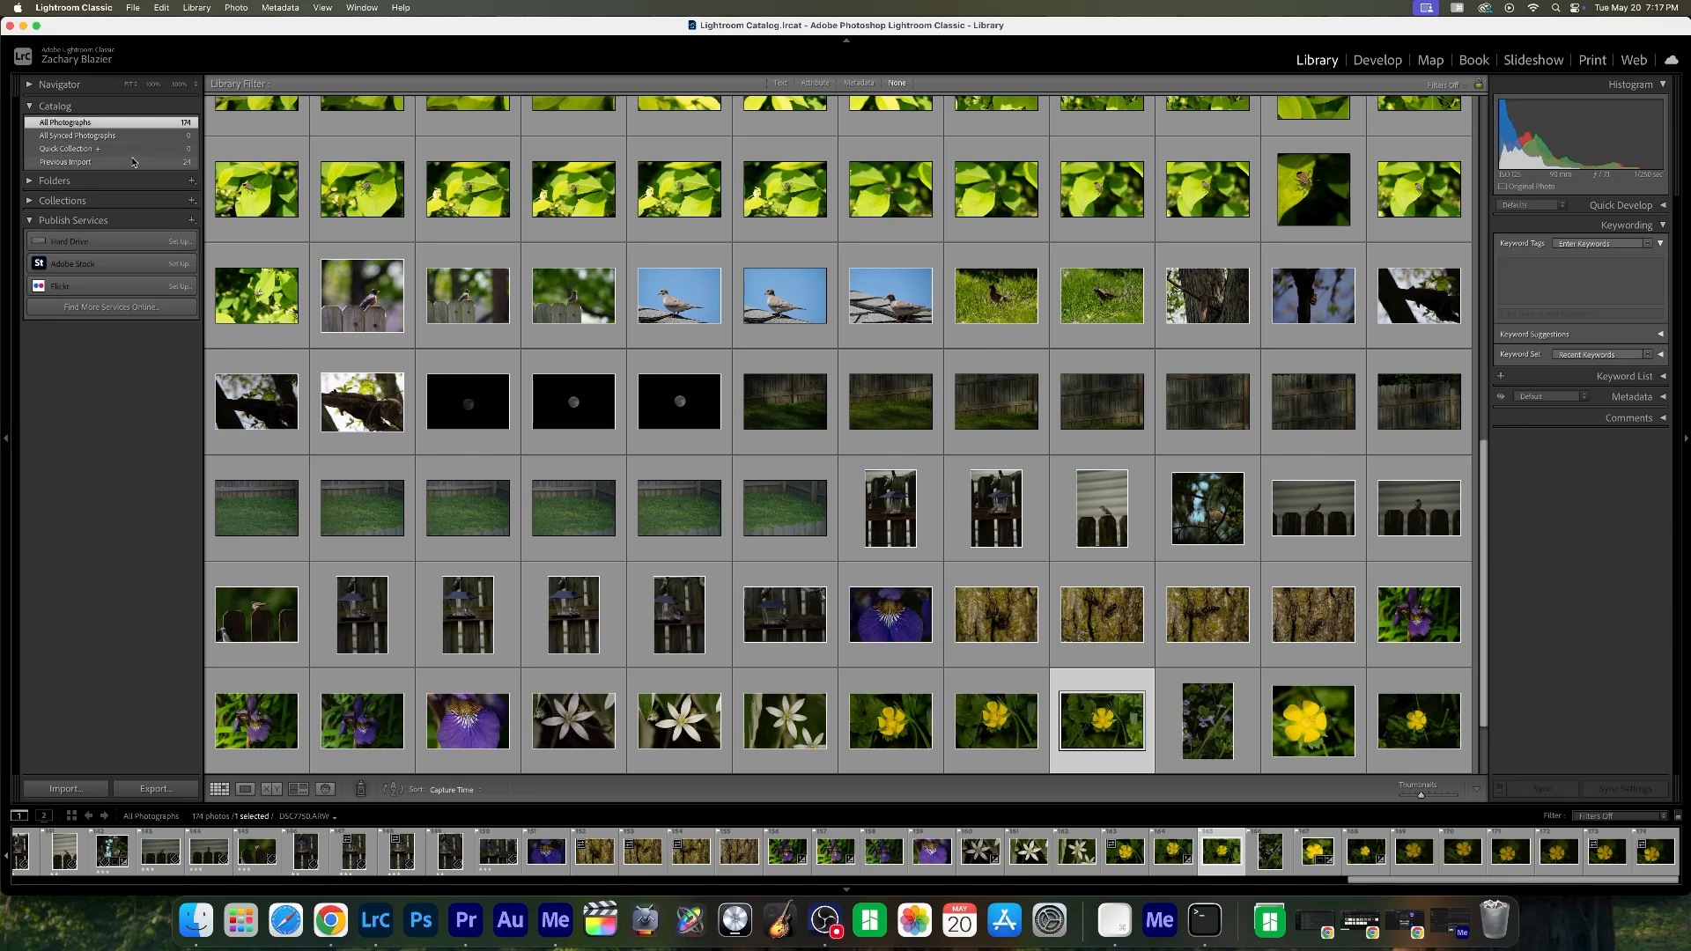
left_click(133, 162)
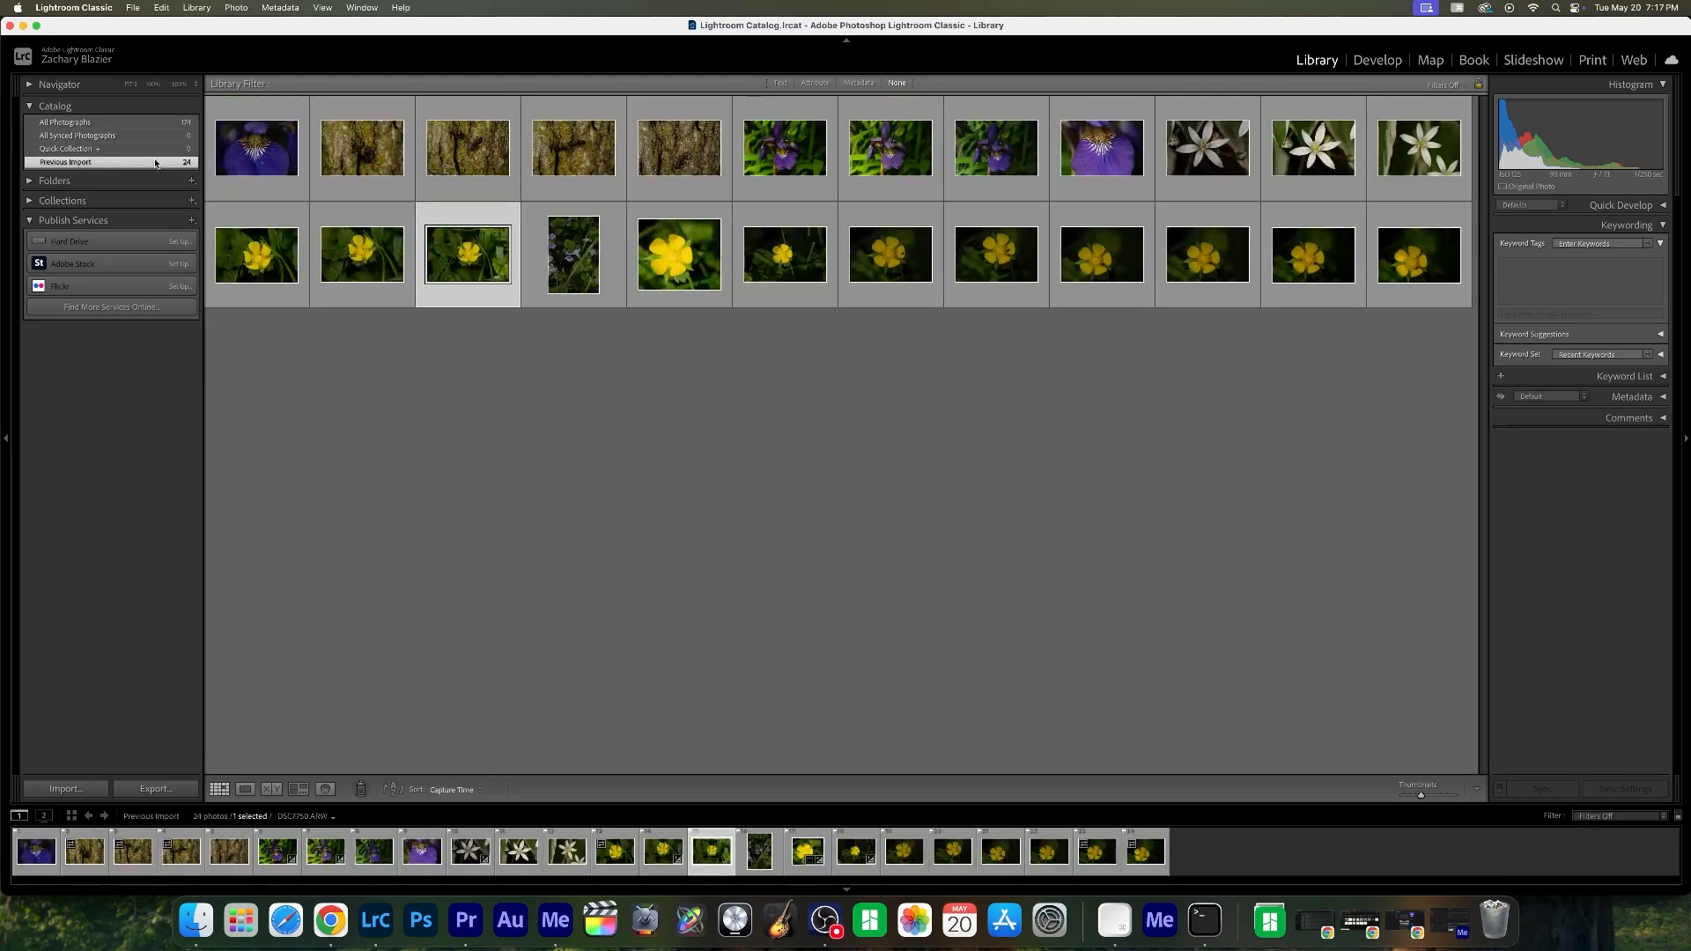
left_click(99, 150)
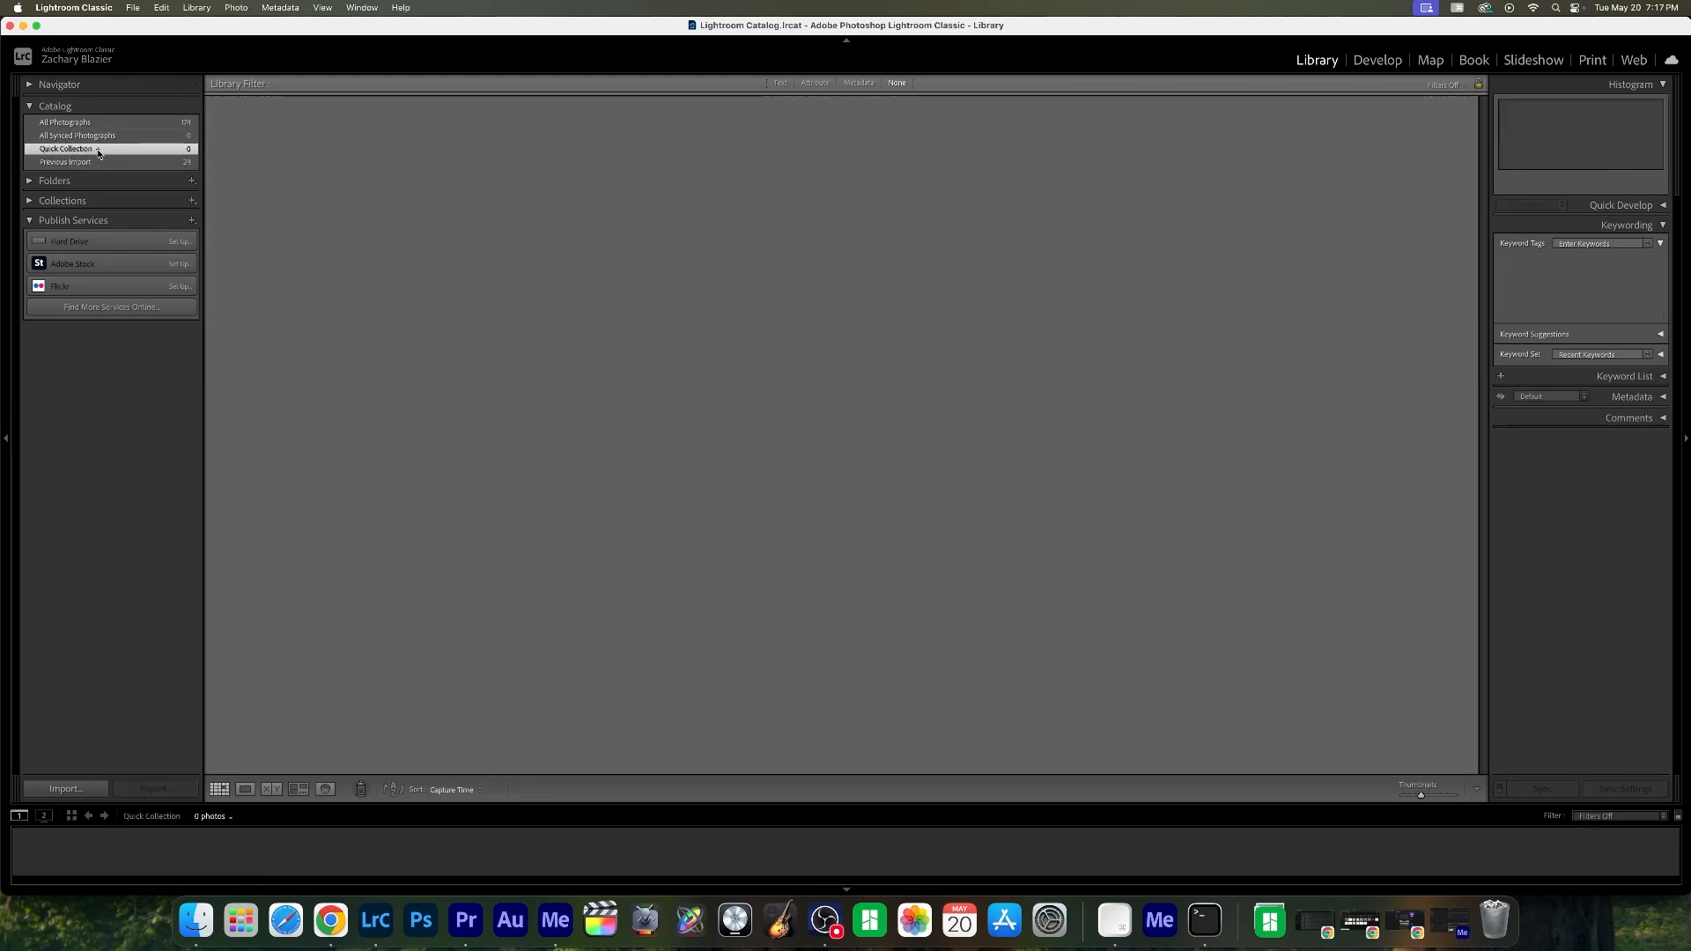
left_click(117, 138)
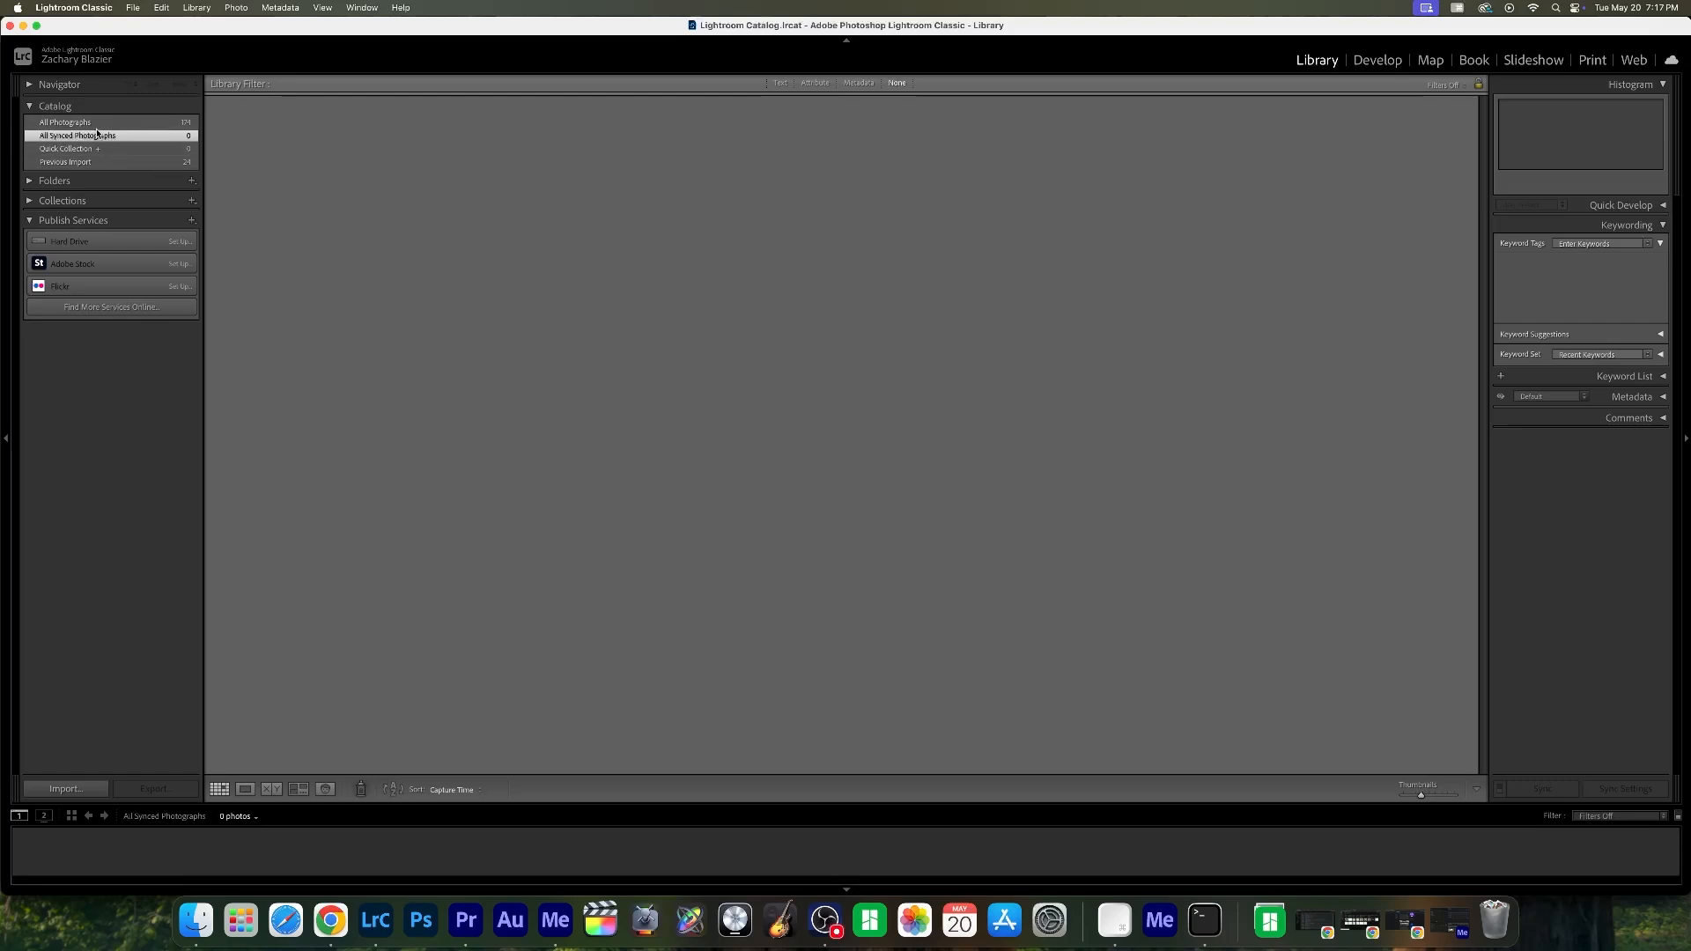
right_click(106, 112)
key("Escape")
left_click(132, 7)
left_click(141, 24)
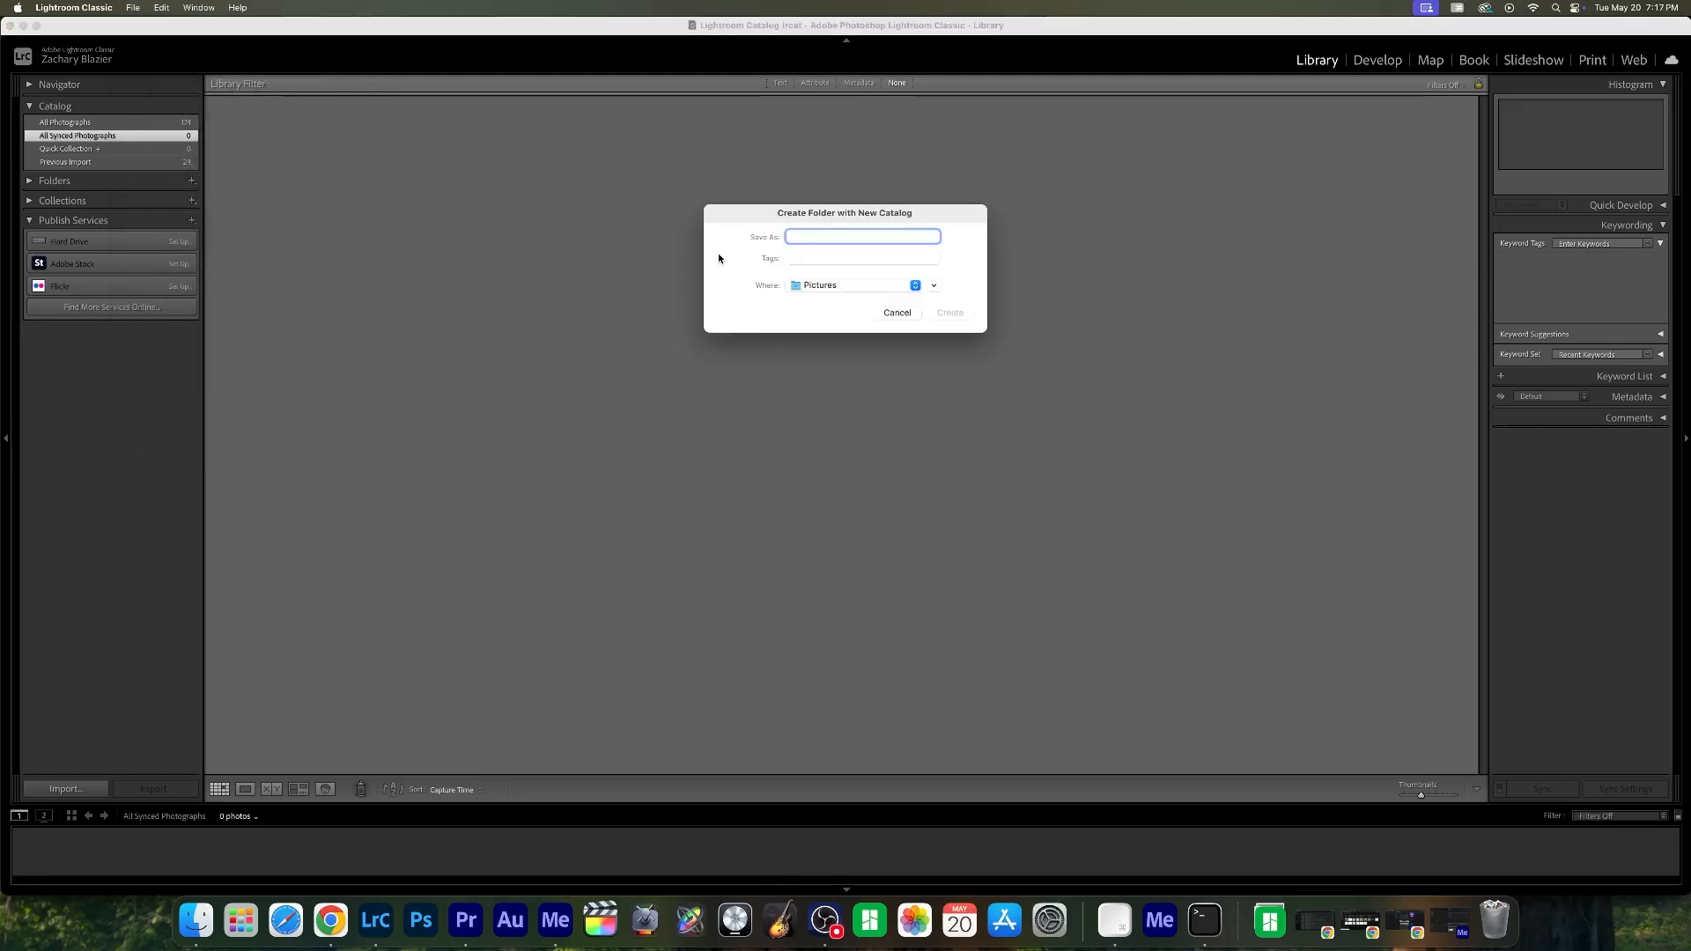
type("This Year!!")
left_click(897, 313)
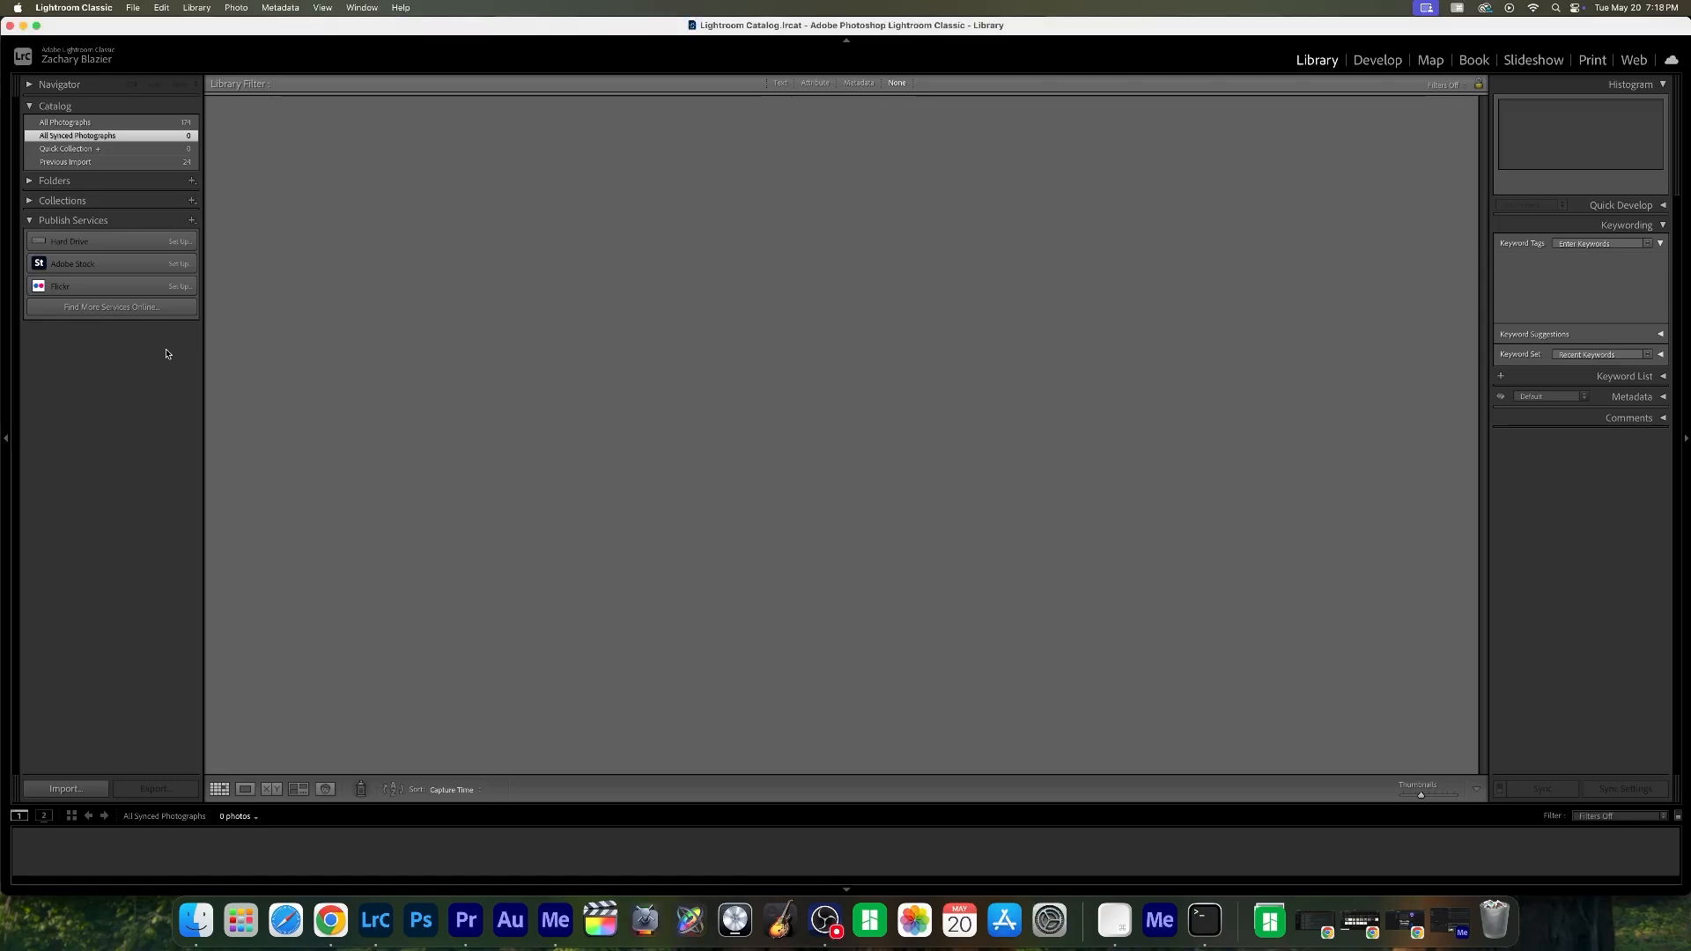
- Expand the collections list and look through All Photographs down to the bird feeder and flower shots near the end
left_click(35, 201)
left_click(57, 153)
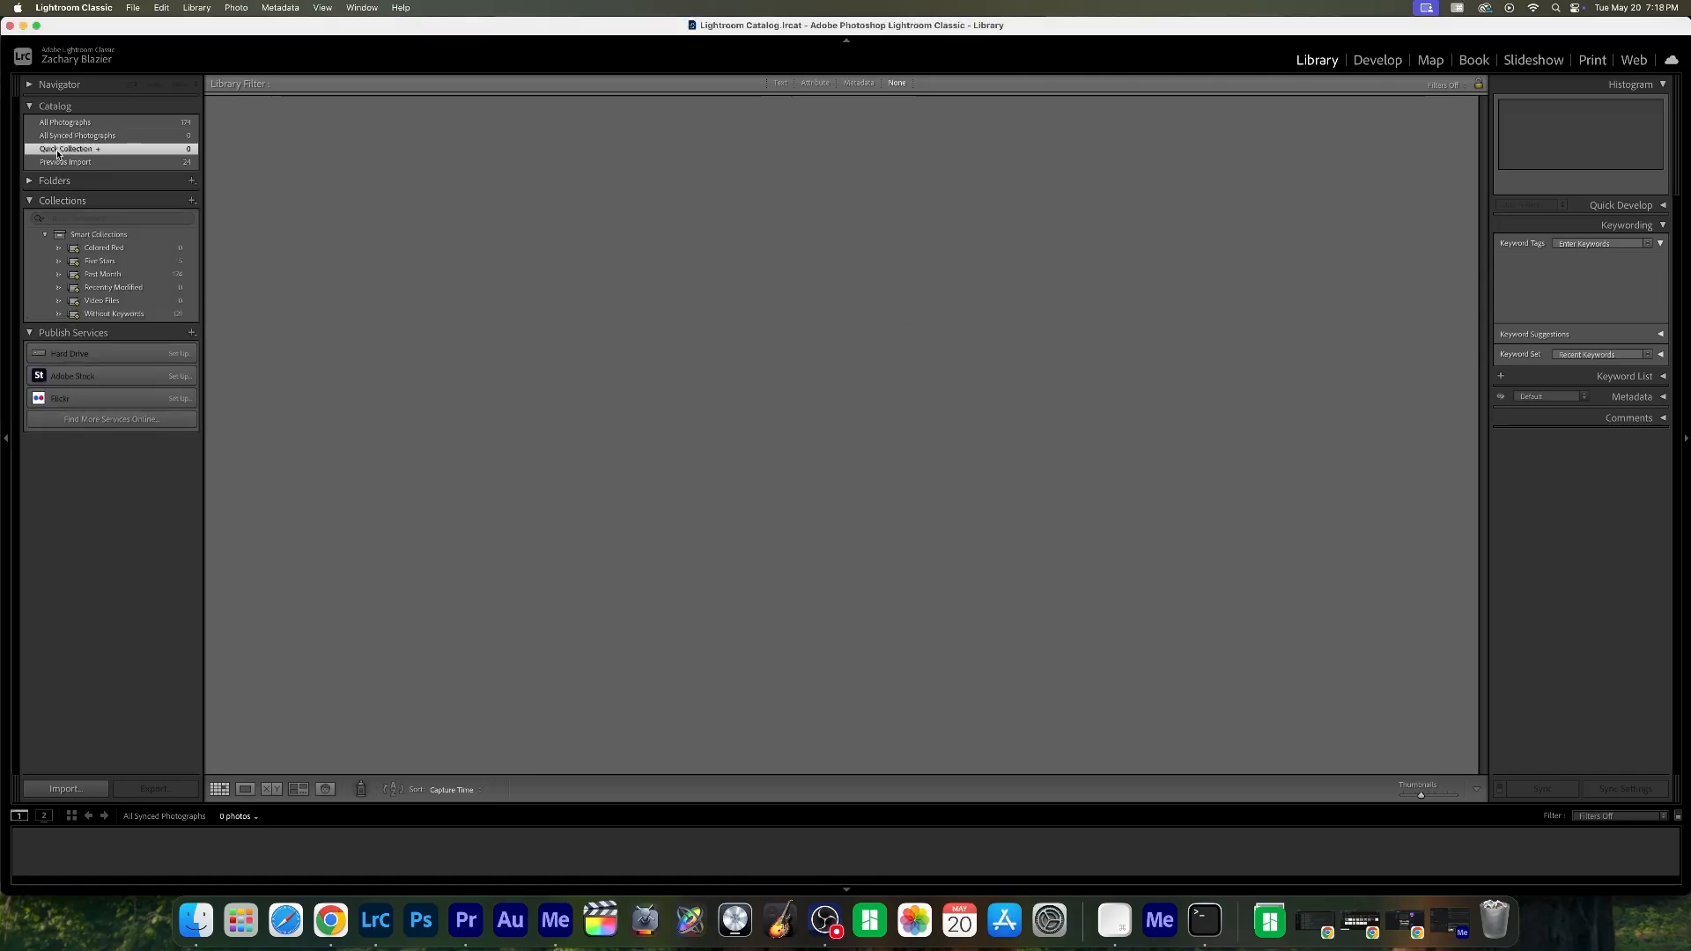
left_click(64, 122)
scroll(760, 498, "down", 5)
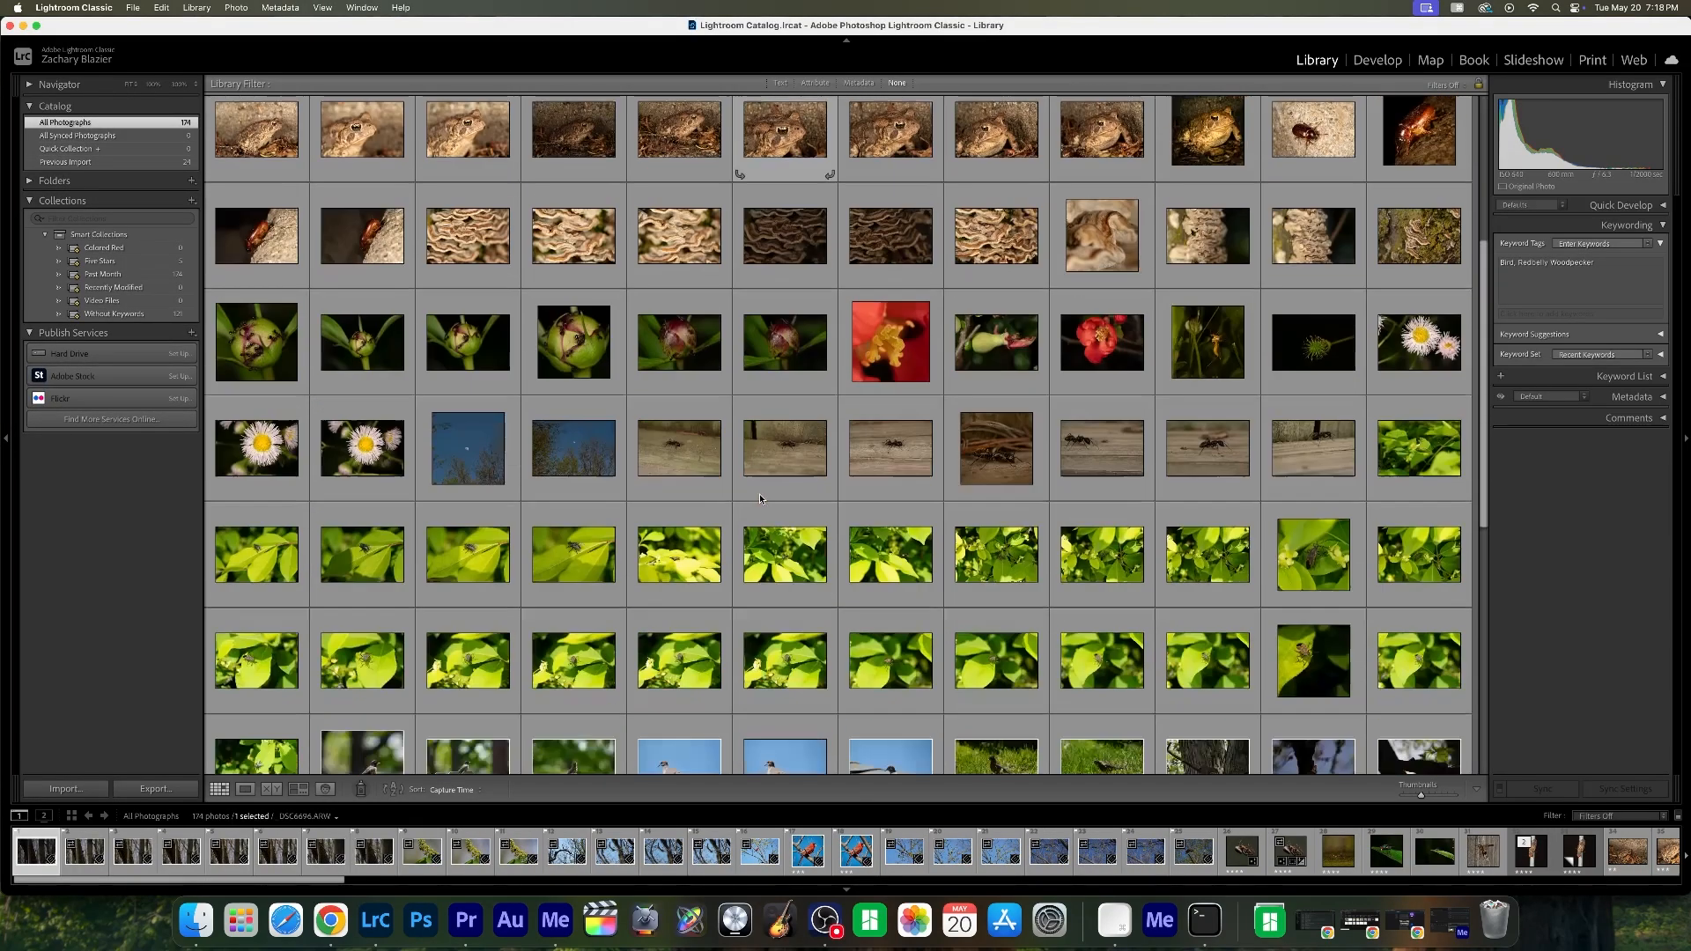
scroll(760, 498, "down", 8)
left_click(764, 525)
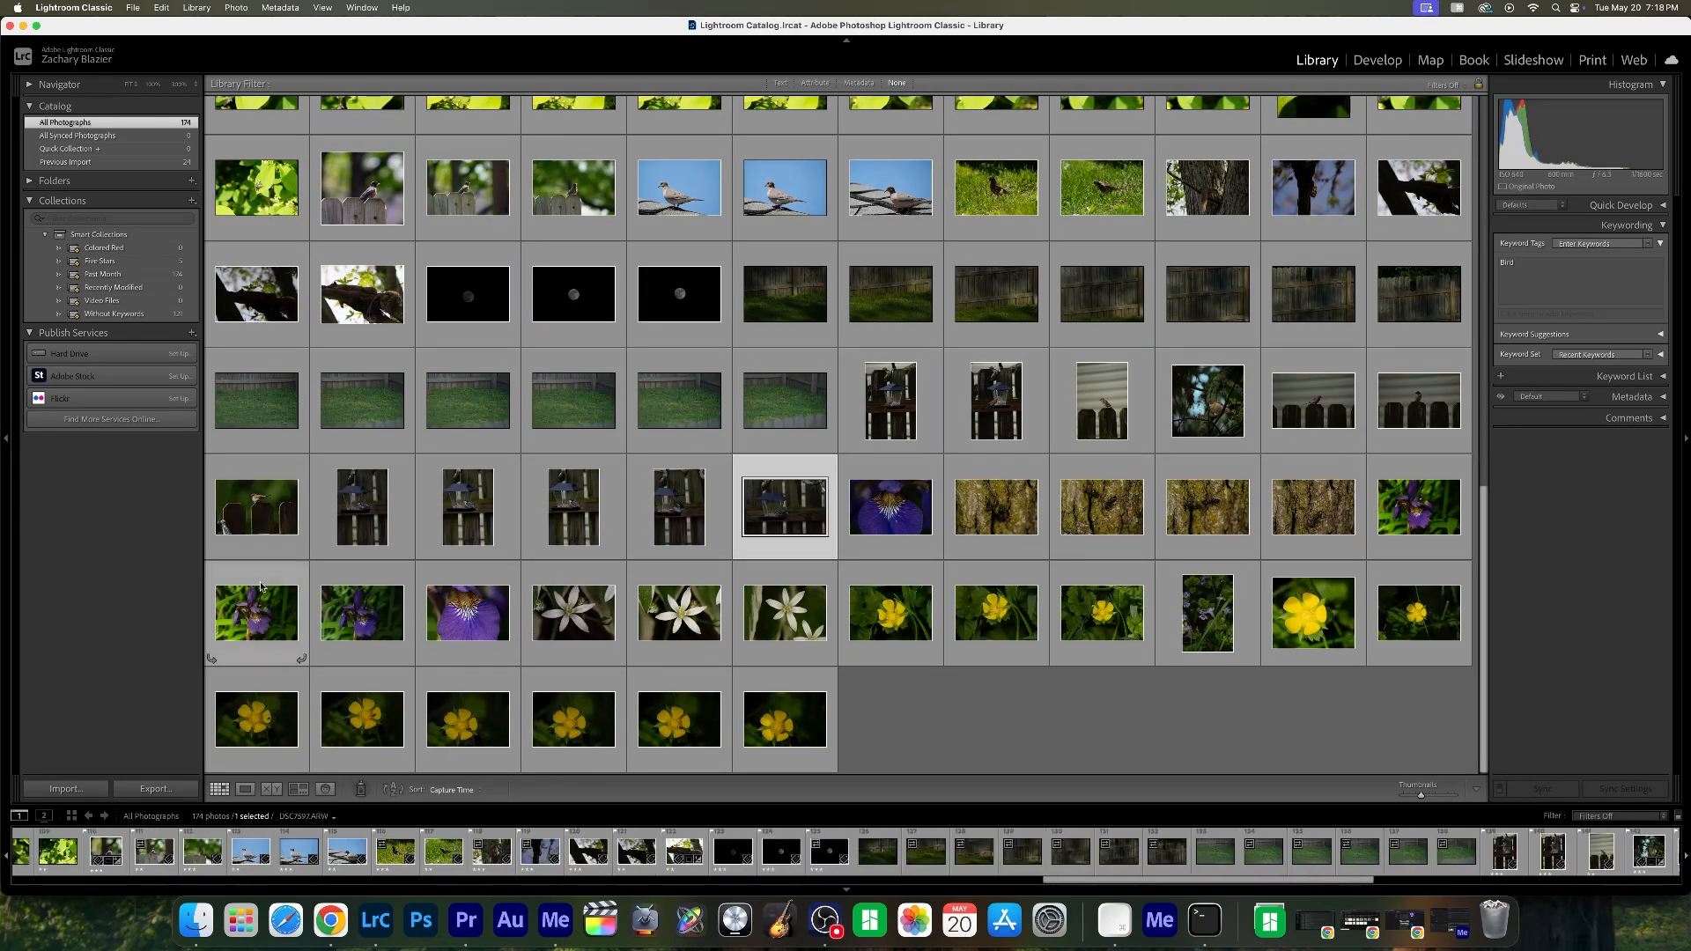
- Compare the Previous Import photos with the full set in All Photographs, selecting a bark photo and a moon photo
left_click(124, 164)
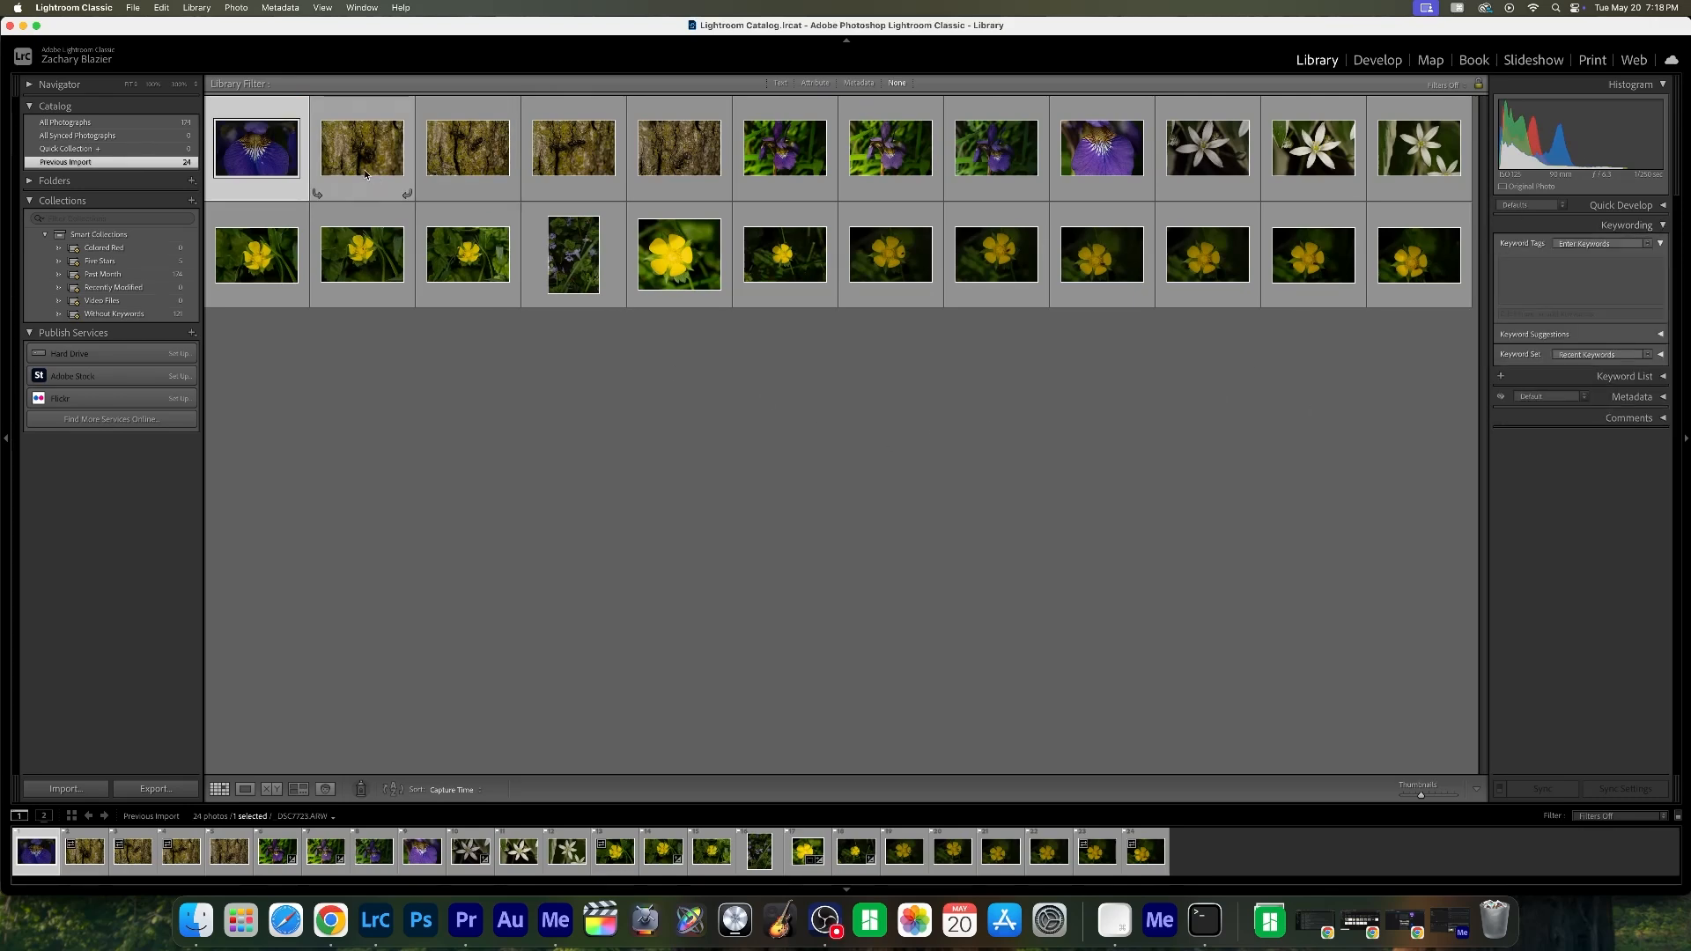
left_click(468, 148)
left_click(119, 122)
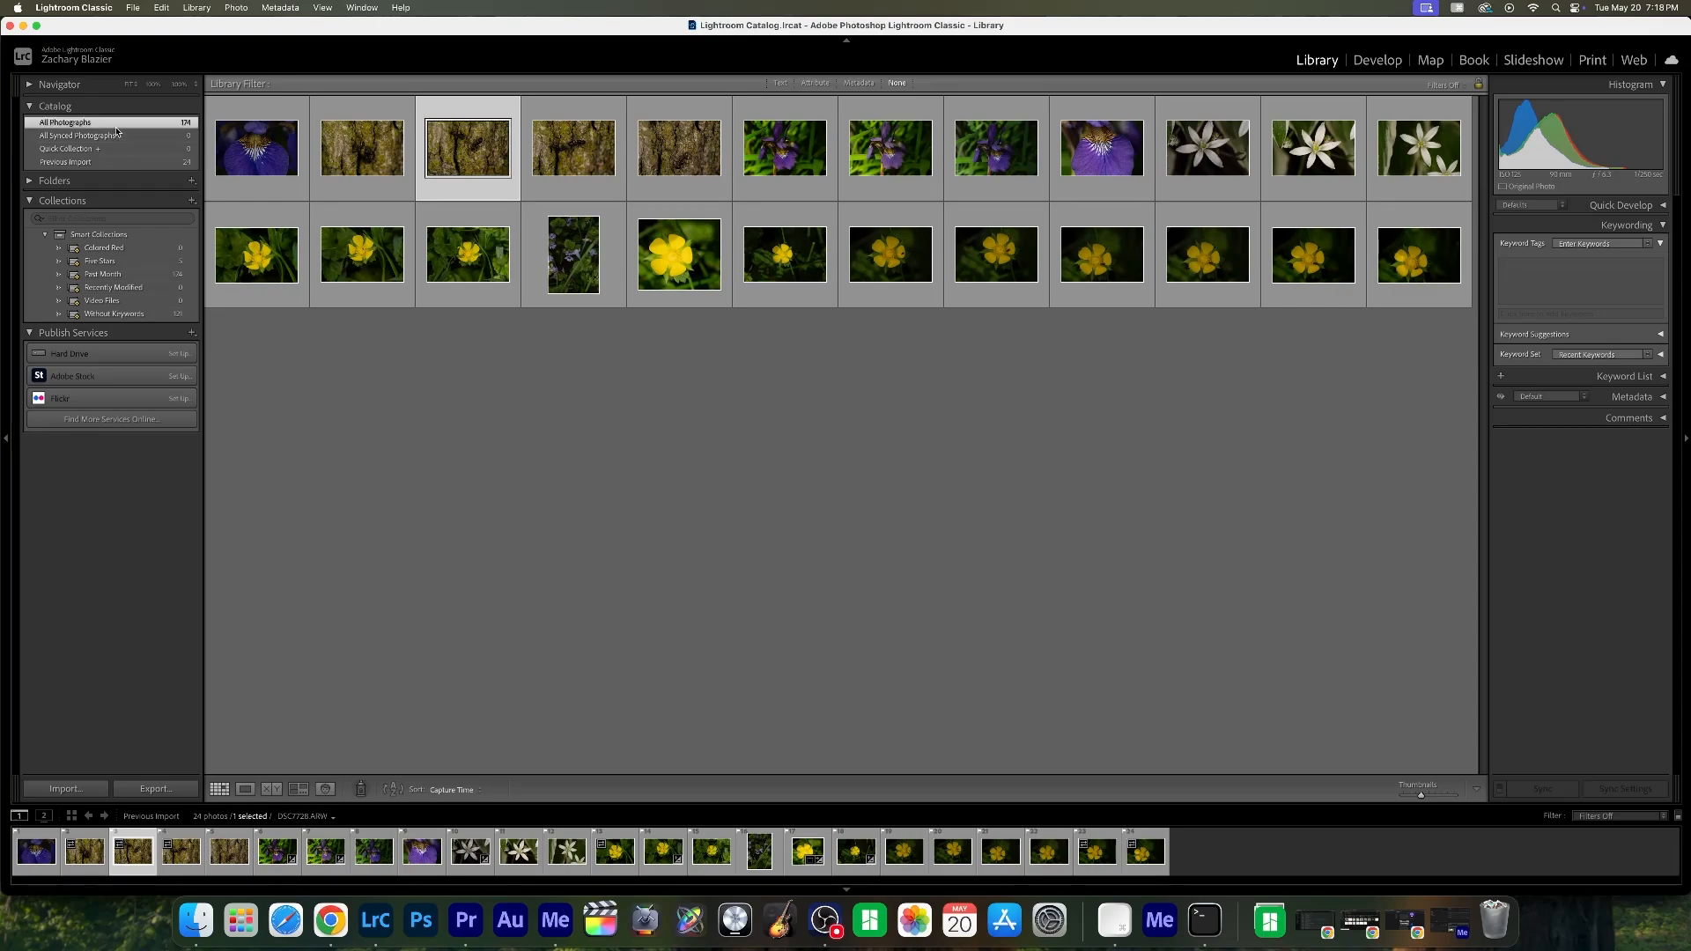
left_click(690, 536)
scroll(690, 539, "down", 3)
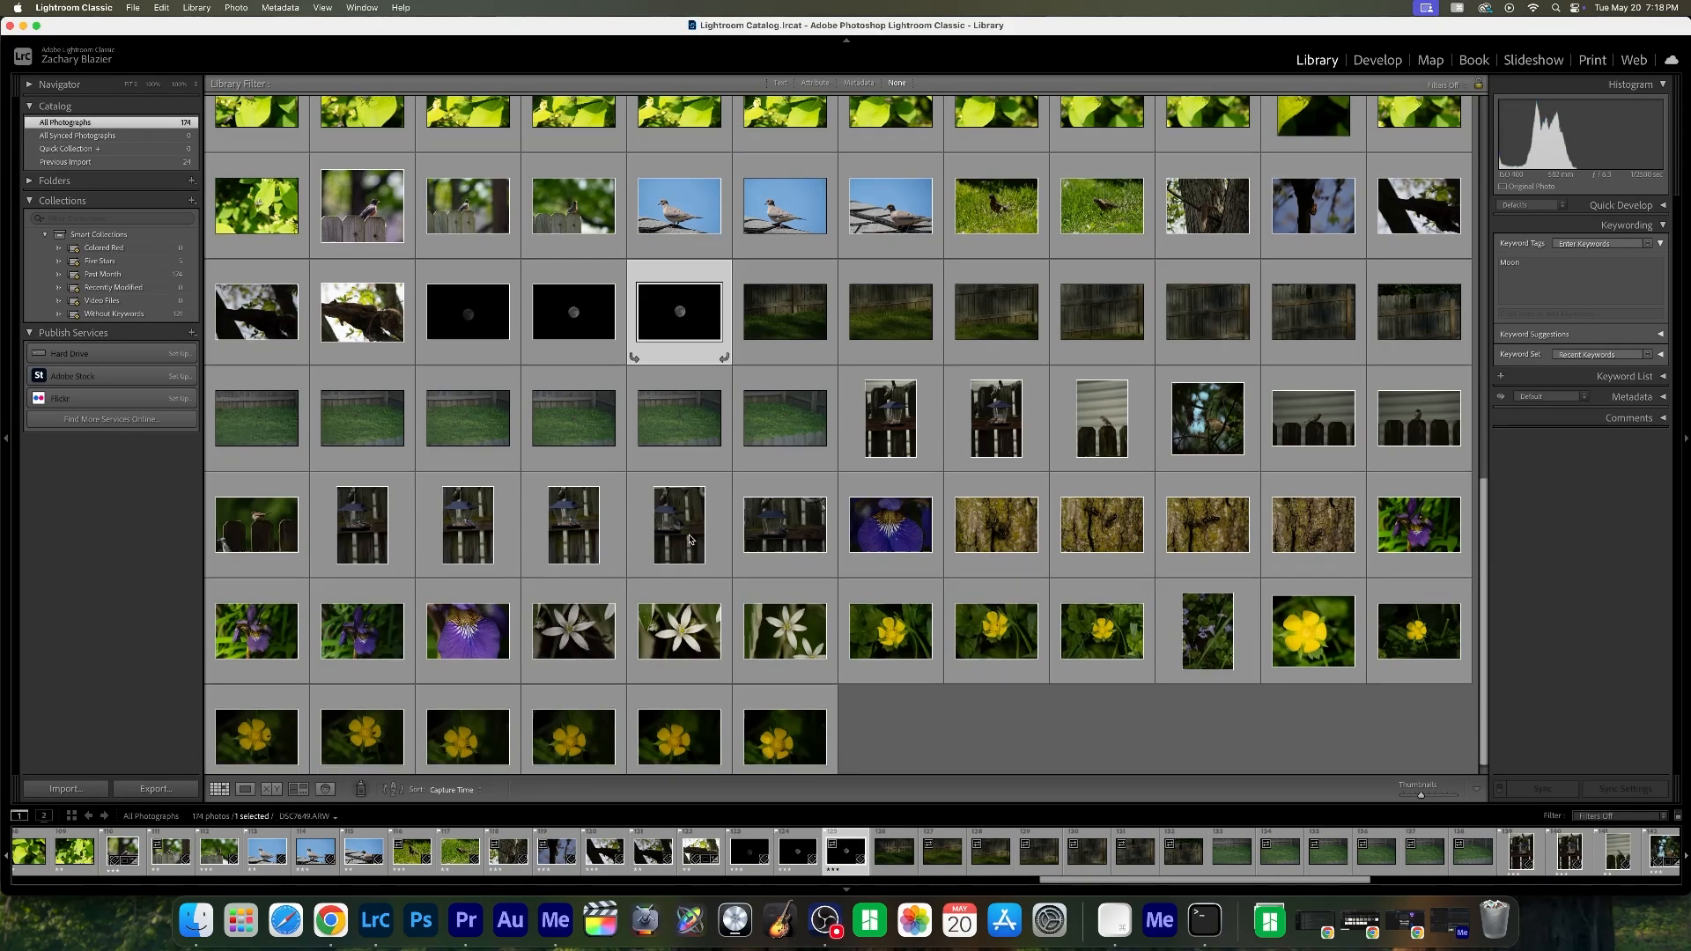
scroll(690, 539, "up", 8)
scroll(690, 539, "down", 3)
scroll(690, 539, "down", 3)
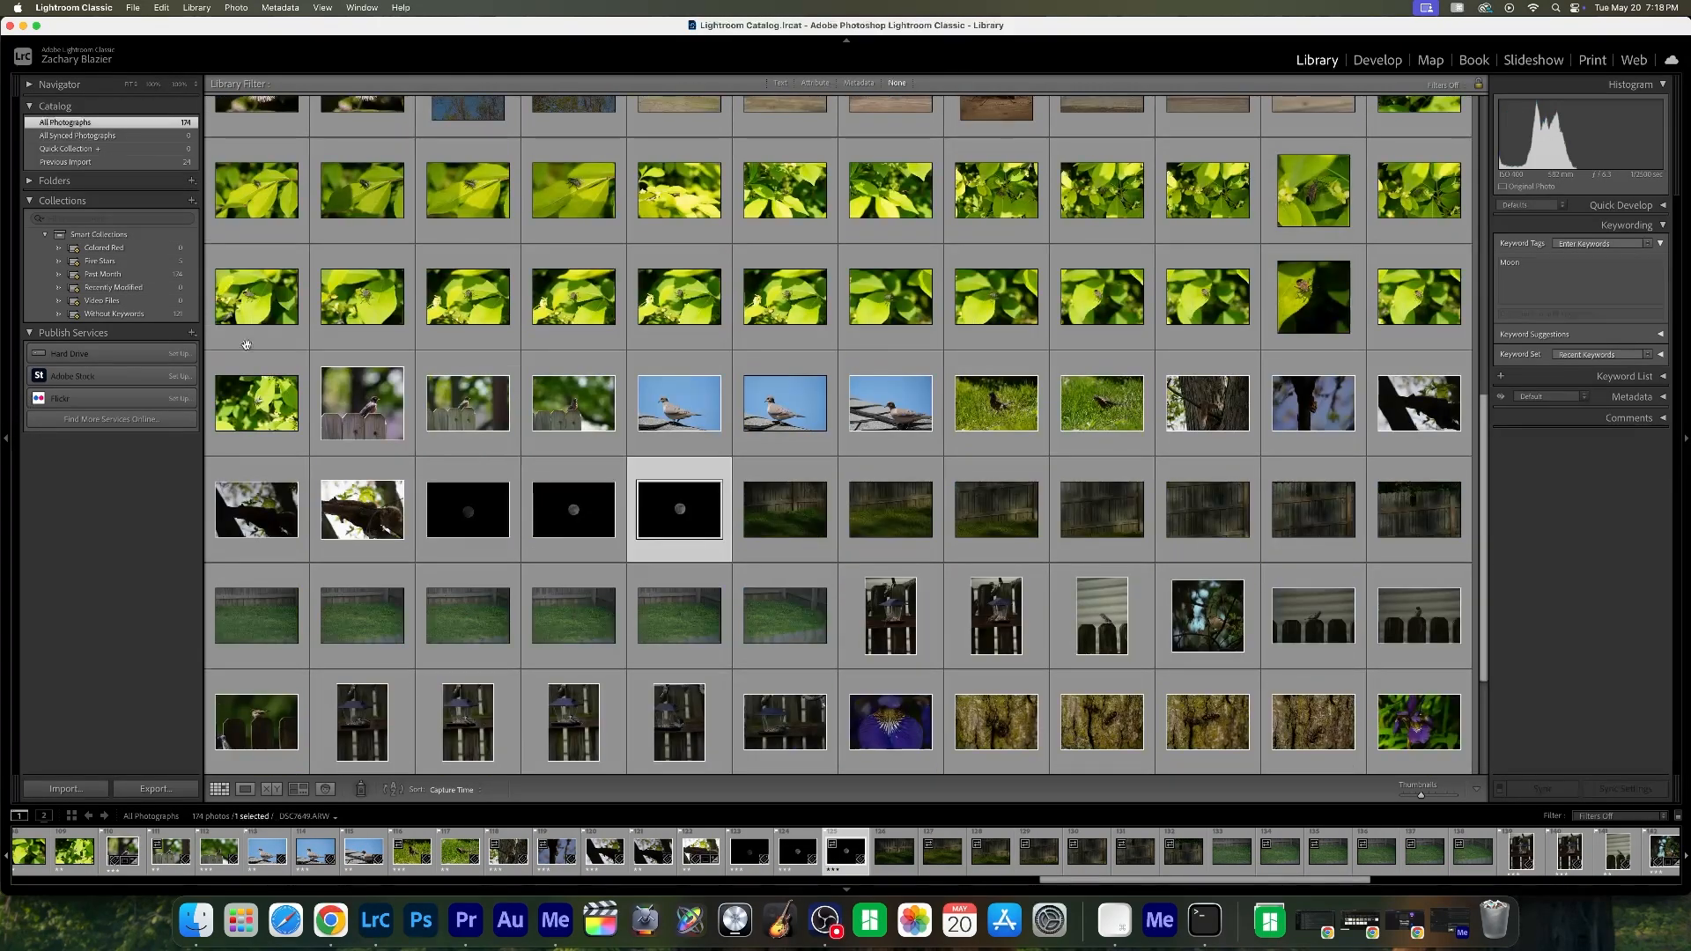
- Switch to Finder and look inside the Macro 5_5_25 and Macro 5_6-9_25 folders within Images
left_click(195, 936)
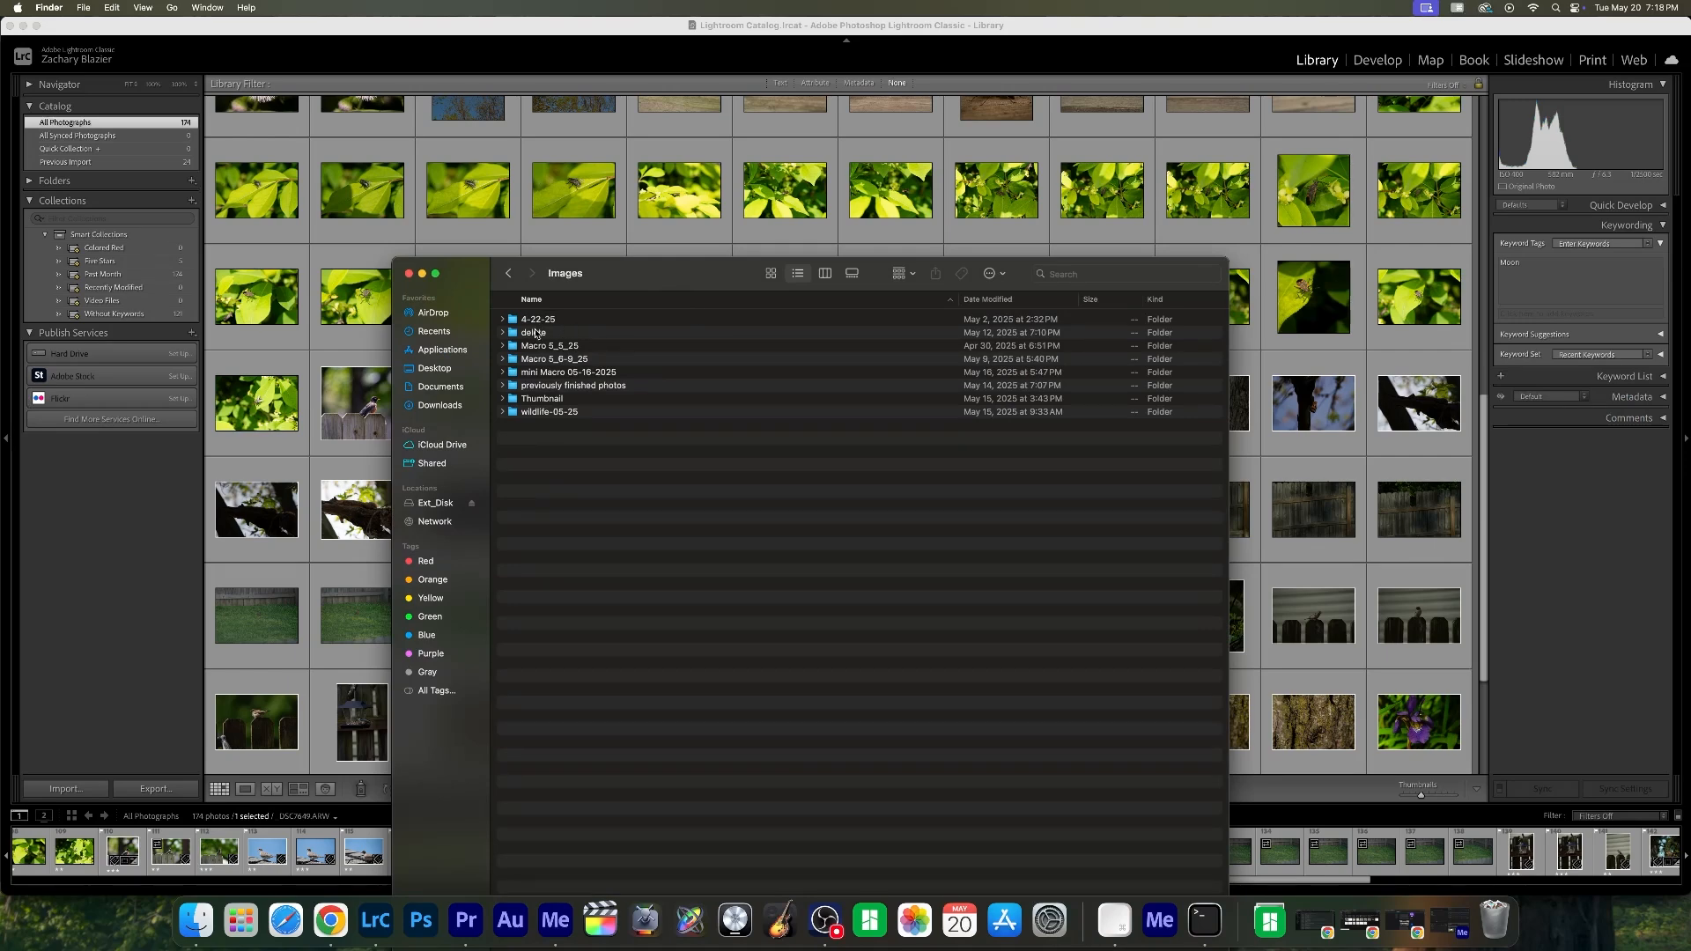
left_click(536, 333)
left_click(541, 345)
double_click(541, 345)
key("super+bracketleft")
double_click(549, 359)
key("super+bracketleft")
- View the raw files in the 2025-05-16 subfolder of mini Macro 05-16-2025 and return to the Images folder
double_click(559, 373)
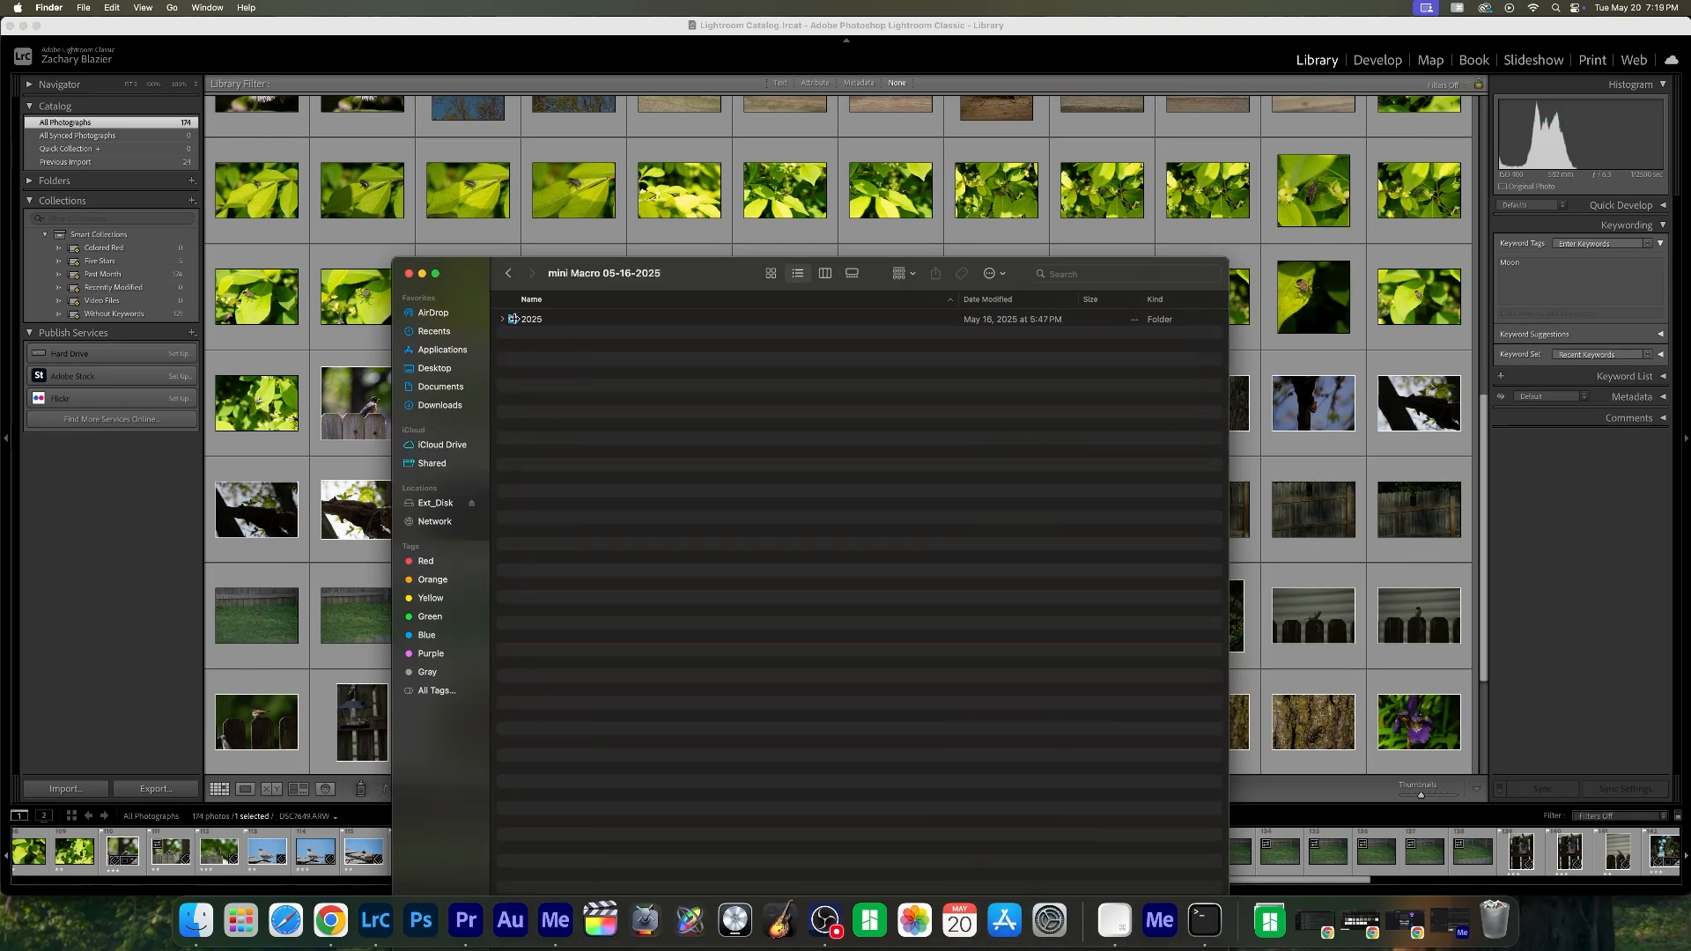
left_click(513, 319)
double_click(513, 318)
double_click(514, 319)
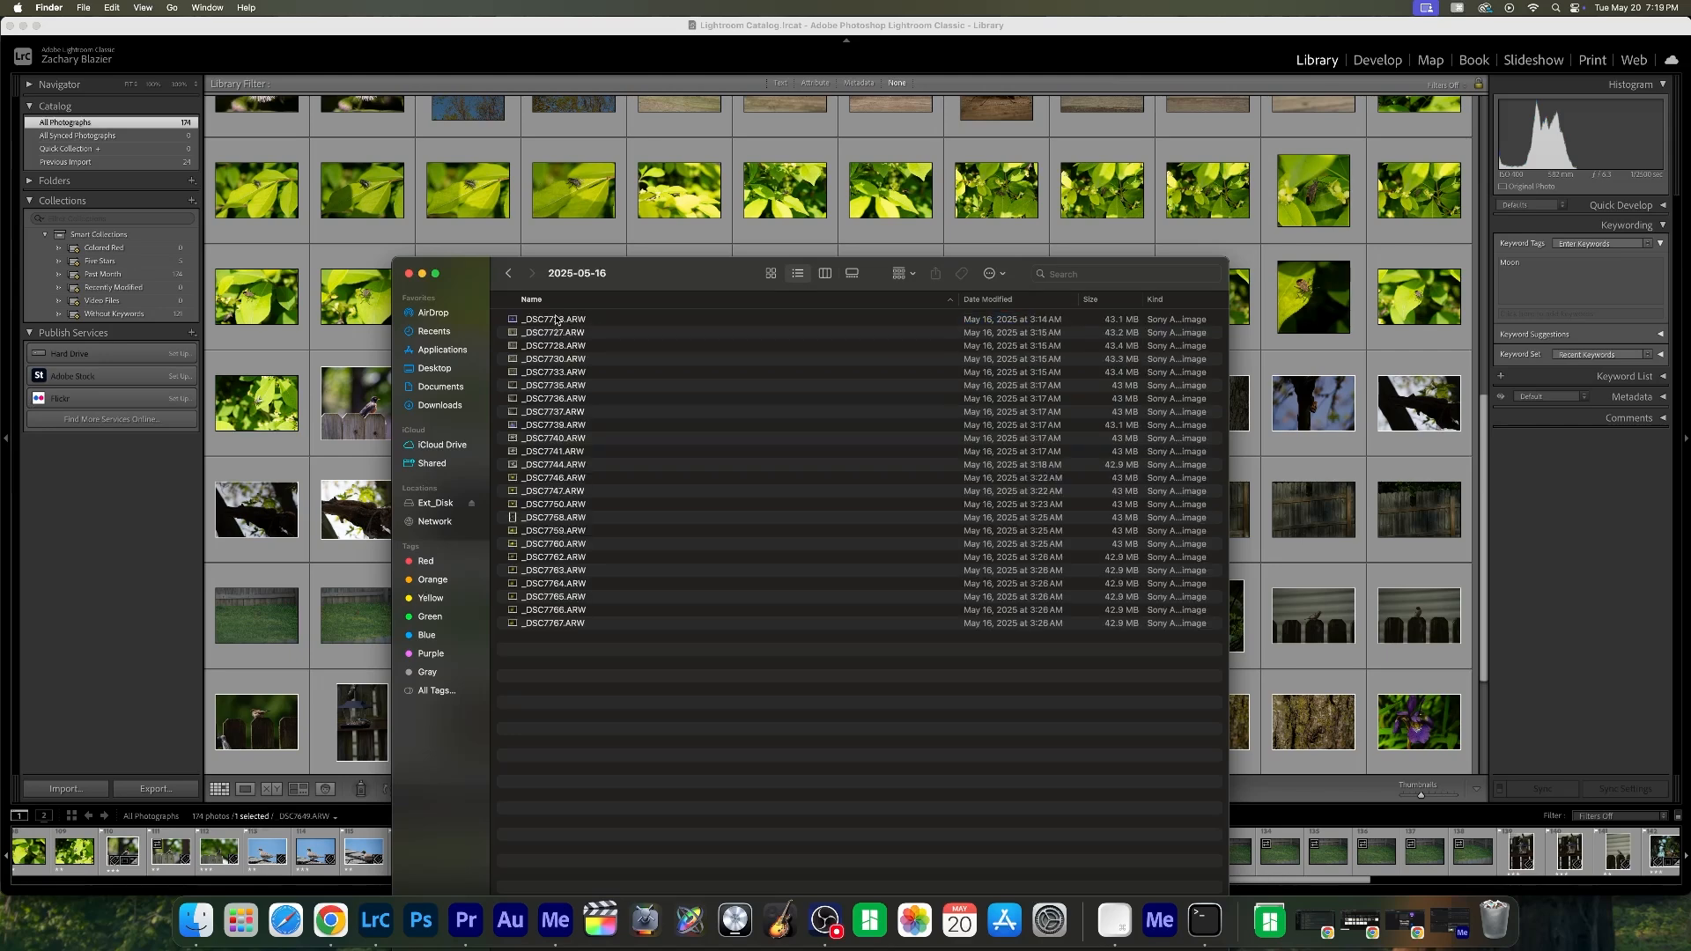
double_click(507, 273)
left_click(508, 274)
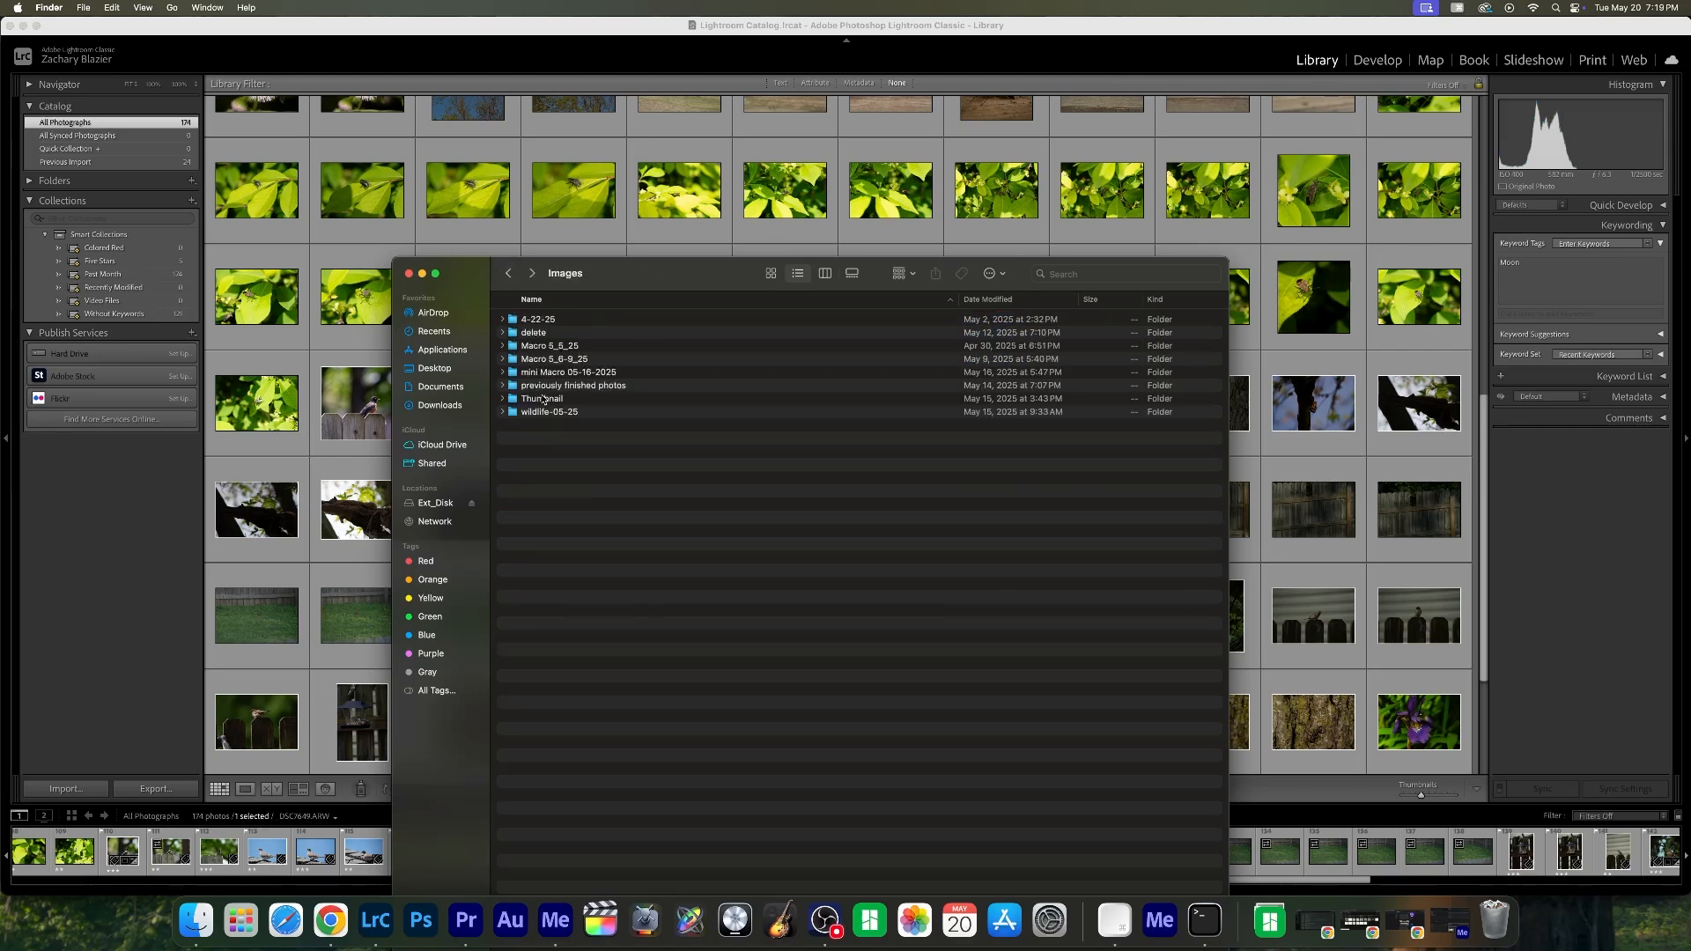
- View the raw files in the 2025-05-09 subfolder of wildlife-05-25 and go back up to the Images folder
double_click(546, 412)
double_click(519, 319)
double_click(520, 323)
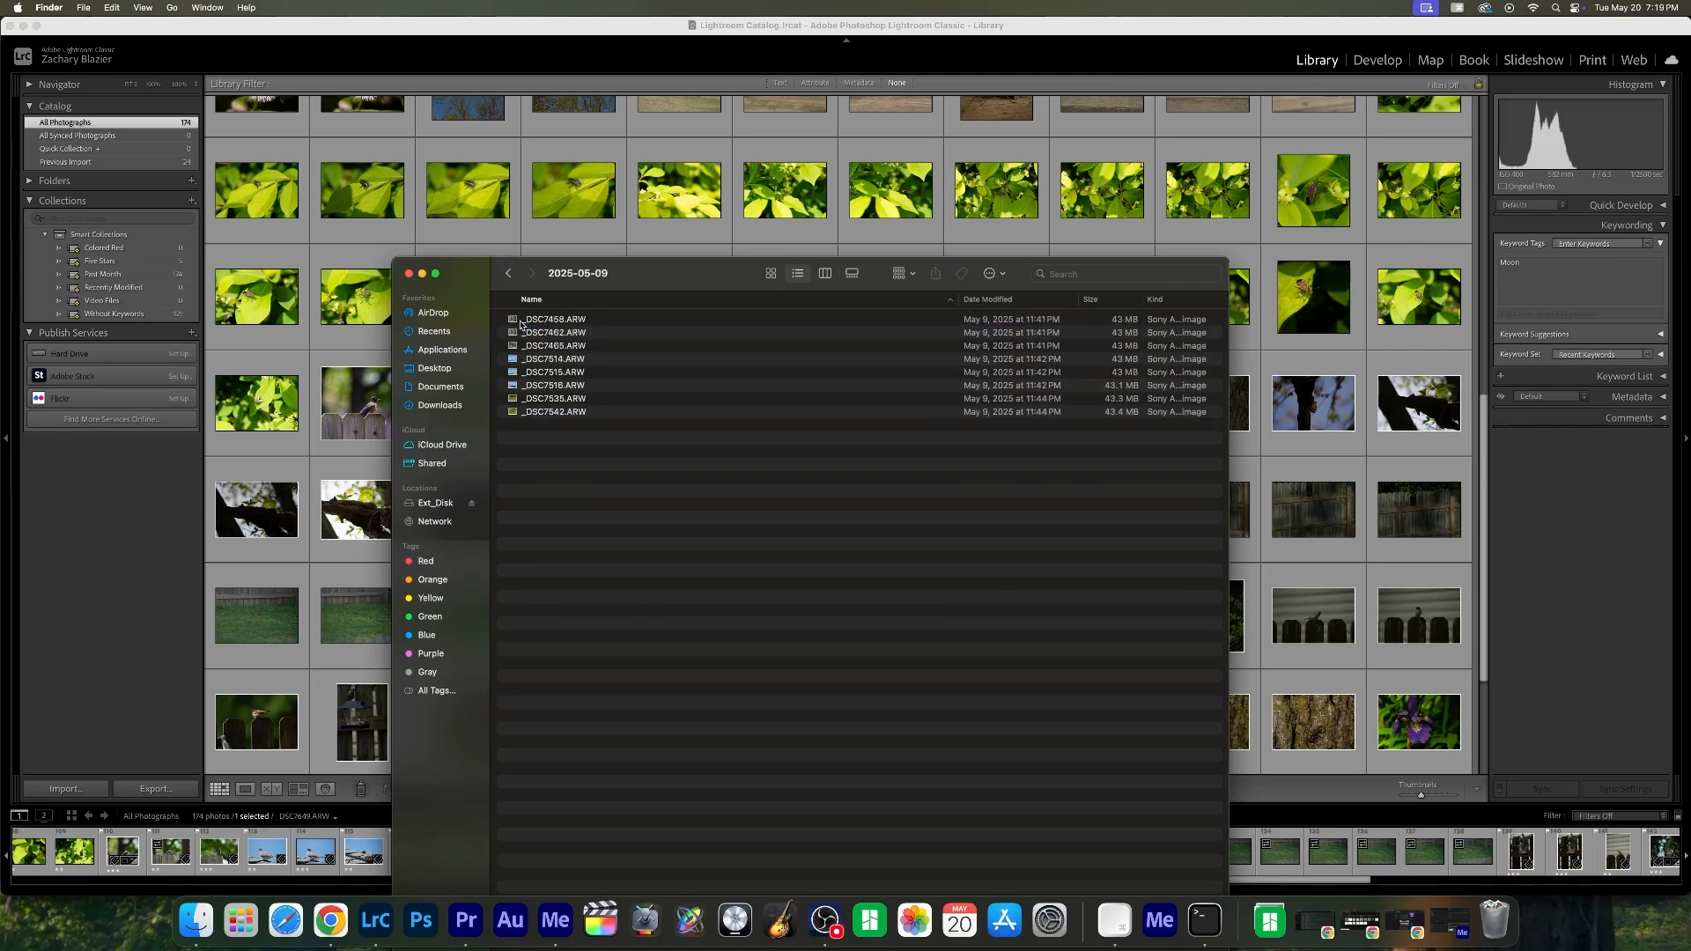
key("super+Up")
key("super+Up")
key("super+Up")
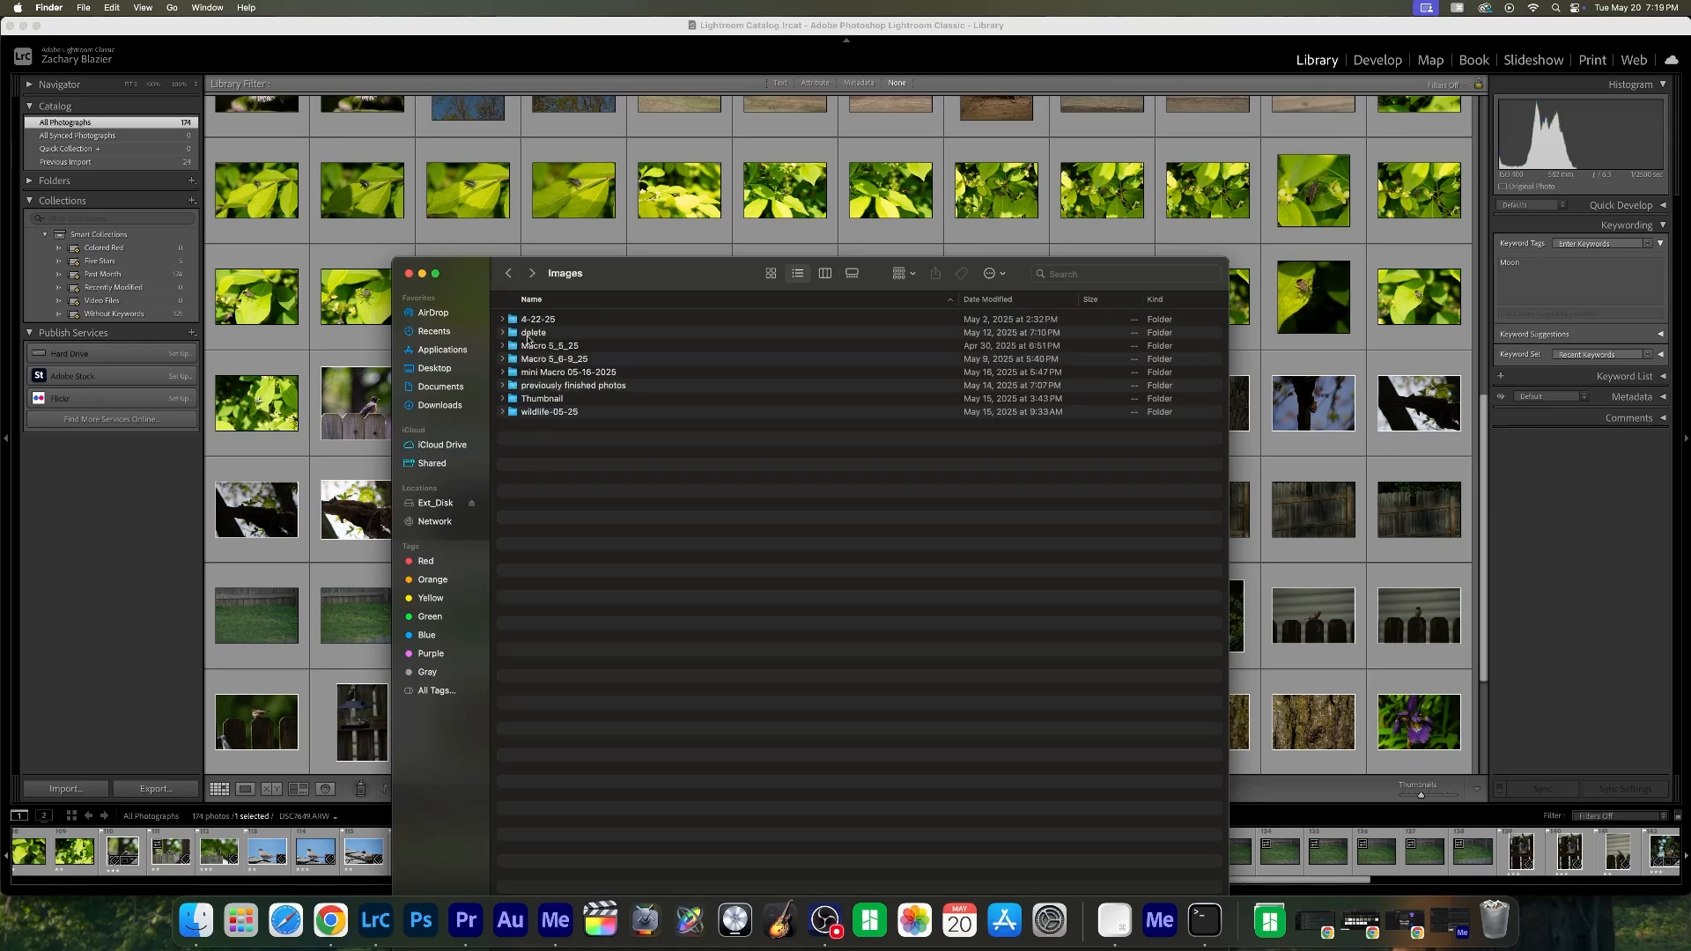
- Open the previously finished photos folder and preview _DSC4027.jpg and _DSC3993.jpg, closing each one after viewing
left_click(540, 387)
double_click(542, 393)
scroll(582, 450, "down", 10)
double_click(608, 500)
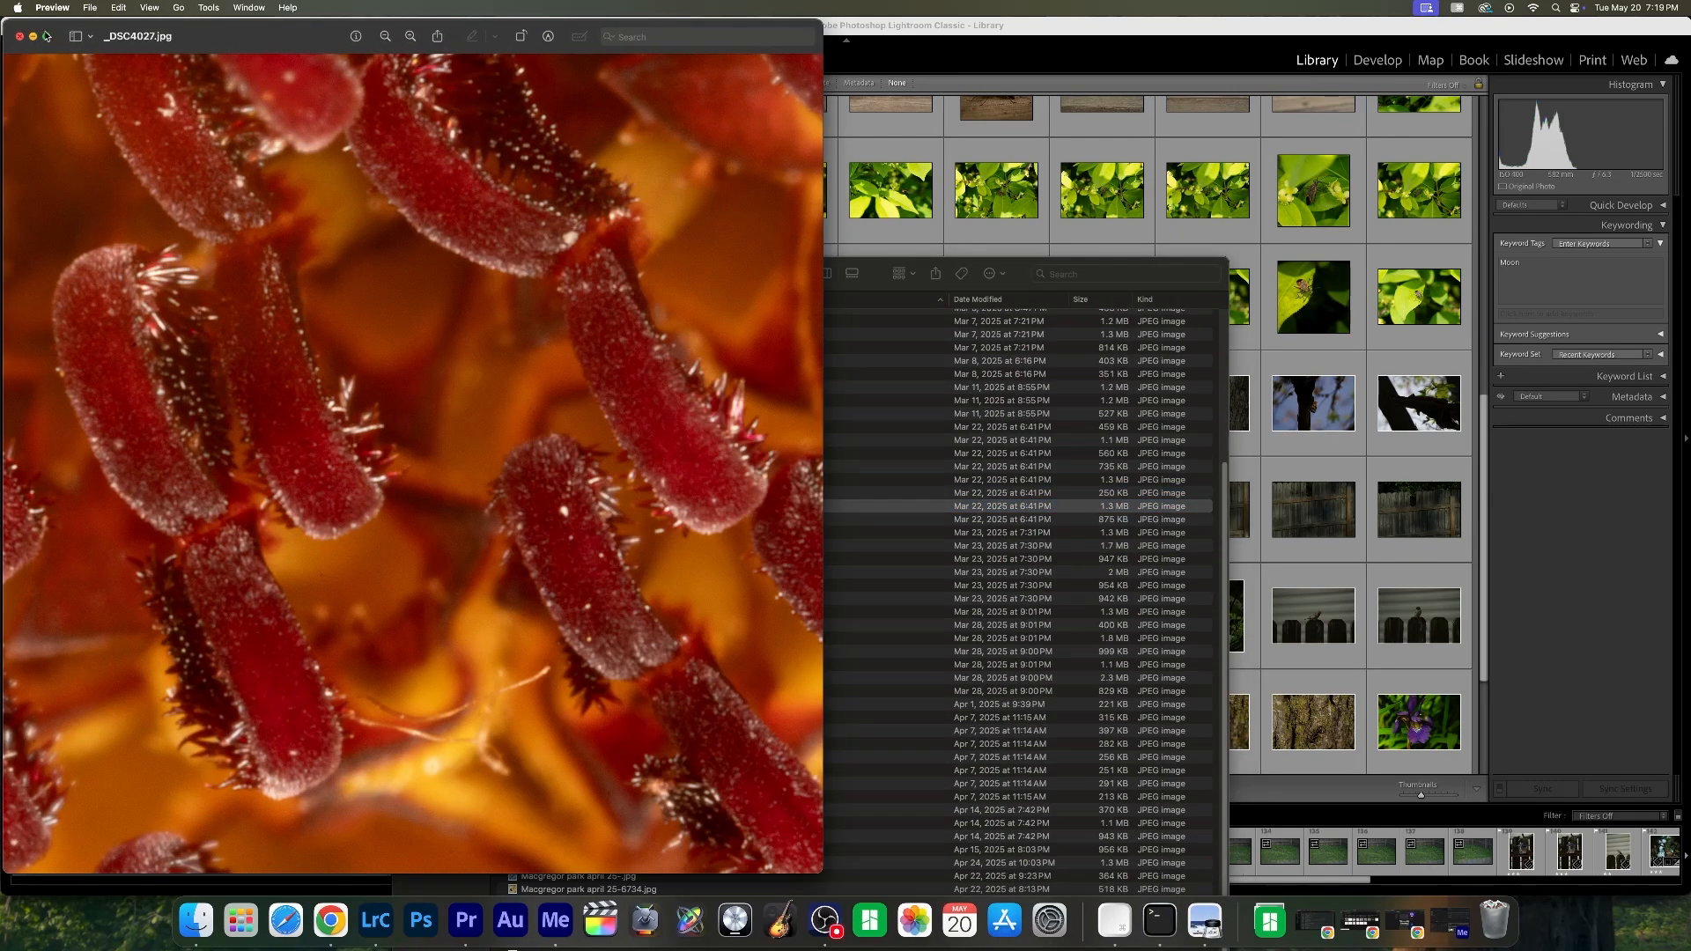
left_click(20, 36)
double_click(564, 426)
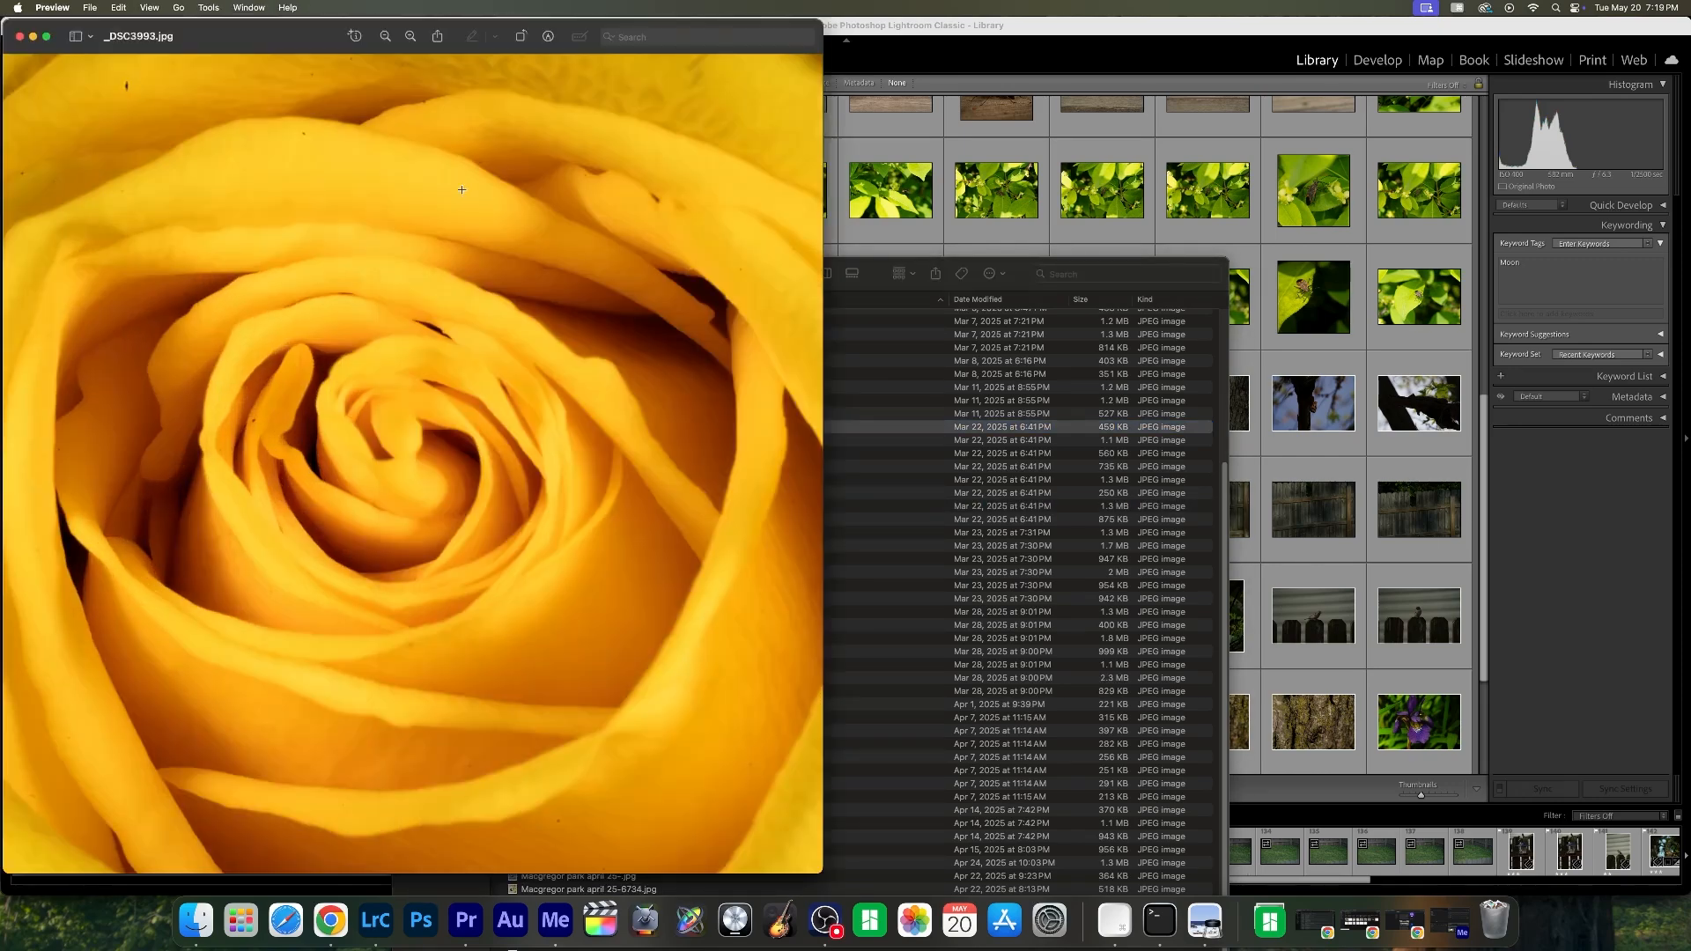
left_click(19, 36)
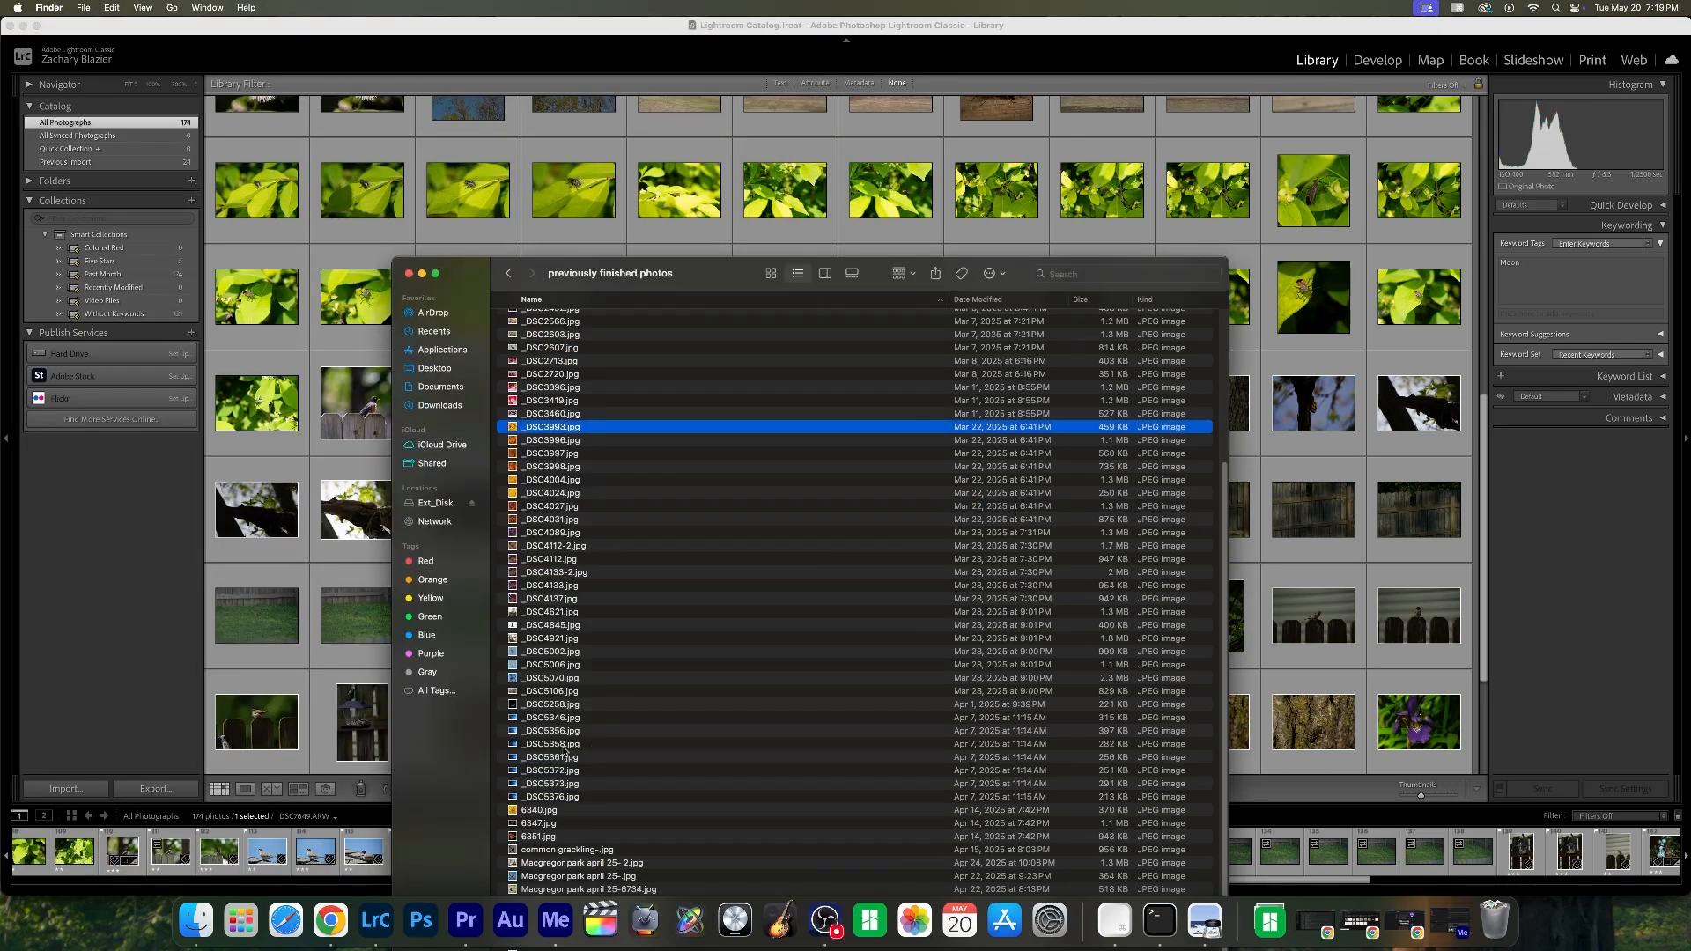
- View the water splash photo _DSC5358.jpg in full screen and close it
double_click(592, 745)
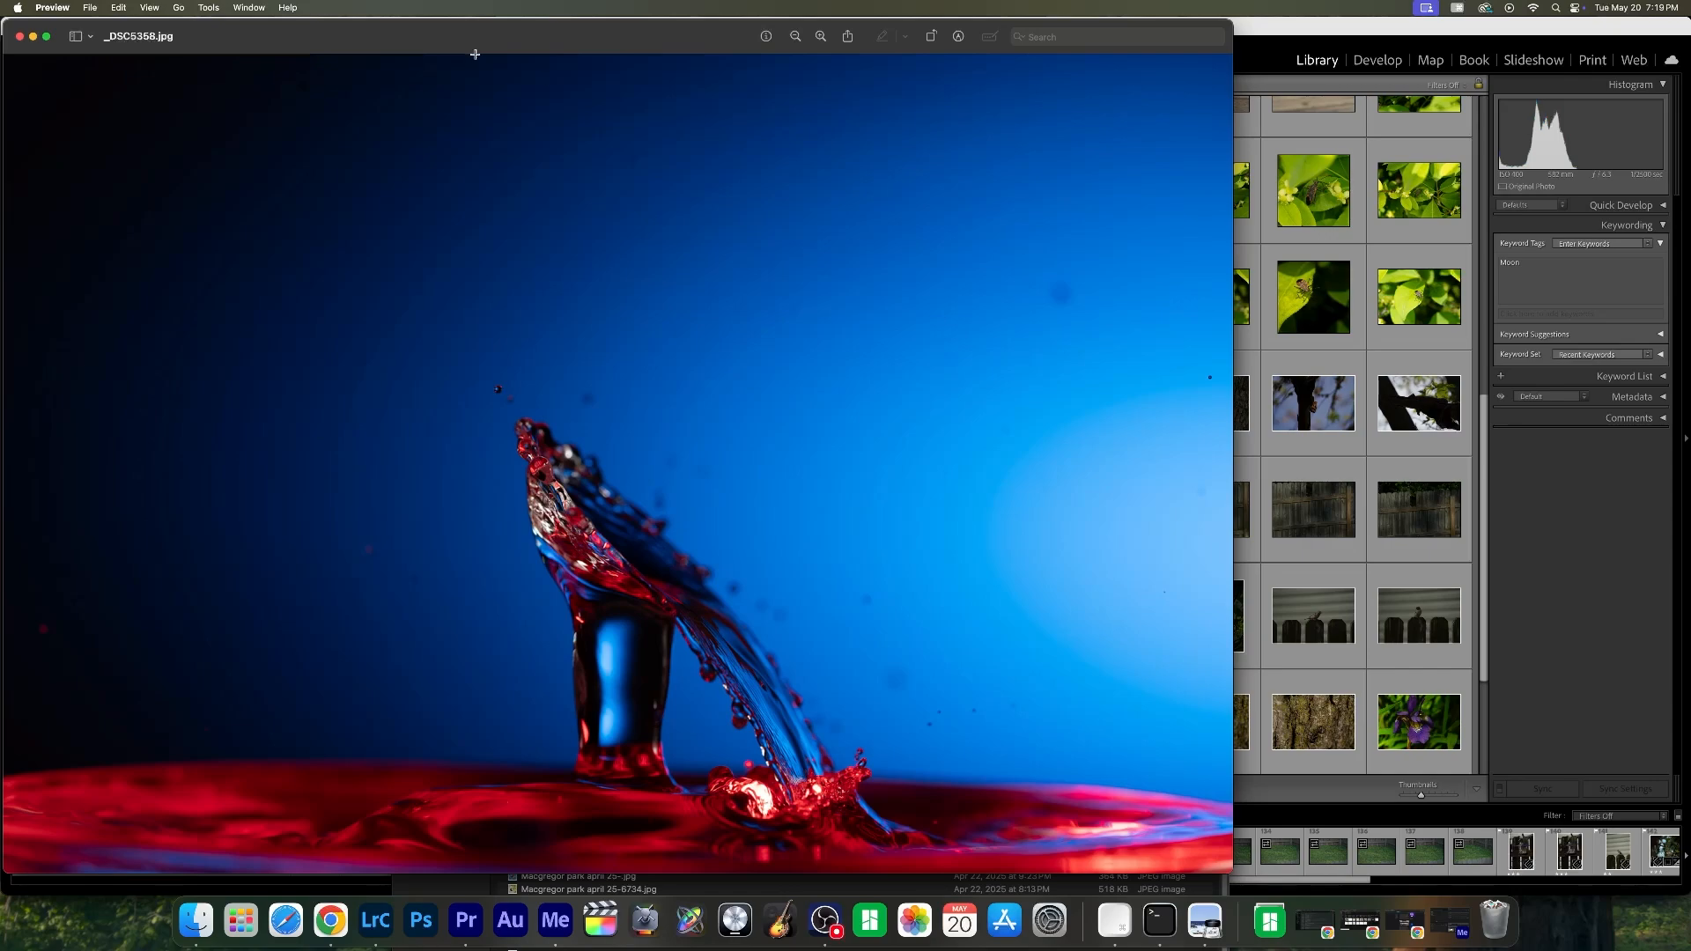
left_click(47, 37)
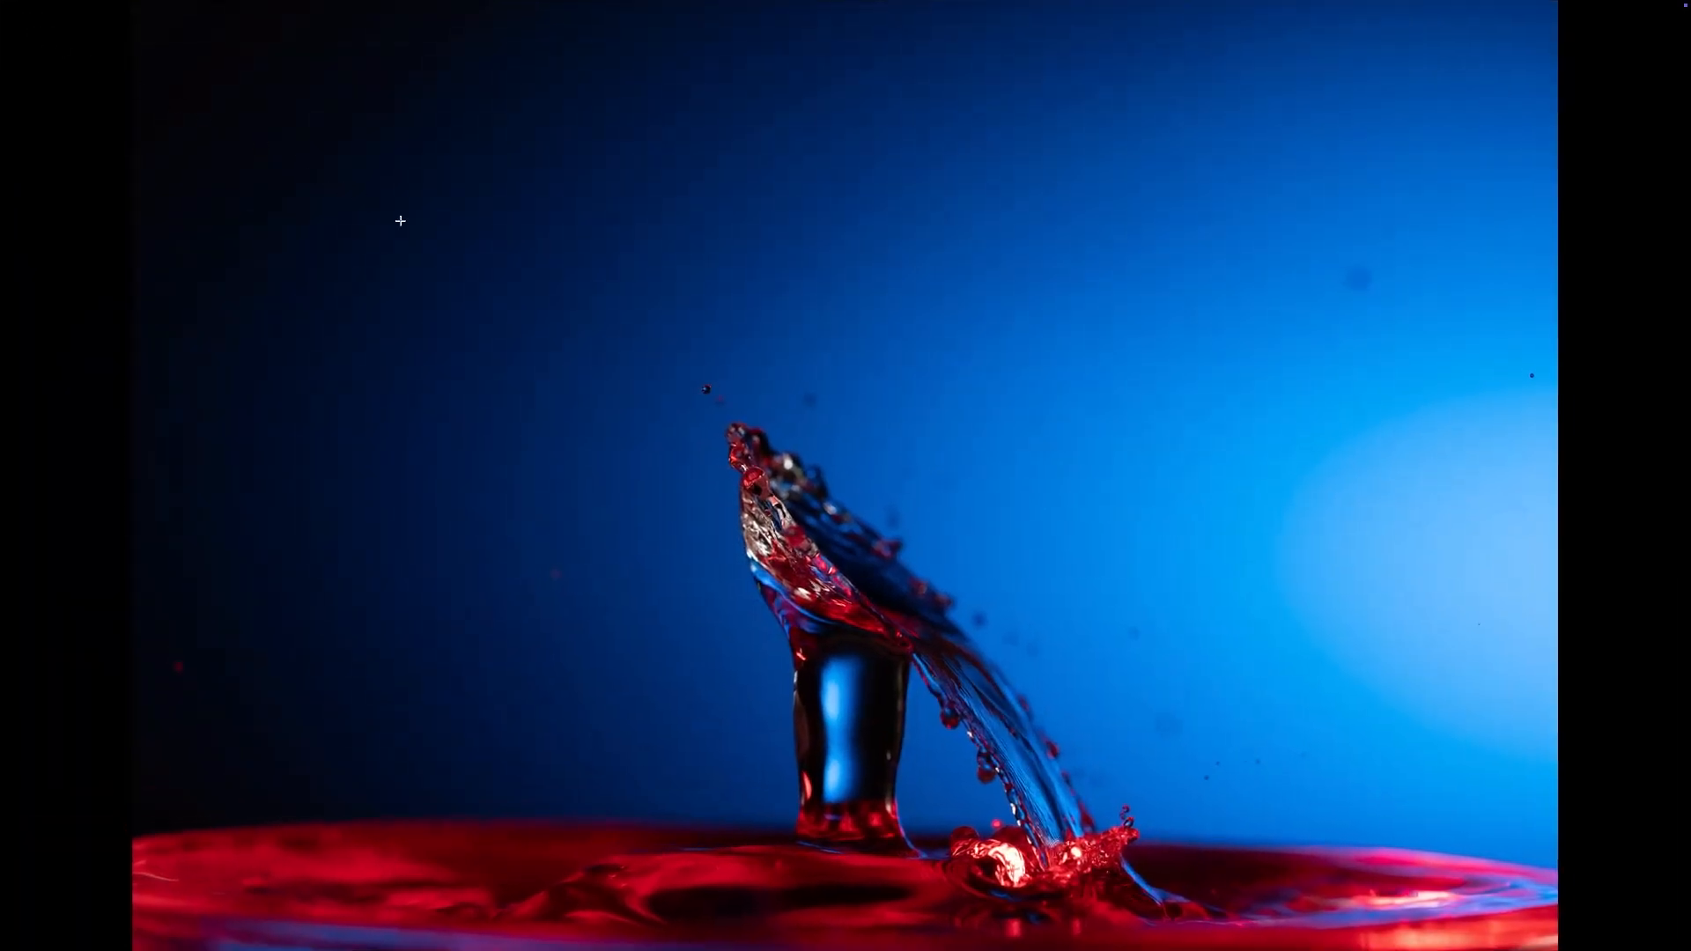
key("Escape")
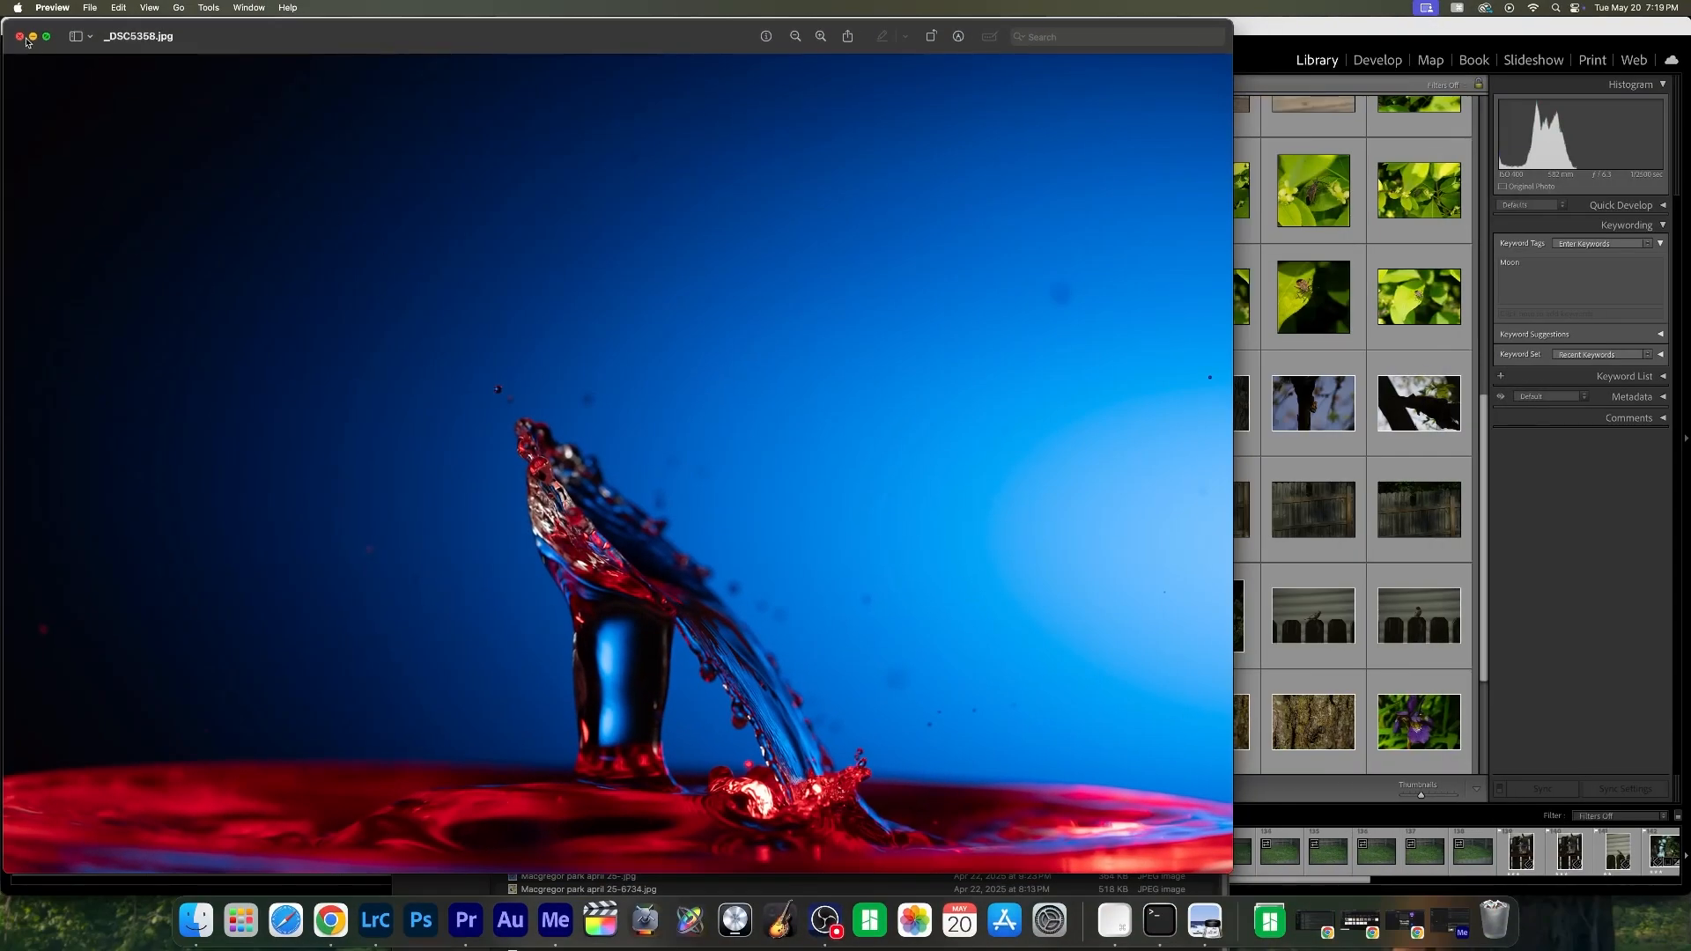
left_click(20, 36)
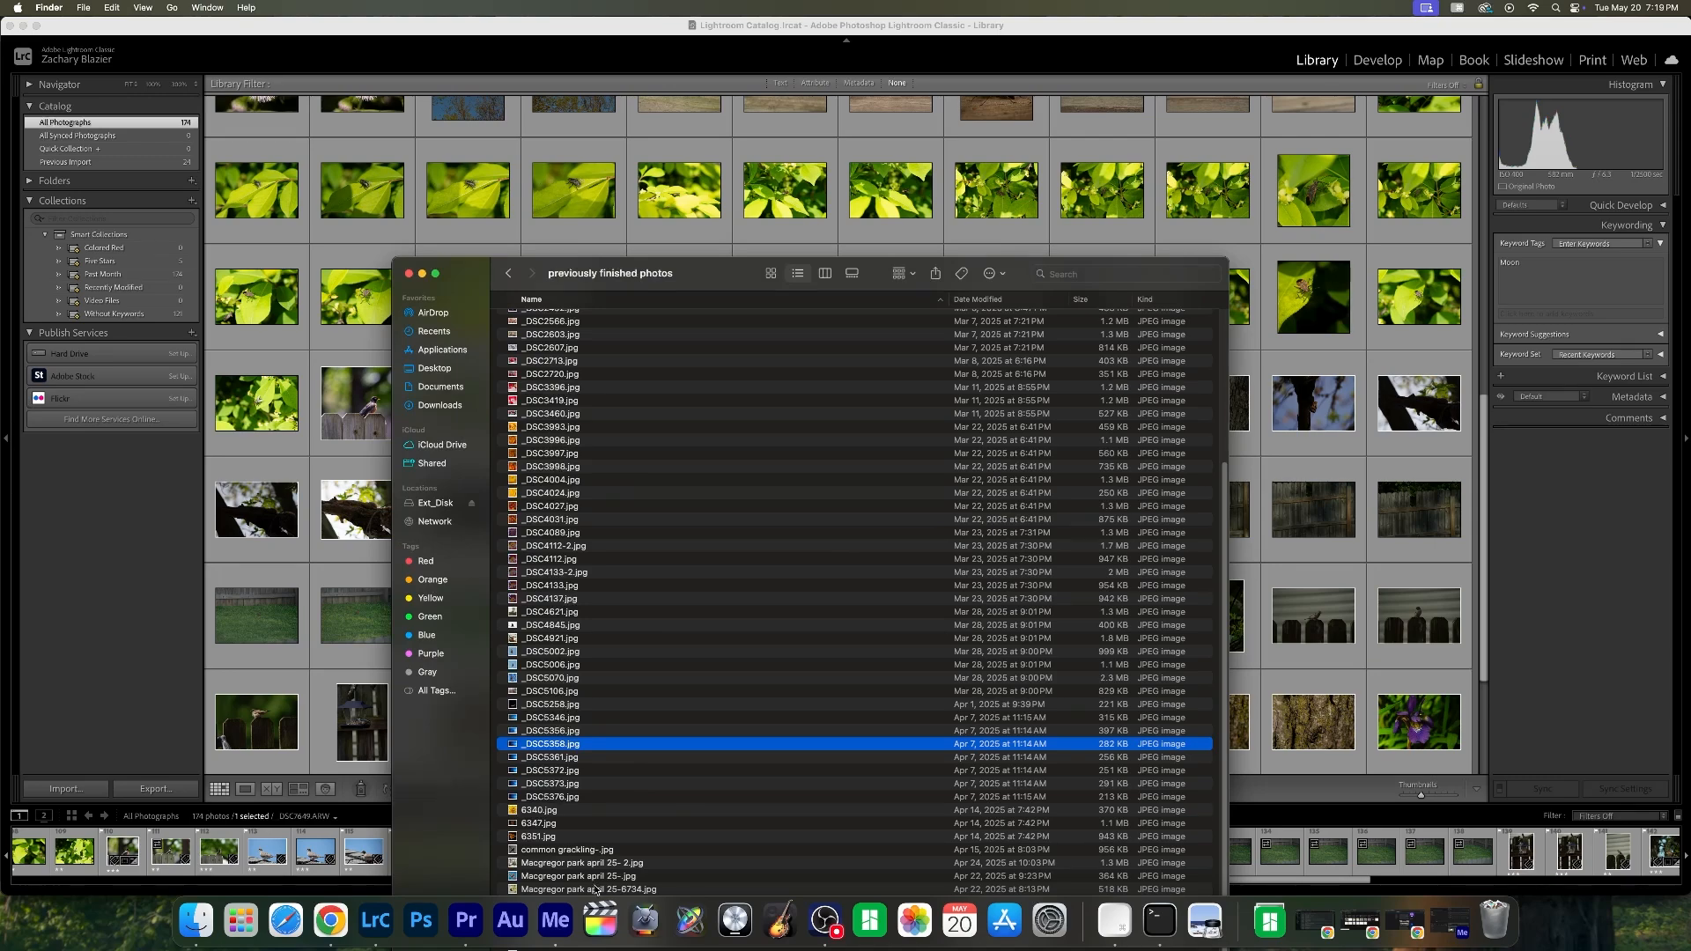
- Open the six files from 6347.jpg to Macgregor park april 25-6734.jpg together in Preview and close the cardinal photo
left_click(595, 889)
left_click(573, 822, "shift")
right_click(574, 823)
mouse_move(638, 650)
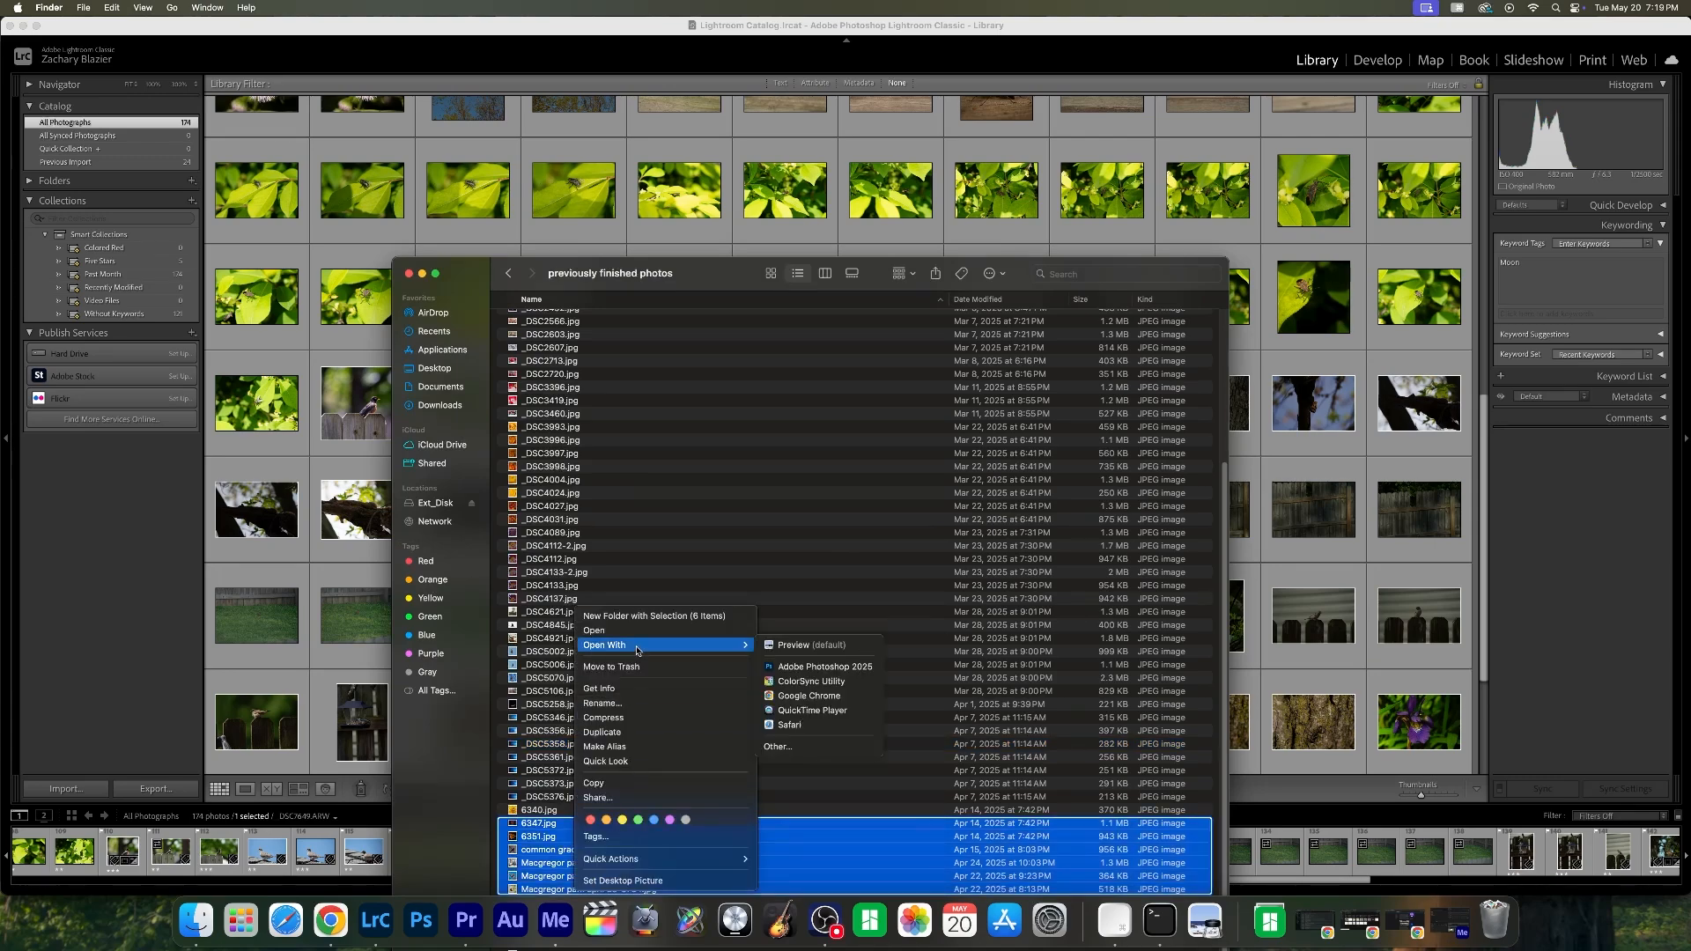
left_click(808, 645)
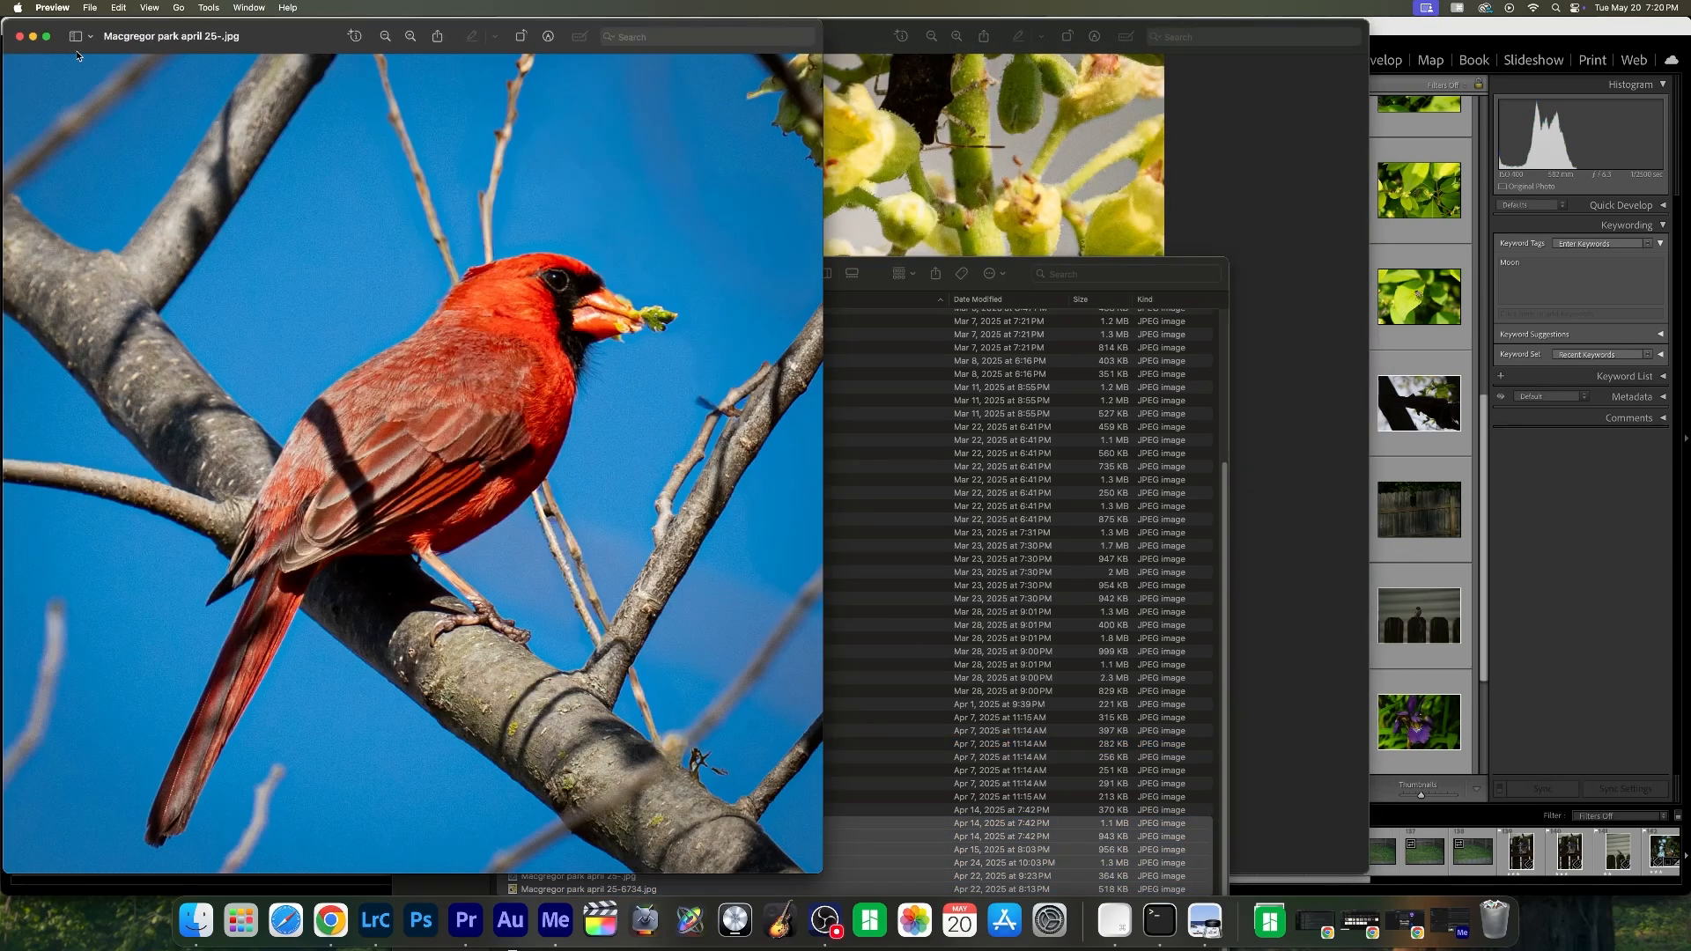
left_click(19, 36)
- View the red leaves, orange flower, grackle and owl photos in the multi-image Preview window, then close it
left_click(85, 273)
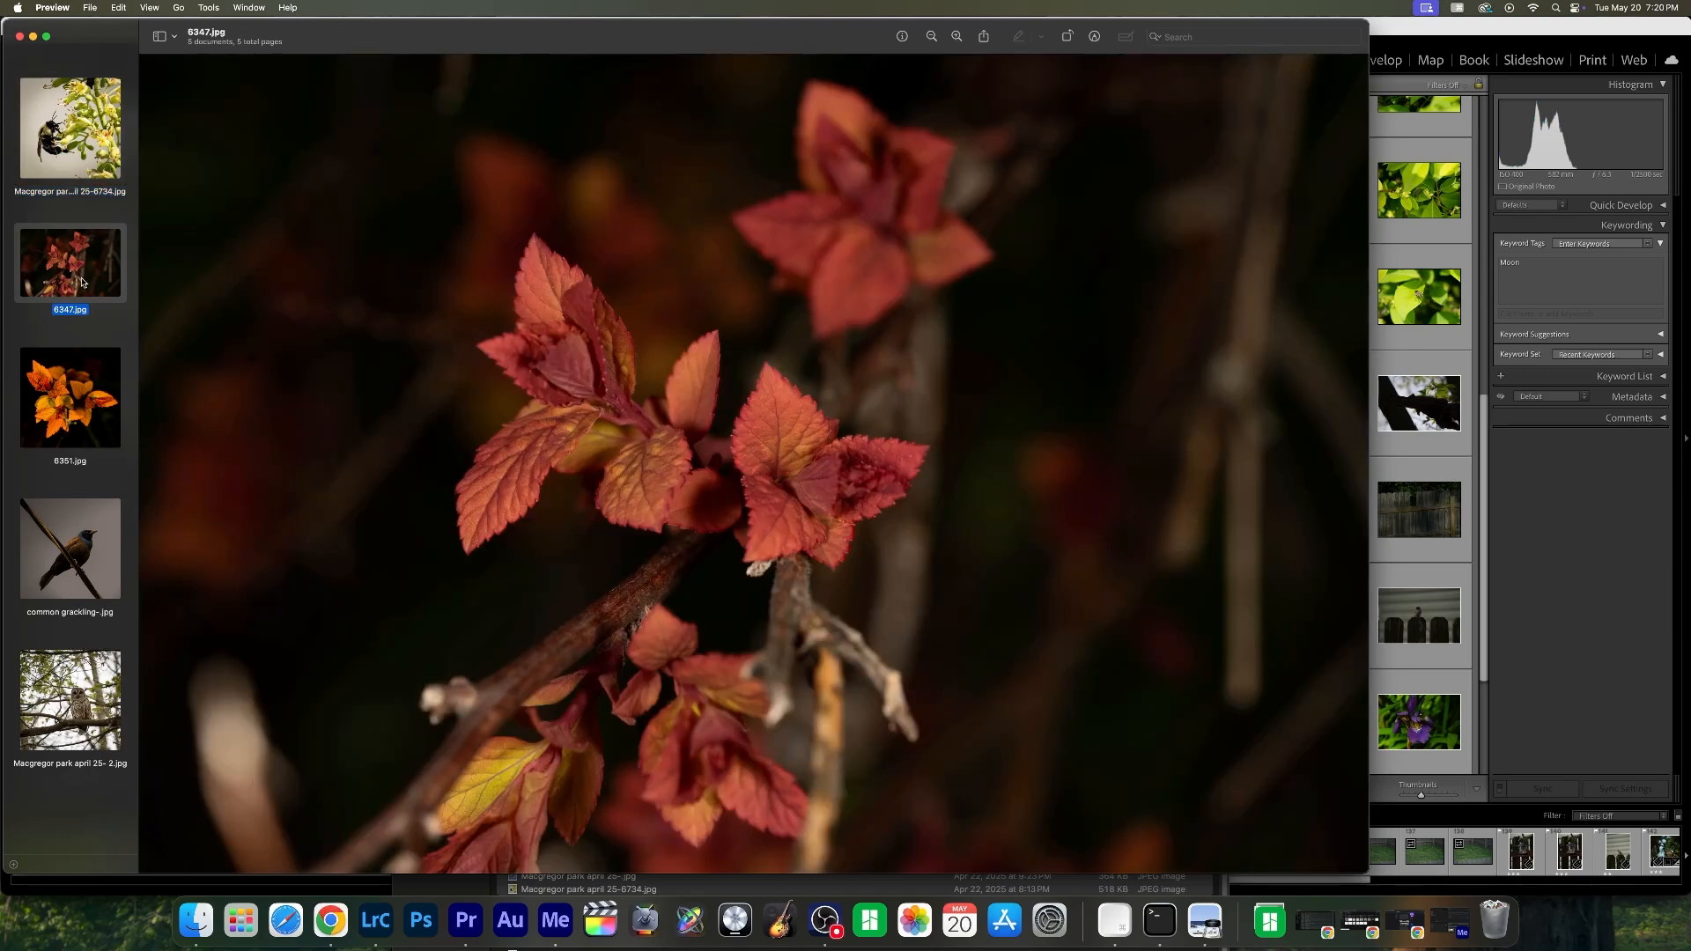
left_click(80, 353)
left_click(85, 546)
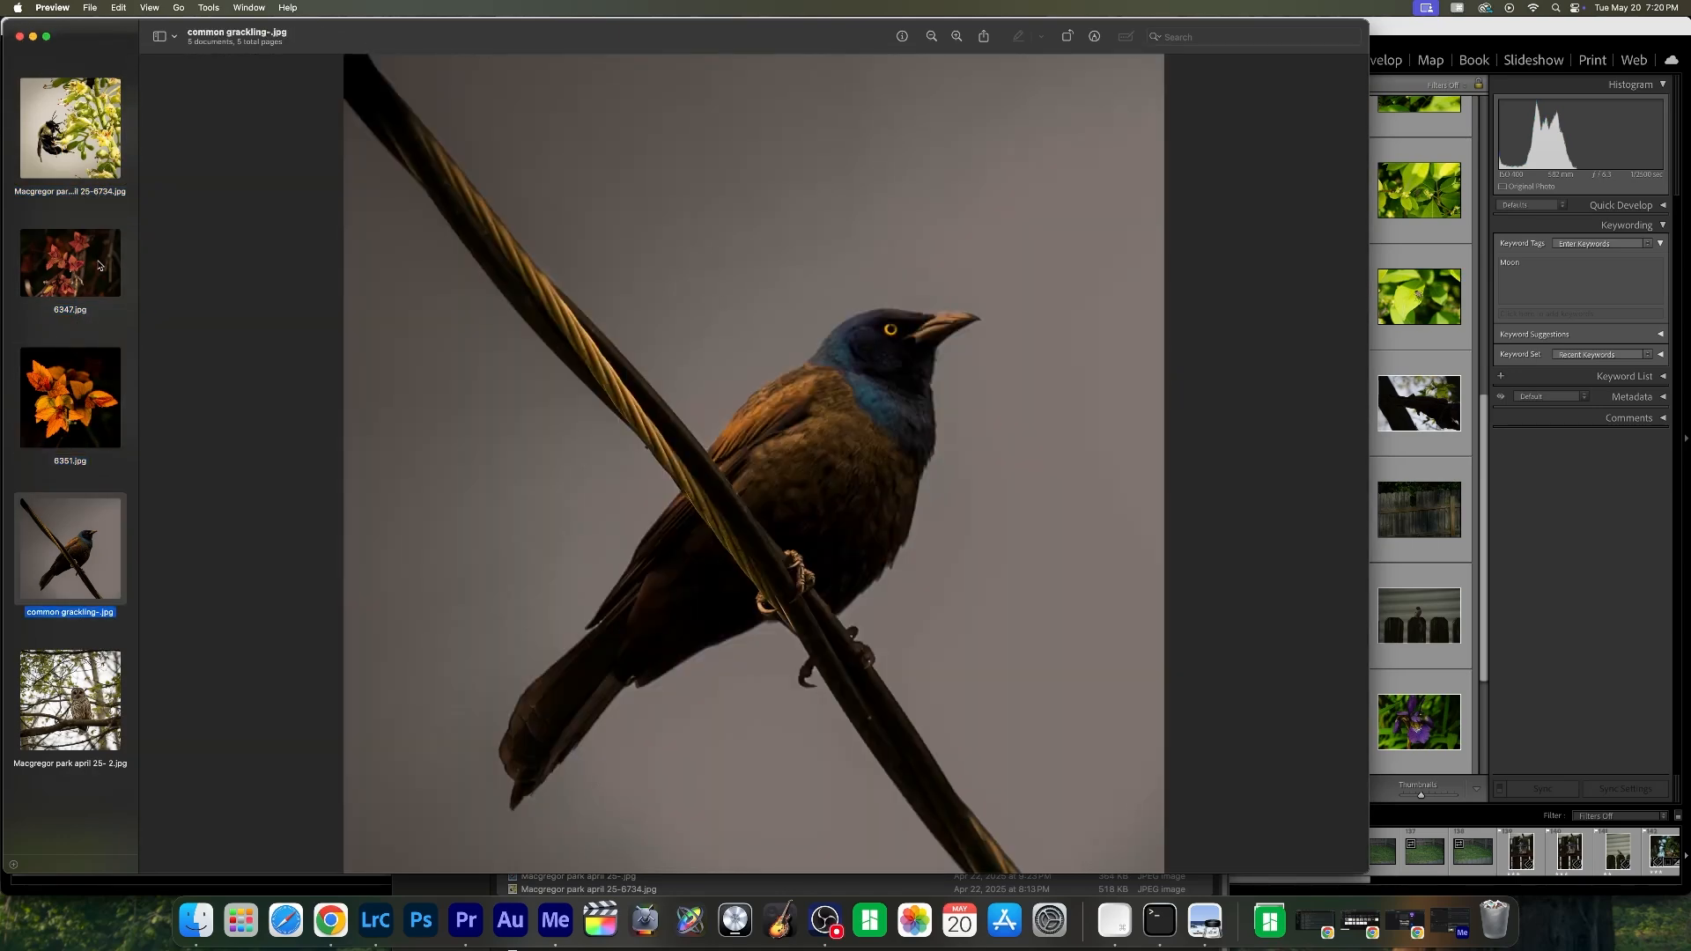
key("Down")
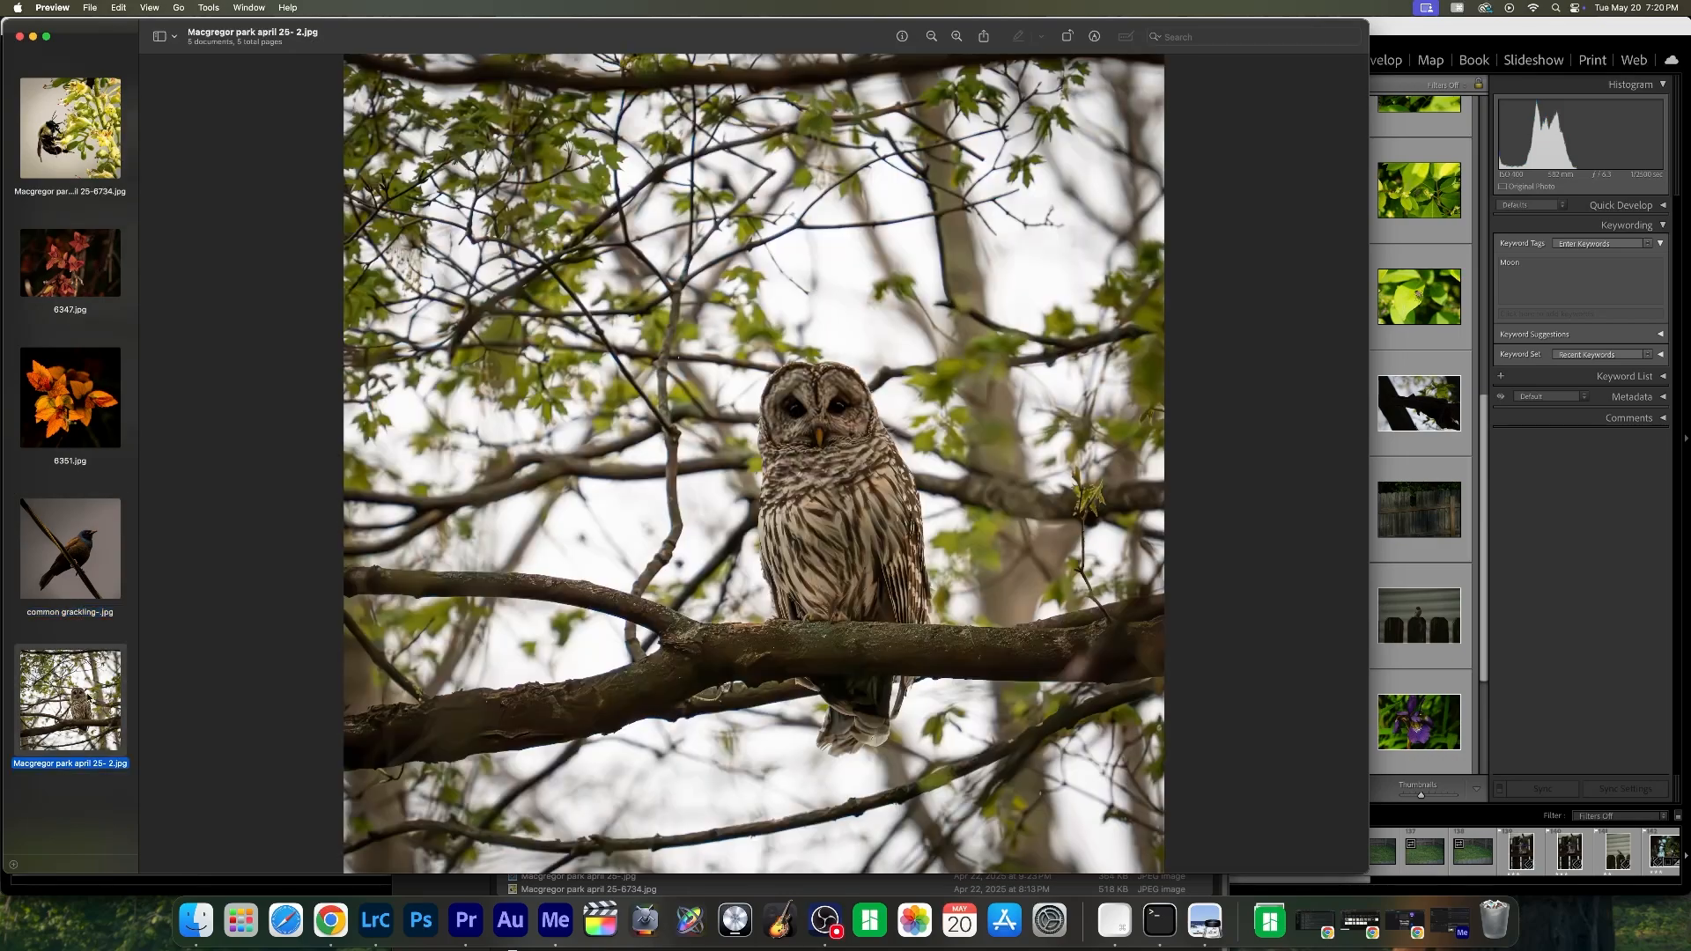
left_click(20, 36)
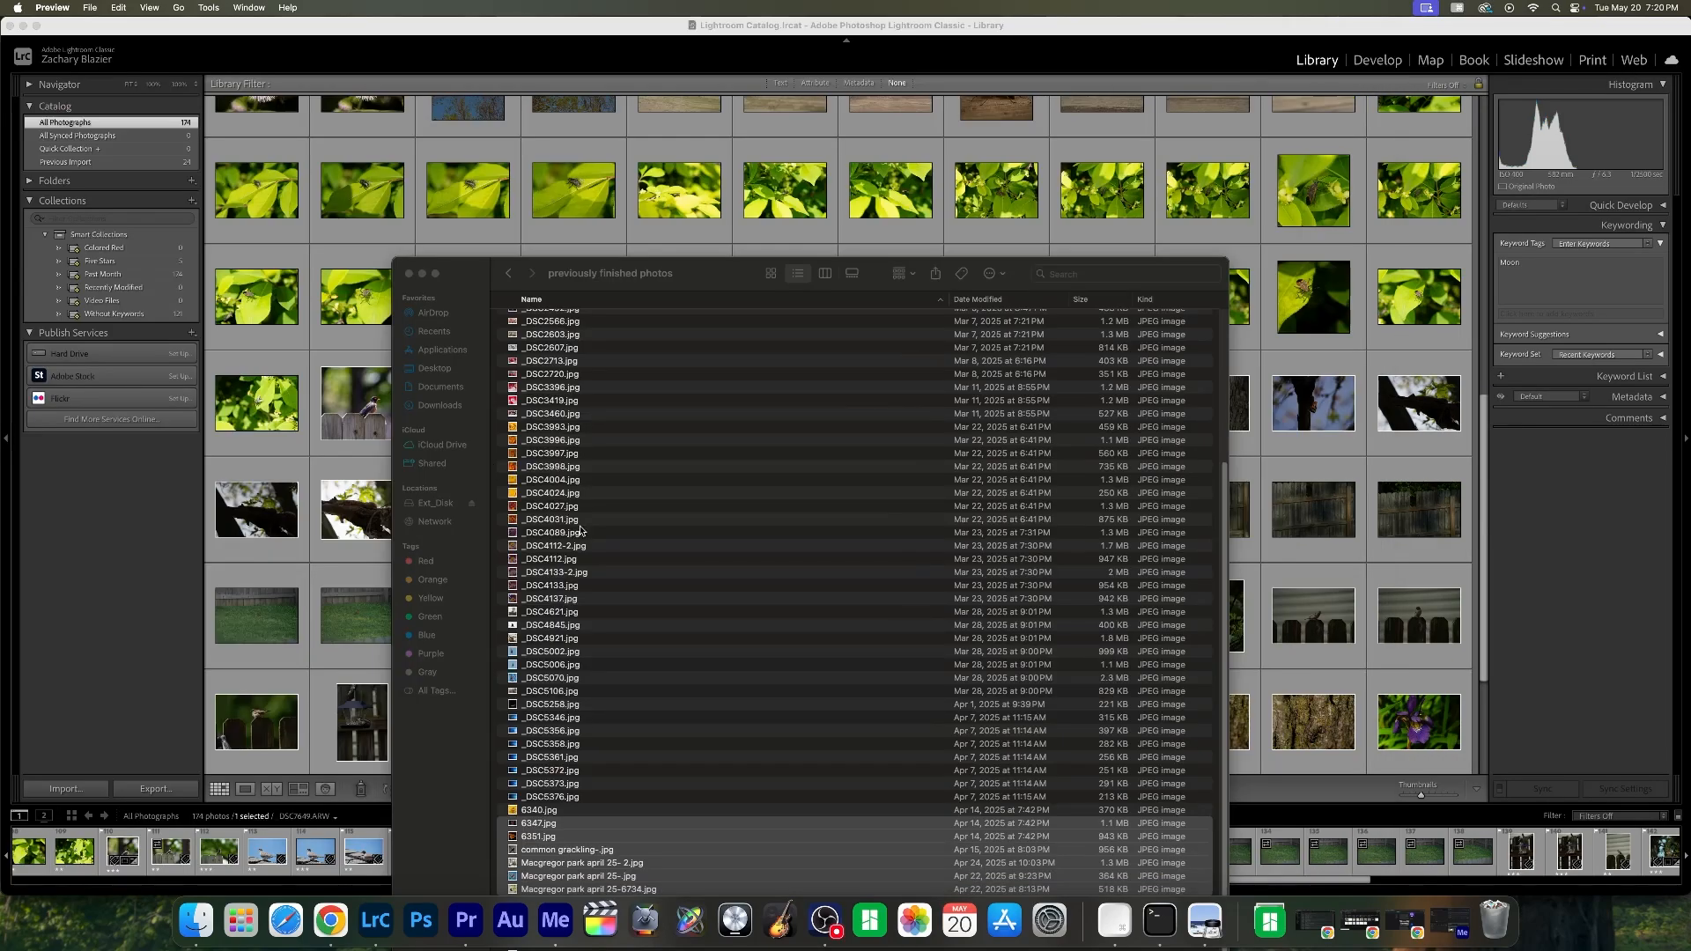
- Open the files from _DSC4112-2.jpg to _DSC5070.jpg together in Preview and close the cardinal photo
left_click(579, 679)
left_click(579, 546, "shift")
right_click(579, 547)
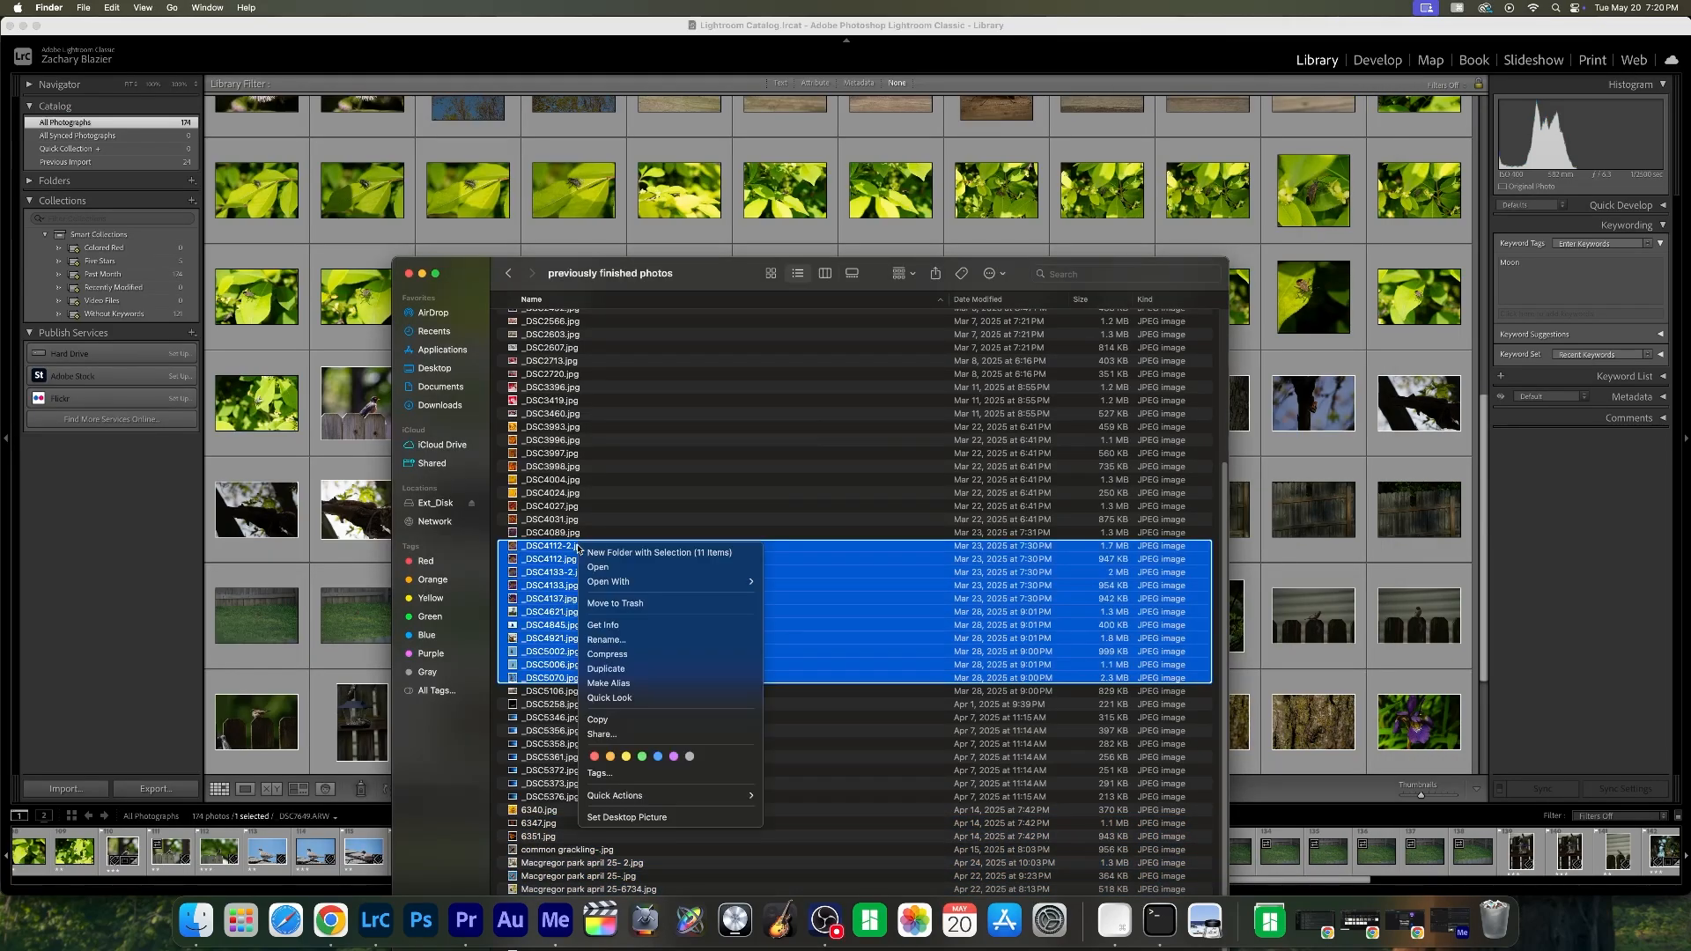
mouse_move(669, 566)
left_click(793, 577)
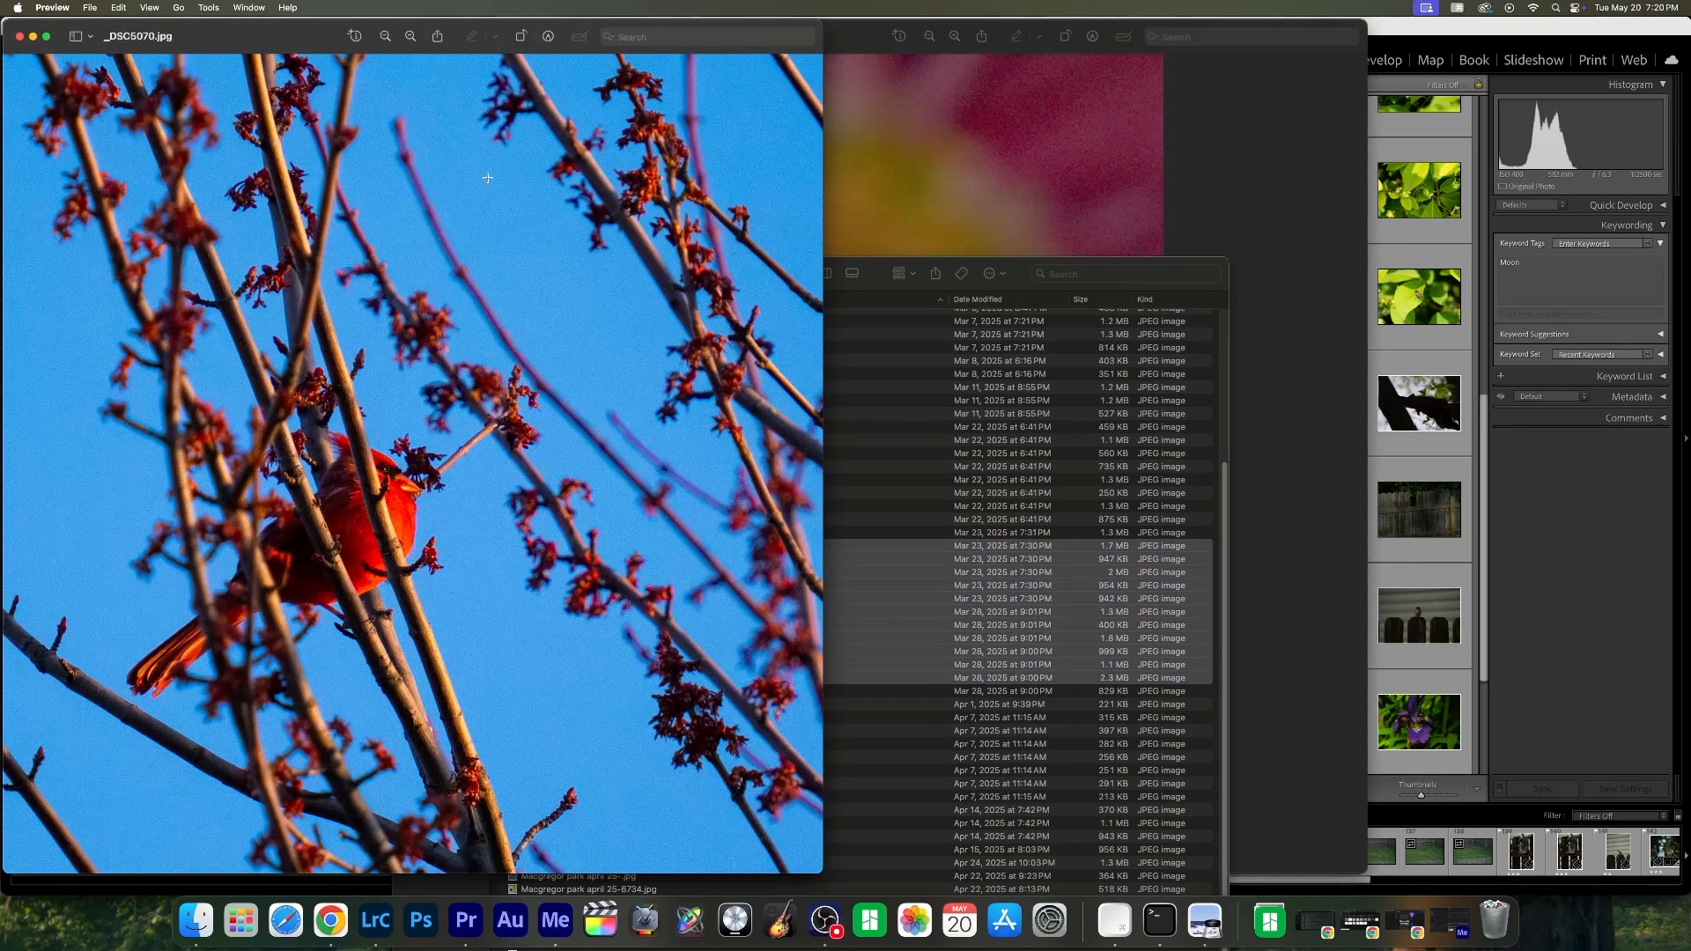
left_click(19, 37)
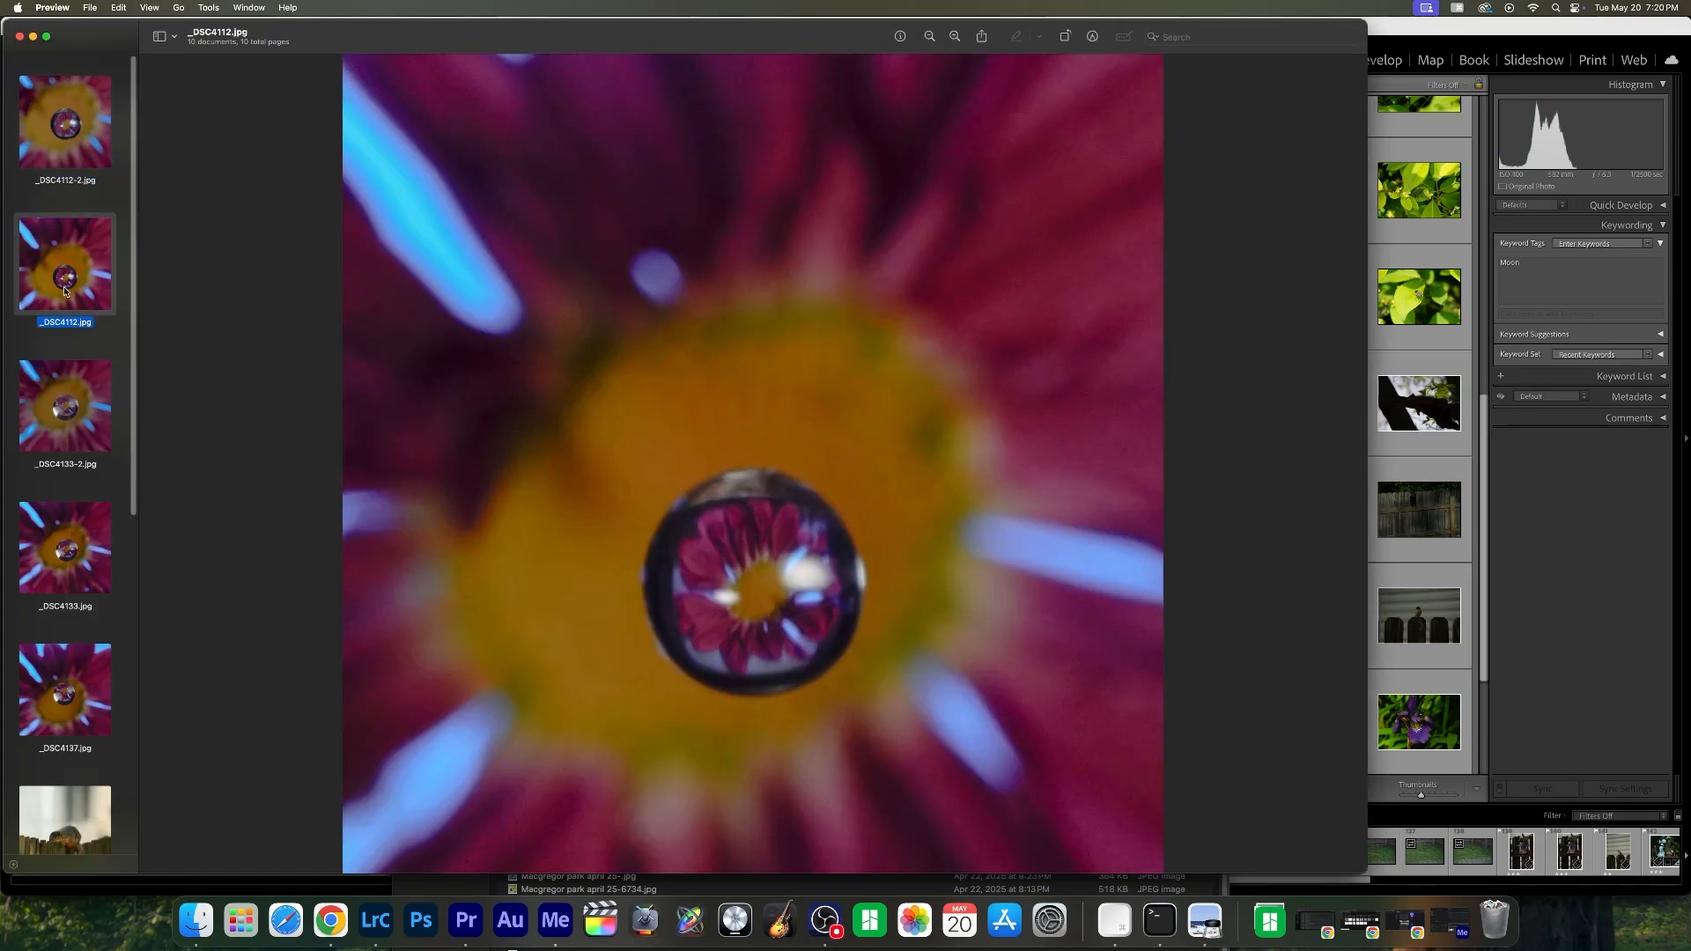
- View the flower droplet, squirrel, blackbird, robin and first soaring bird photos in the multi-image Preview window, and close it
left_click(83, 398)
left_click(62, 536)
left_click(74, 674)
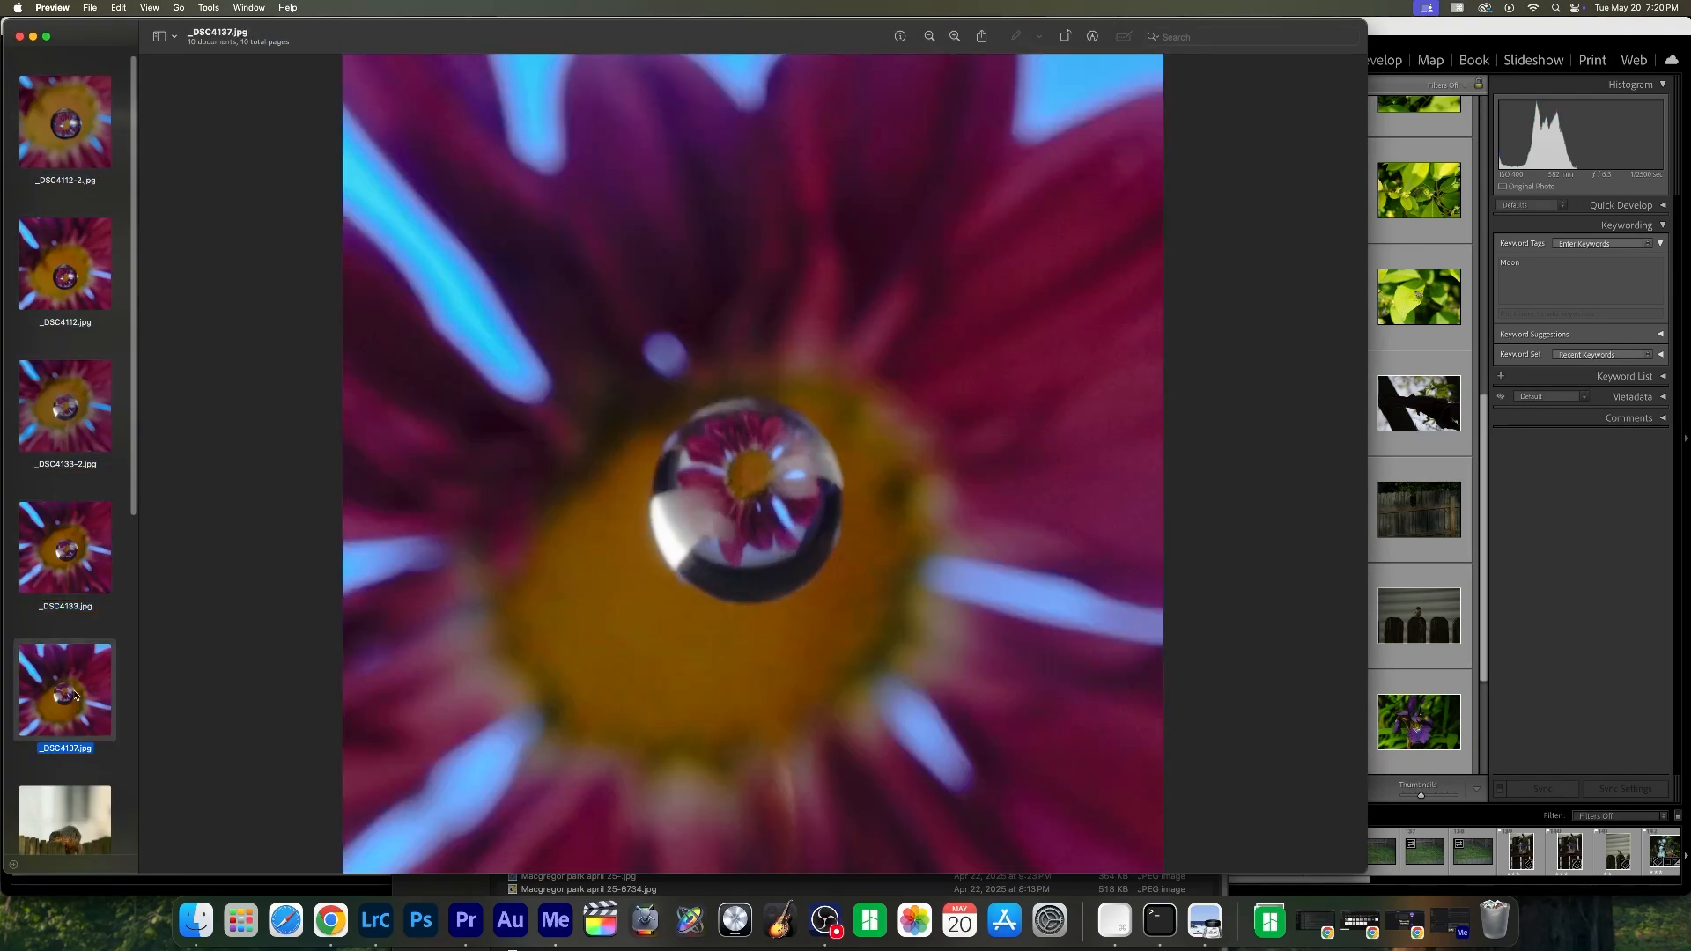
scroll(76, 687, "down", 5)
left_click(59, 525)
scroll(58, 525, "down", 3)
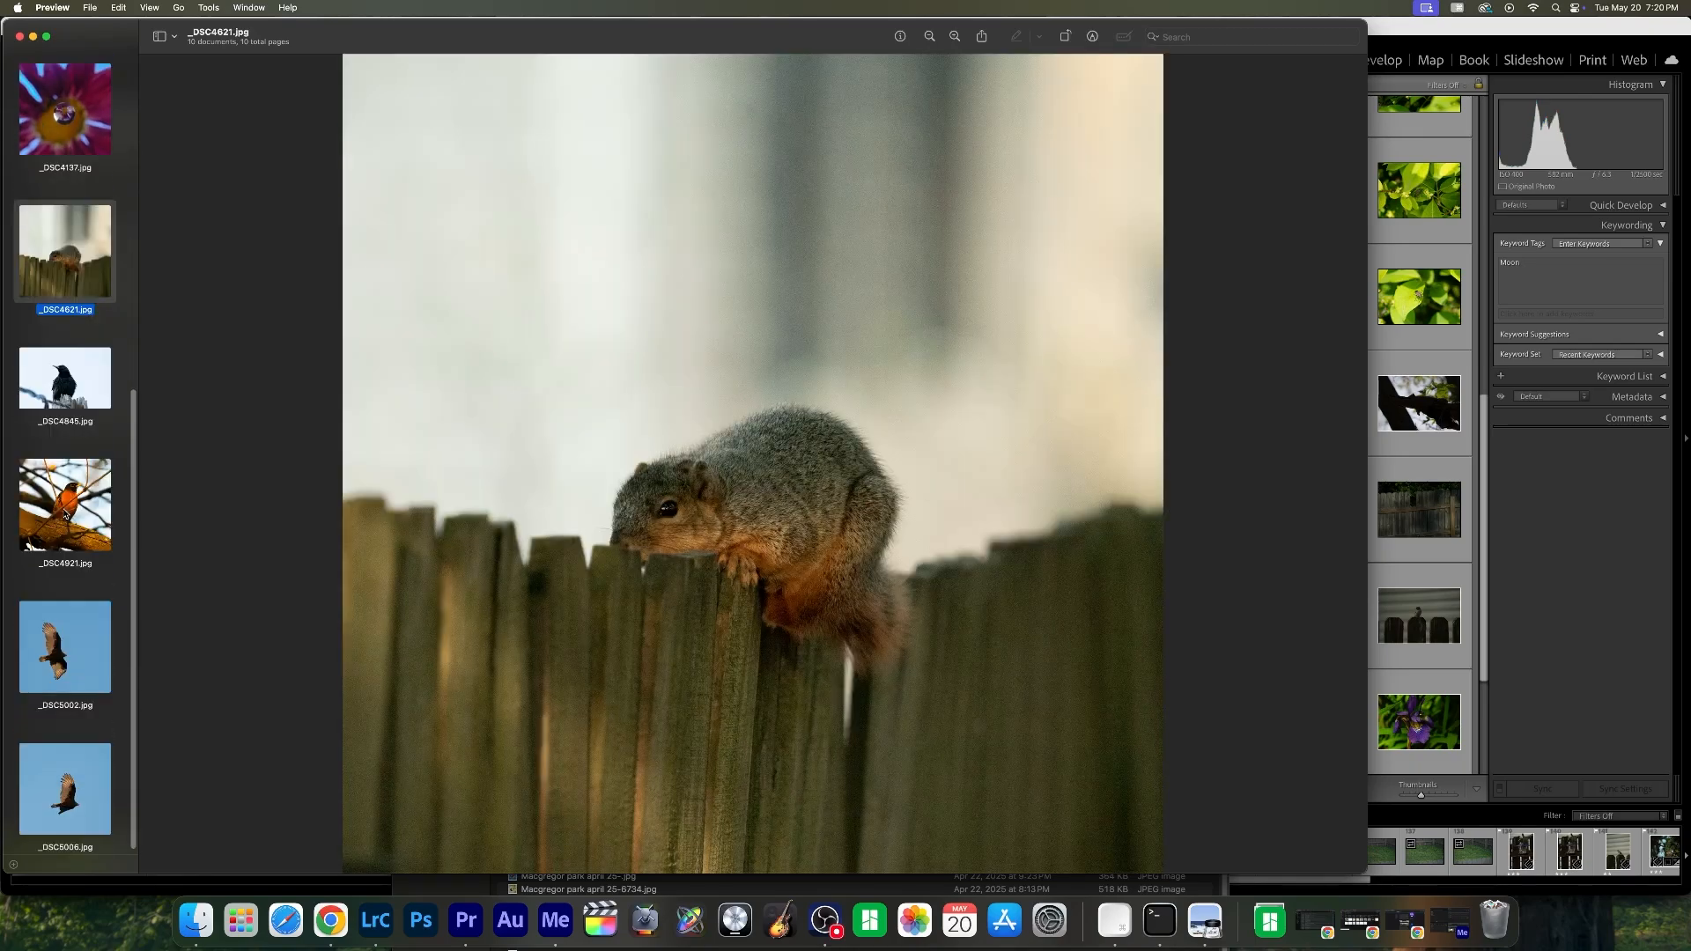
left_click(115, 407)
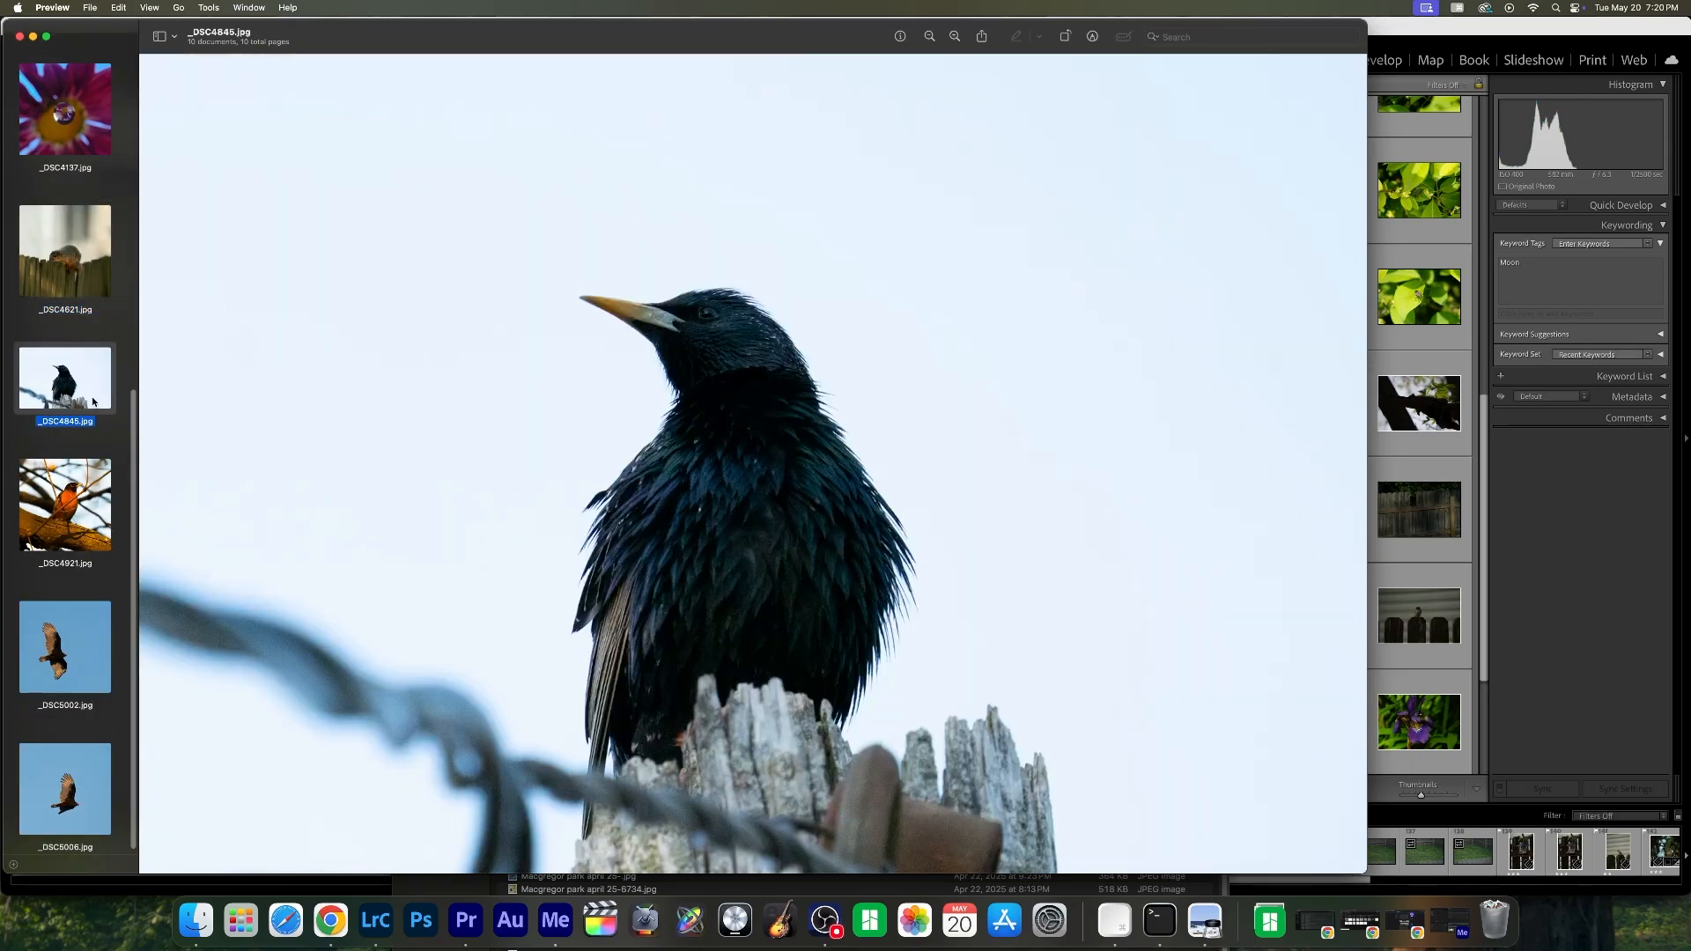
left_click(92, 496)
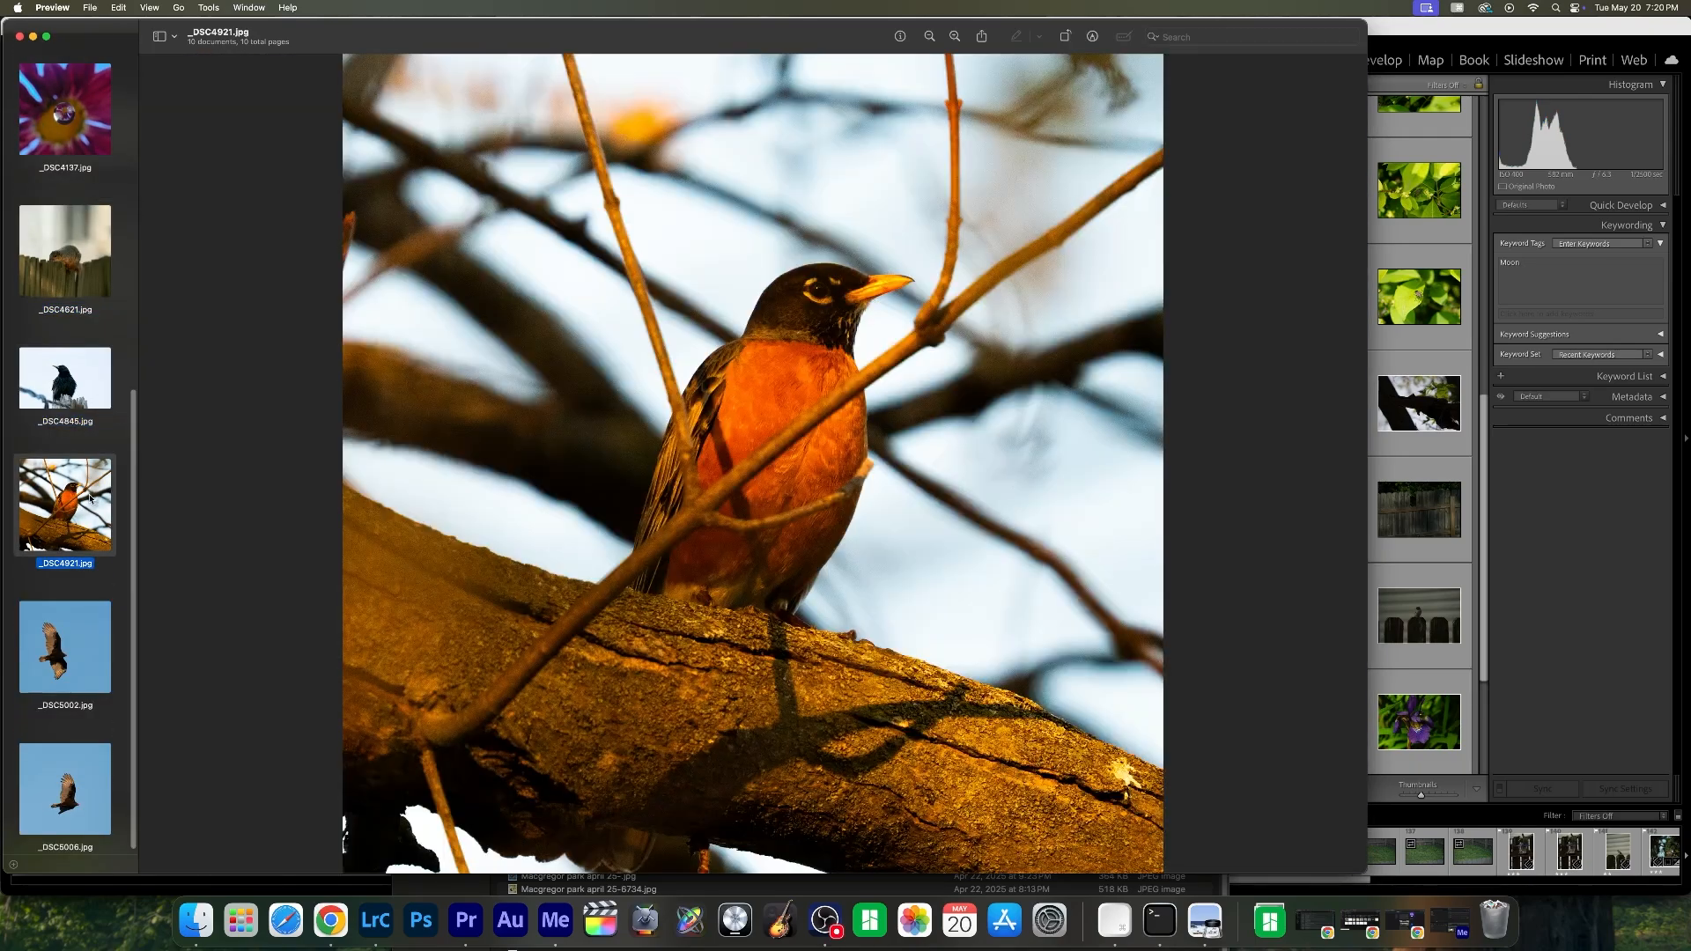
left_click(76, 652)
left_click(18, 37)
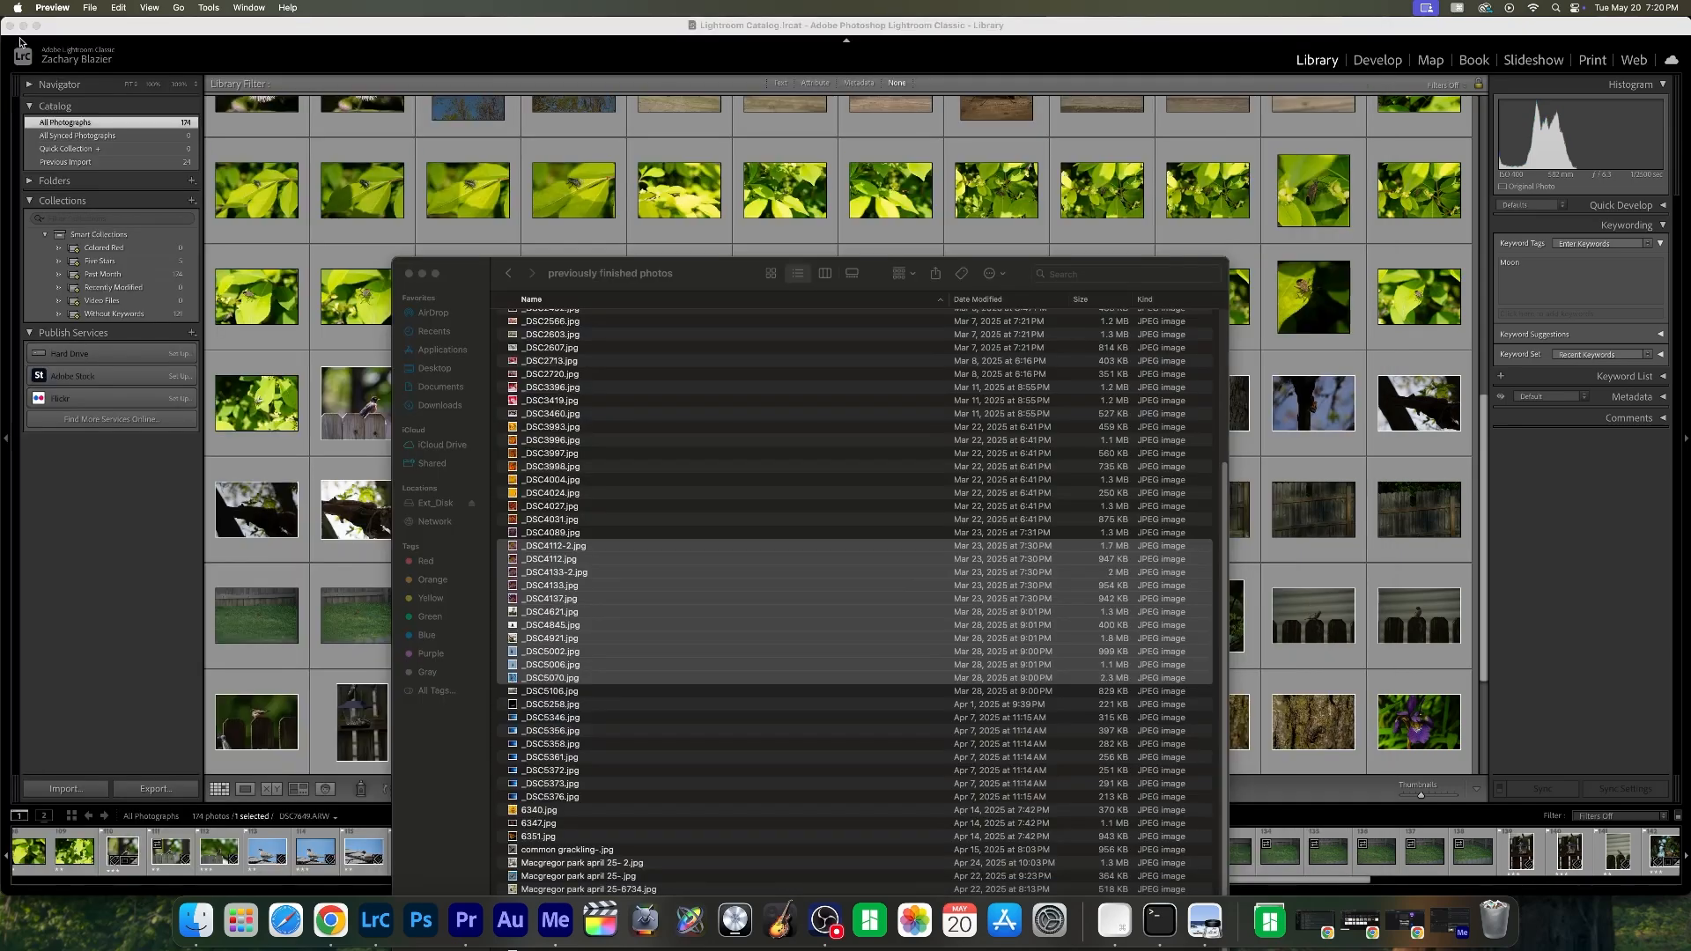
- Dismiss the previously finished photos folder and show the Previous Import photos in the Lightroom Classic library
left_click(409, 281)
left_click(422, 273)
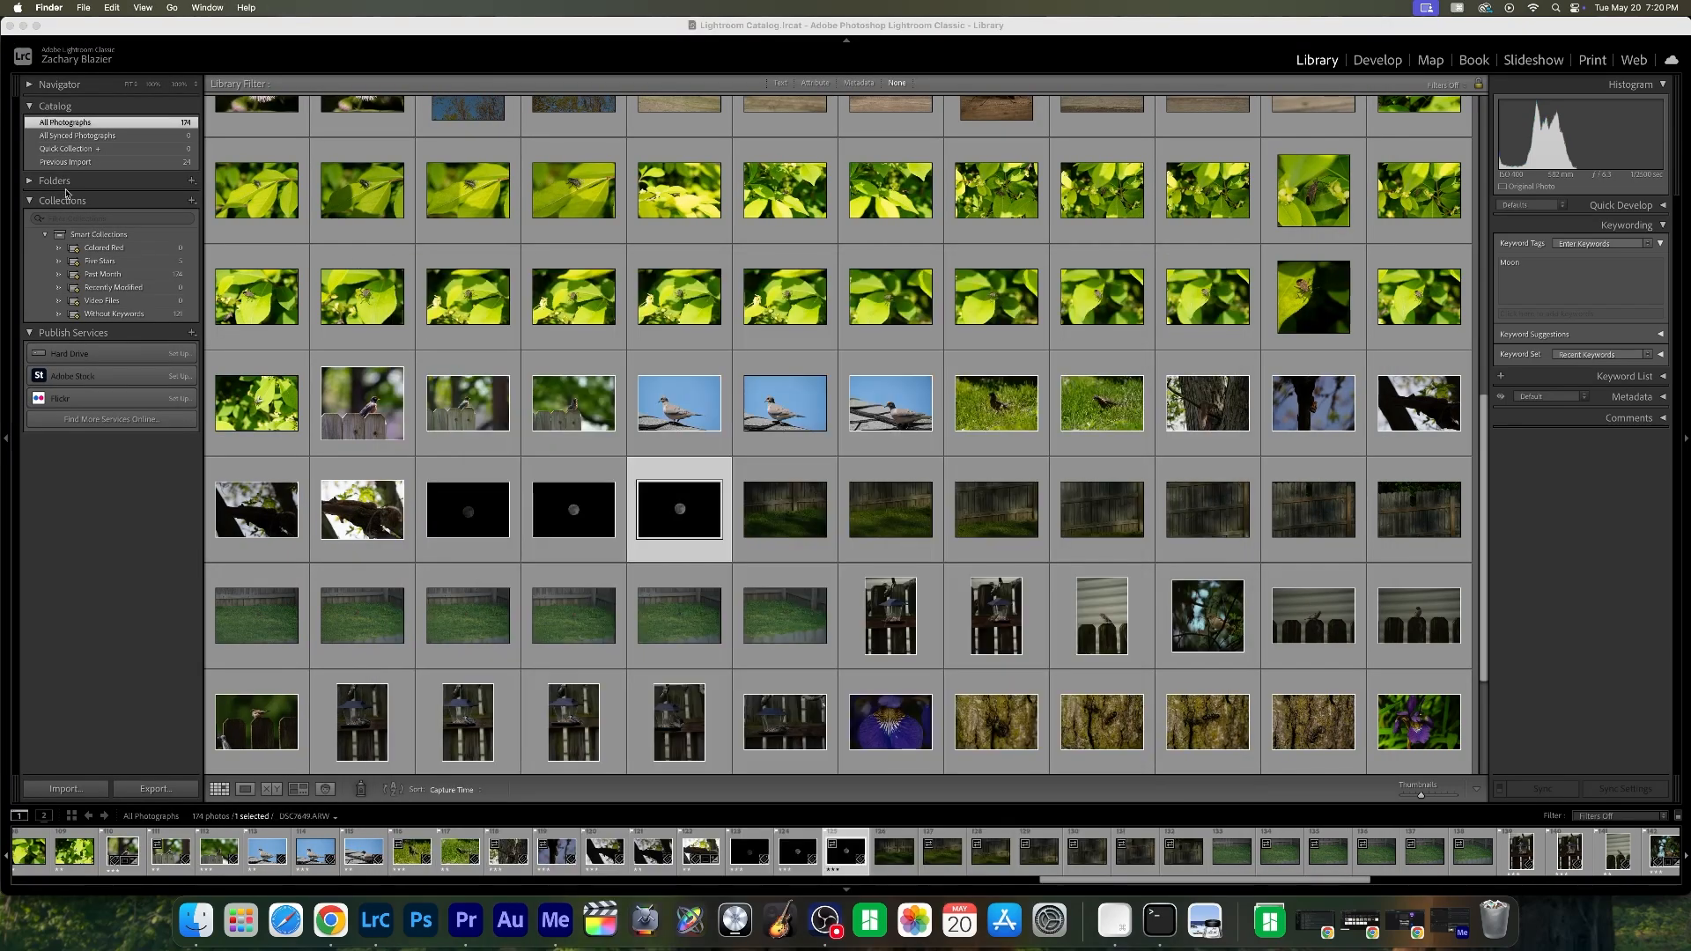
left_click(65, 162)
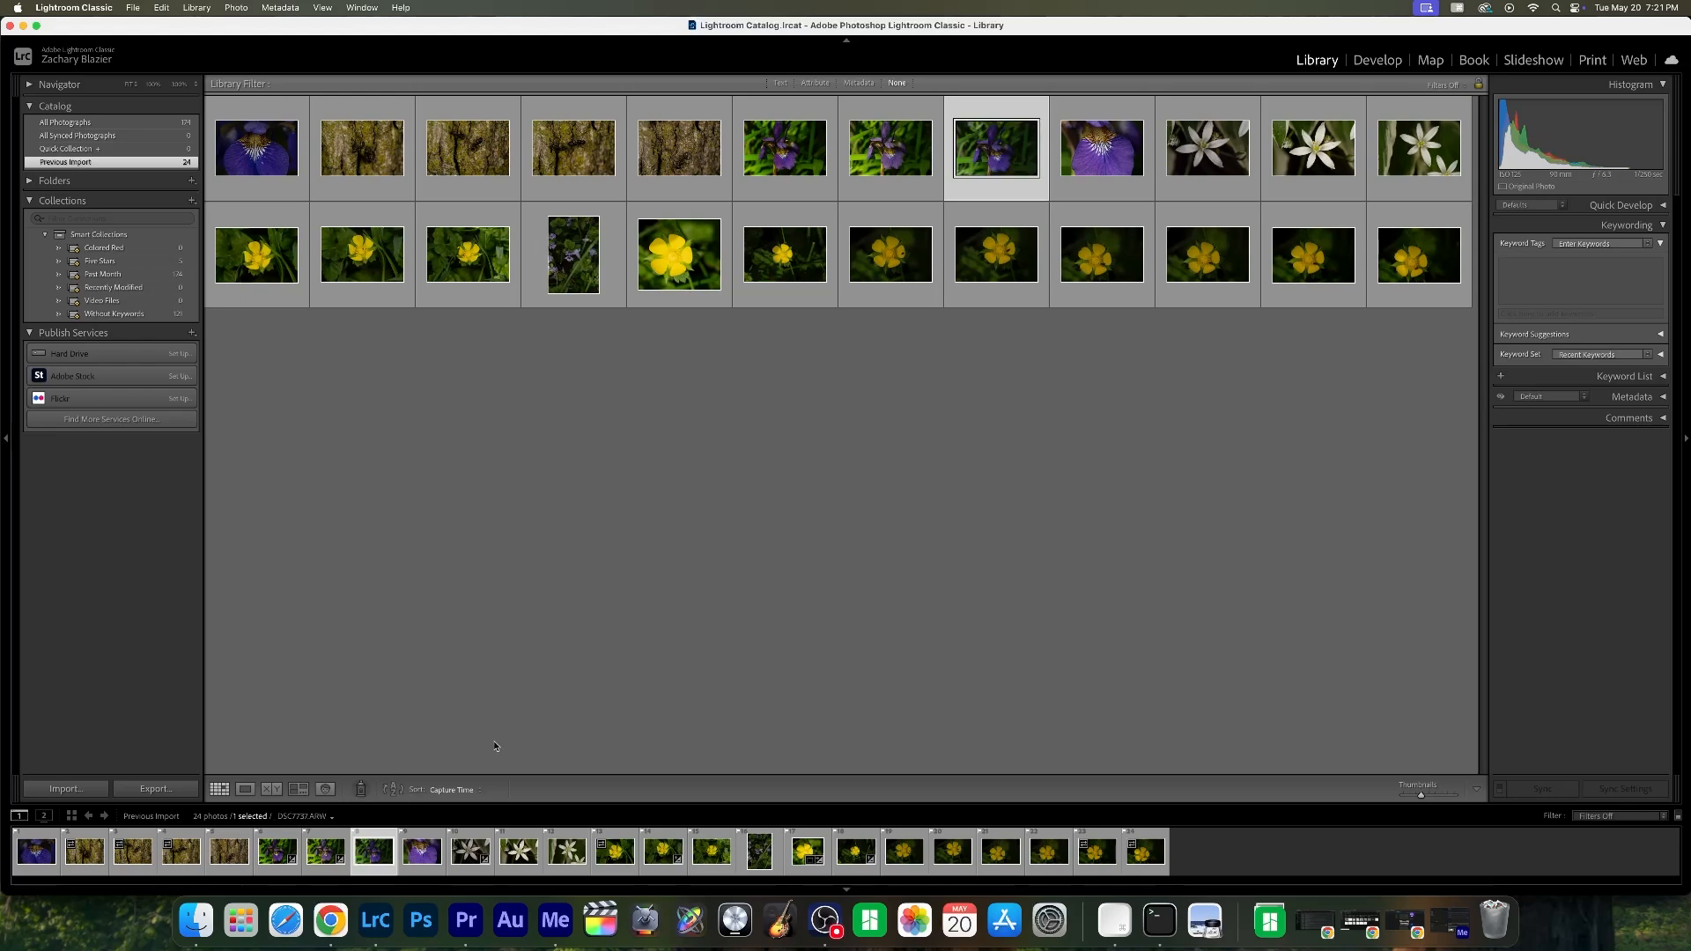
- Open the purple iris photo _DSC7737.ARW for developing, raise its exposure slightly and lower its contrast to -16
left_click(1377, 60)
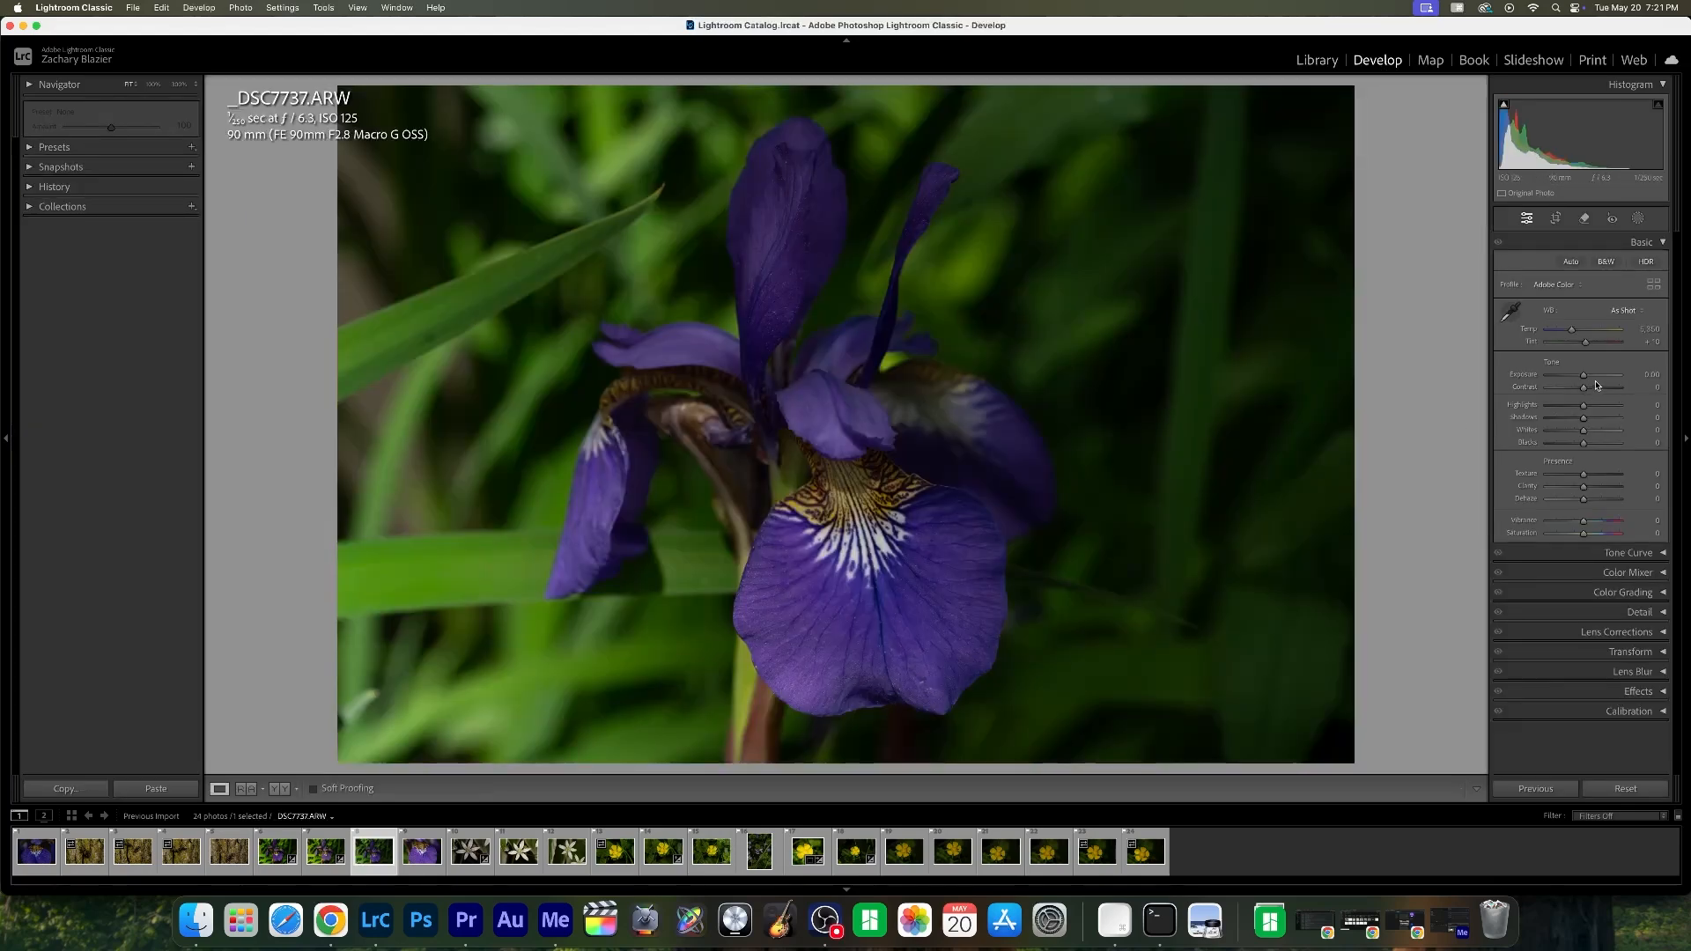
mouse_move(1584, 376)
left_mouse_down()
mouse_move(1578, 393)
mouse_move(1590, 377)
left_mouse_up()
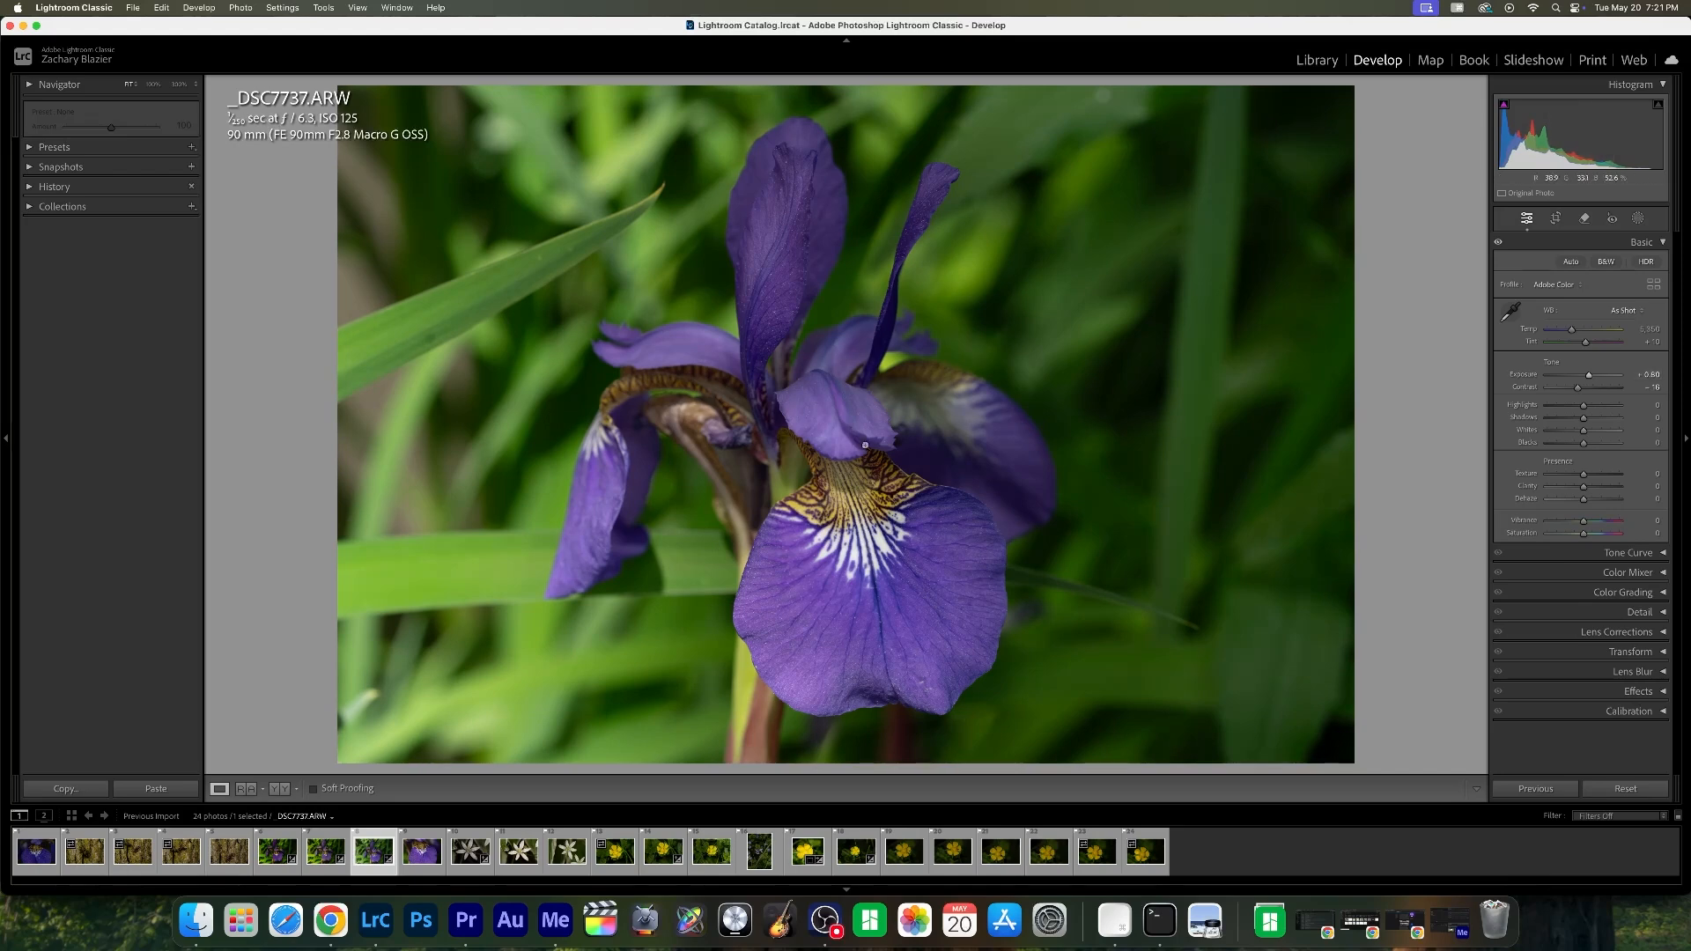
- Add a linear gradient mask from the photo's left edge to the iris's centre and darken its exposure
key("m")
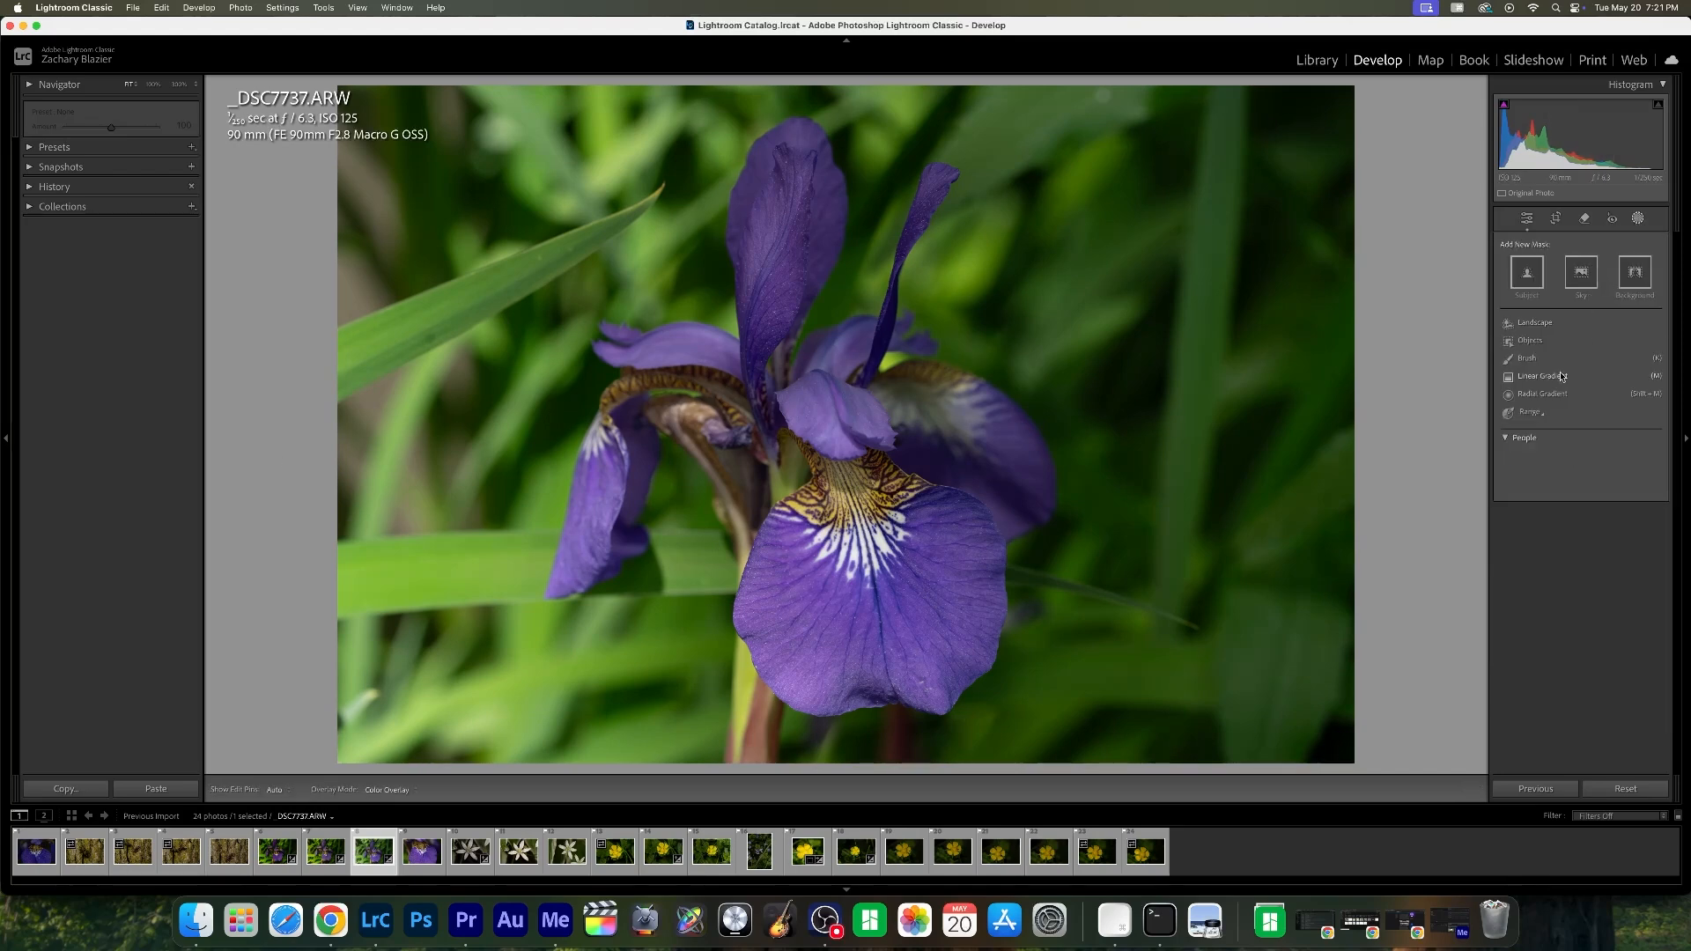
left_click_drag(322, 375, 869, 377)
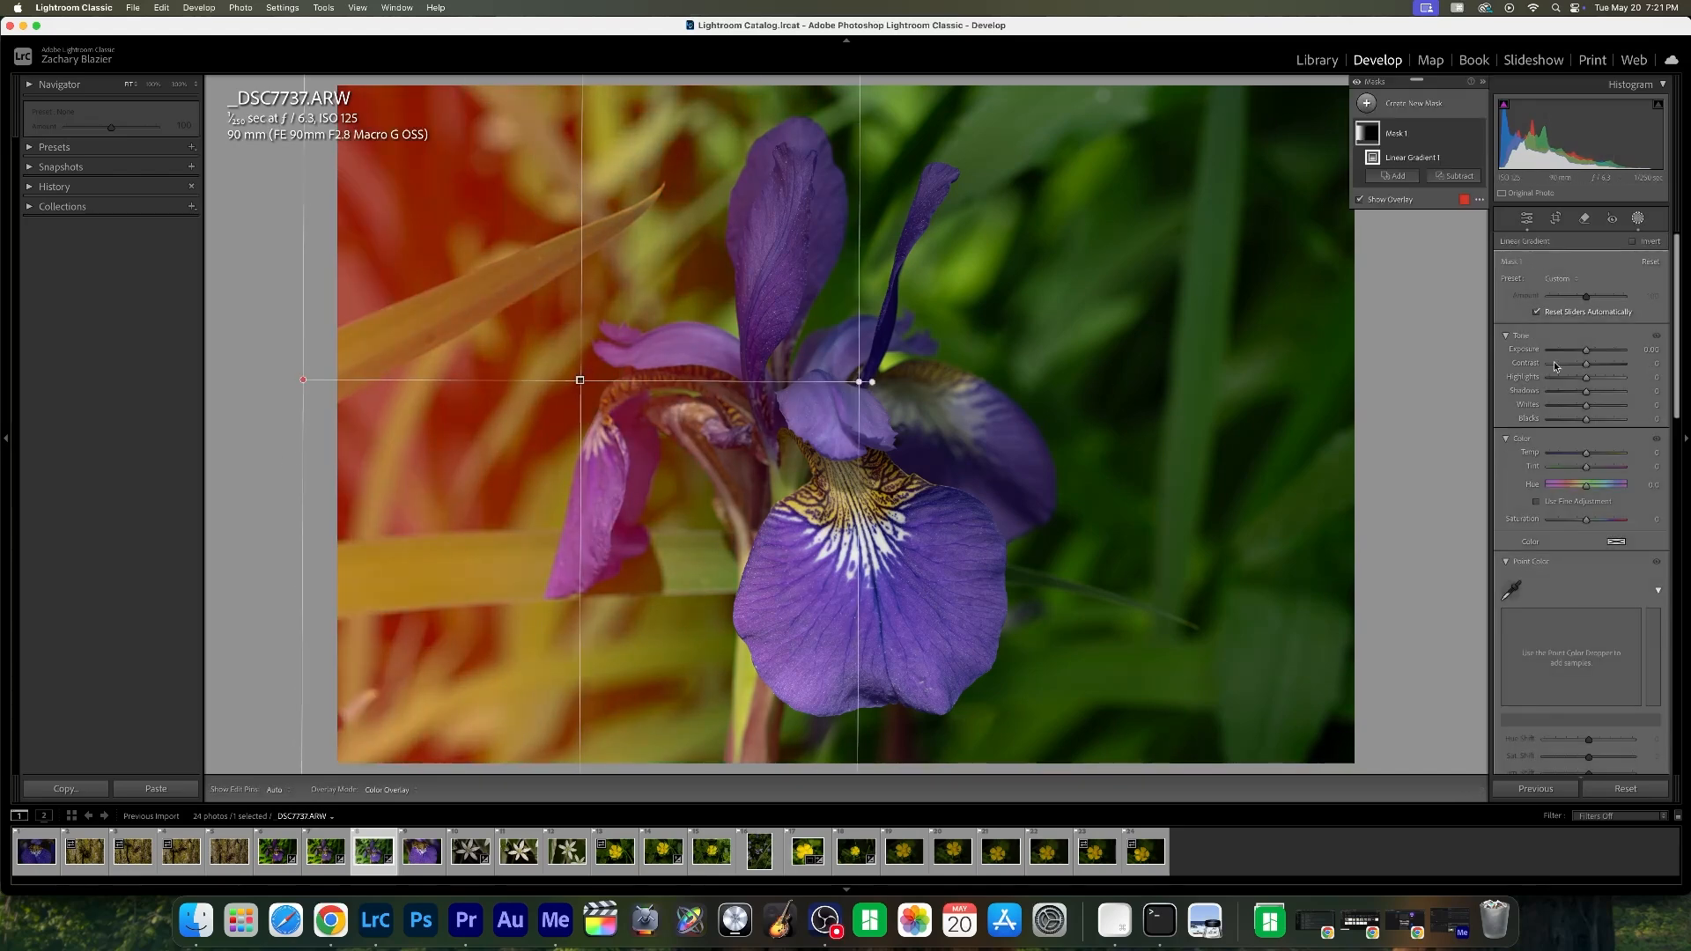
left_click_drag(1588, 355, 1569, 358)
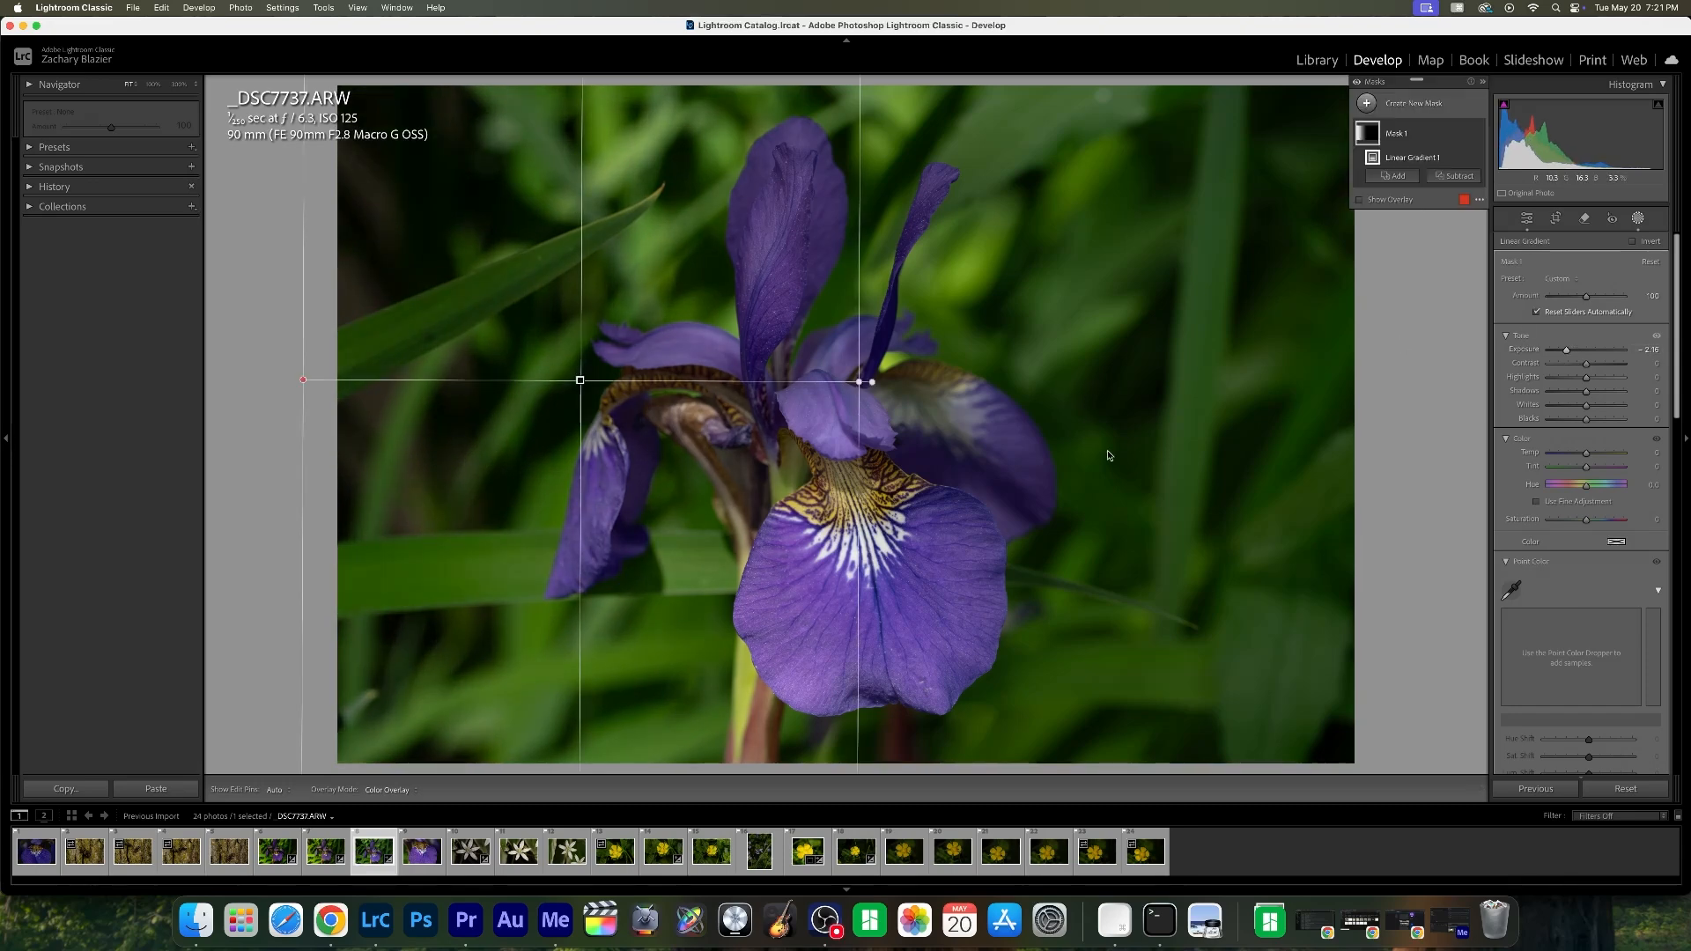
left_click(1636, 225)
left_click(1636, 225)
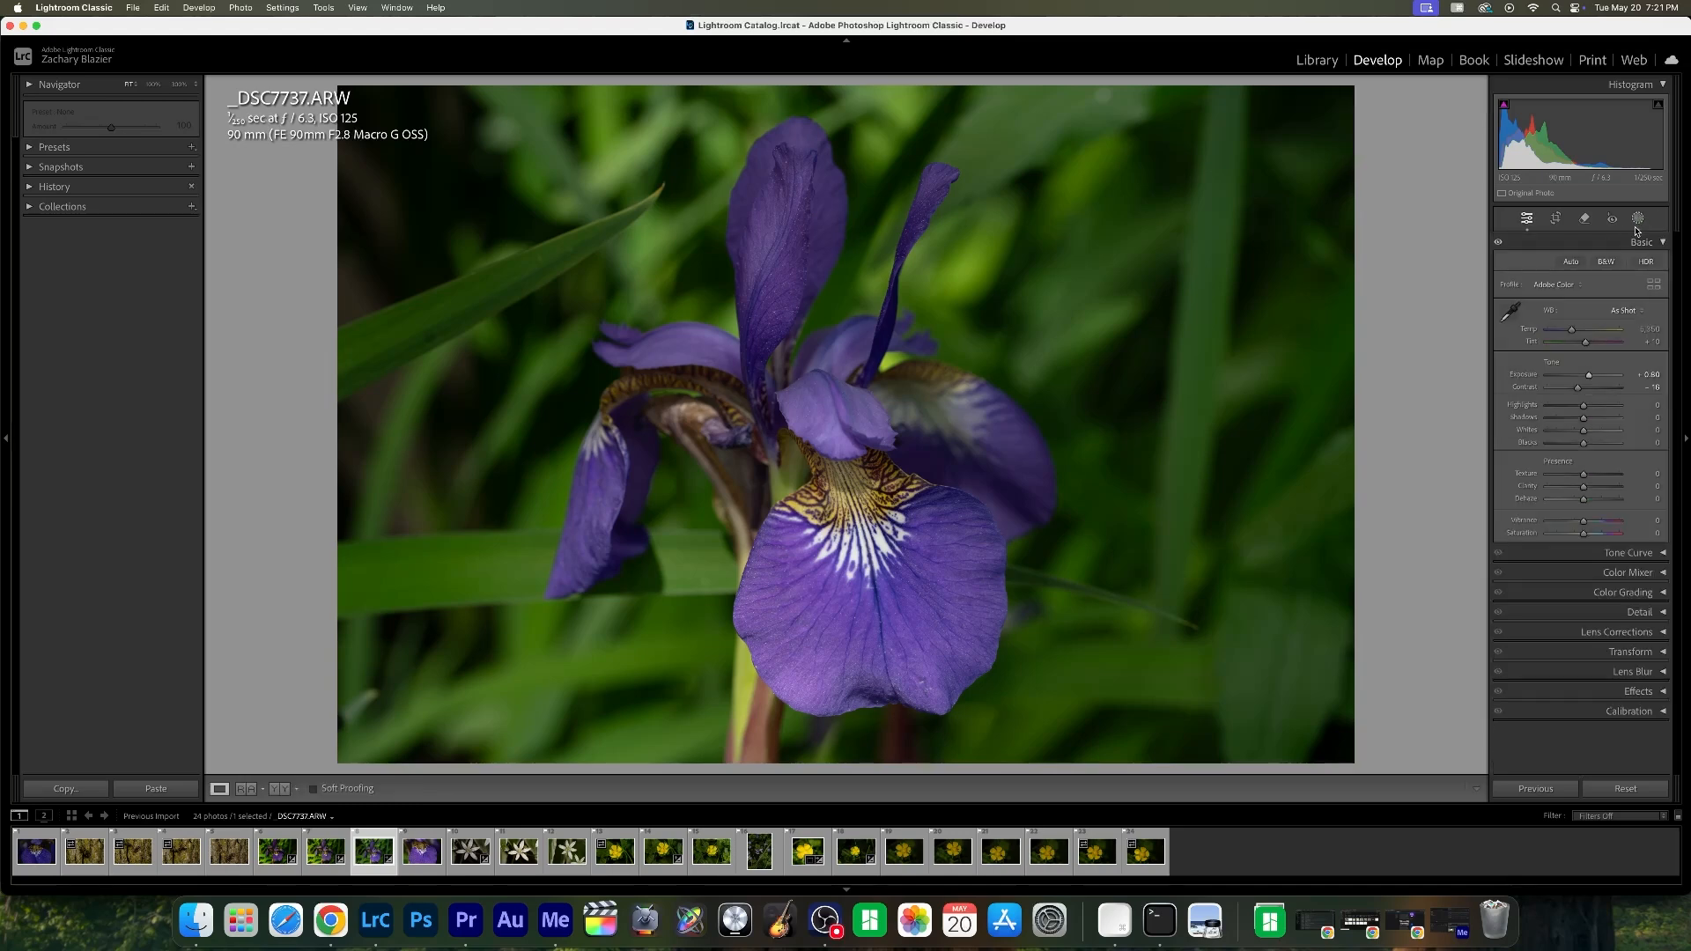
- Create a subject mask on the iris, brighten its exposure, reduce contrast, and set highlights to 17 and blacks to -10
left_click(1407, 99)
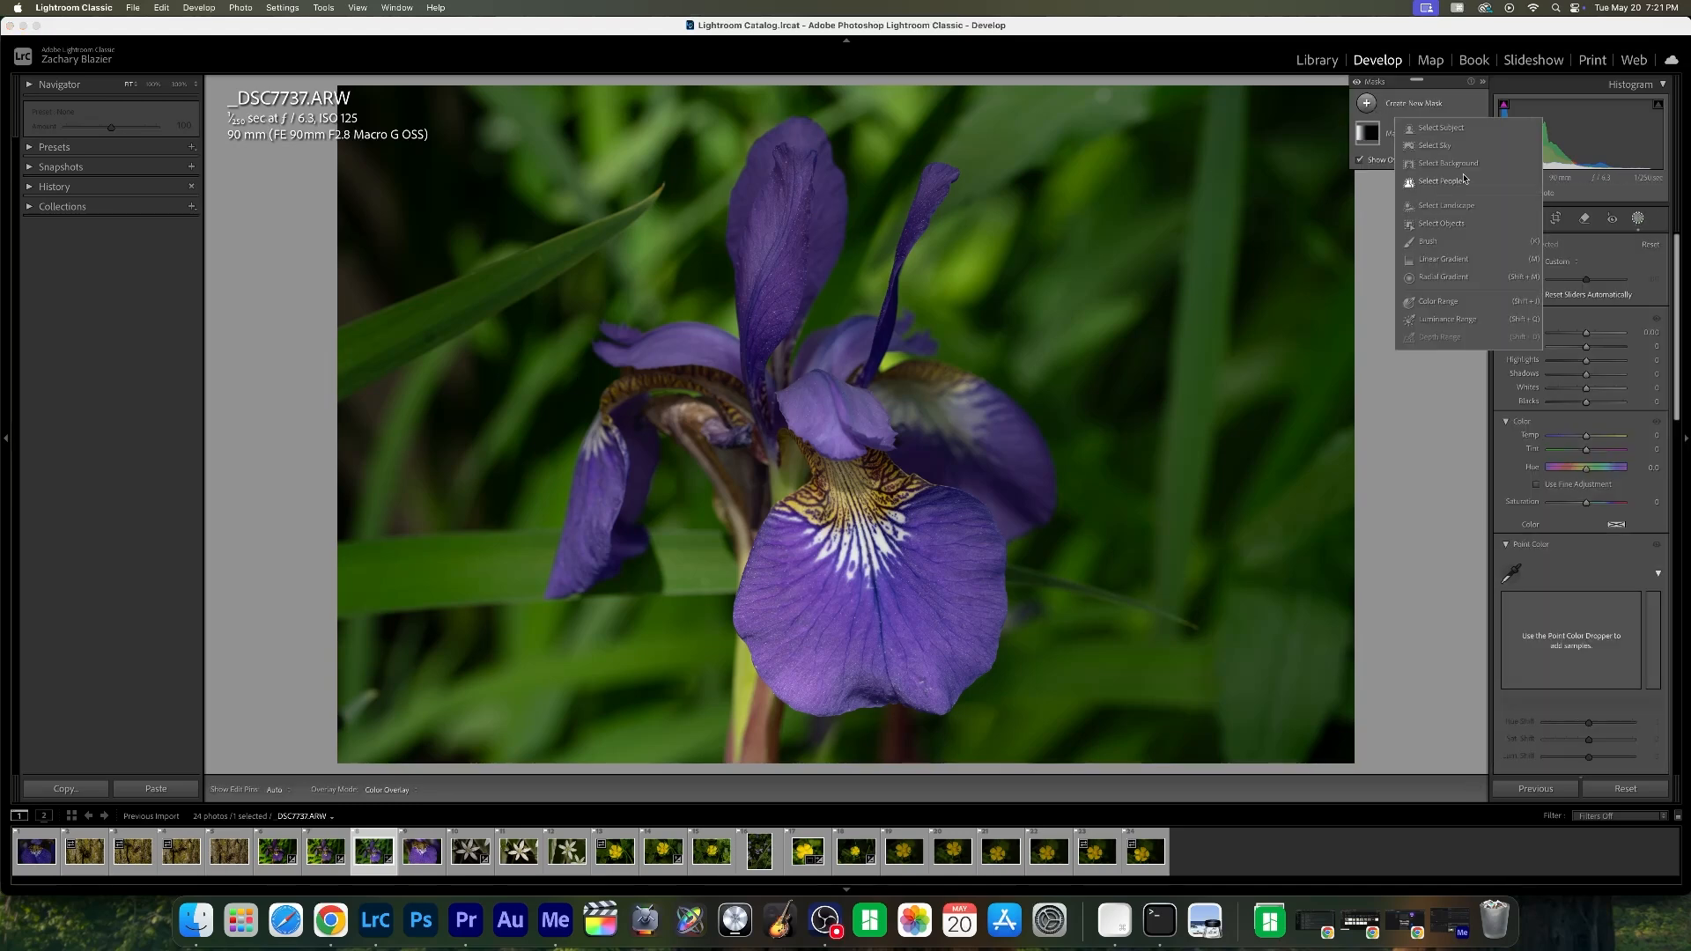
left_click(1413, 130)
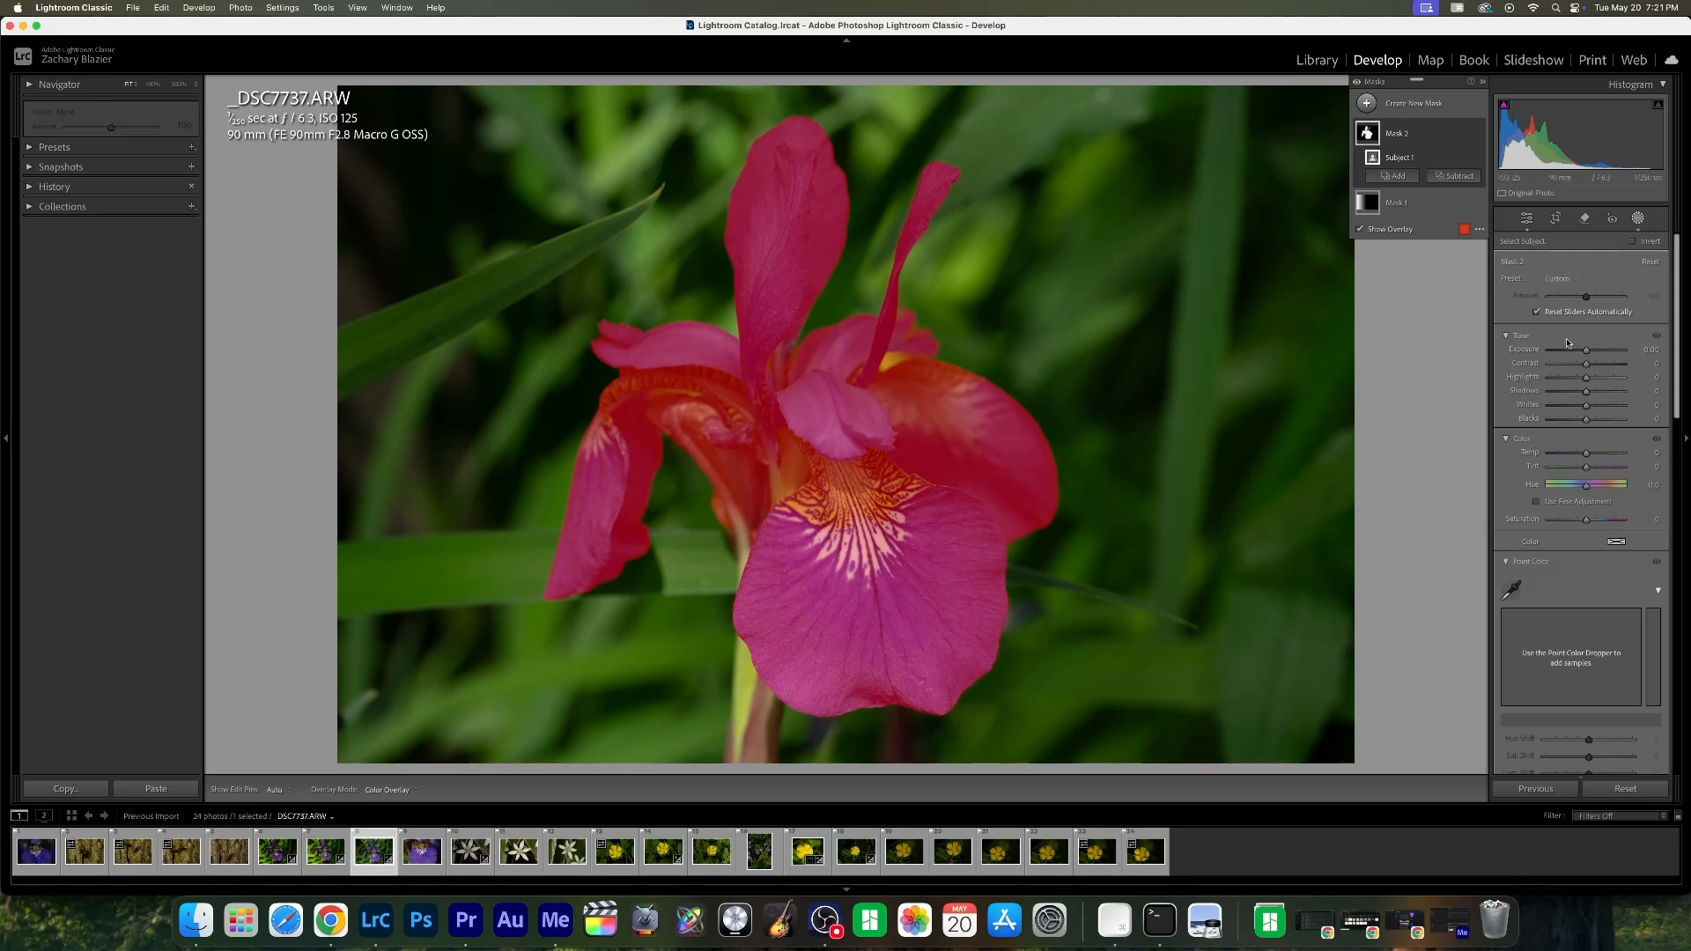
left_click_drag(1586, 353, 1591, 353)
mouse_move(1587, 363)
left_mouse_down()
mouse_move(1583, 423)
mouse_move(1594, 352)
left_mouse_up()
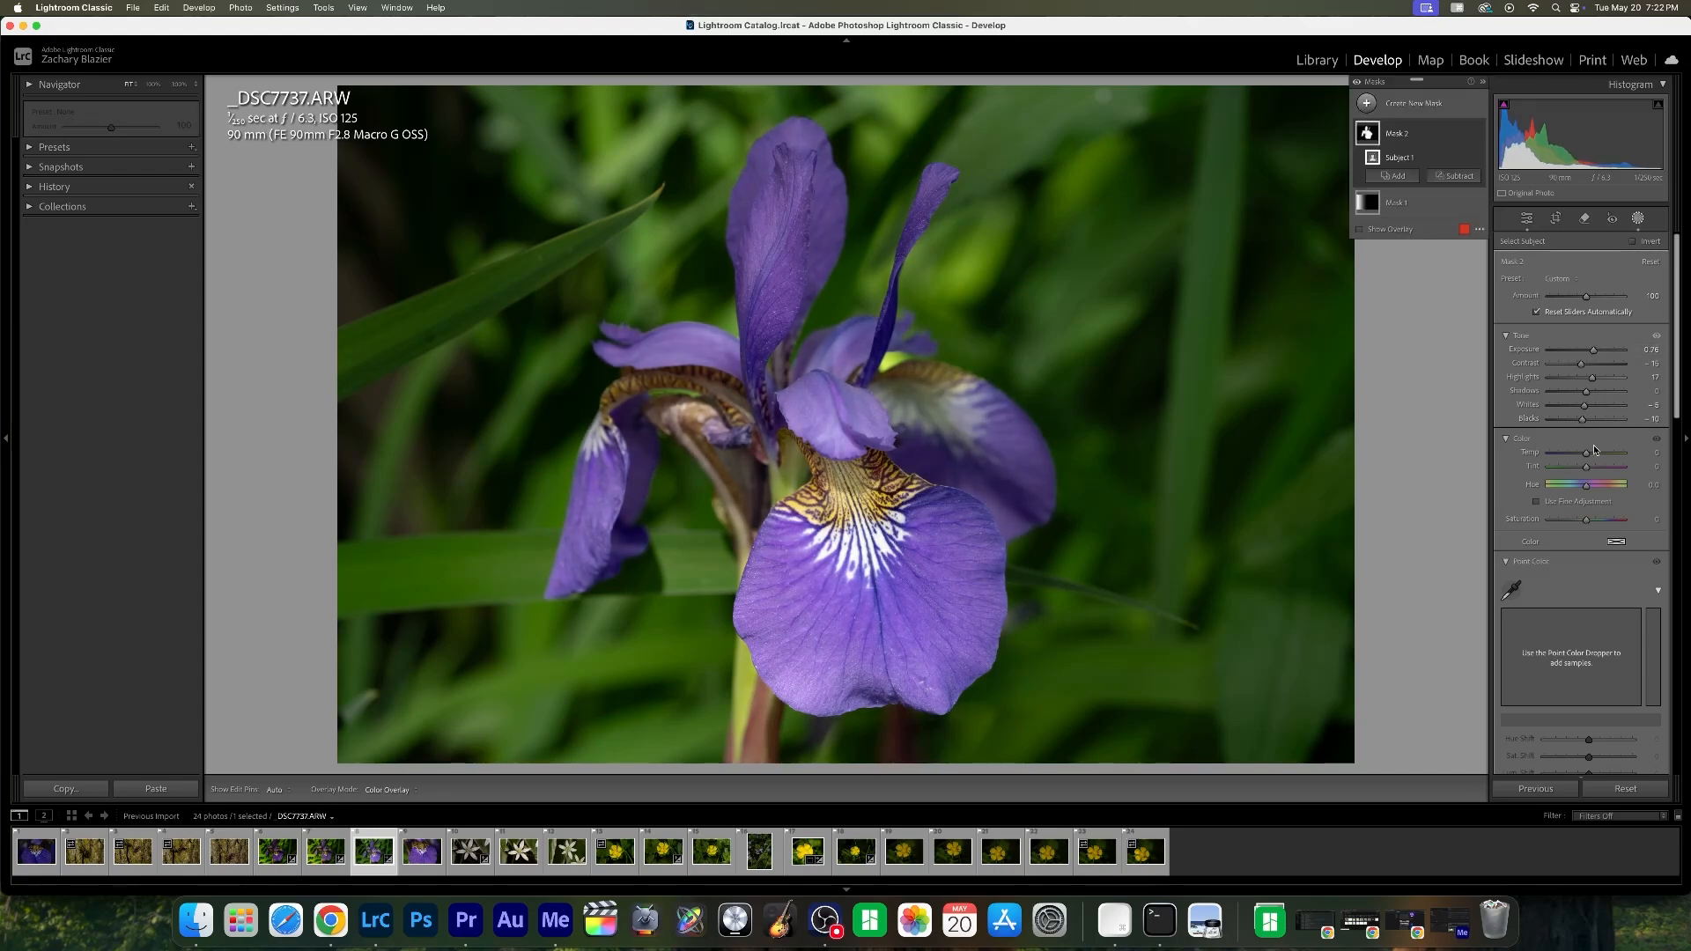
- Warm the iris subject mask to a temperature of 17 with slightly more tint, and shape its tone curve into an S-curve
left_click_drag(1588, 453, 1593, 455)
left_click_drag(1589, 467, 1592, 468)
scroll(1581, 552, "down", 8)
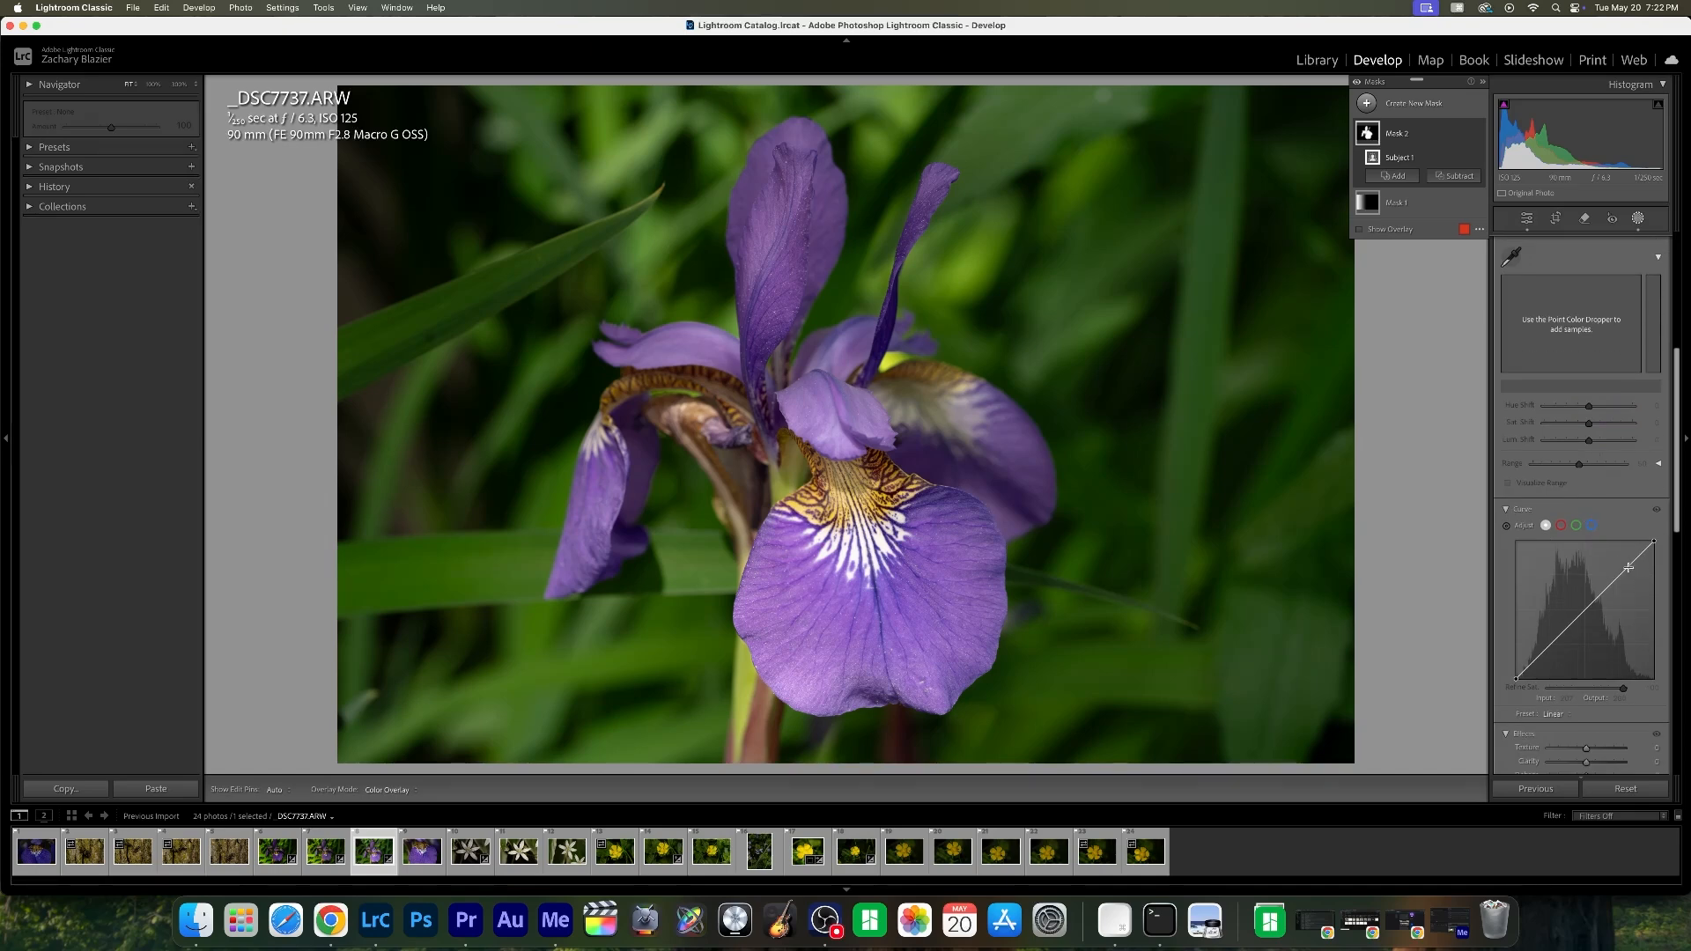
left_click_drag(1629, 567, 1626, 565)
left_click_drag(1545, 647, 1555, 649)
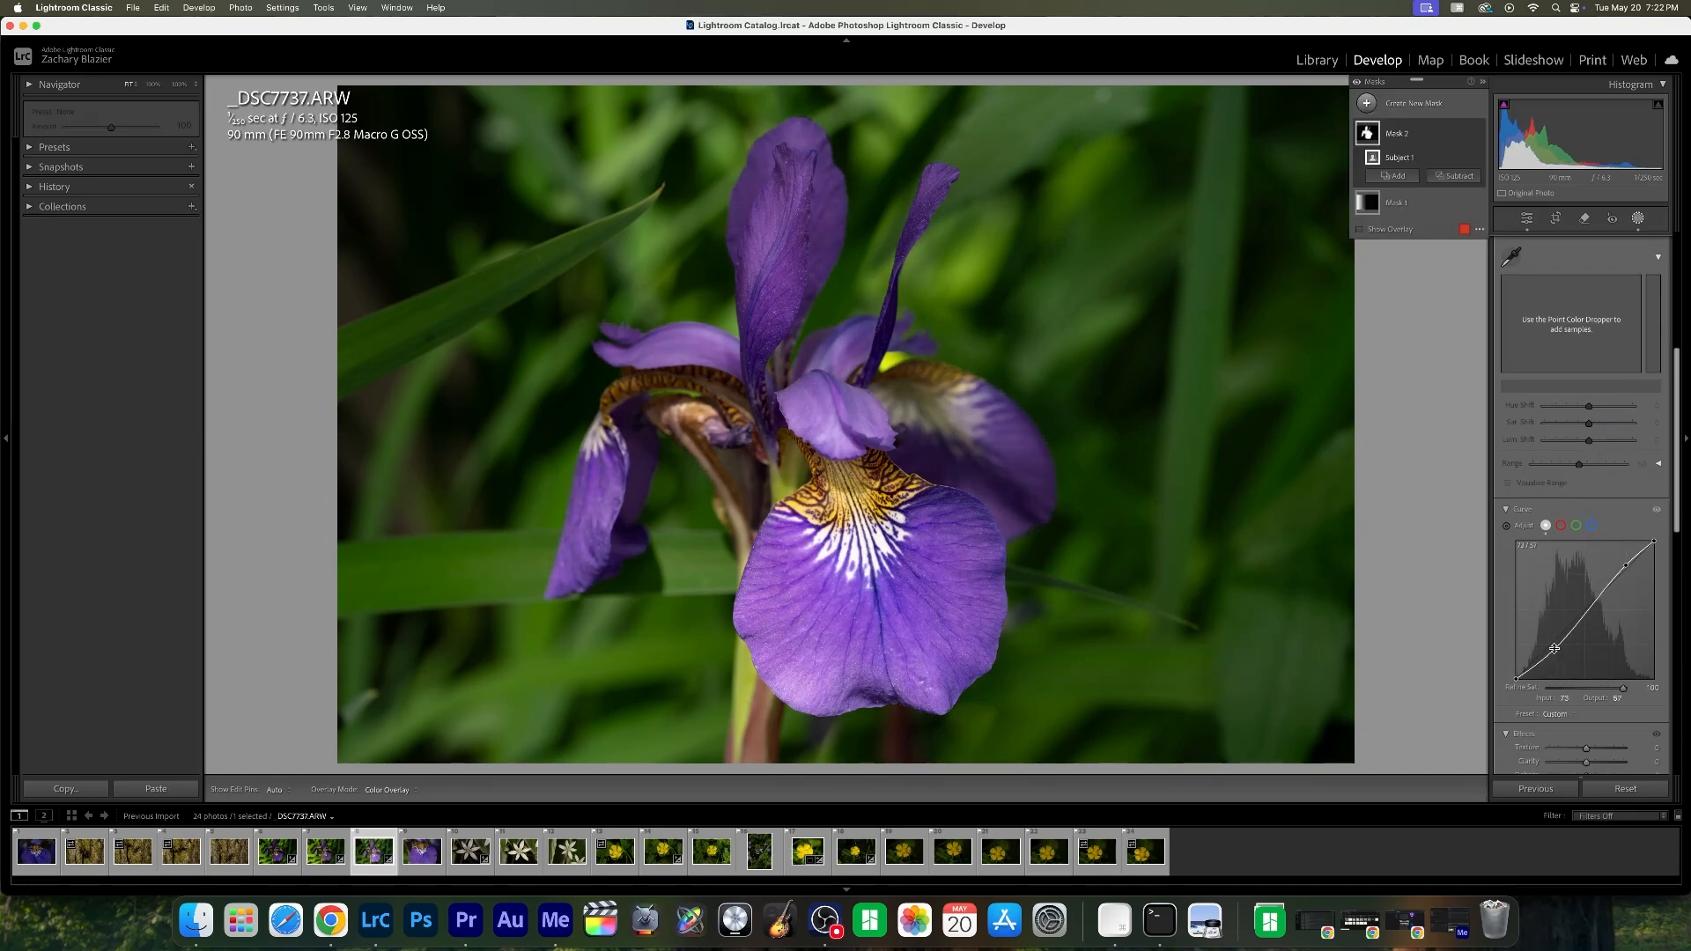
mouse_move(1626, 566)
left_mouse_down()
mouse_move(1594, 597)
mouse_move(1583, 569)
mouse_move(1598, 570)
left_mouse_up()
- Set the subject mask's Texture to 27, Clarity to 15 and Dehaze to 12
scroll(1605, 572, "down", 1)
scroll(1605, 571, "down", 3)
left_click(1645, 579)
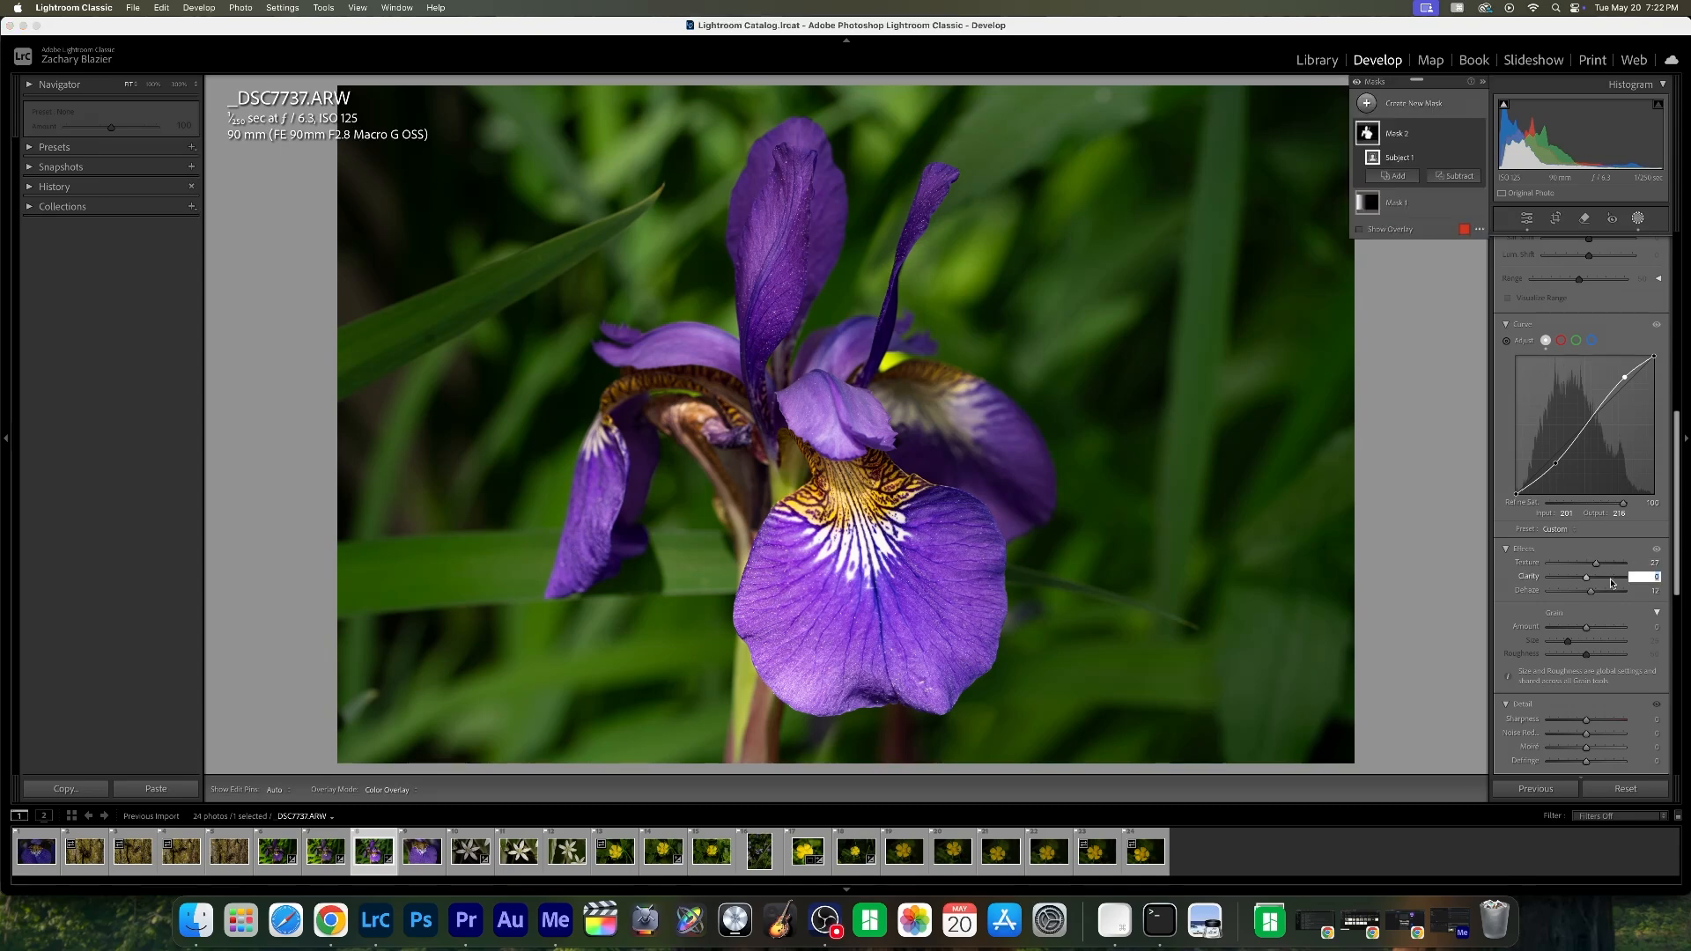
type("15")
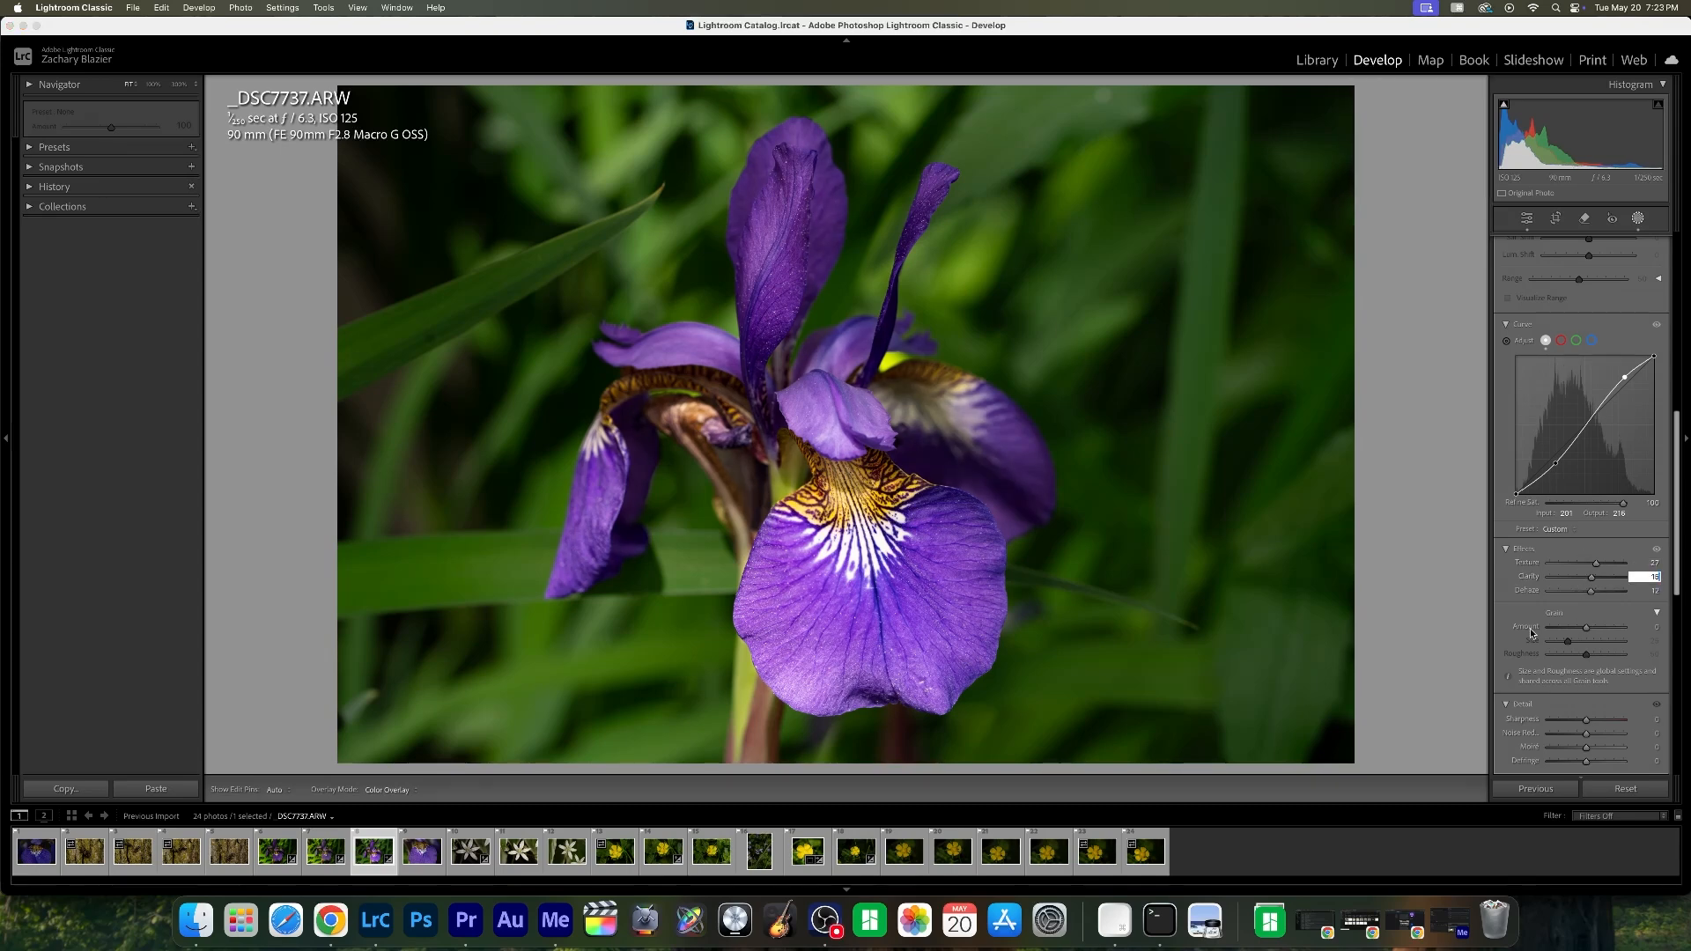
key("Return")
scroll(1598, 533, "down", 10)
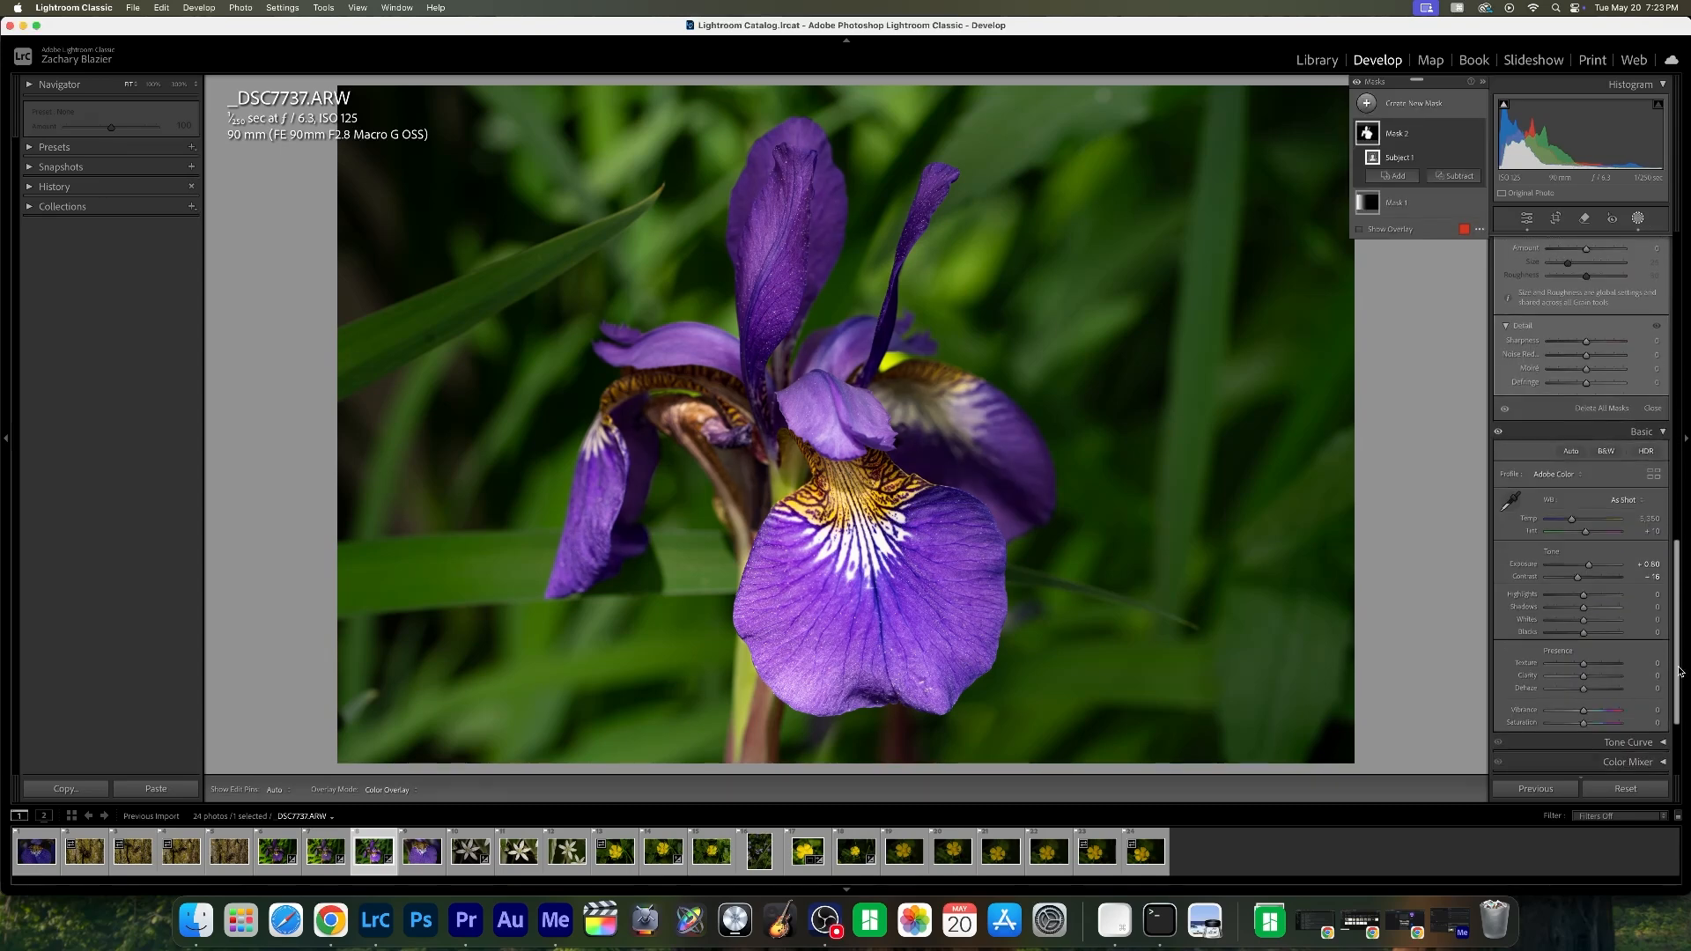
- Duplicate and invert the subject mask to cover the background
scroll(1598, 534, "up", 10)
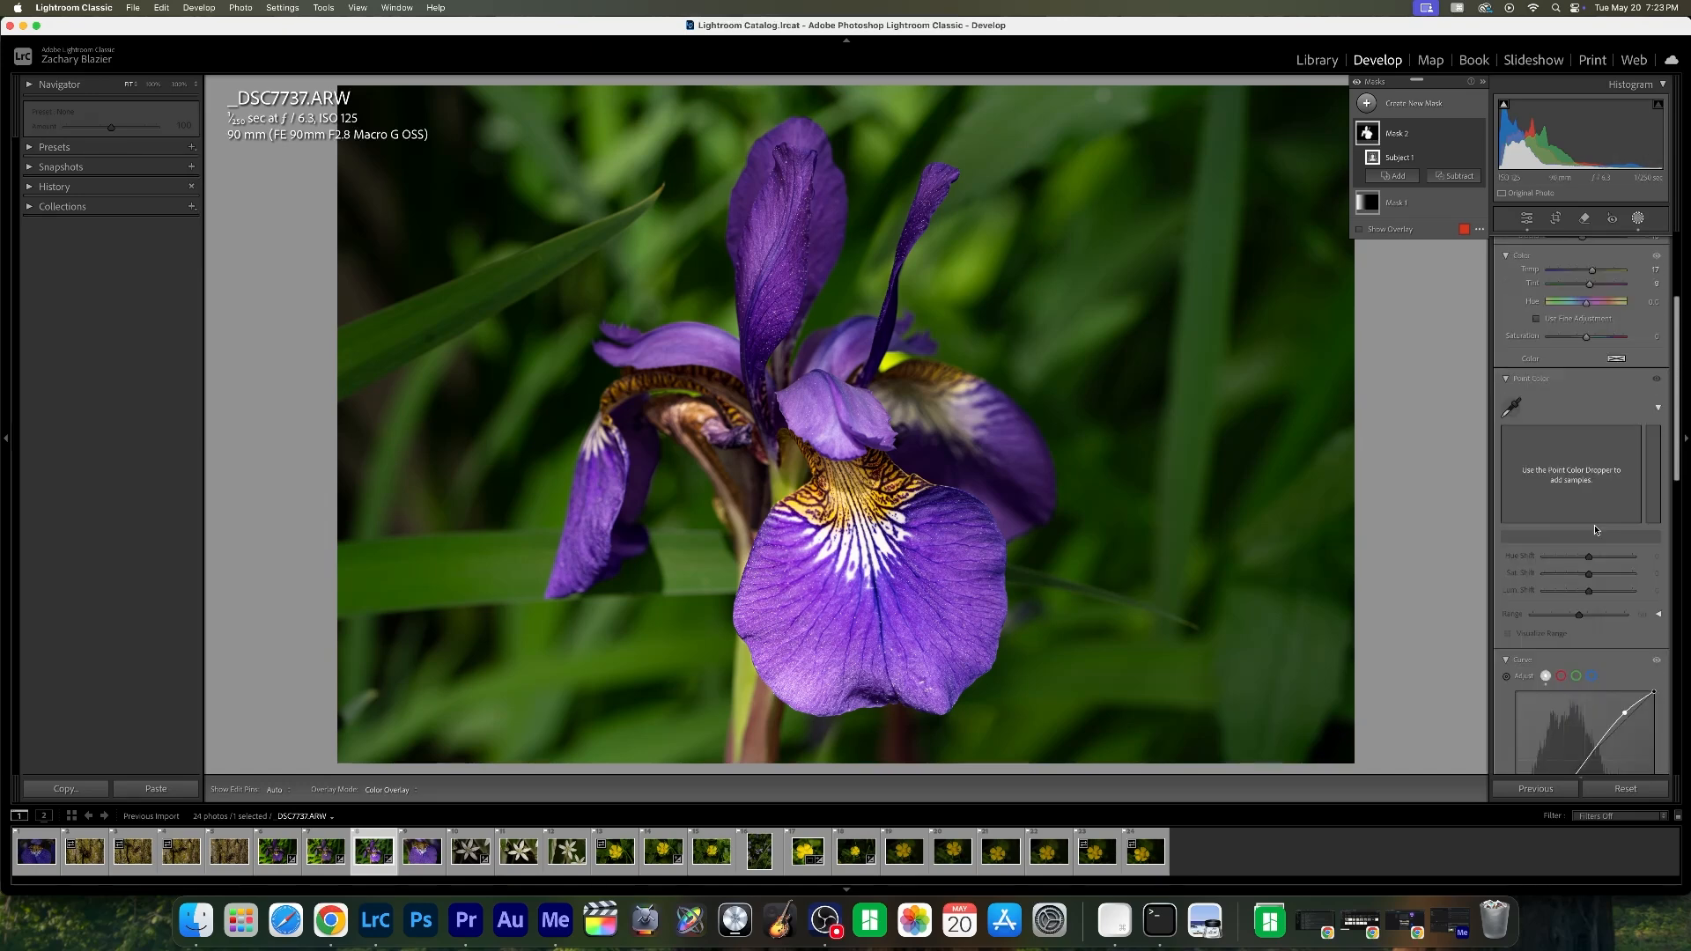
left_click(1465, 133)
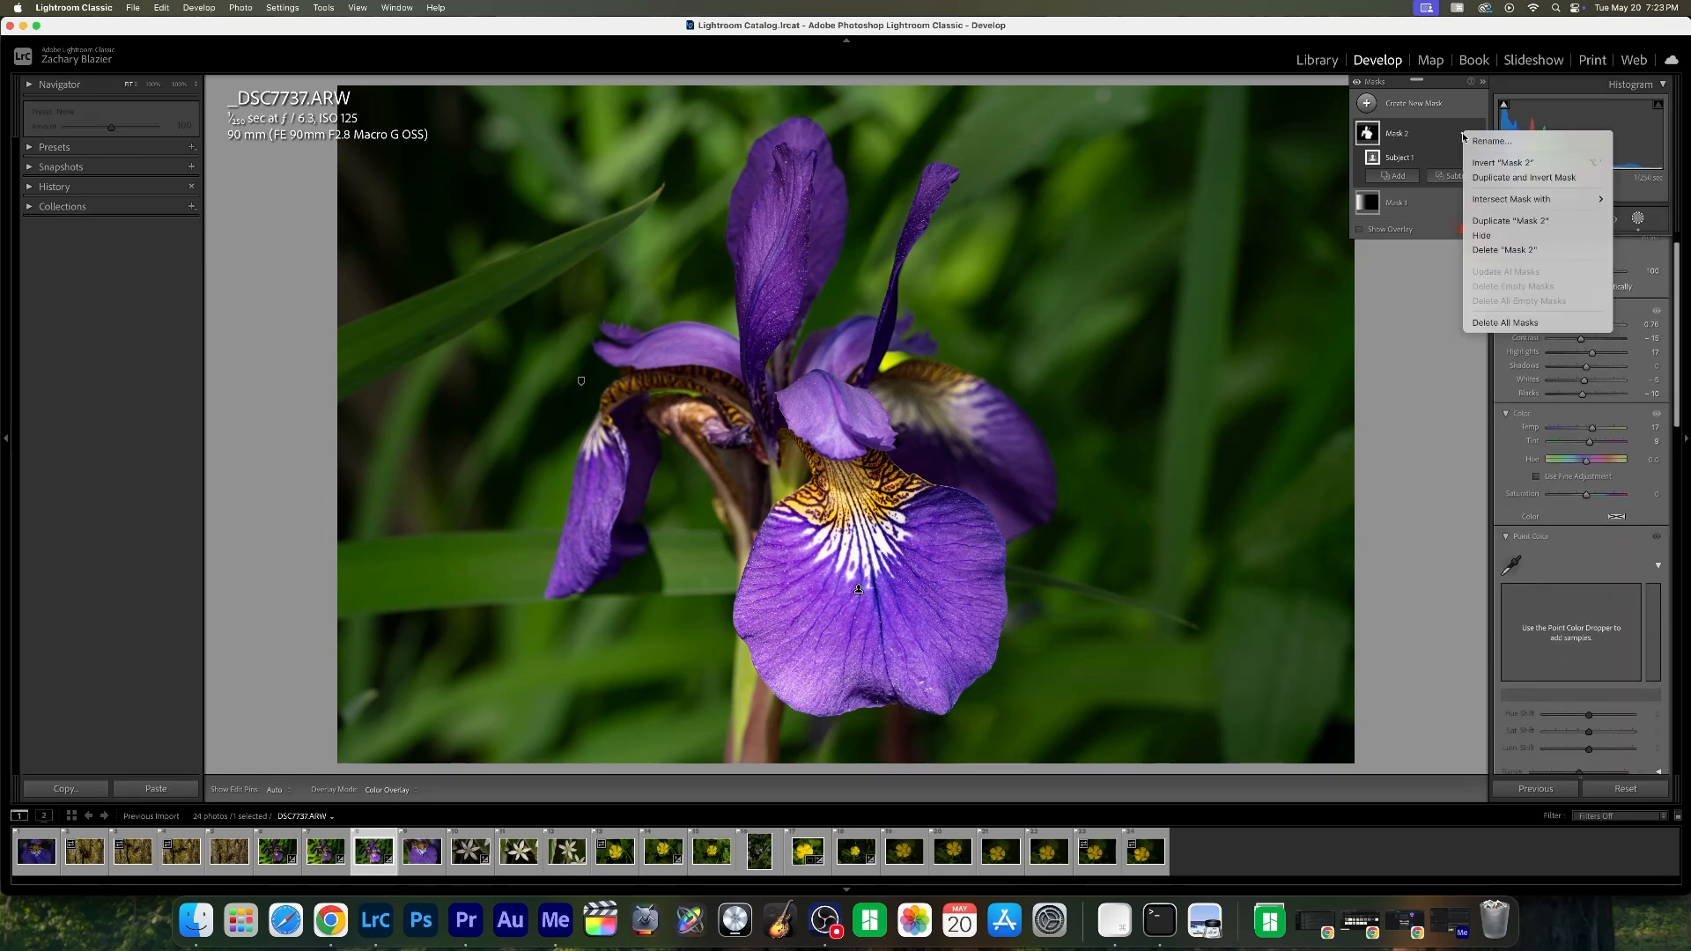
left_click(1511, 170)
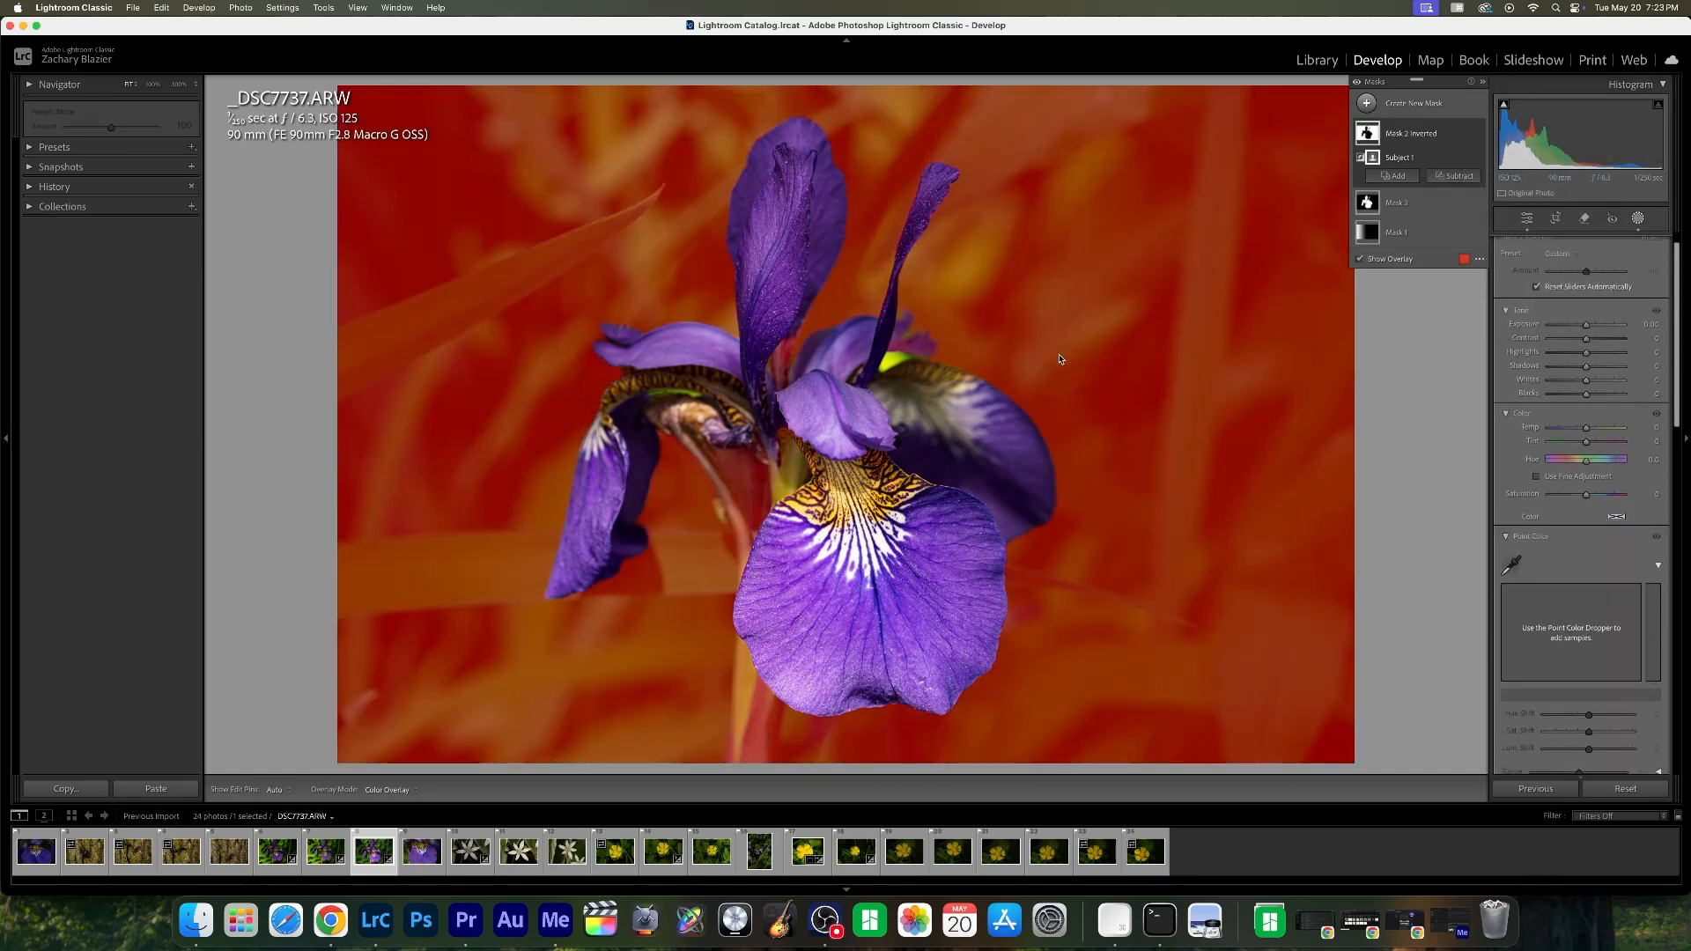
- Darken the background mask's exposure and highlights, and warm its temperature to 33
left_click_drag(1586, 325, 1574, 352)
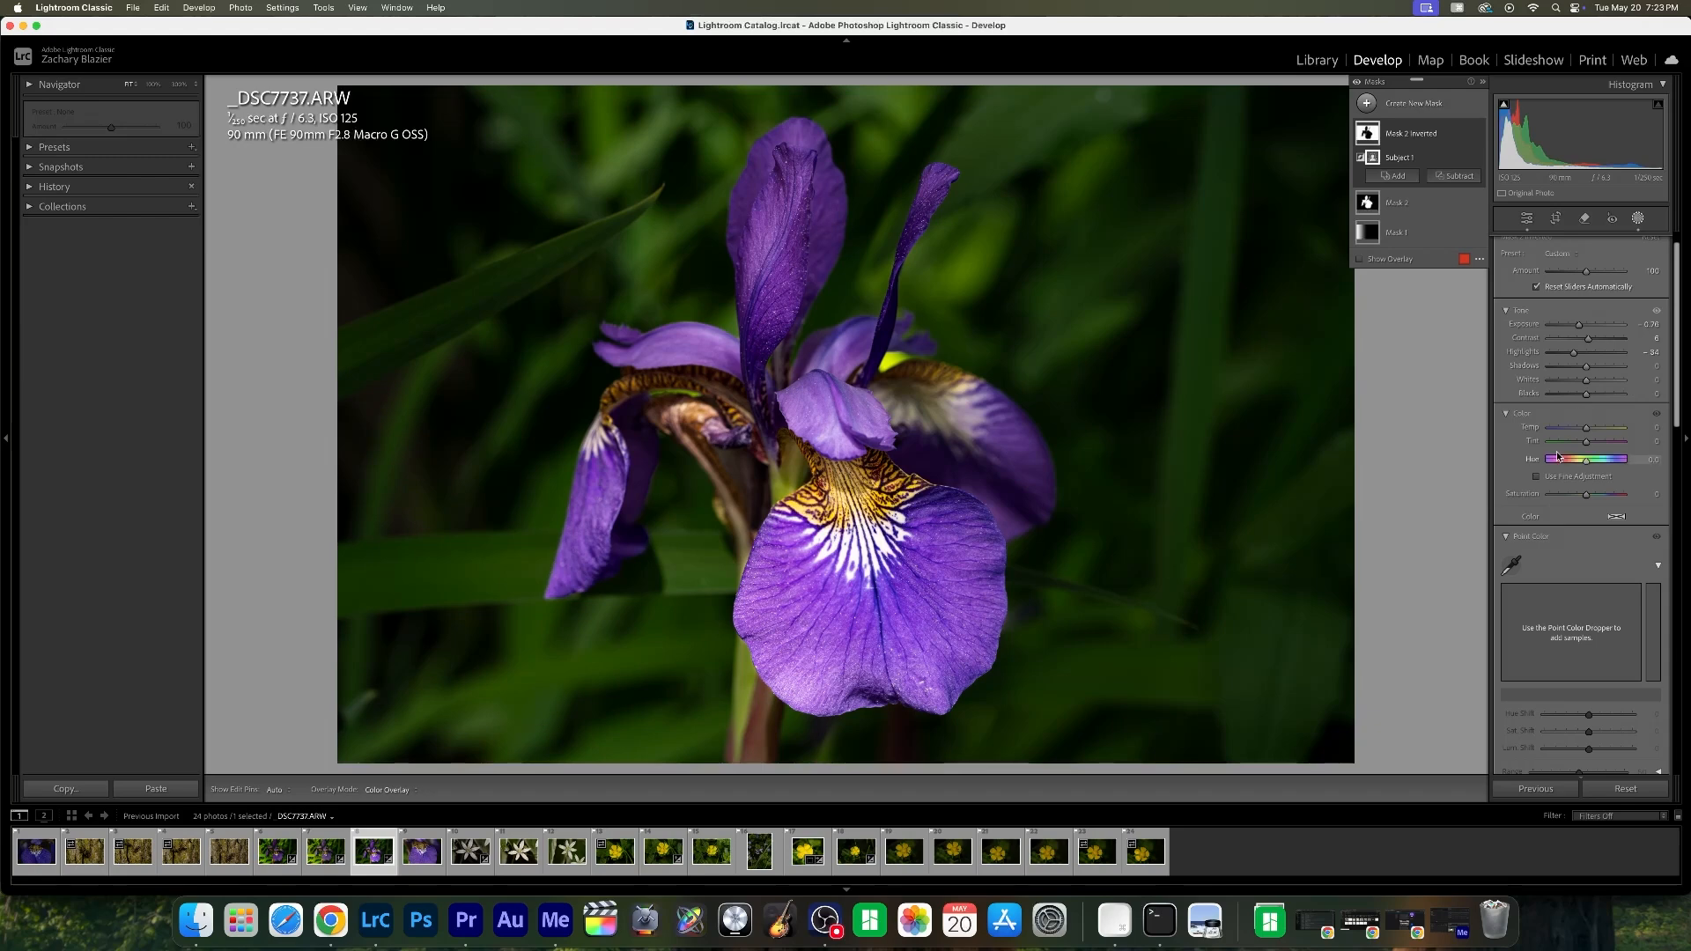
left_click_drag(1587, 427, 1600, 432)
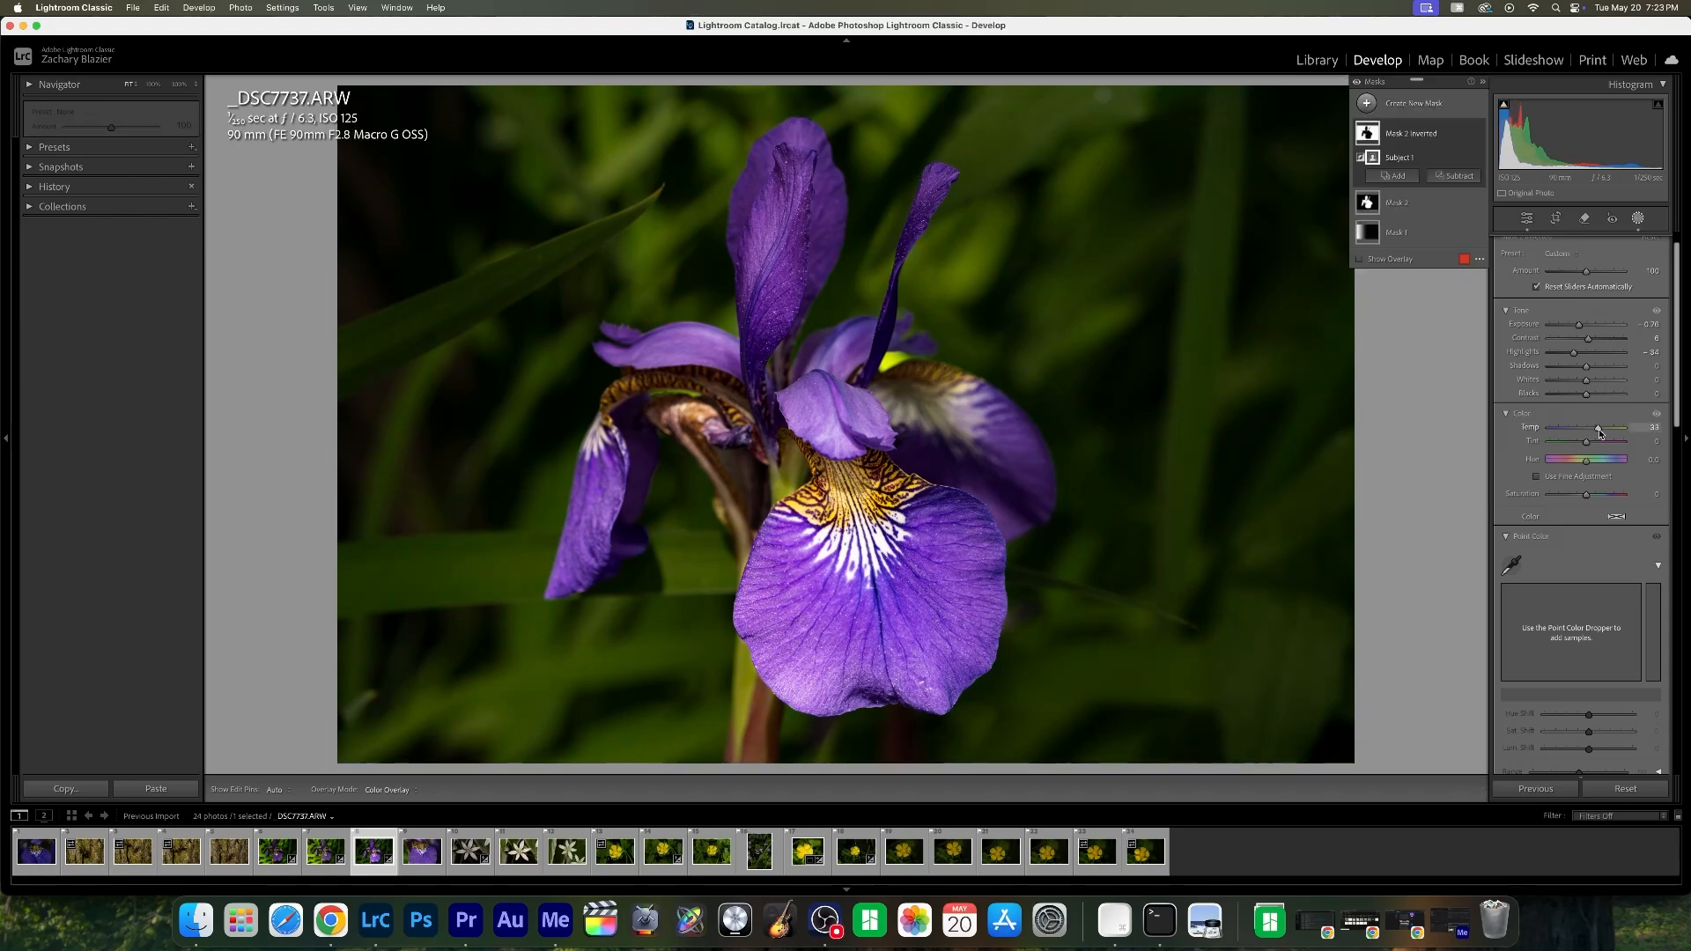
scroll(1570, 308, "down", 1)
scroll(1569, 308, "up", 3)
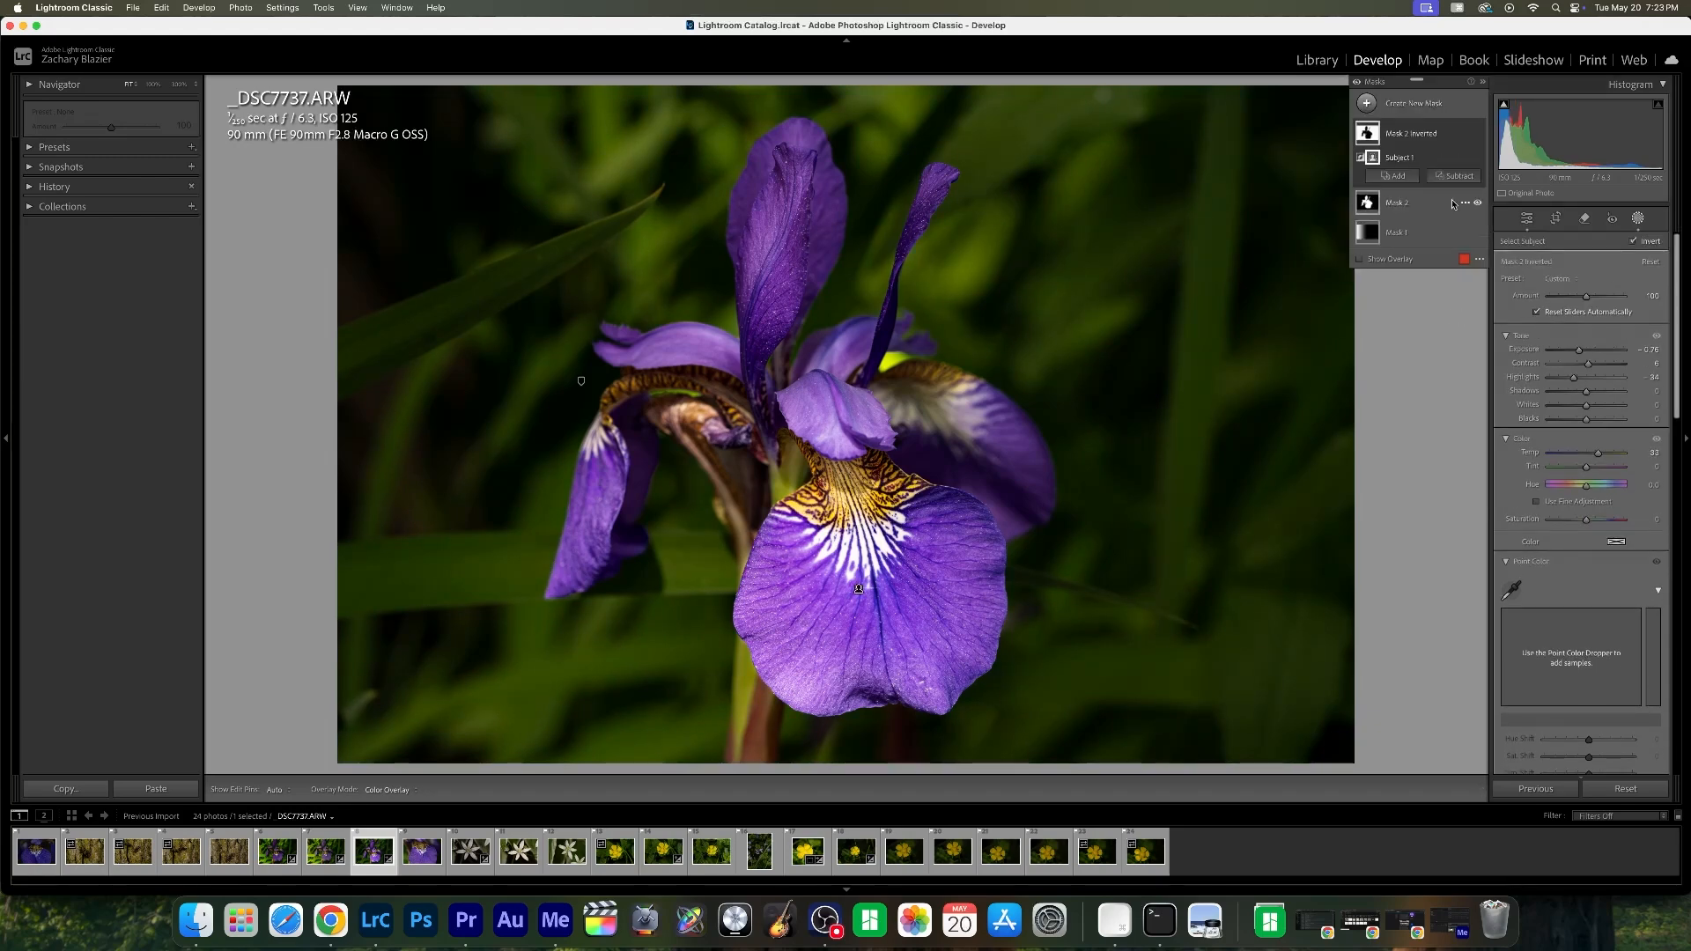
- Try a post-crop vignette amount of -16 on the iris photo and undo it
left_click(1526, 218)
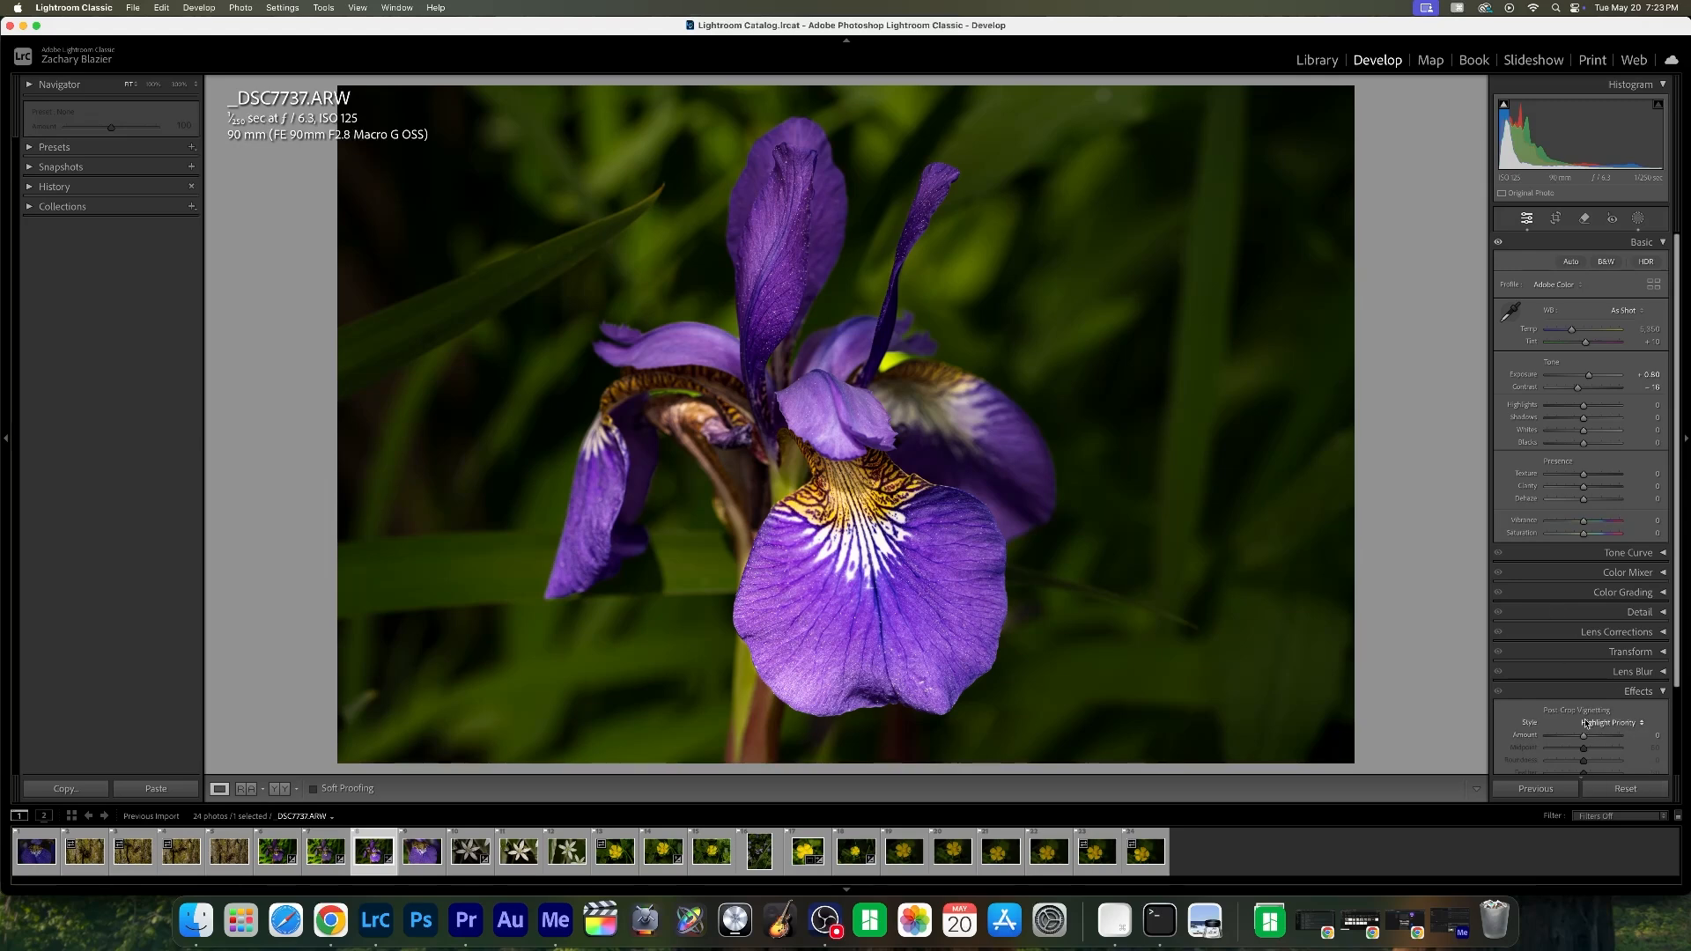
scroll(1586, 724, "down", 3)
left_click_drag(1584, 634, 1578, 639)
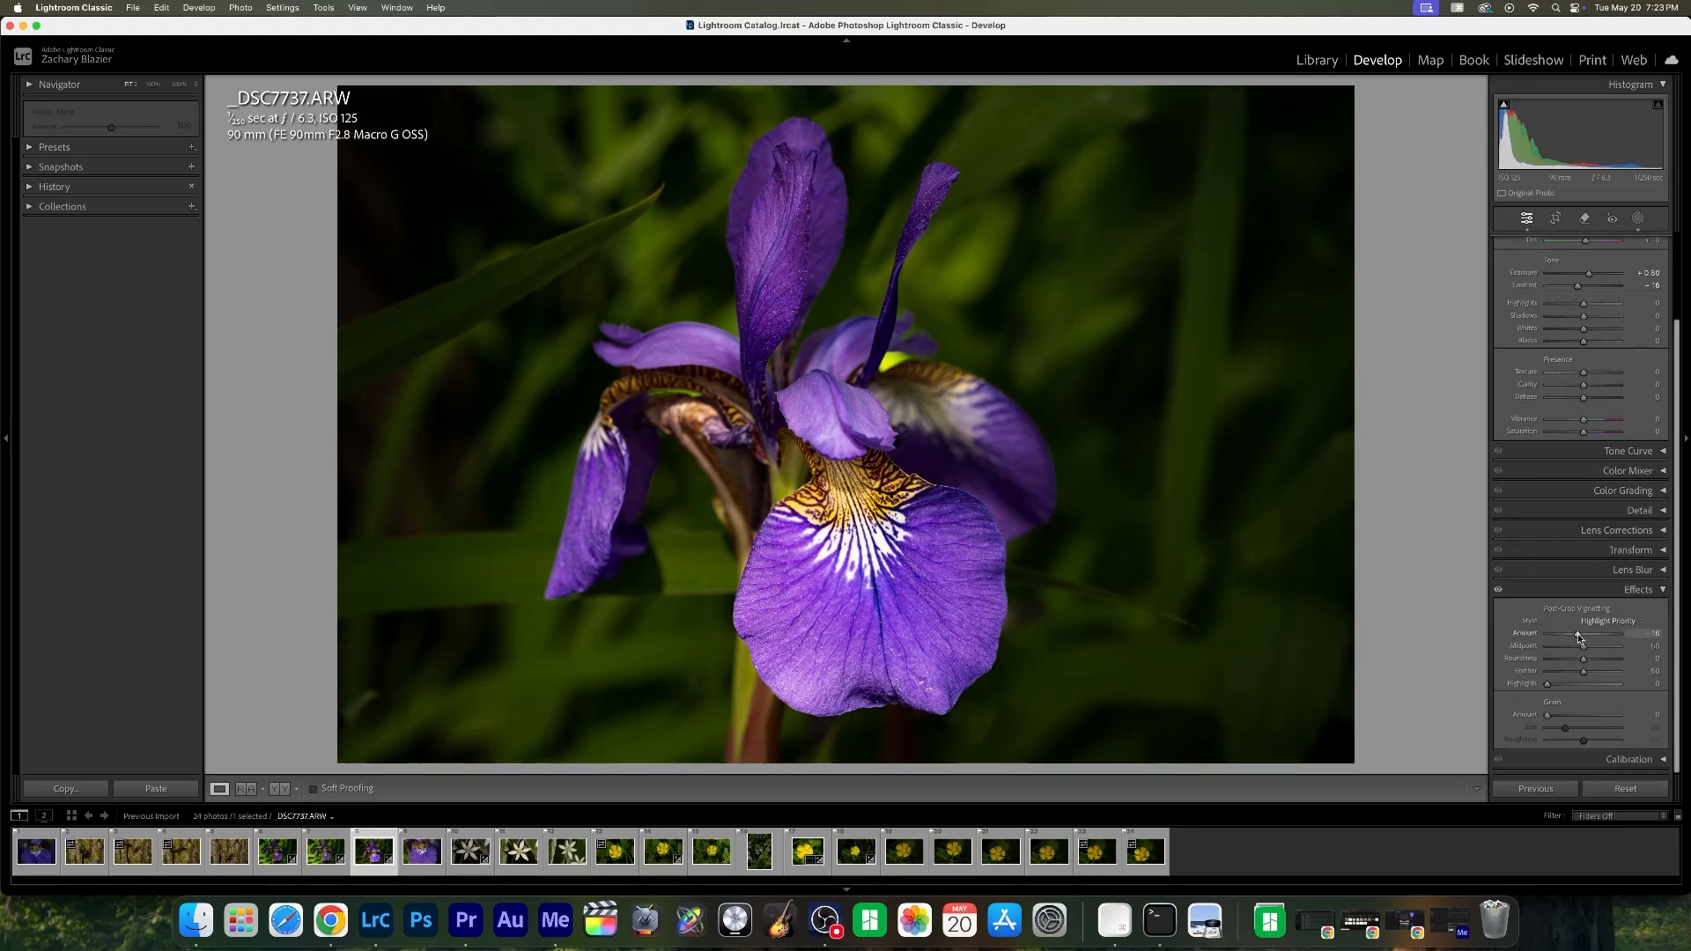
left_click(1556, 219)
key("super+z")
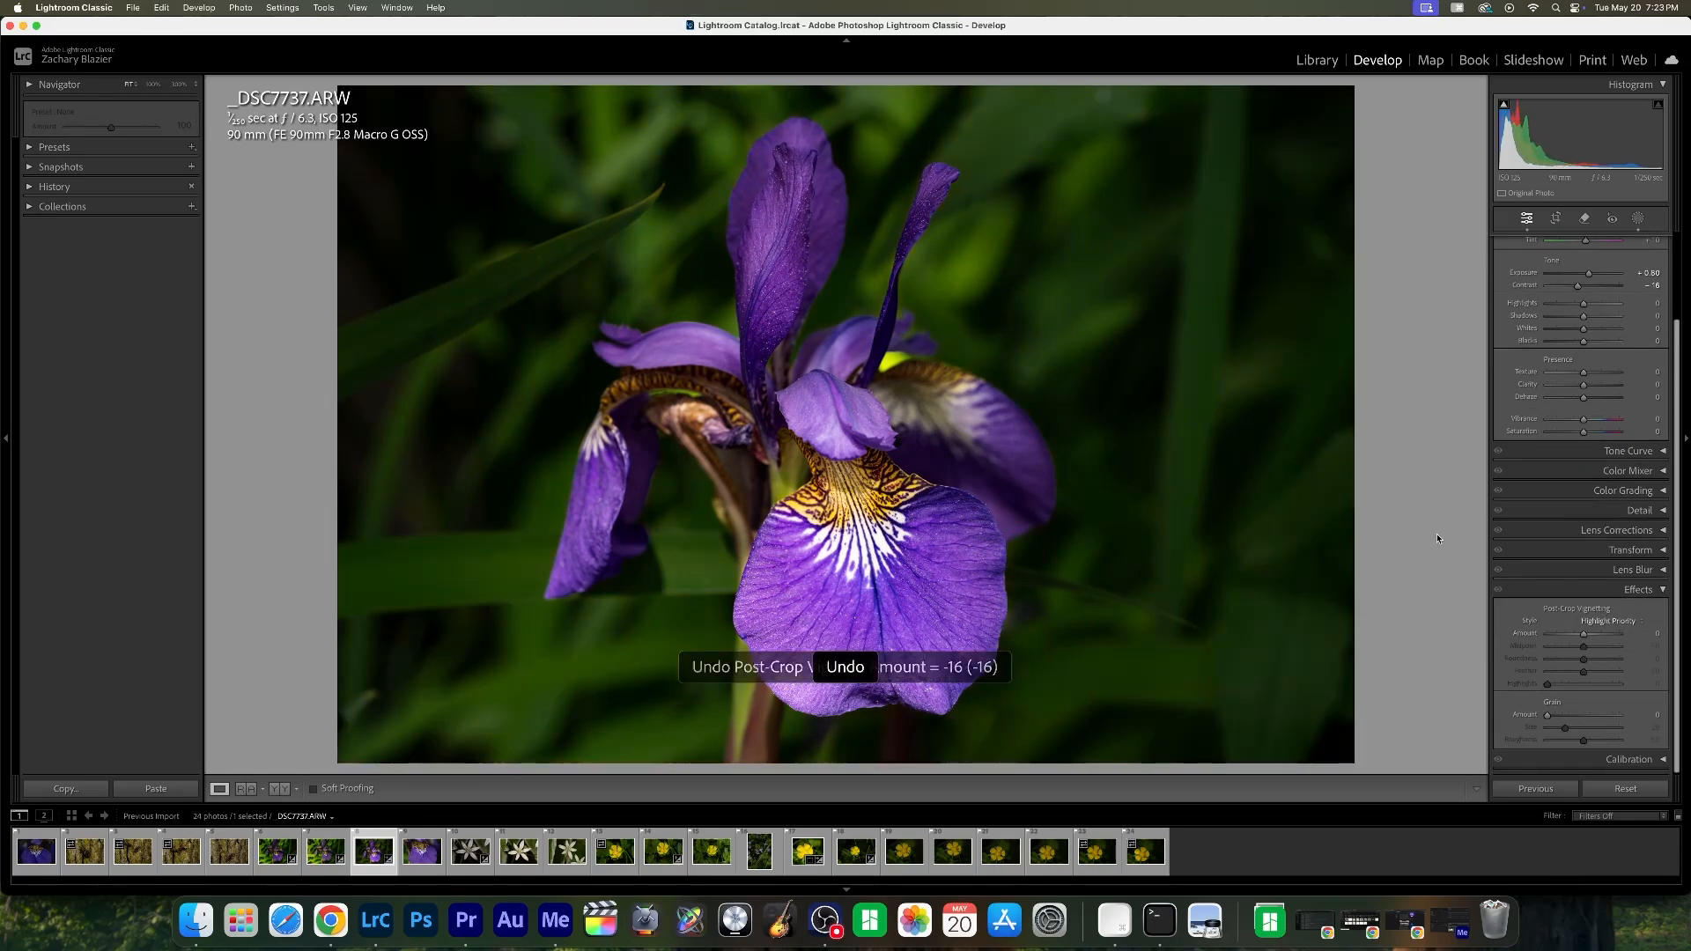
- Begin cropping the iris photo and set the crop aspect ratio to 1 x 1
scroll(1577, 290, "up", 3)
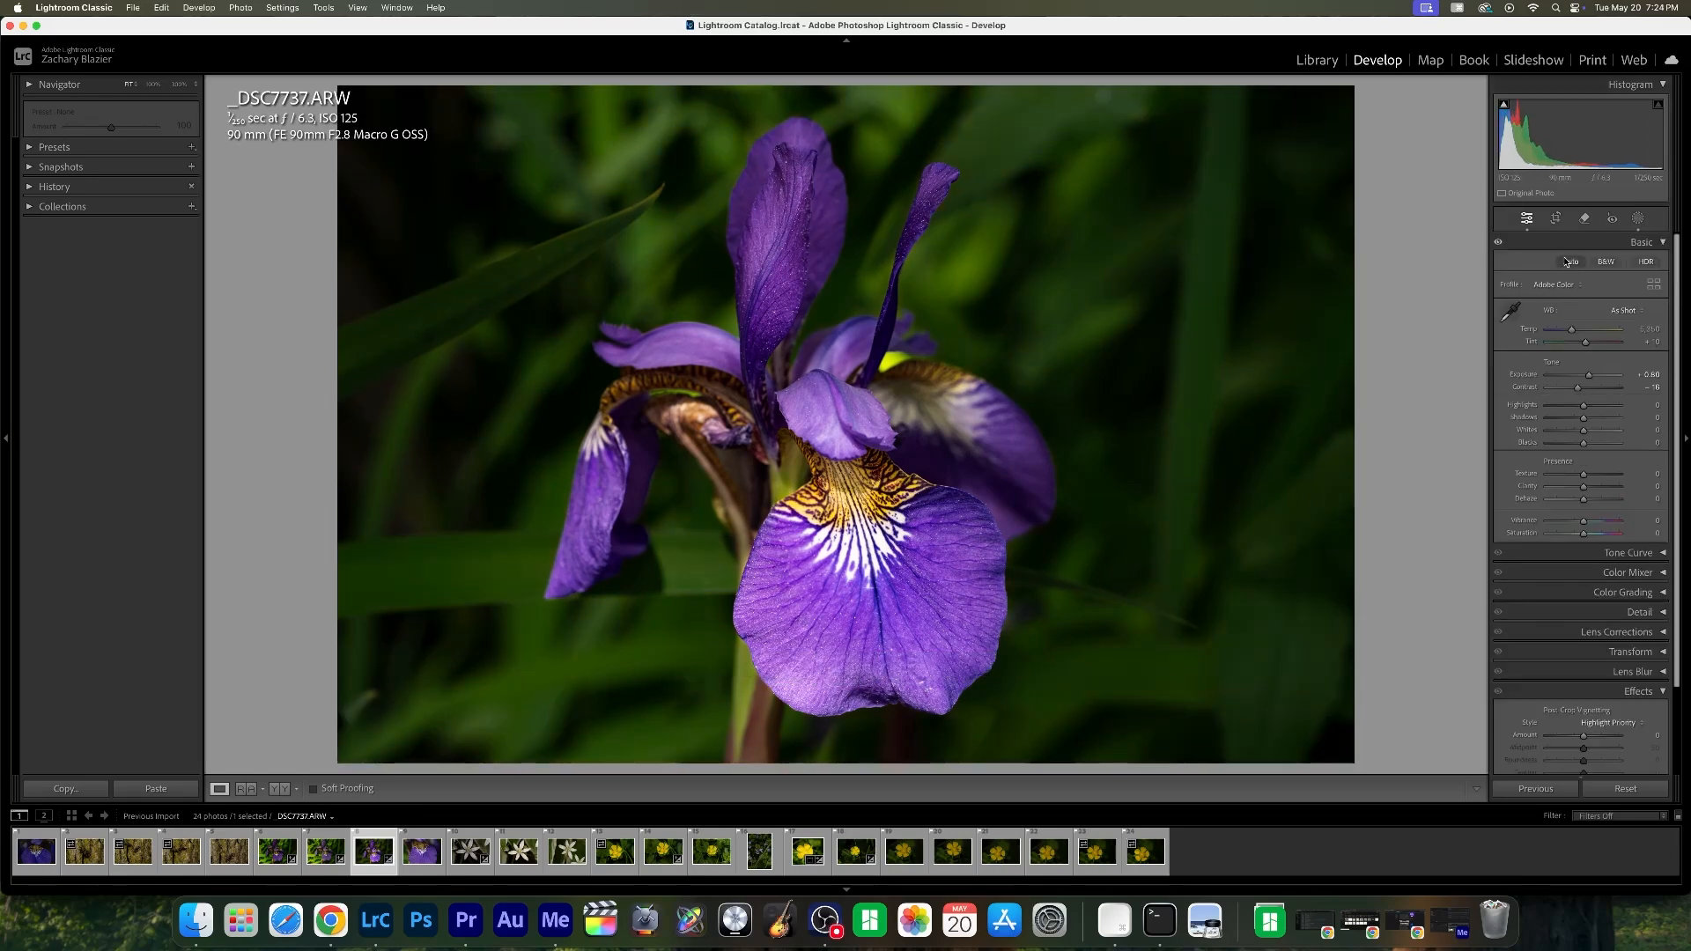
left_click(1615, 243)
left_click(1552, 222)
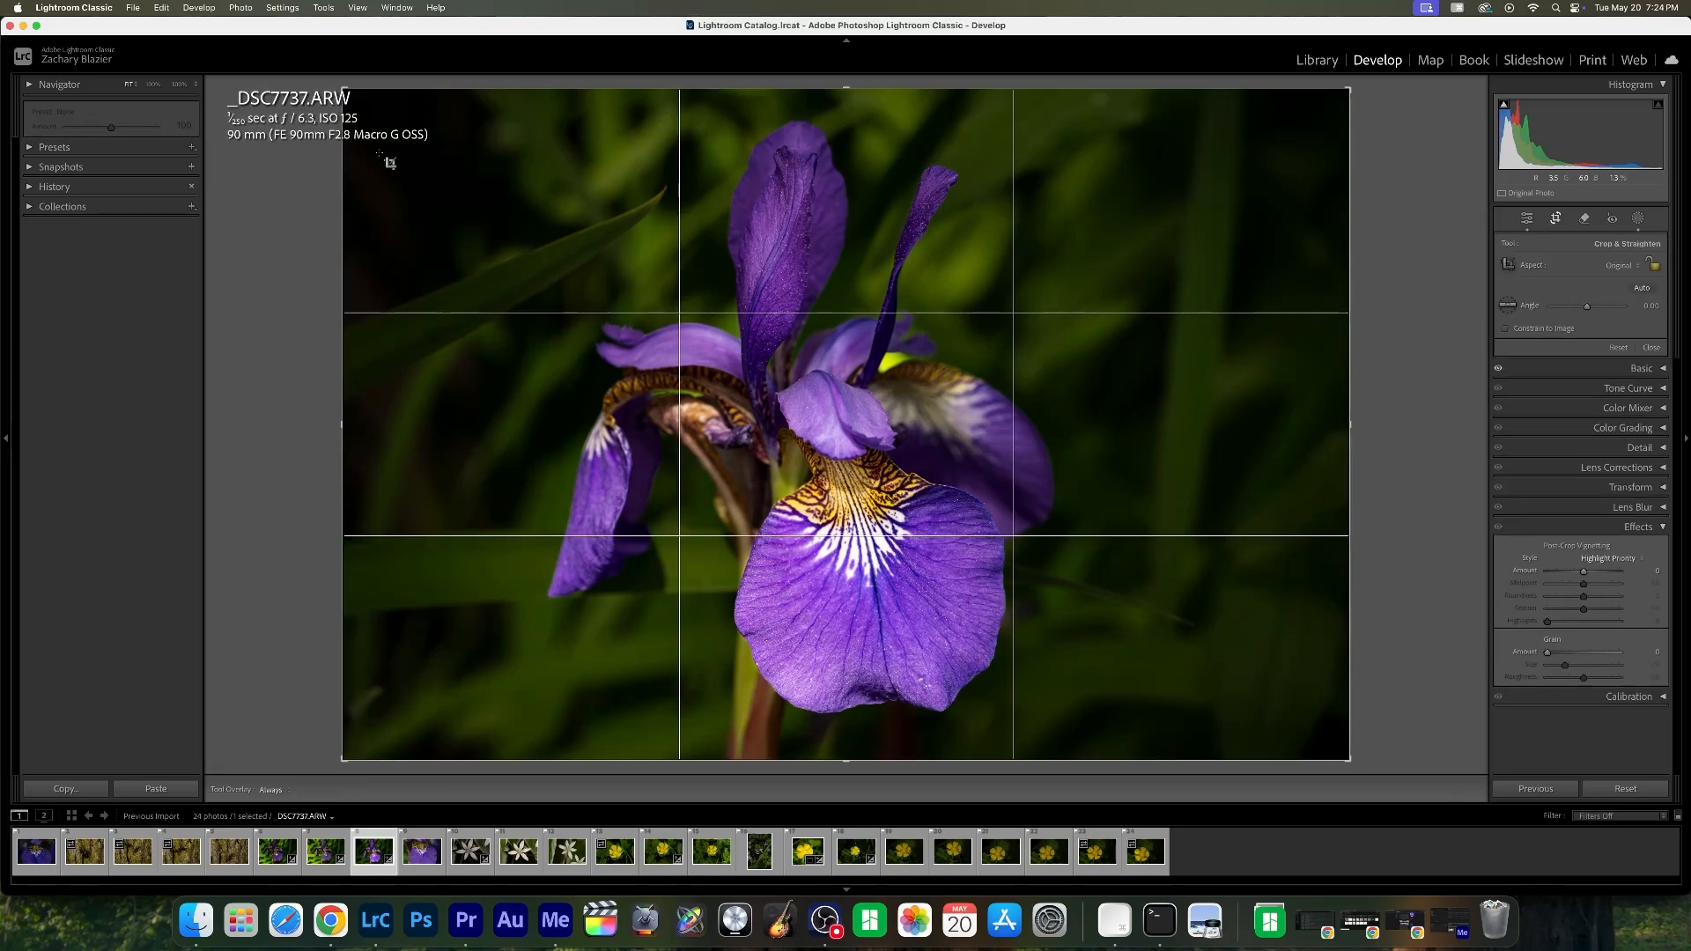
left_click(1612, 265)
left_click(1611, 282)
left_click(1617, 265)
left_click(1598, 254)
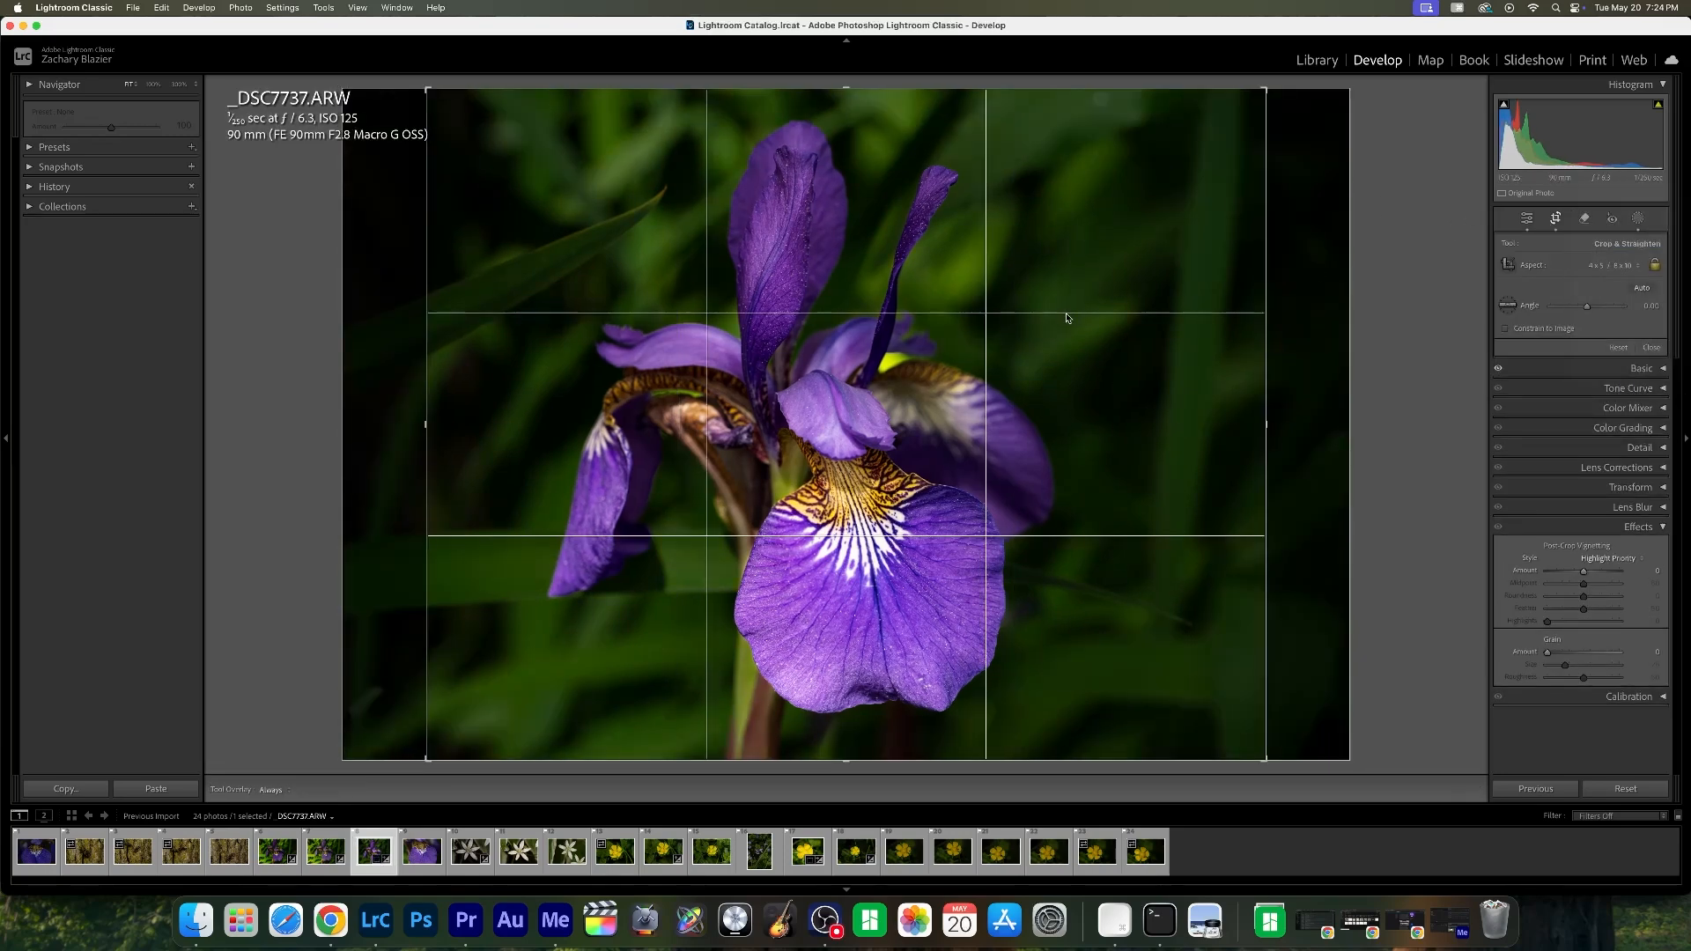
- Resize and reposition the square crop around the iris, tilt the photo slightly with a negative angle, and apply the crop
left_click_drag(533, 208, 722, 265)
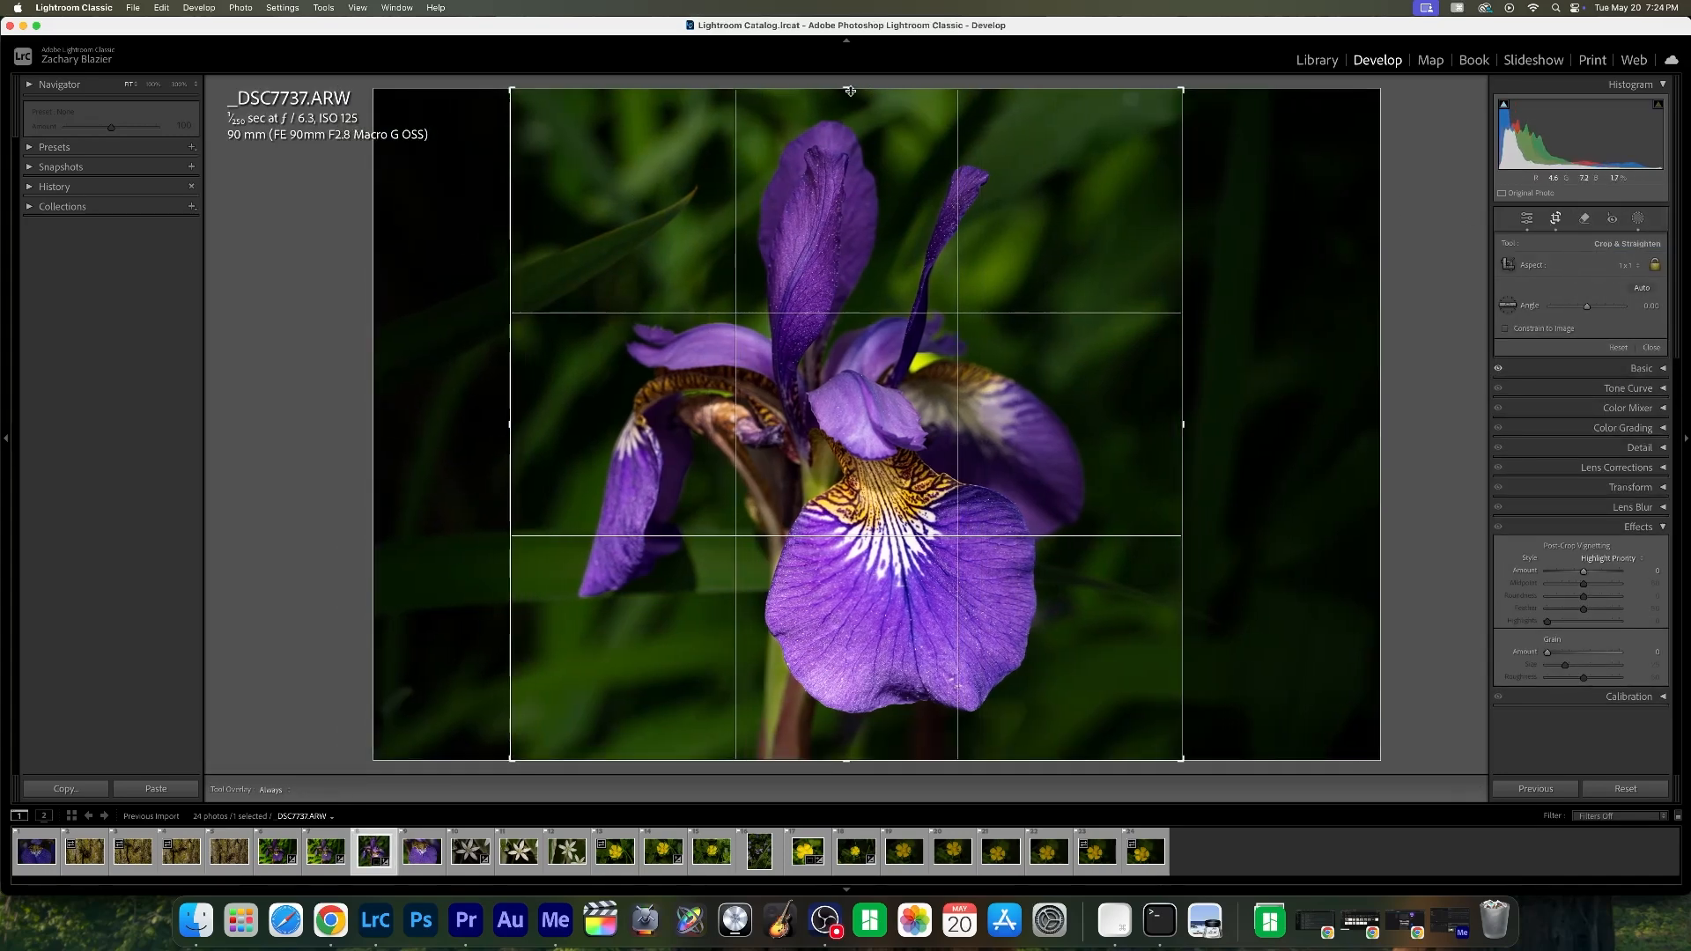
left_click_drag(849, 89, 849, 97)
left_click_drag(874, 223, 884, 227)
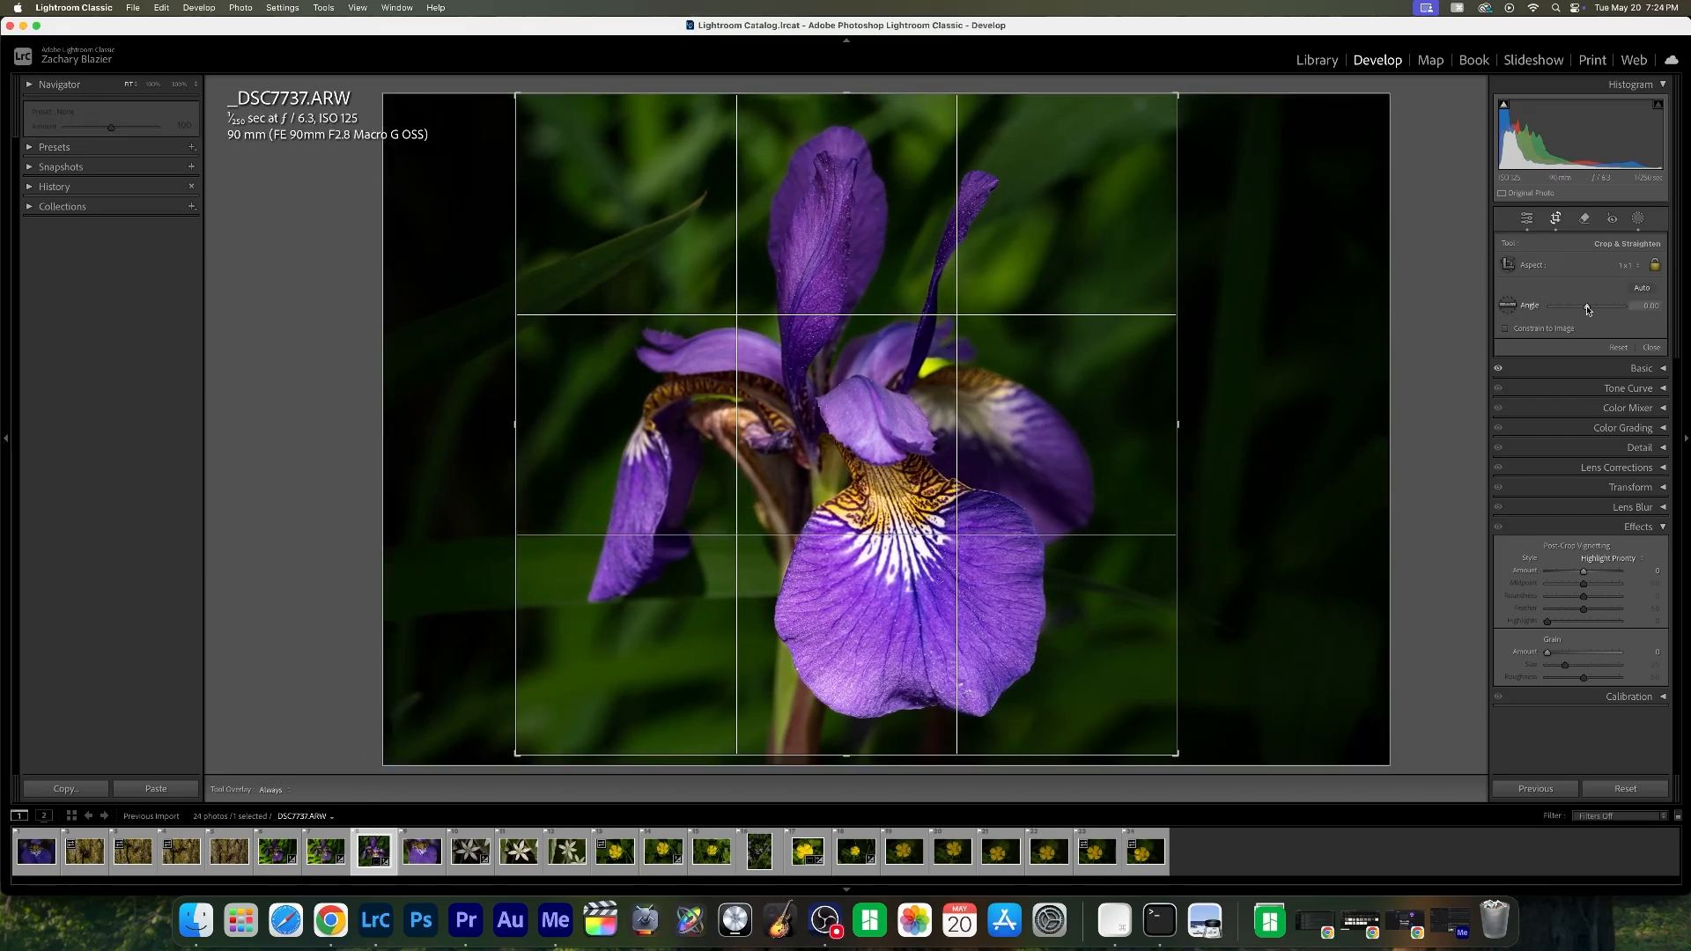
left_click_drag(1588, 309, 1586, 309)
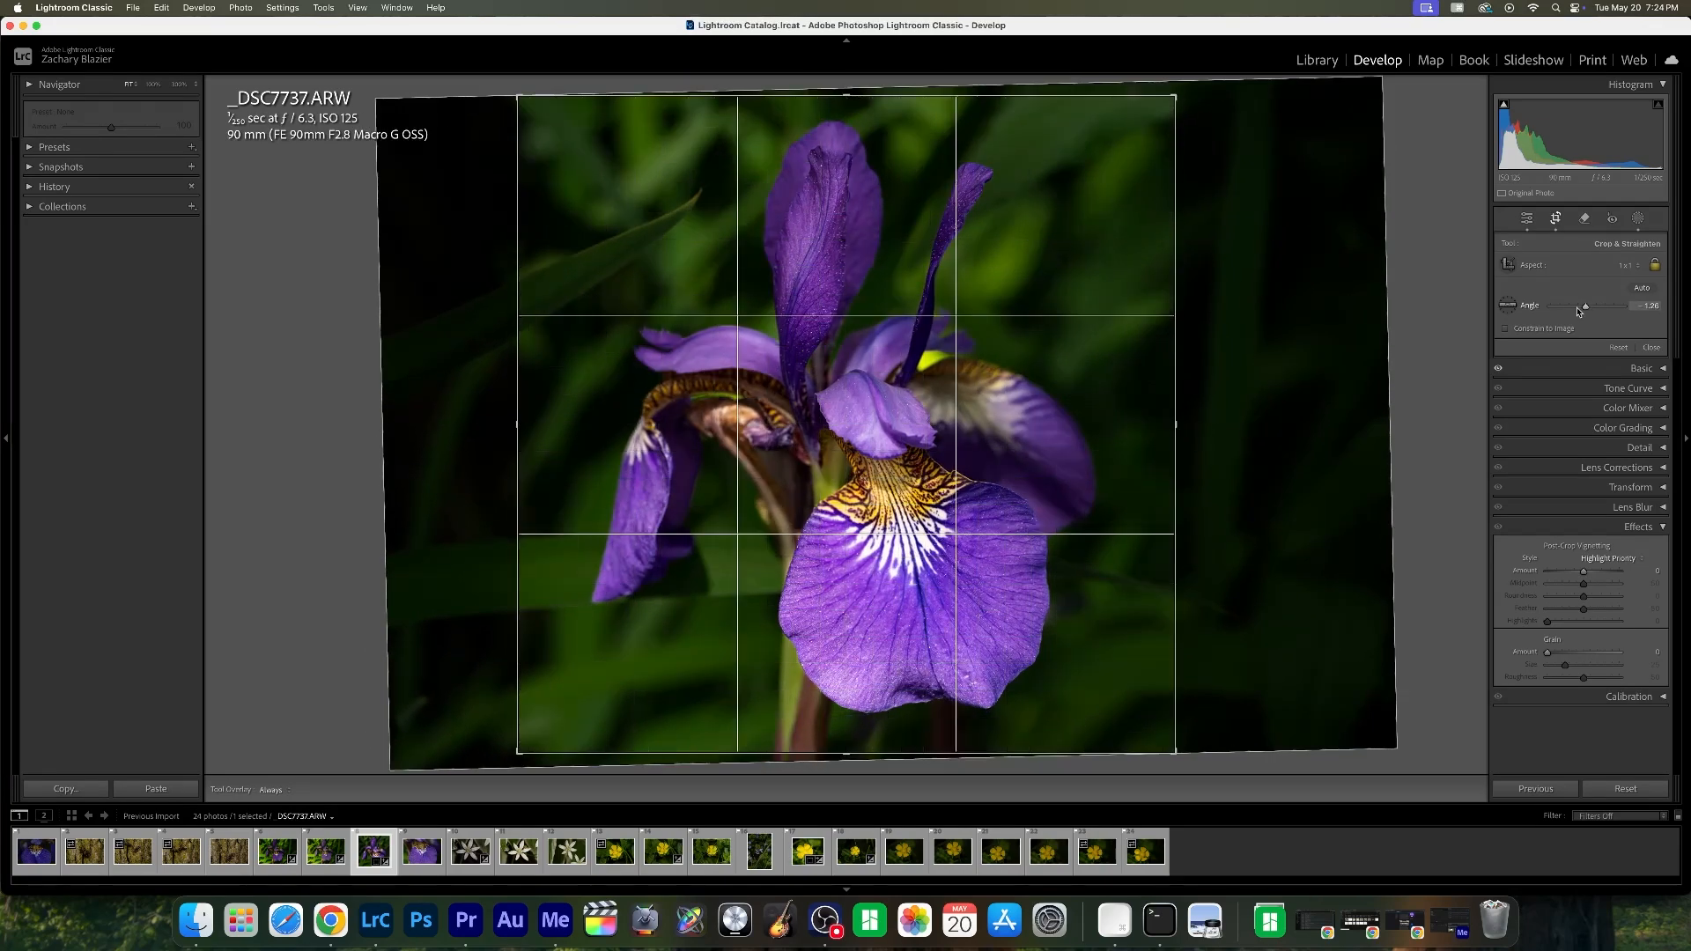
left_click(1556, 222)
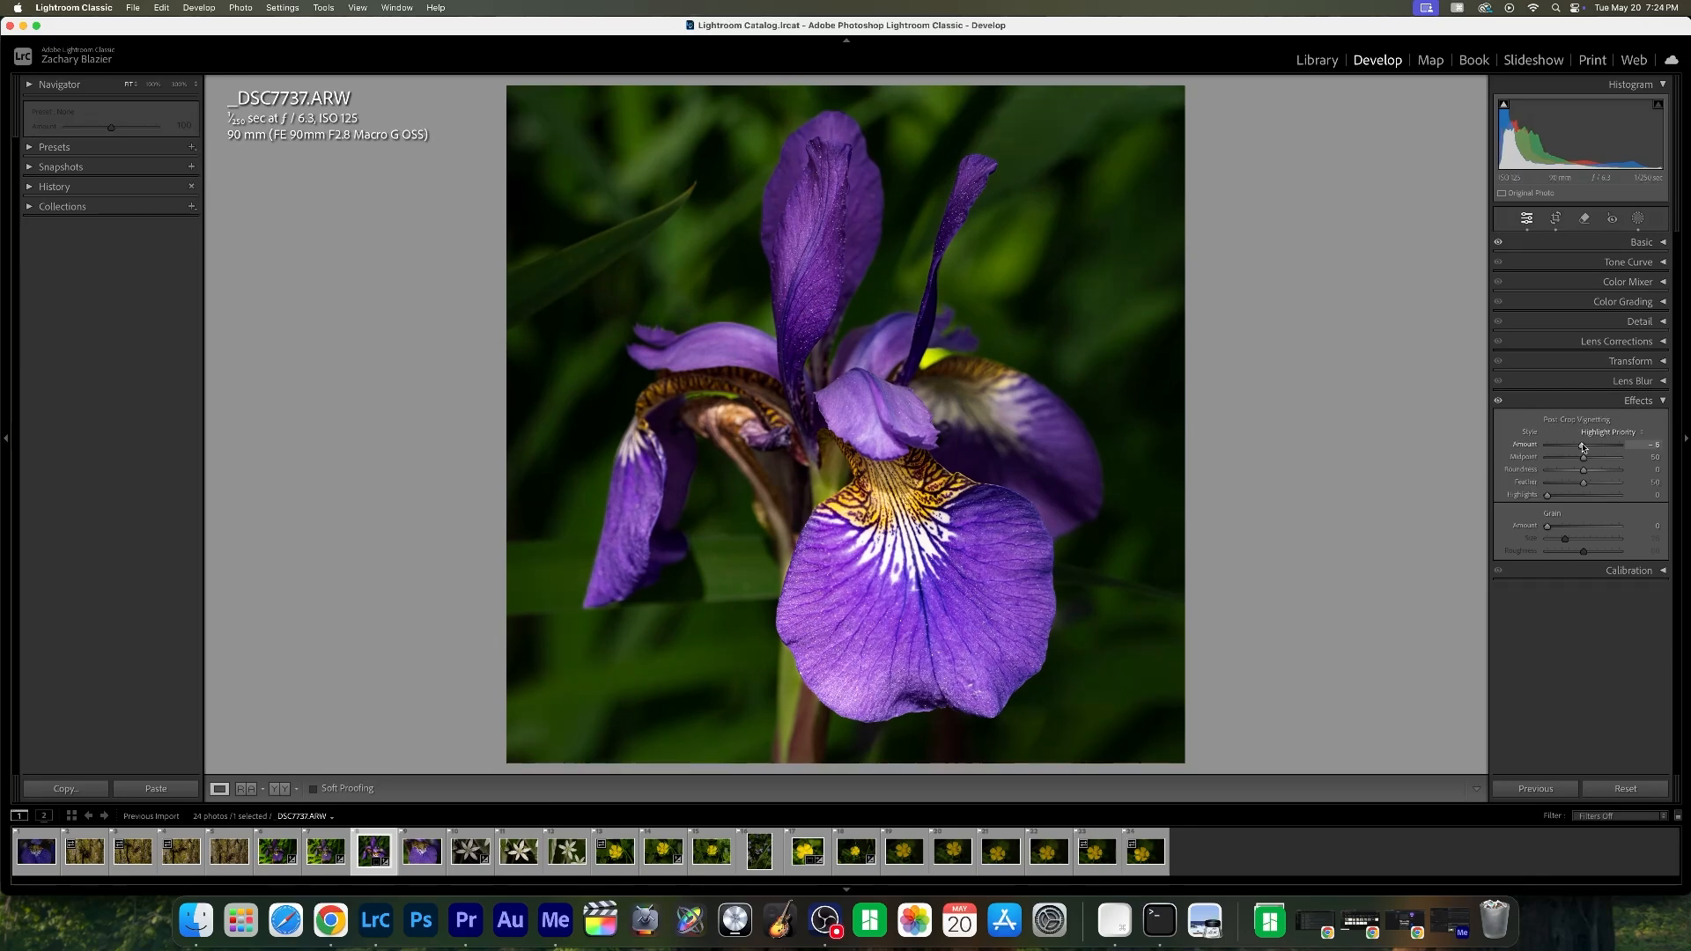
- Darken the iris photo's edges with a negative post-crop vignette amount and enable lens profile corrections
left_click_drag(1583, 444, 1576, 447)
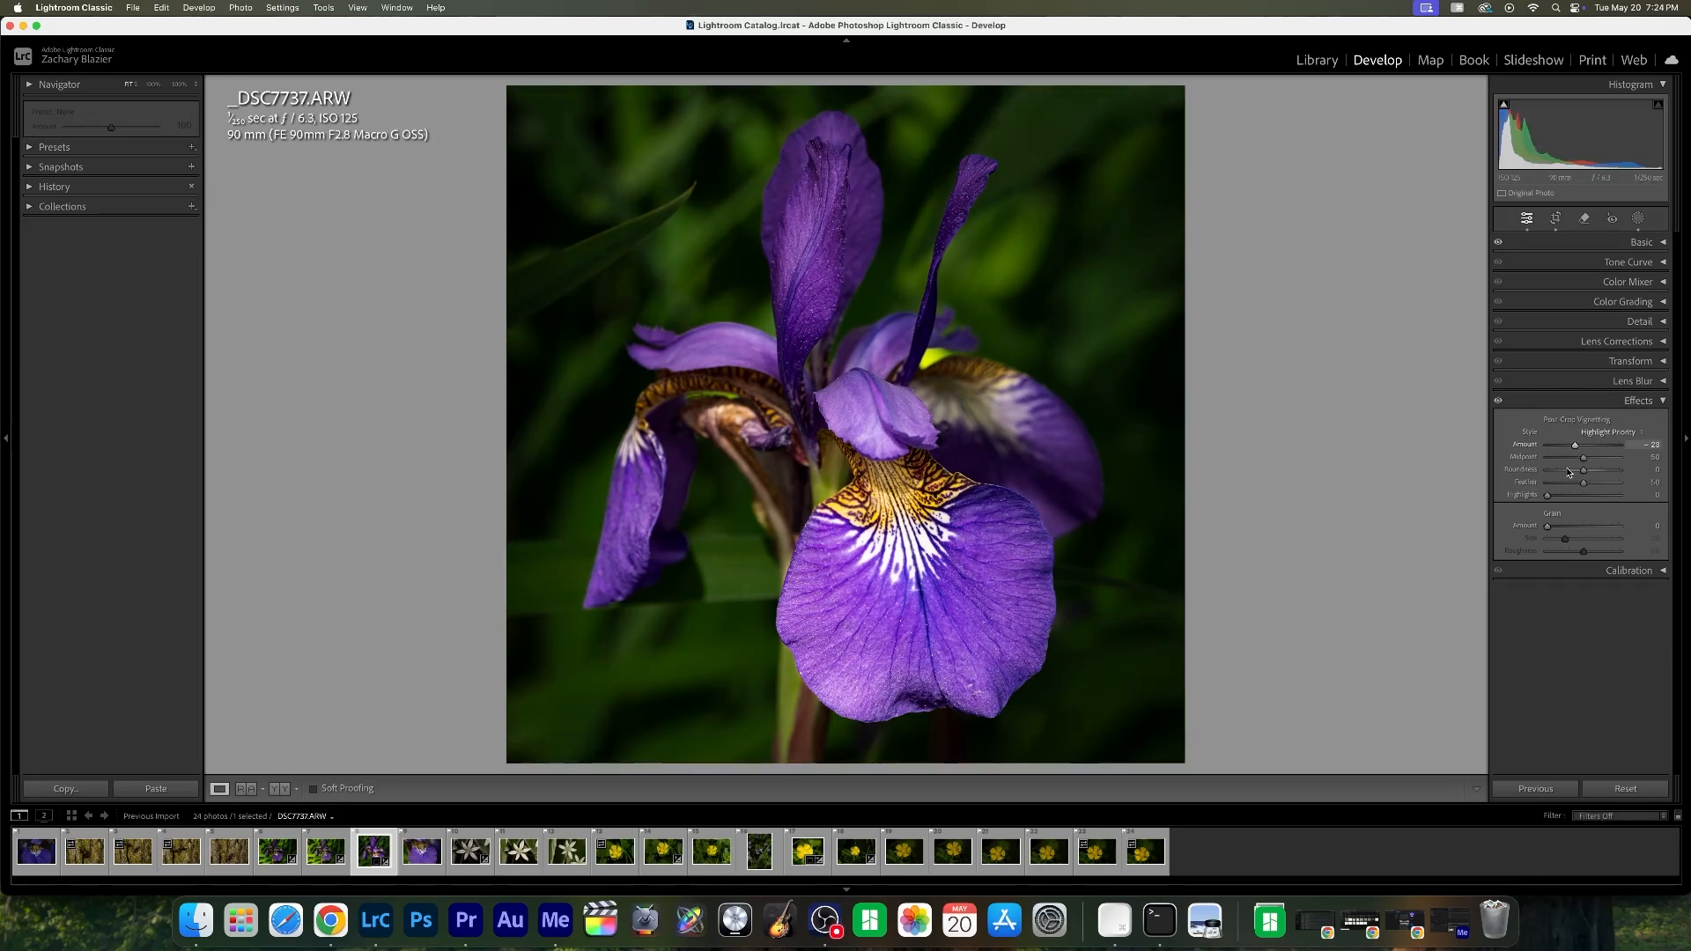
left_click(1617, 340)
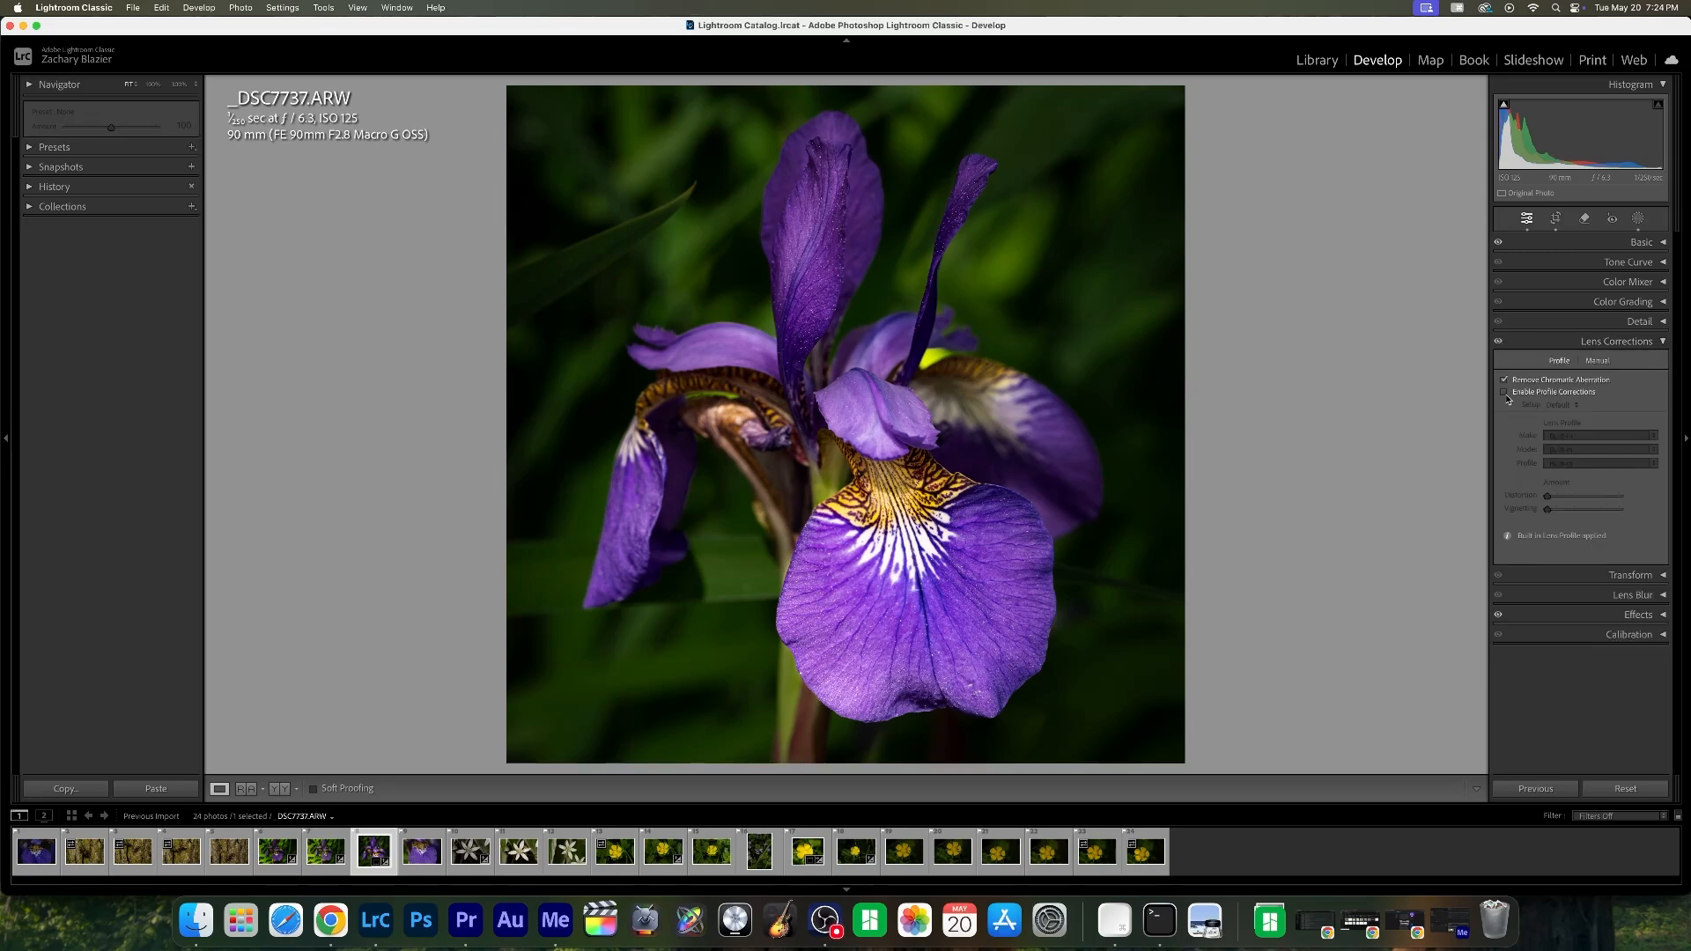
left_click(1506, 392)
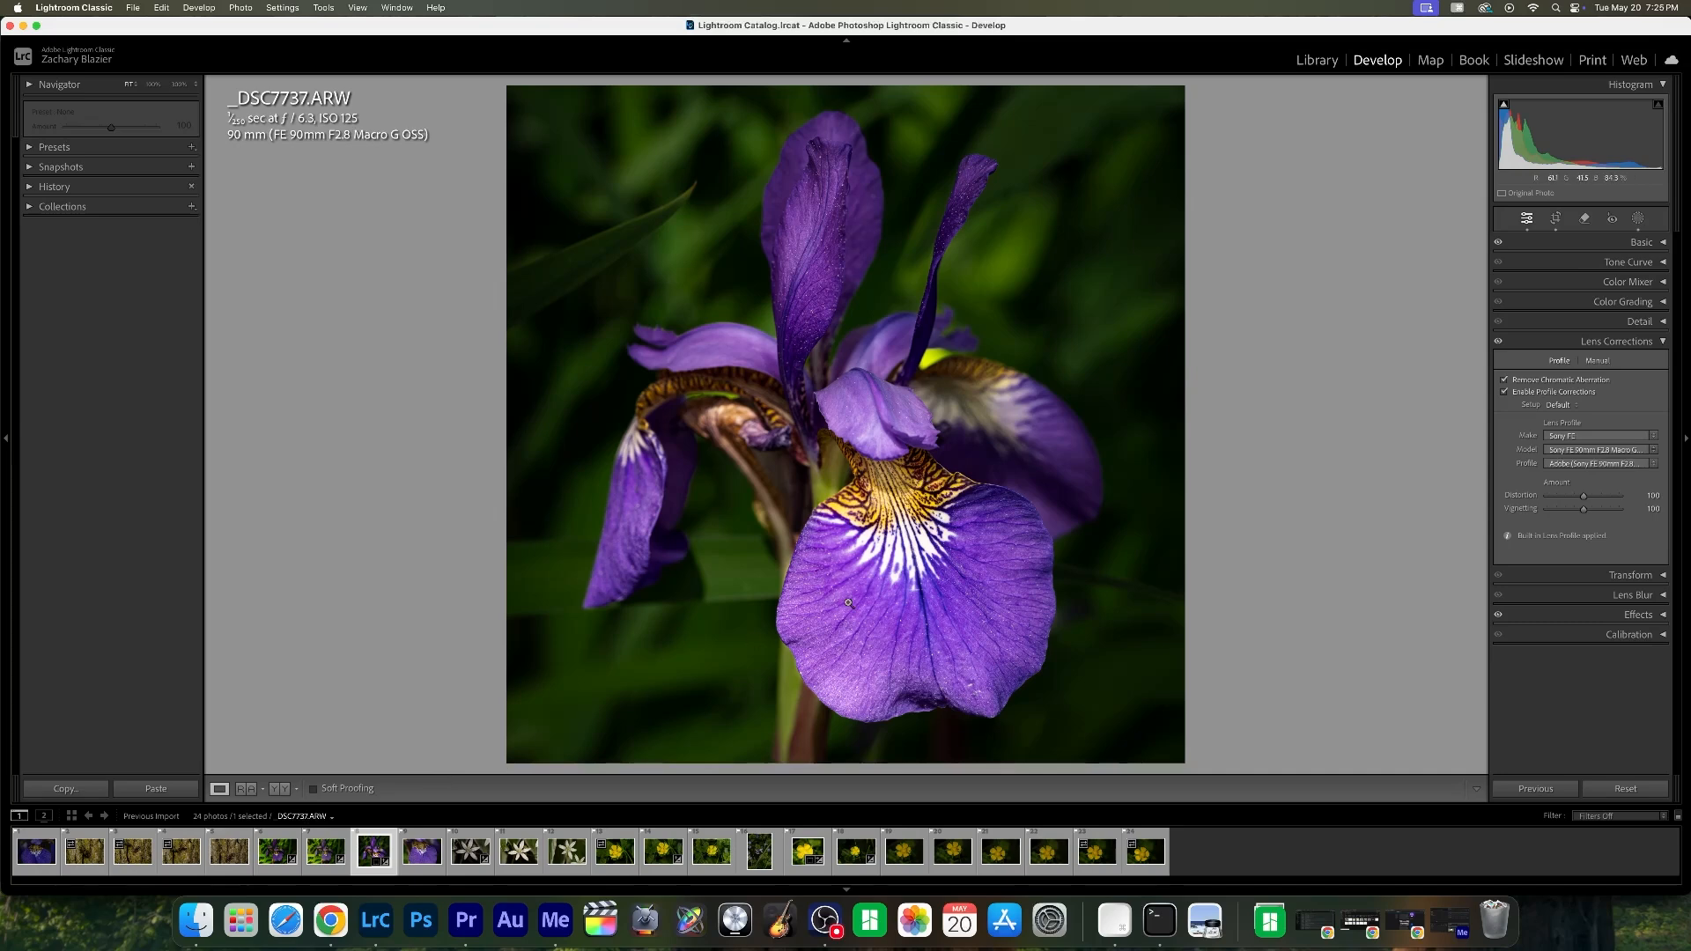
- Rate the iris photo five stars and switch to the white flower photo _DSC7744.ARW
key("5")
key("Right")
key("Right")
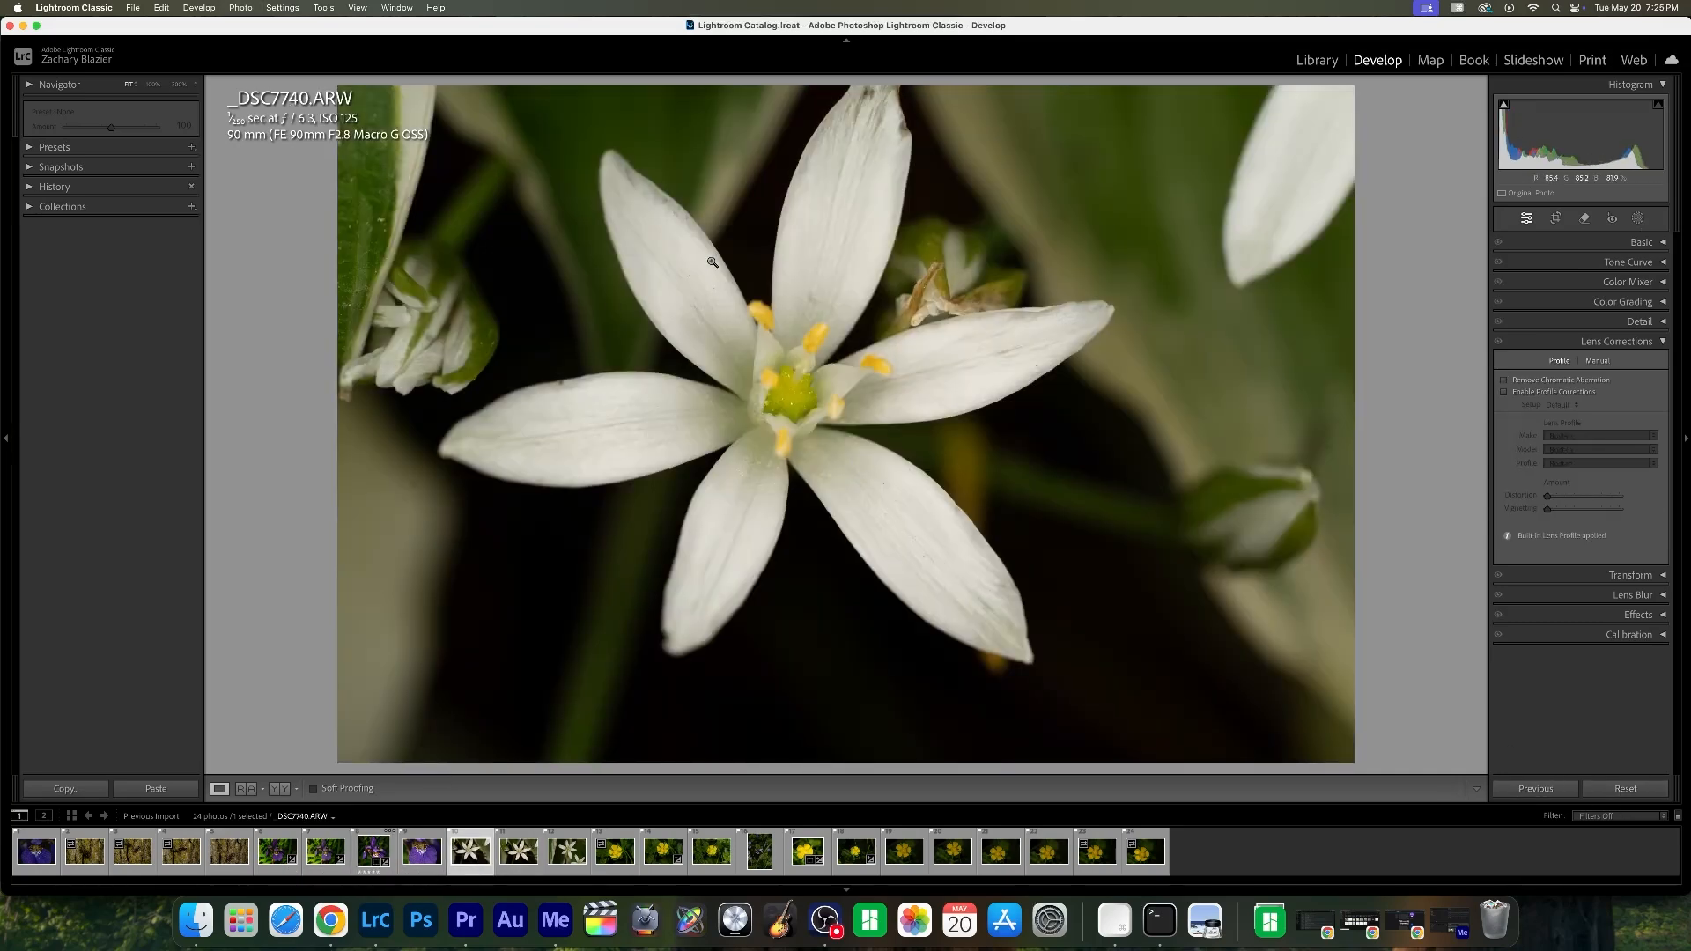
left_click(522, 875)
key("Right")
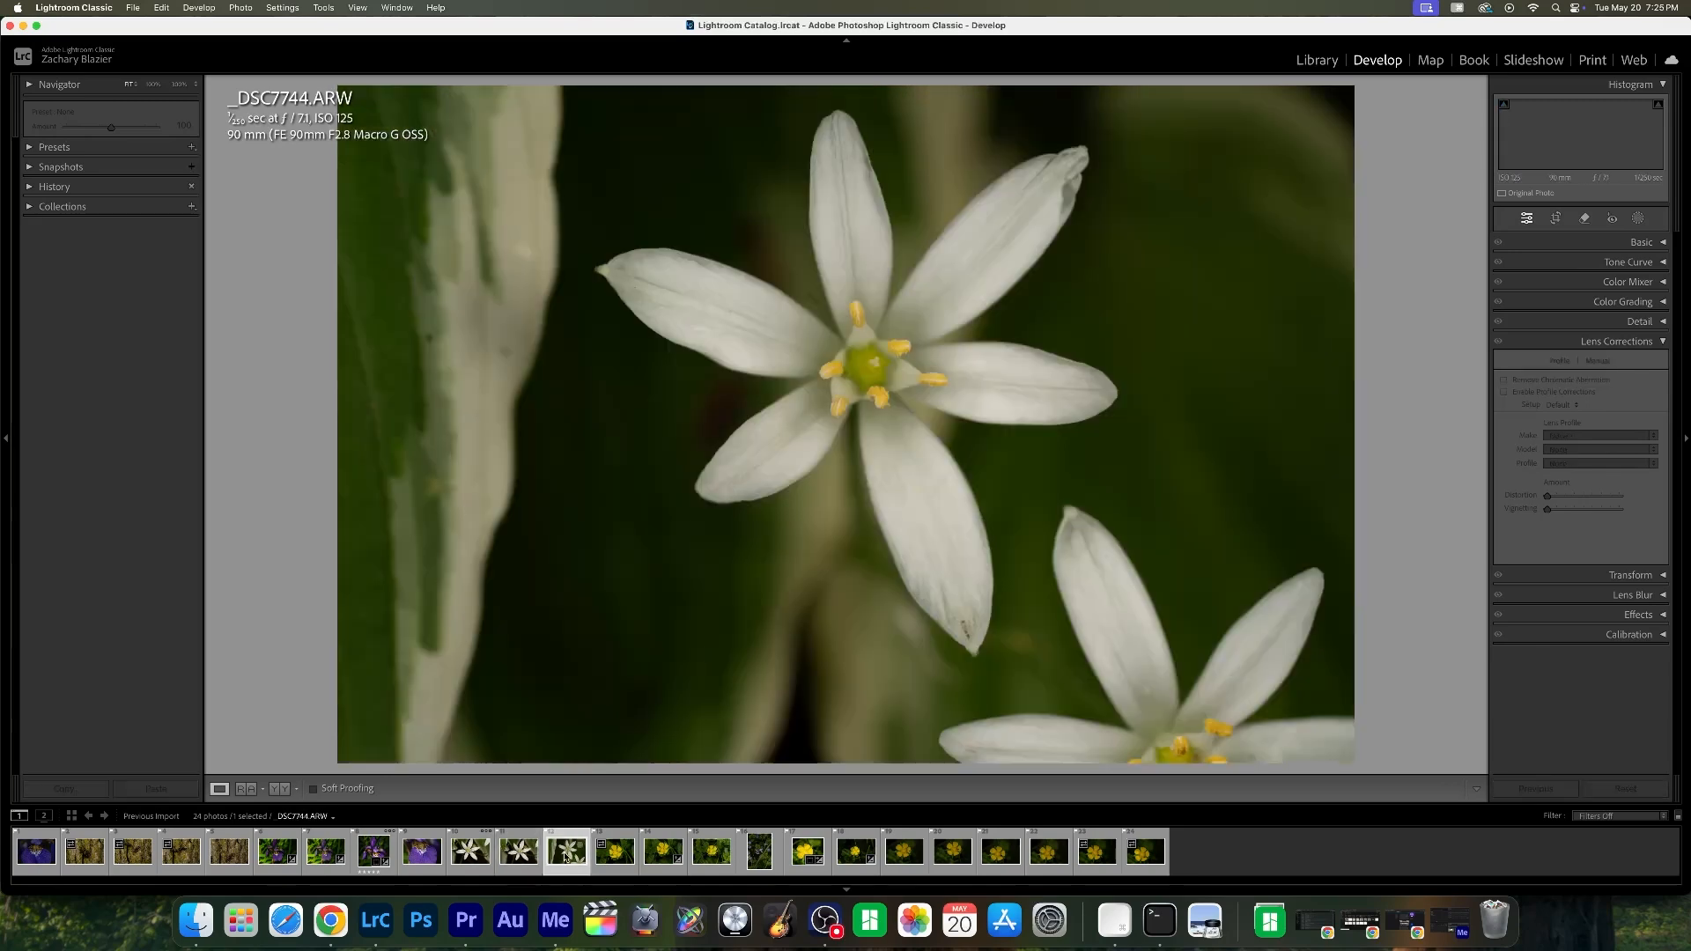
- Create a Select Background mask on the white flower photo and brush the secondary flower's unmasked petals into it
left_click(1611, 342)
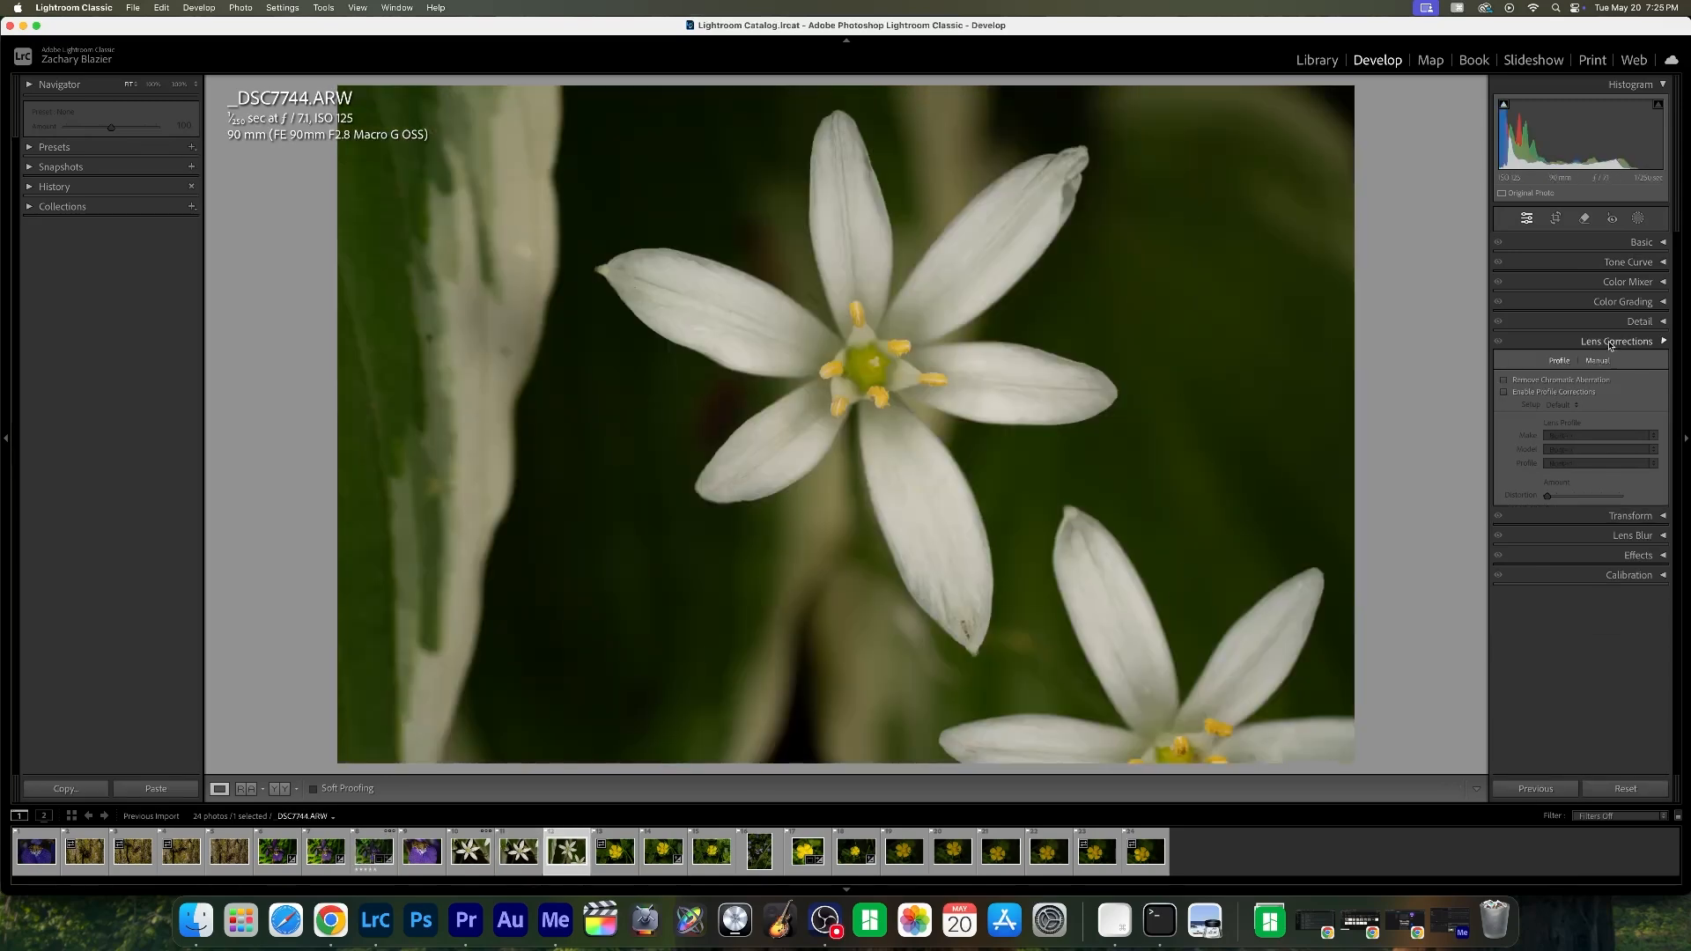
left_click(1637, 243)
left_click(1637, 218)
left_click(1634, 273)
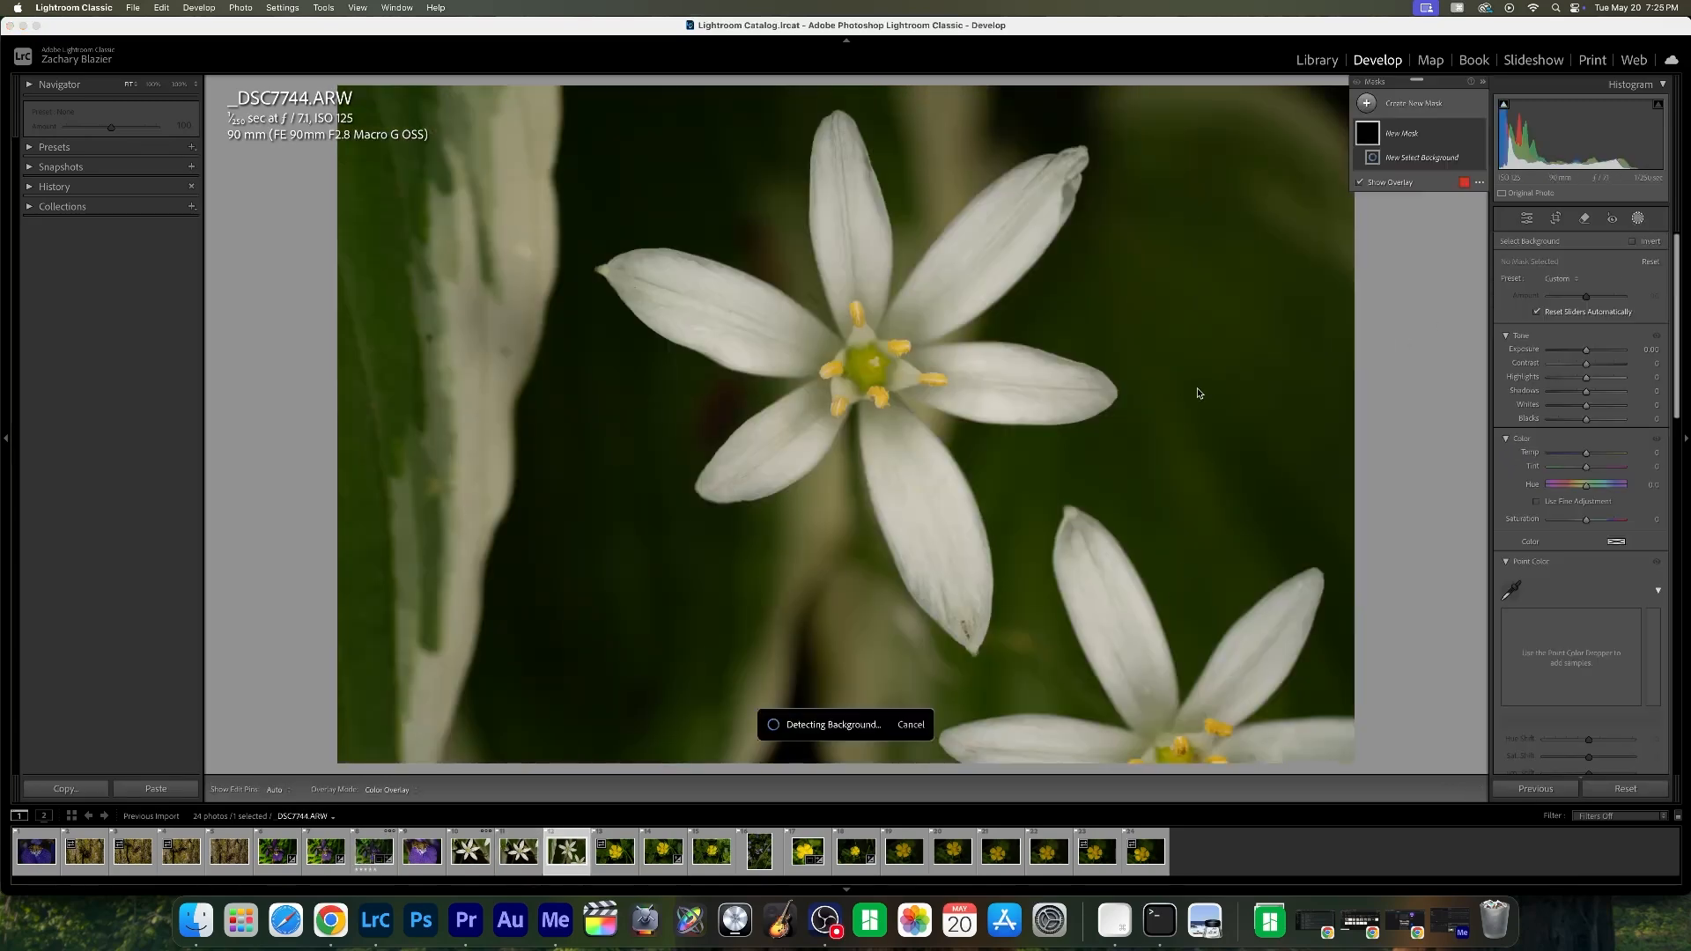
left_click(1446, 187)
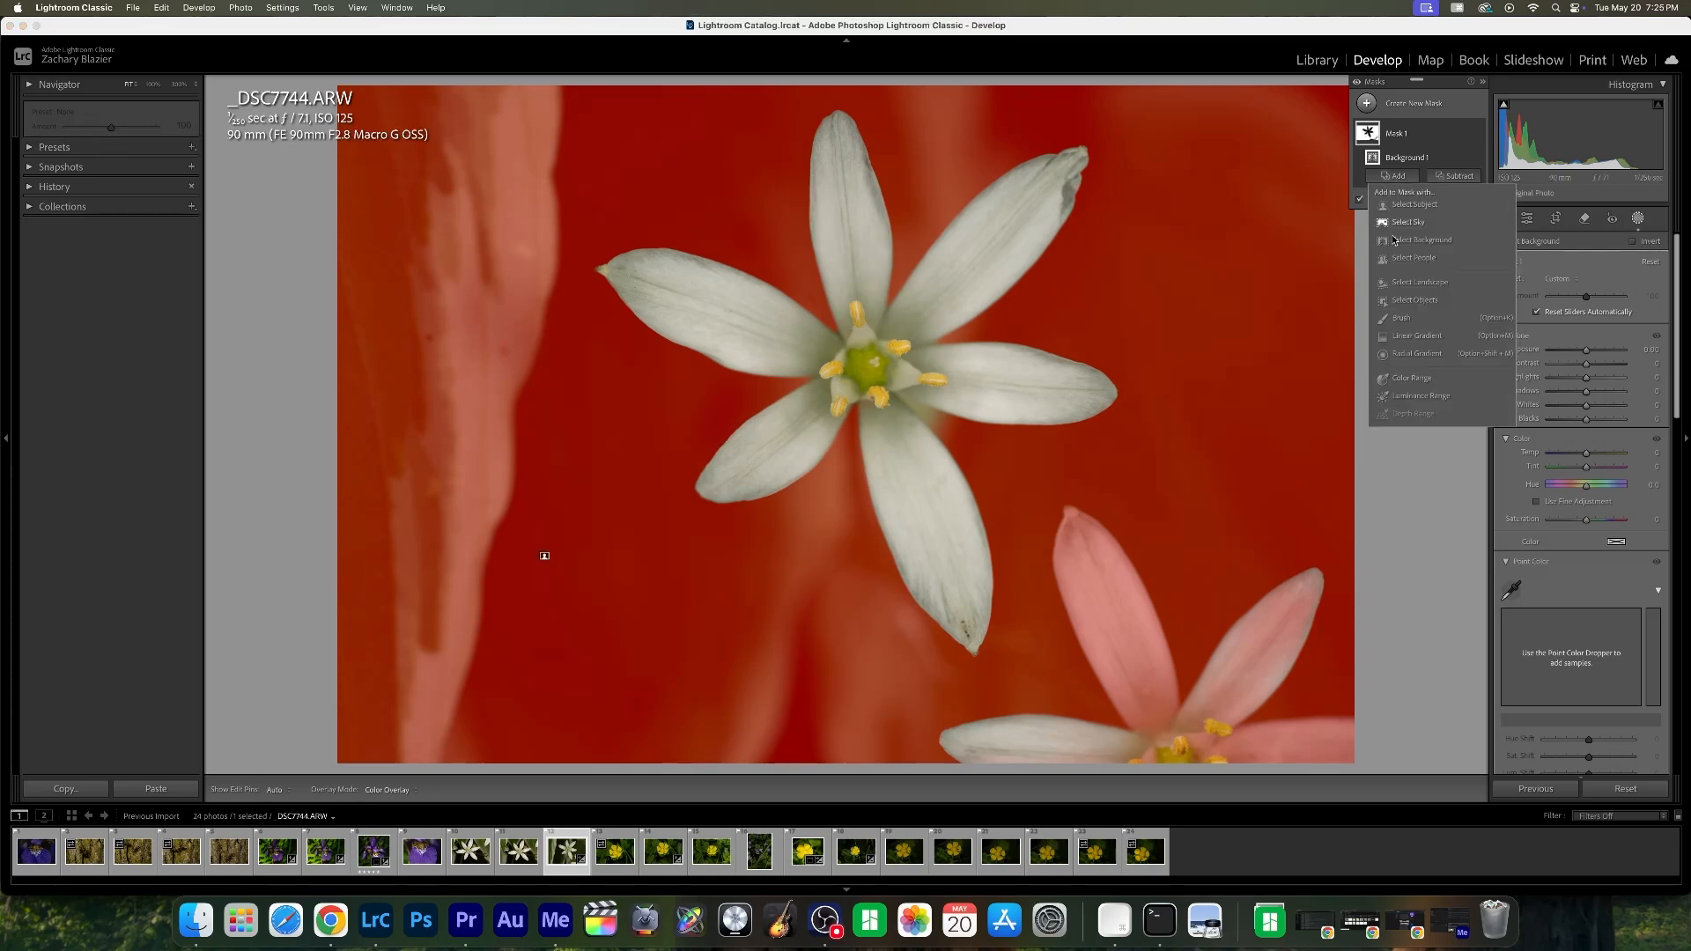
left_click(1383, 301)
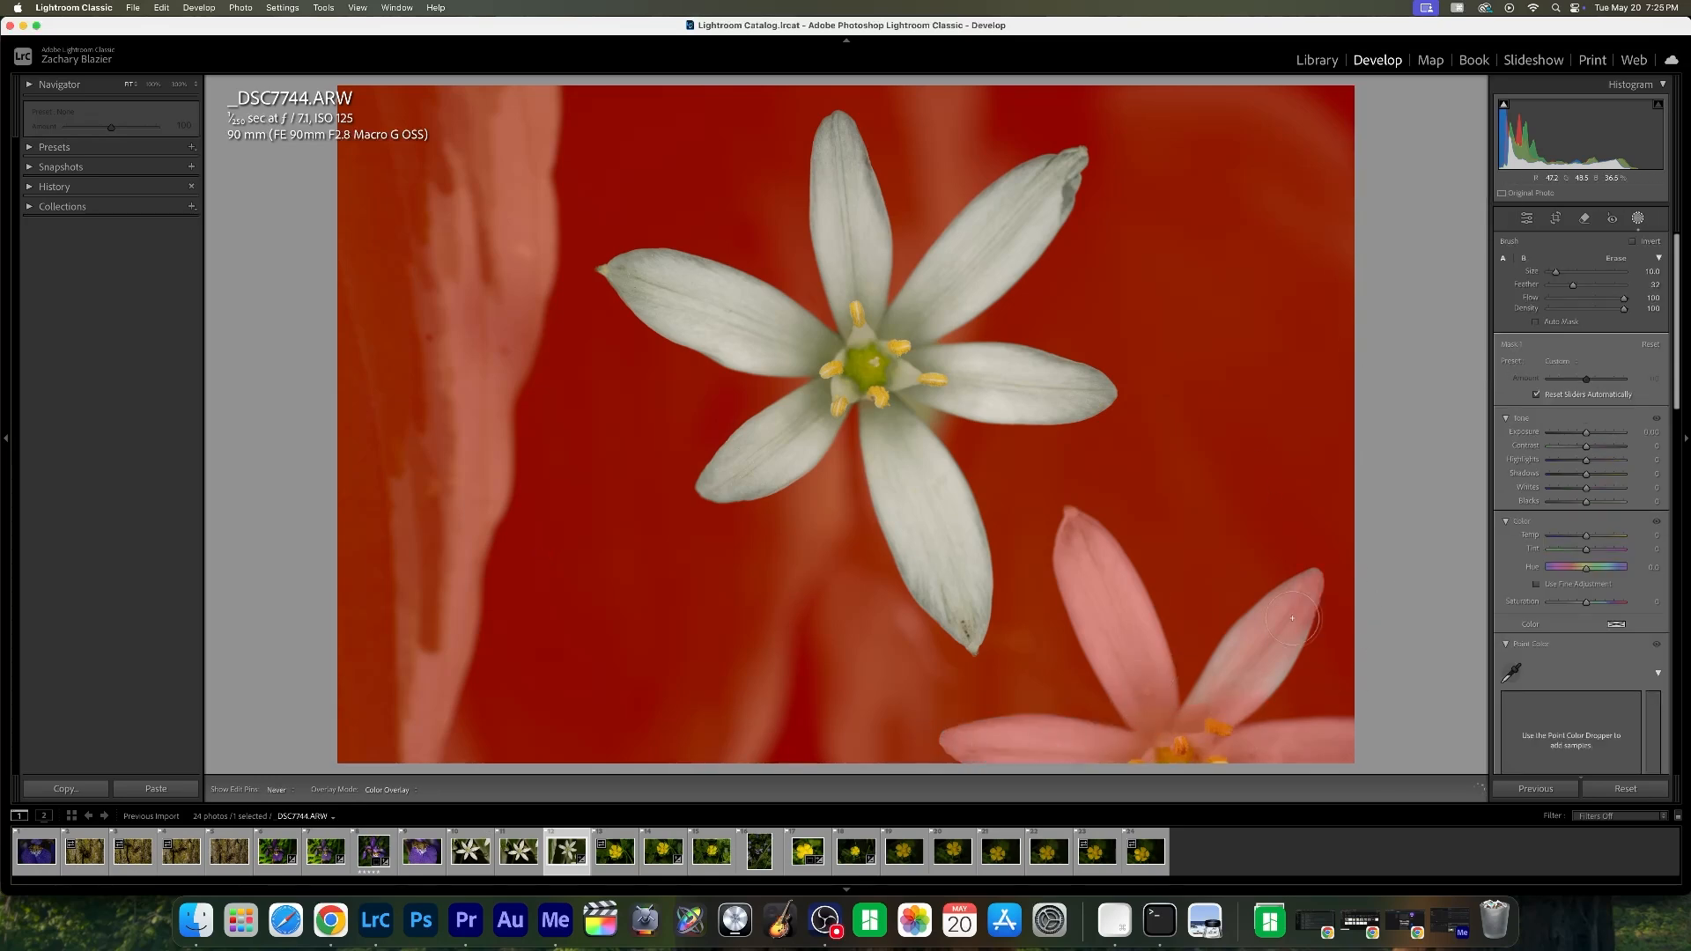
key("h")
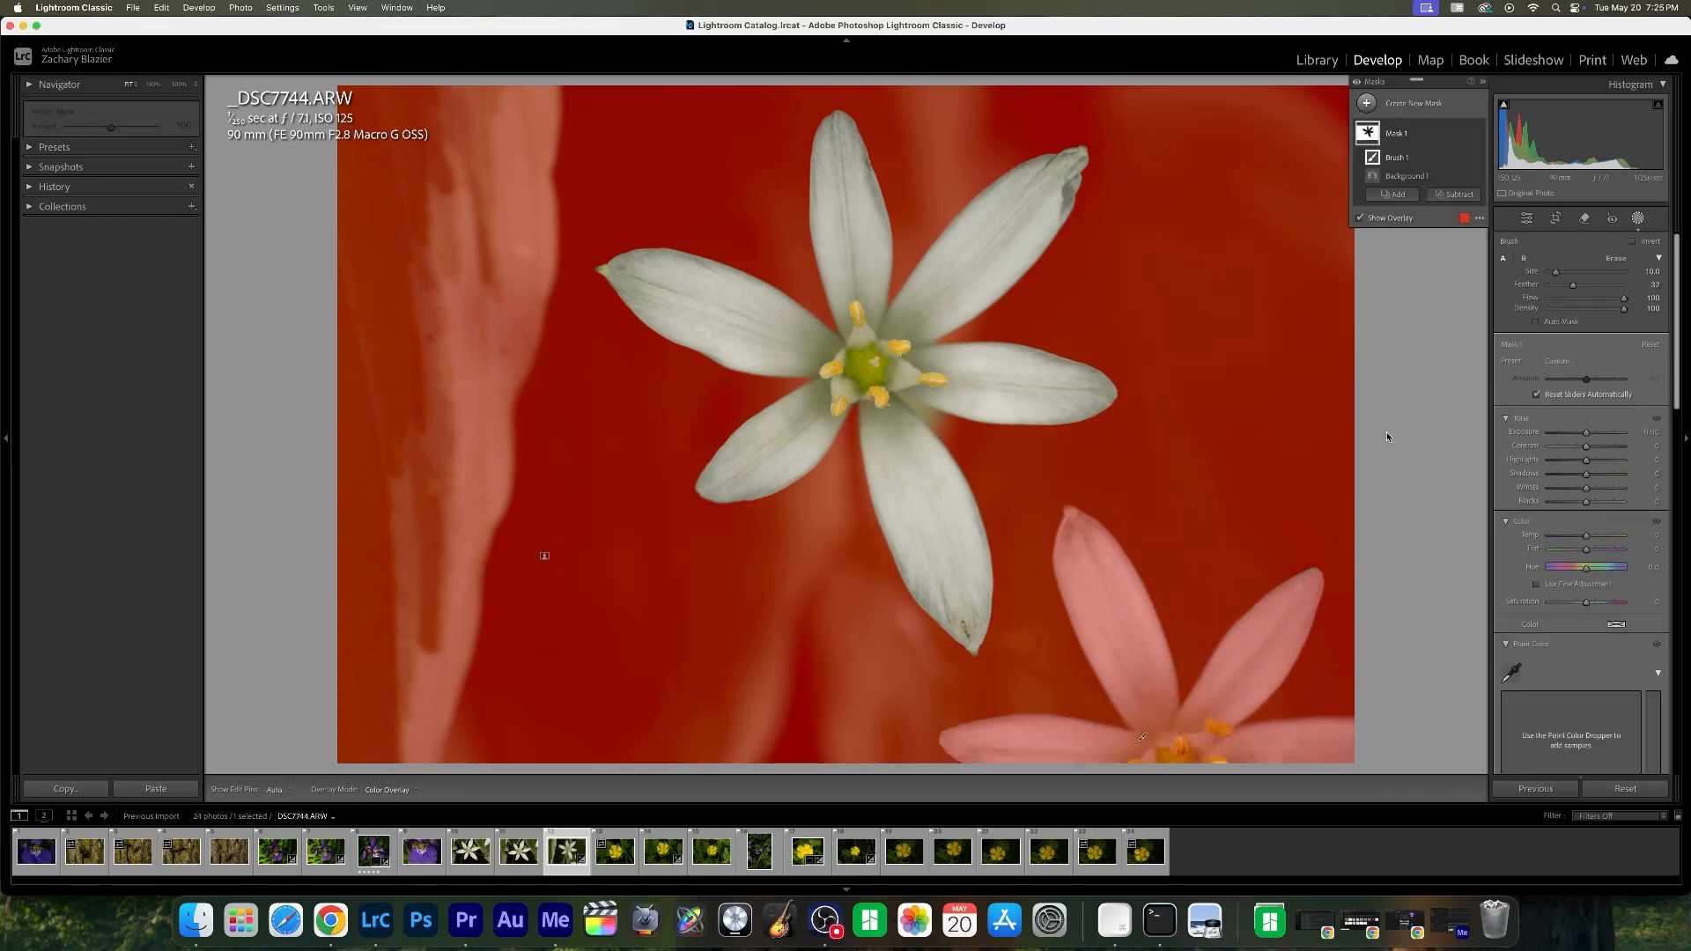
- Darken the background mask's exposure, and brighten a duplicated, inverted mask over the flower with exposure 0.37 and higher whites
left_click_drag(1563, 429, 1572, 435)
left_click(1465, 133)
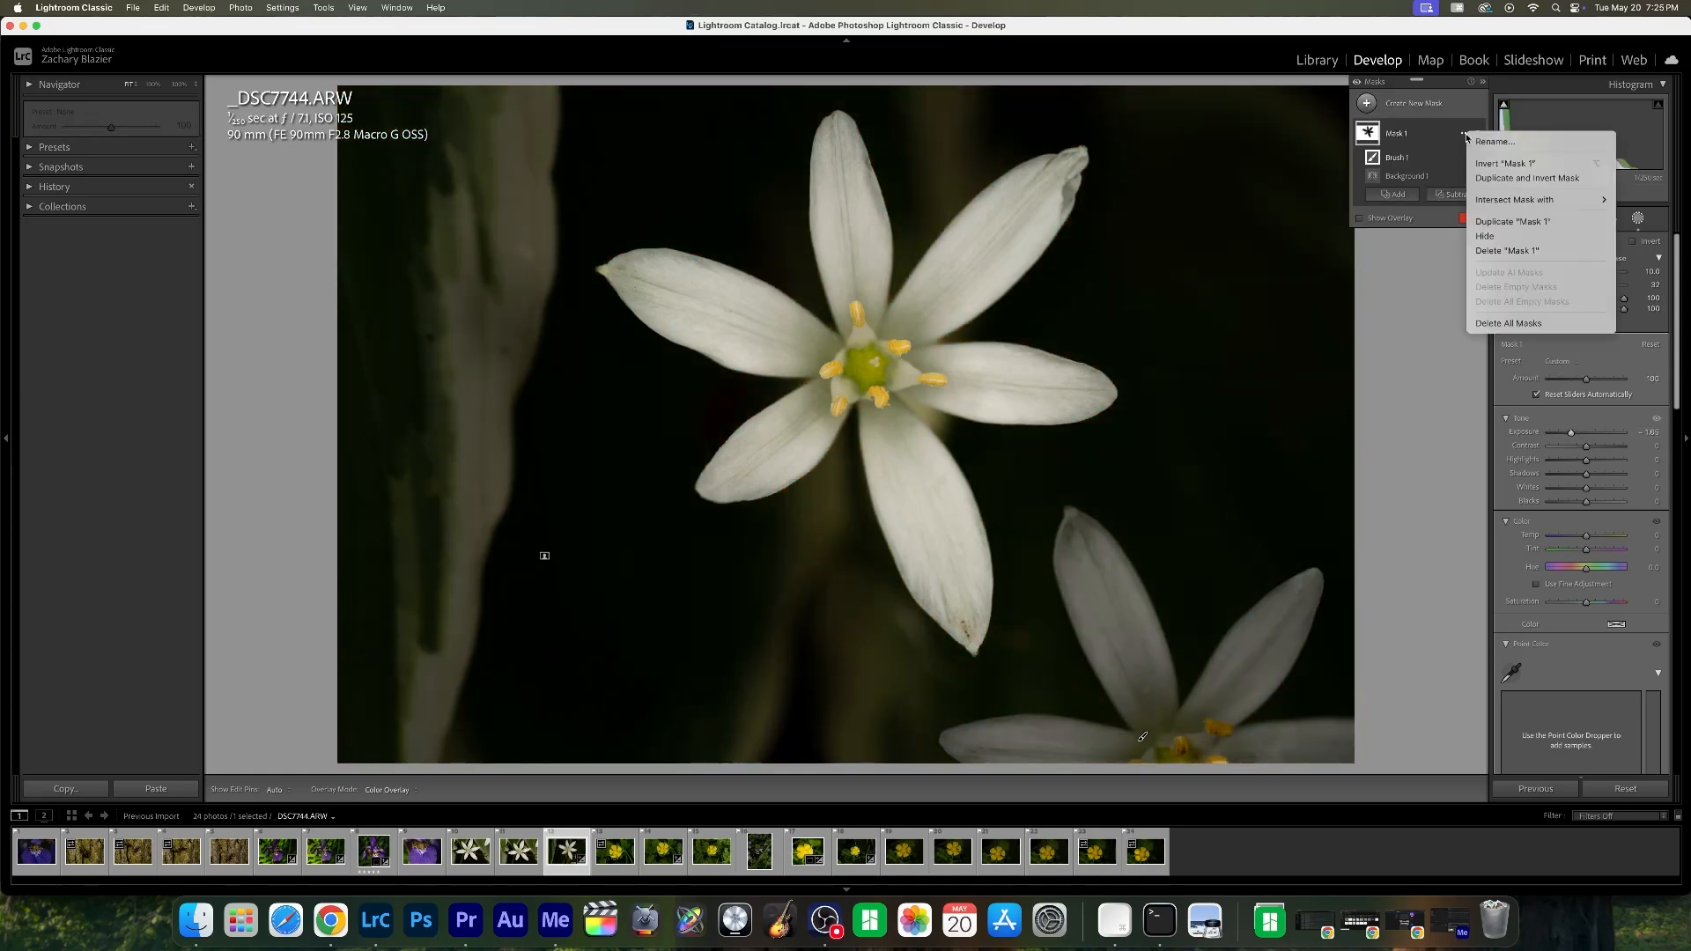
left_click(1493, 180)
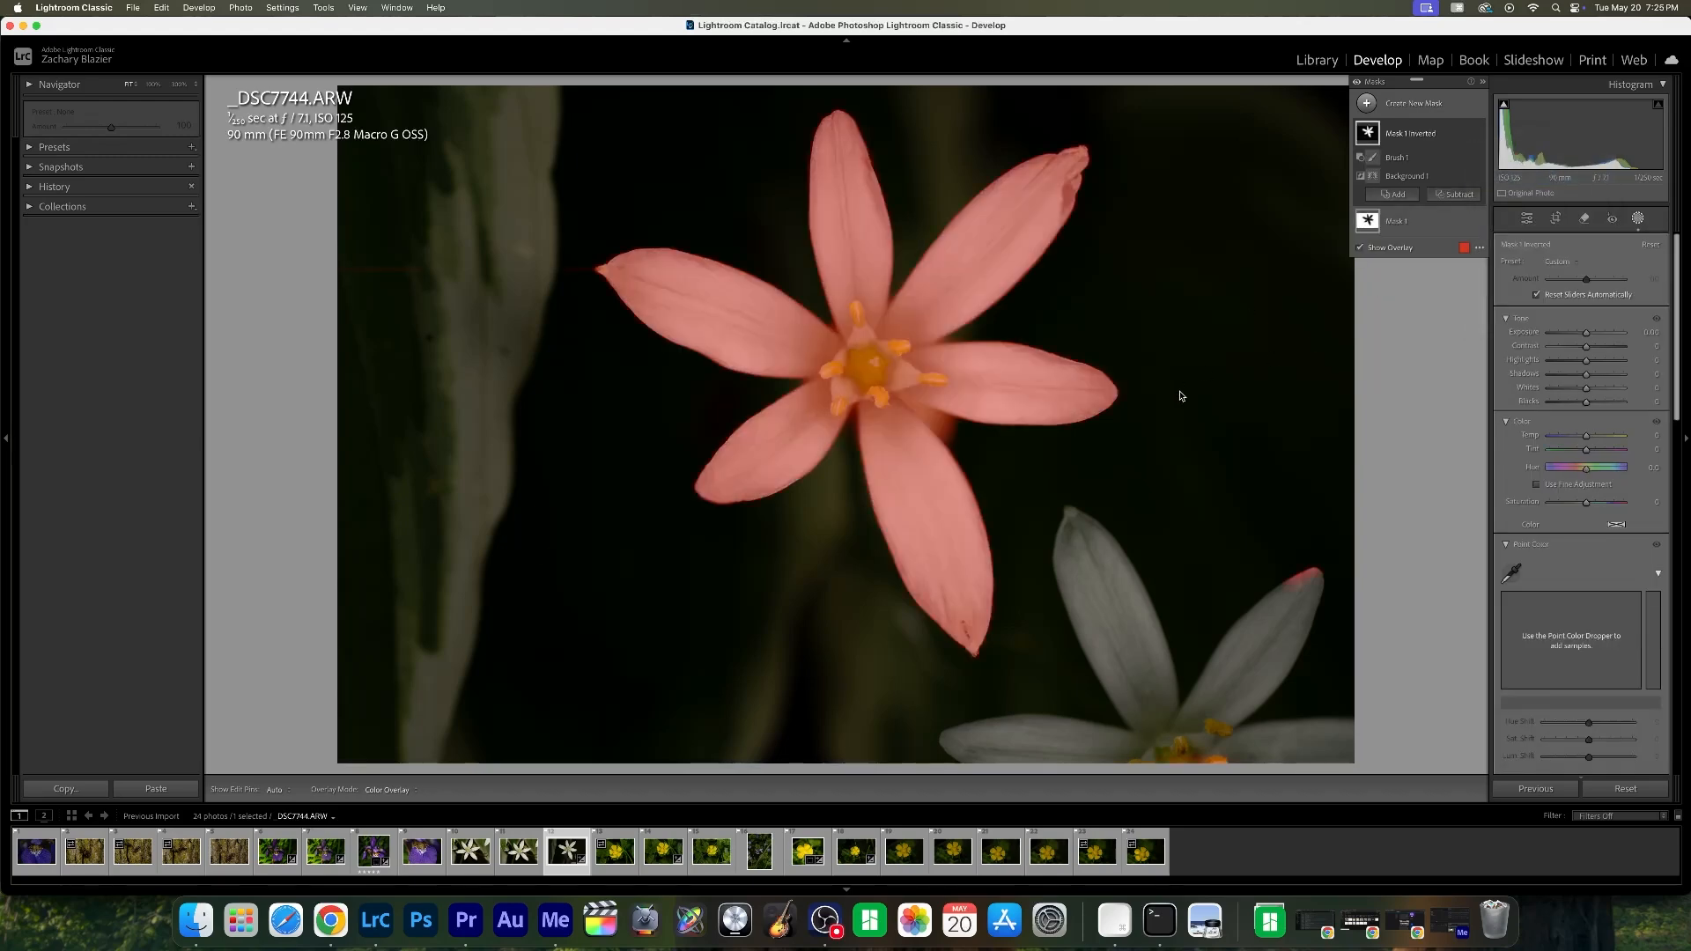
left_click_drag(1583, 330, 1597, 390)
- Crop the white flower photo to a 1 x 1 square framed around the main flower
left_click(1555, 217)
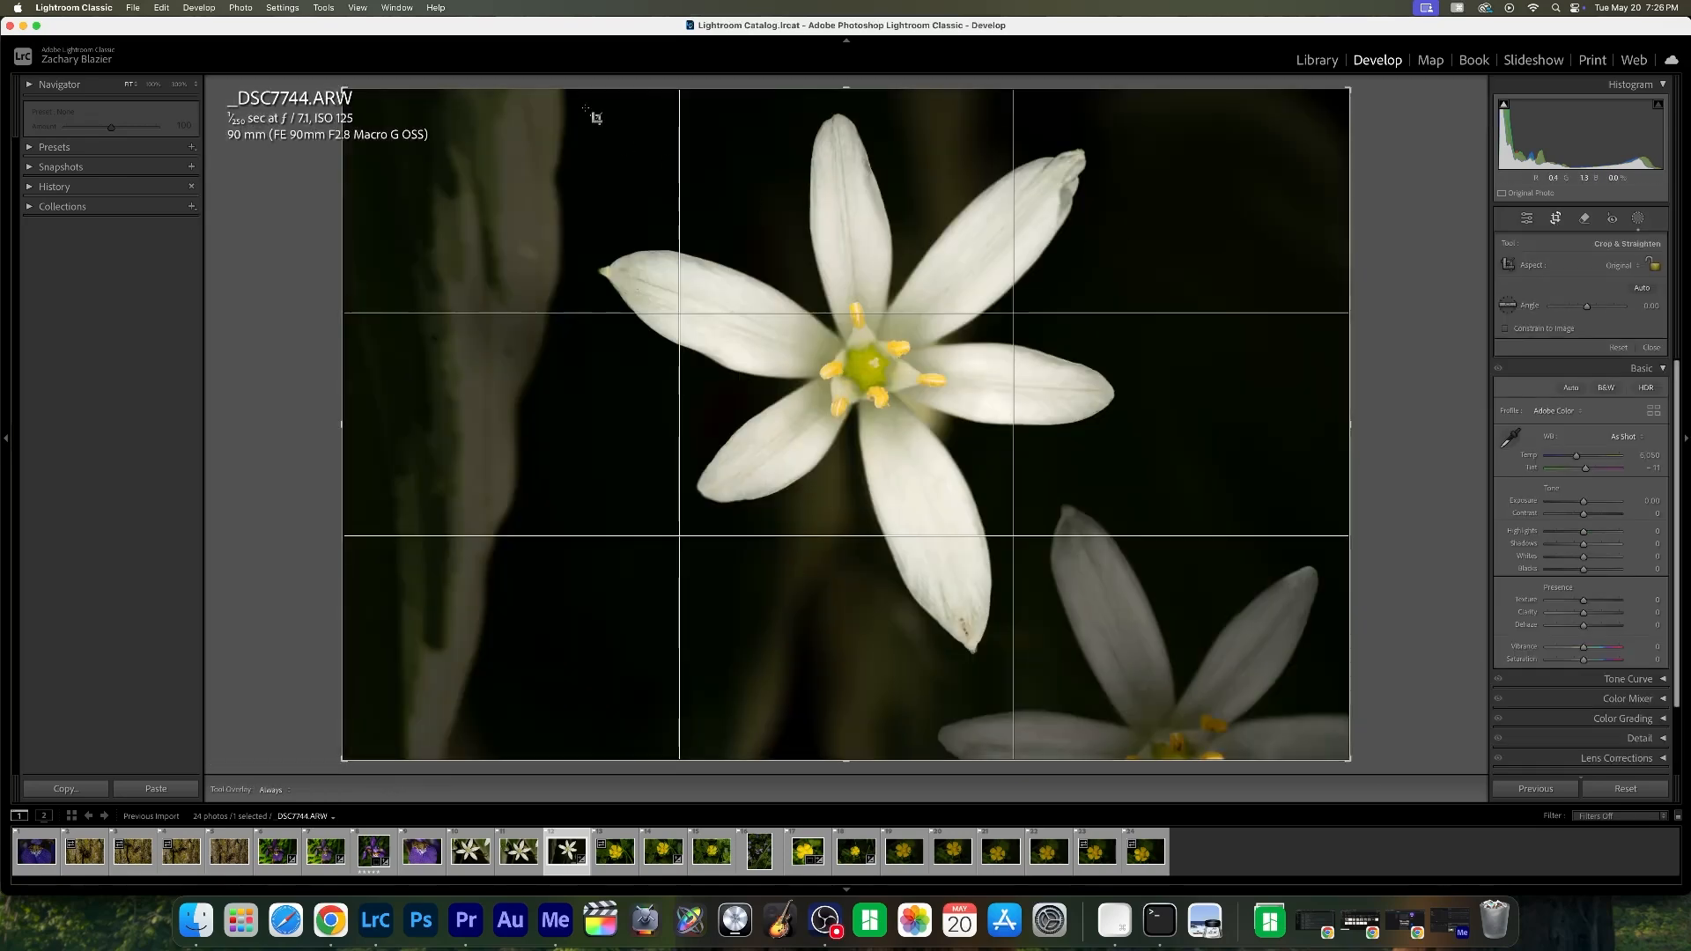
left_click_drag(549, 100, 1222, 680)
left_click(1621, 265)
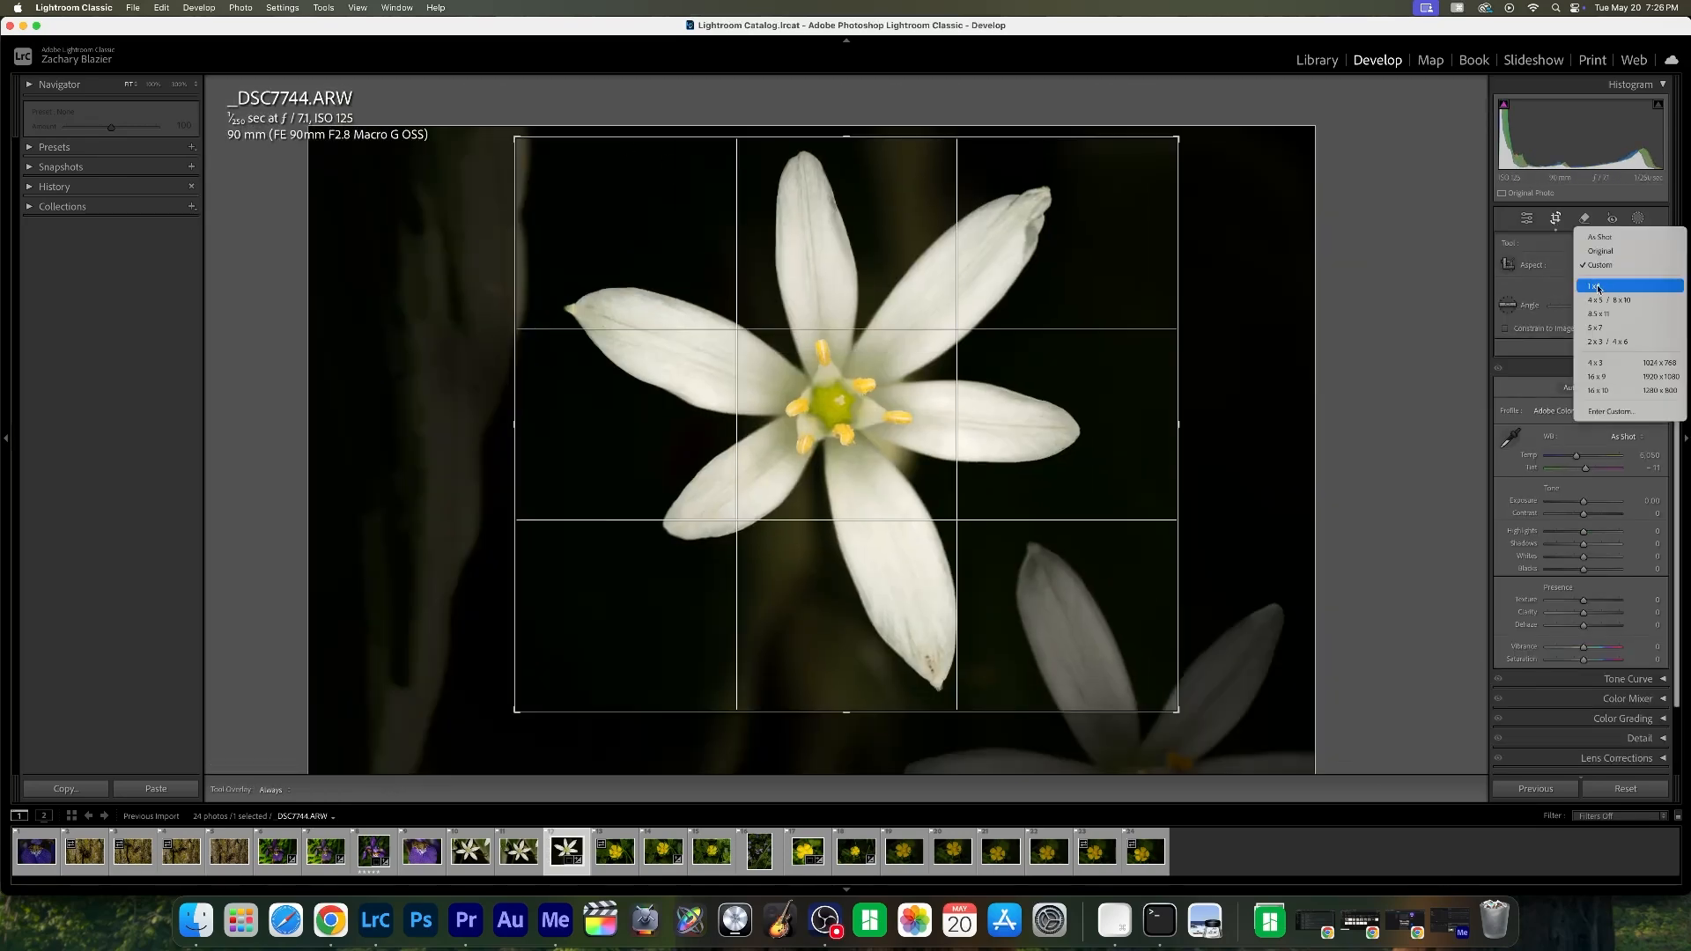
left_click(1603, 289)
left_click_drag(1102, 489, 1116, 484)
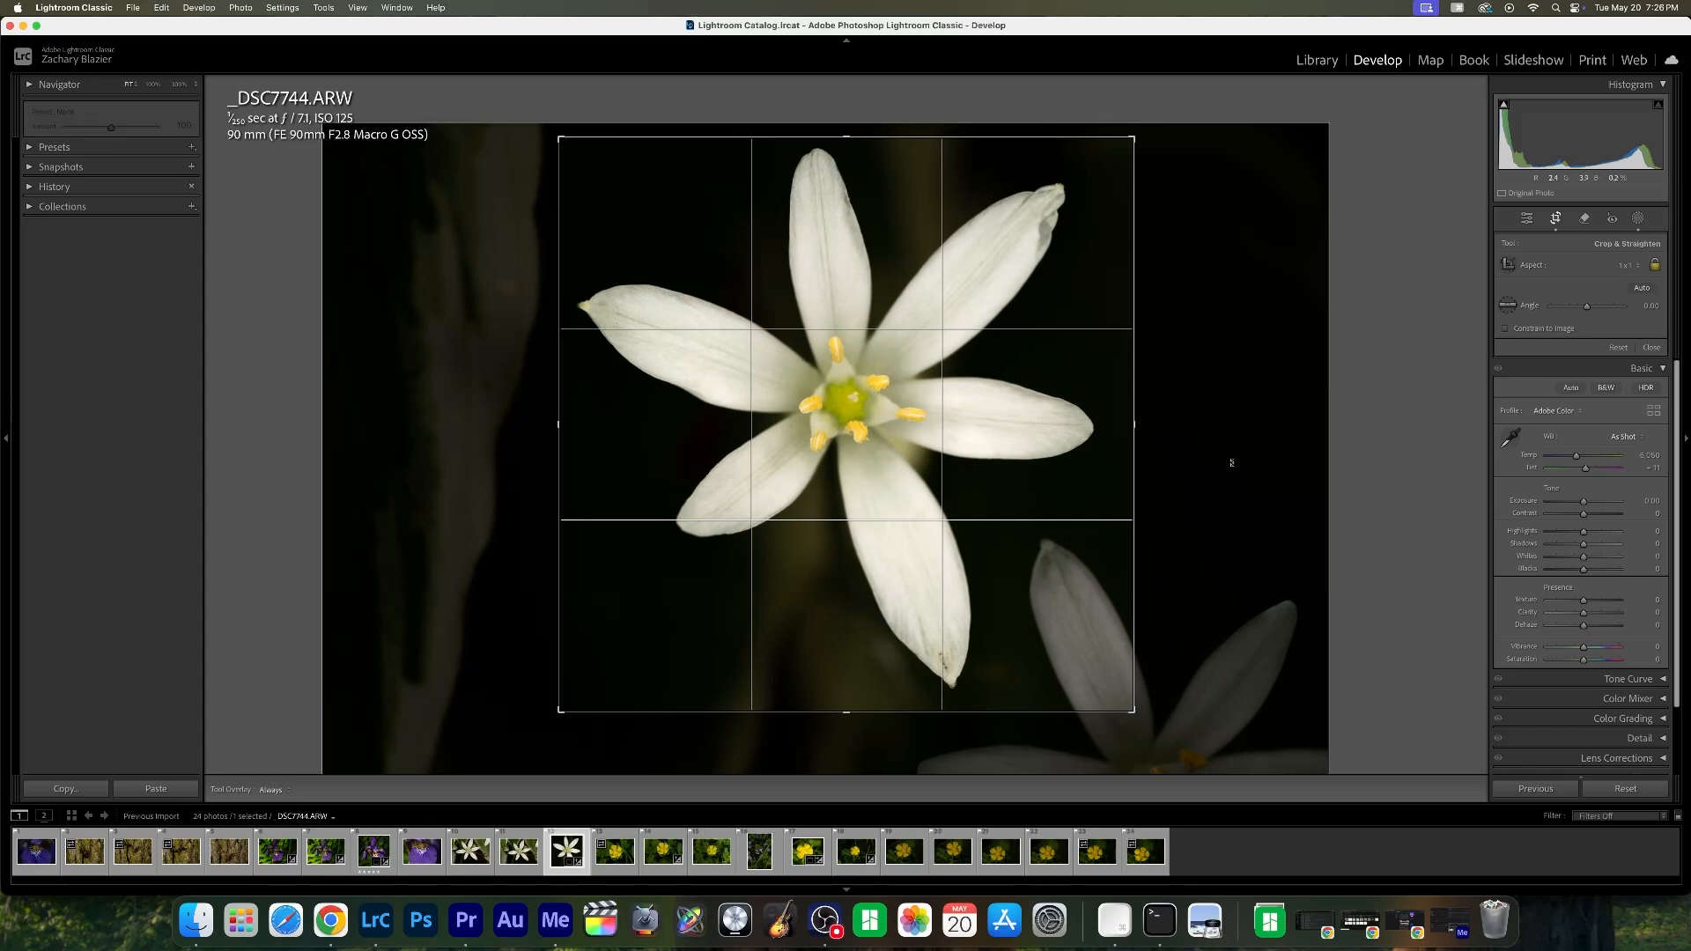
- Remove the secondary flower's remaining petal from the corner of the cropped photo with Generative Remove
left_click(1584, 218)
mouse_move(1057, 567)
left_mouse_down()
mouse_move(1156, 625)
mouse_move(1164, 659)
mouse_move(1080, 579)
mouse_move(1105, 723)
mouse_move(1110, 662)
mouse_move(1145, 671)
left_mouse_up()
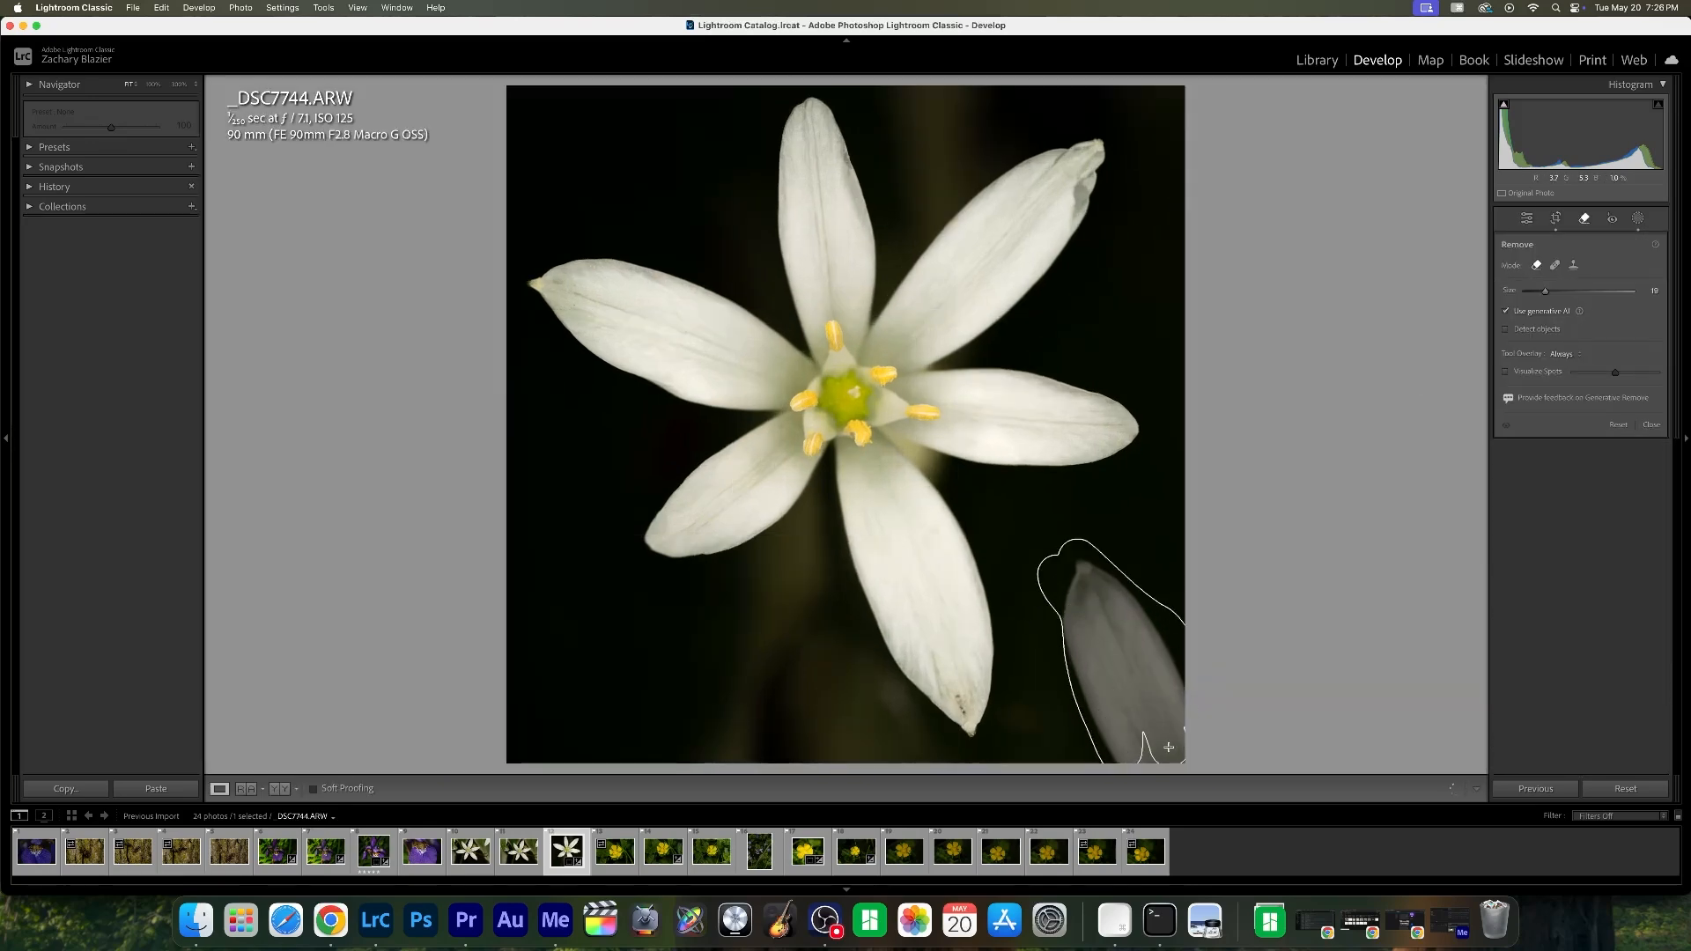
left_click_drag(1128, 758, 1132, 756)
key("Return")
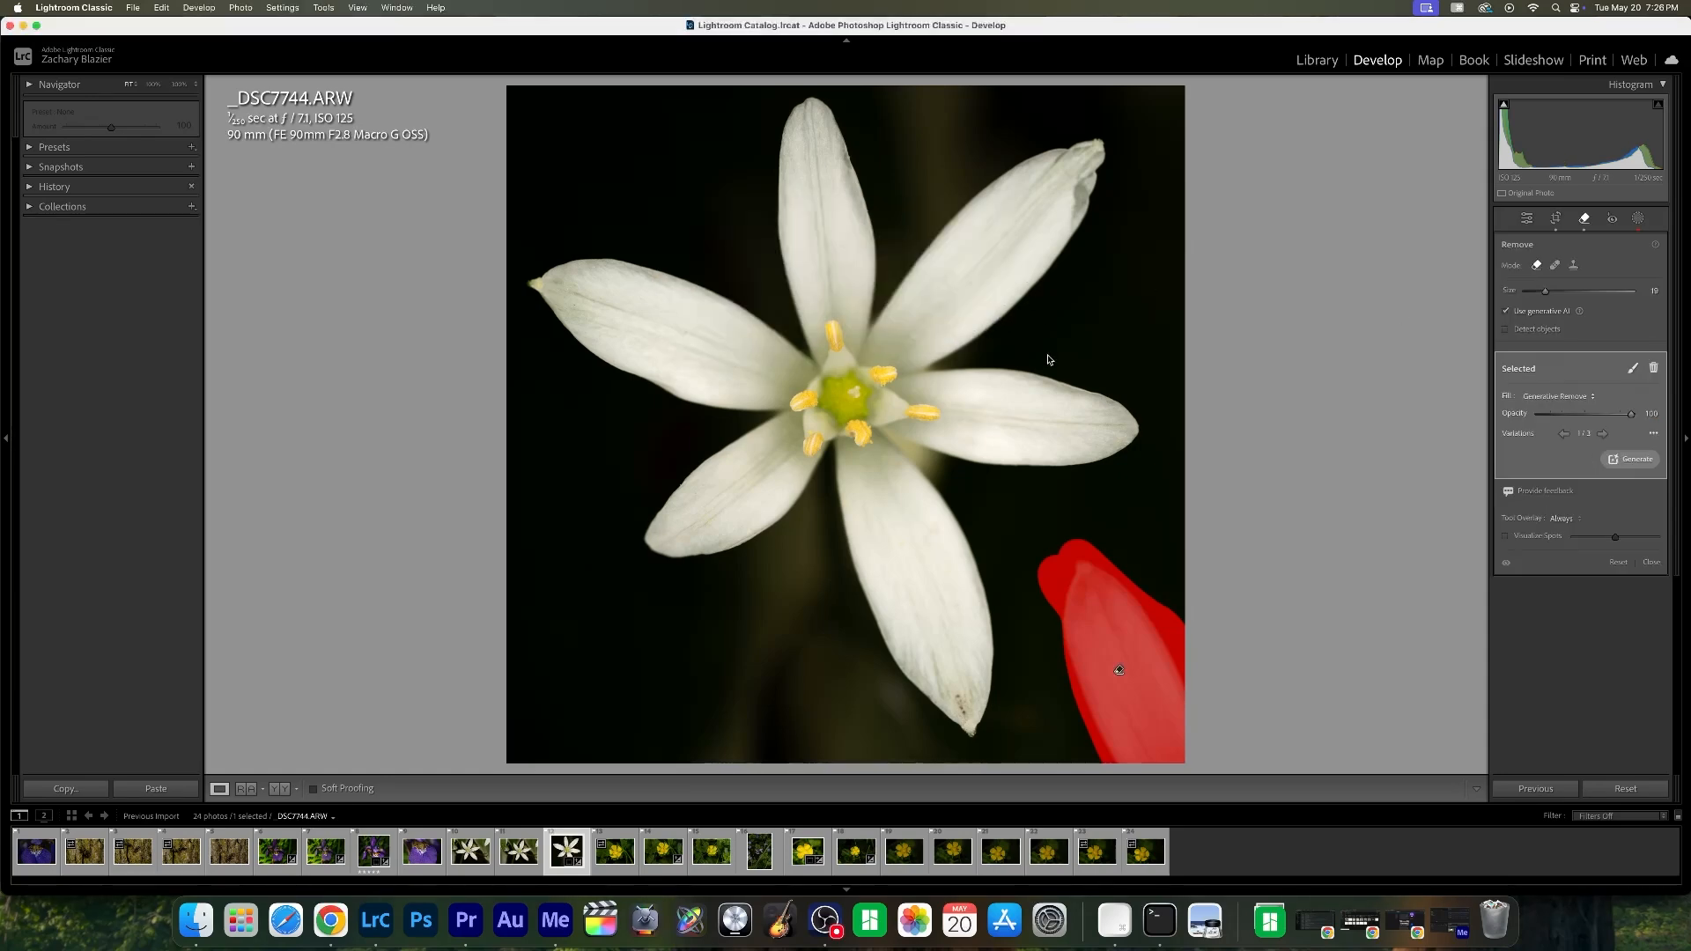
left_click(1555, 219)
left_click(1556, 219)
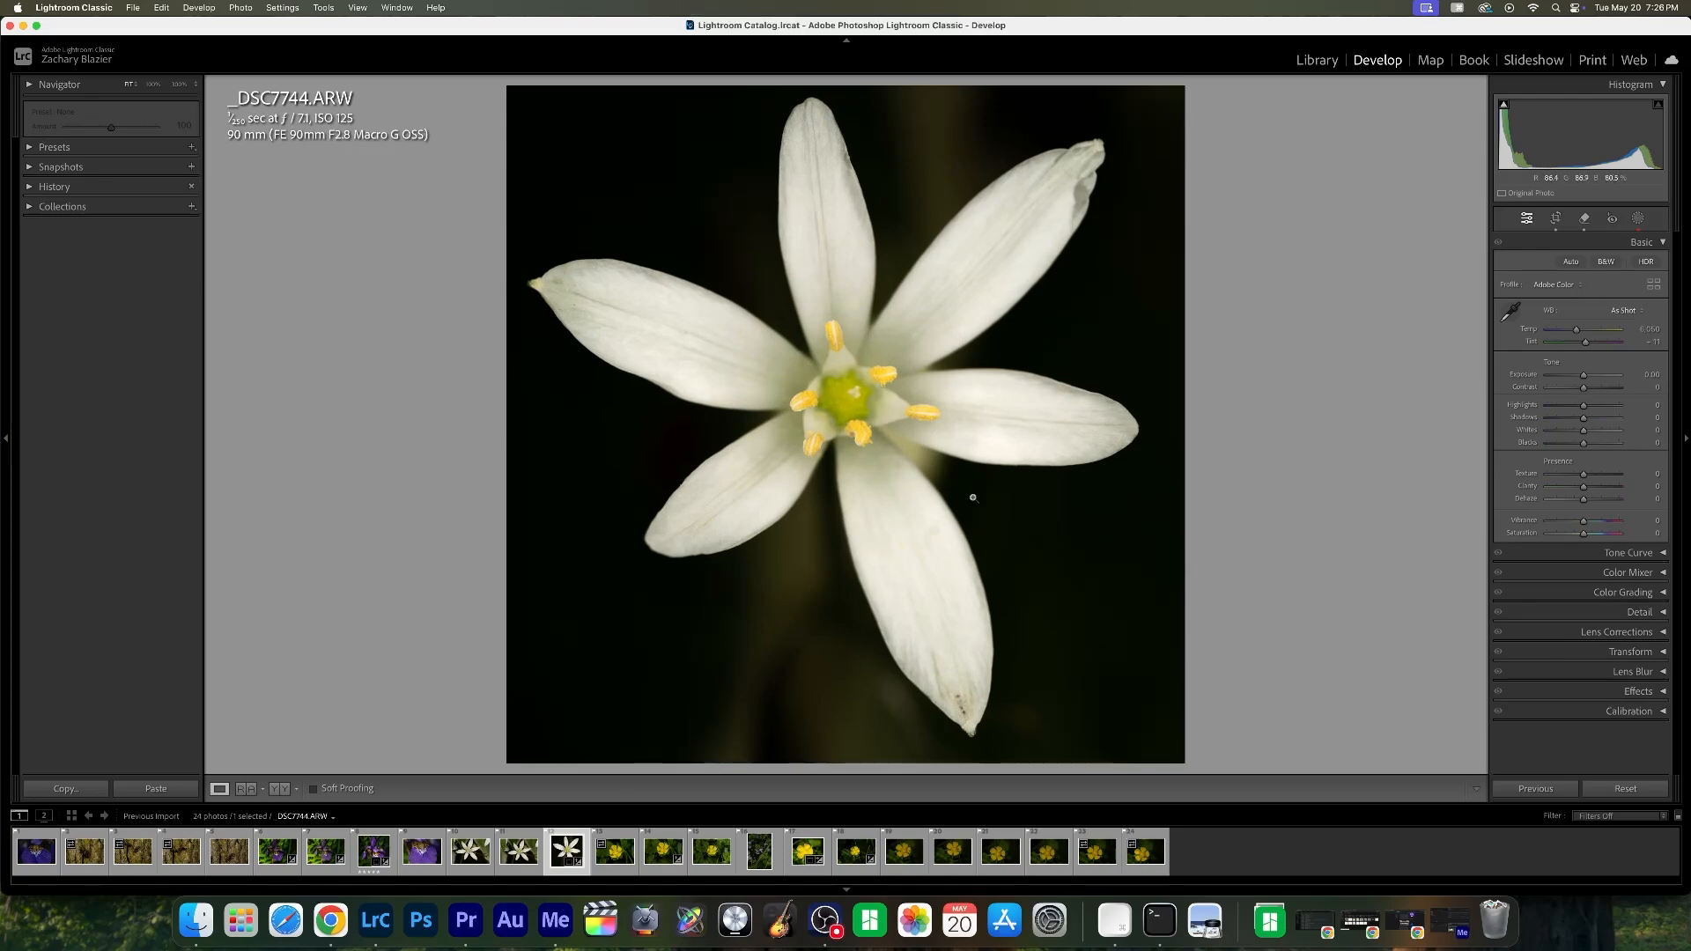
- Set the photo's overall exposure to -0.10, and shift the flower mask's temperature toward blue and tint toward green
left_click_drag(1583, 380, 1585, 380)
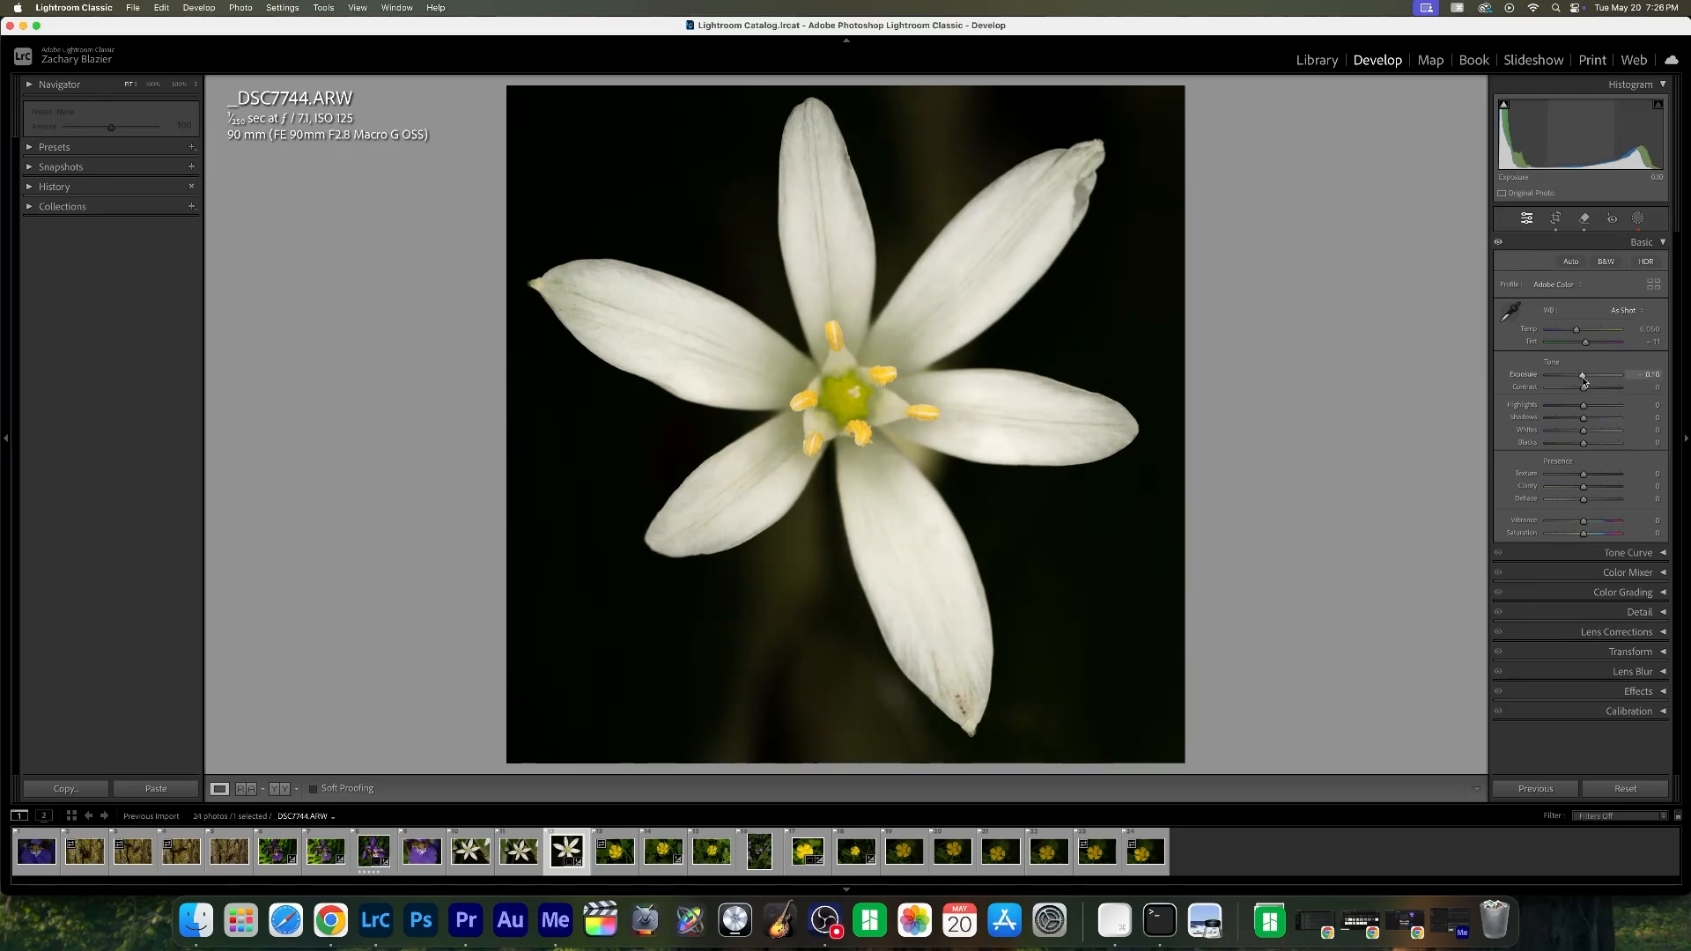
left_click(1638, 218)
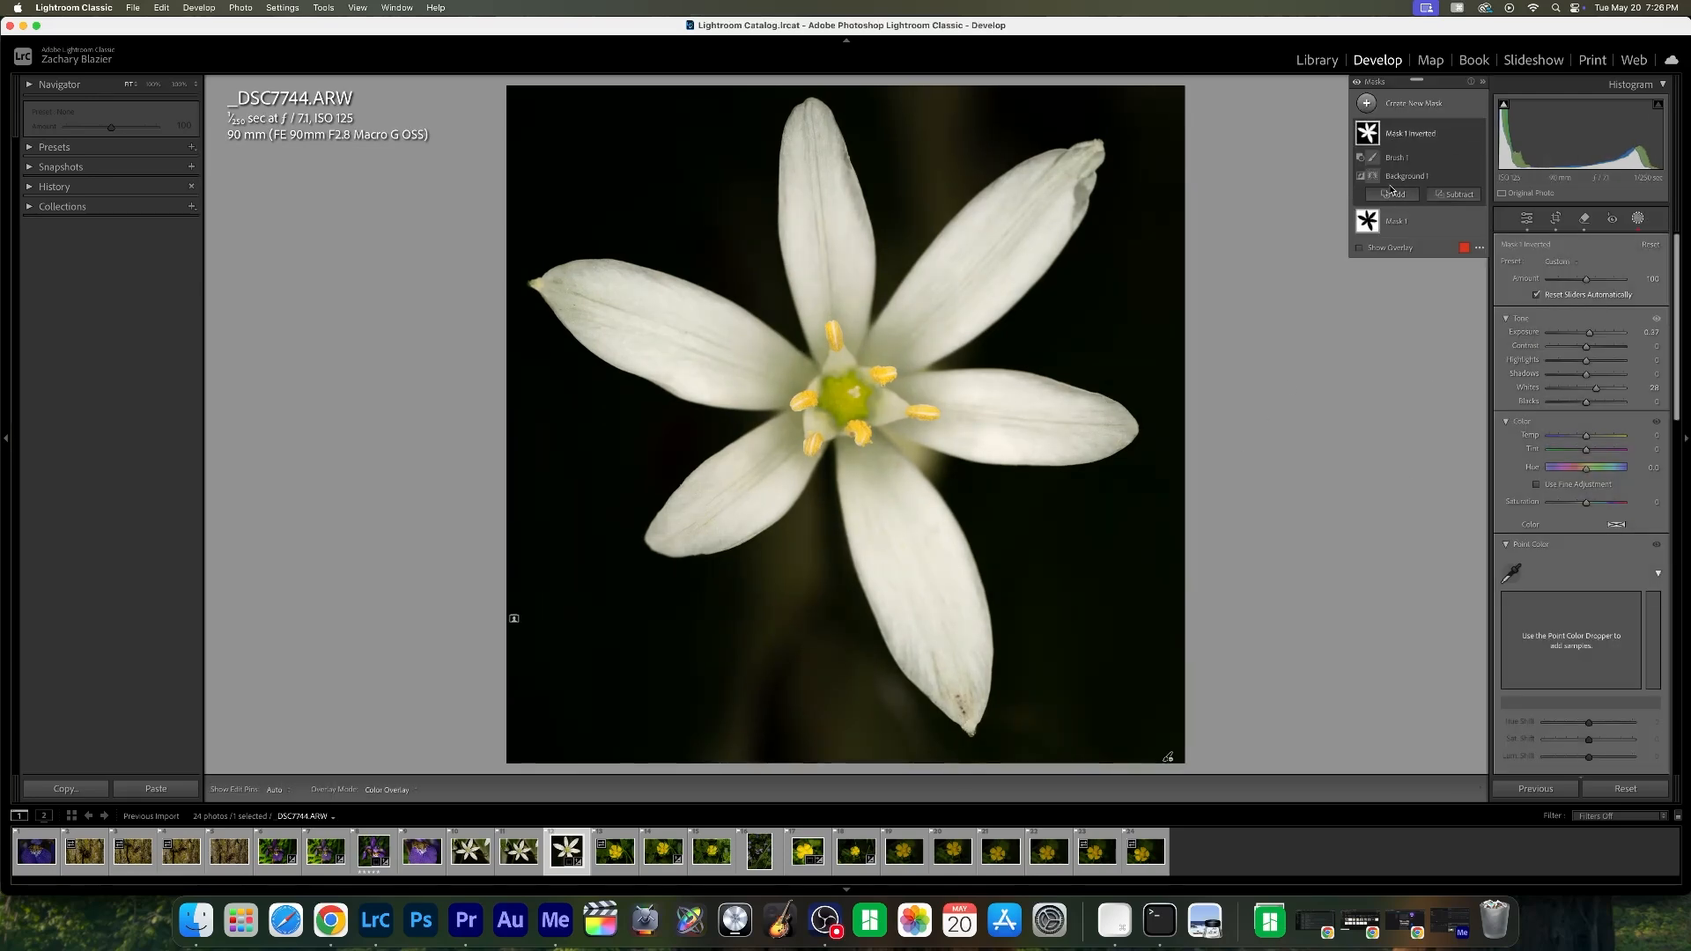
left_click(1361, 250)
left_click(1362, 250)
left_click(1363, 251)
left_click(1364, 251)
left_click_drag(1587, 435, 1581, 455)
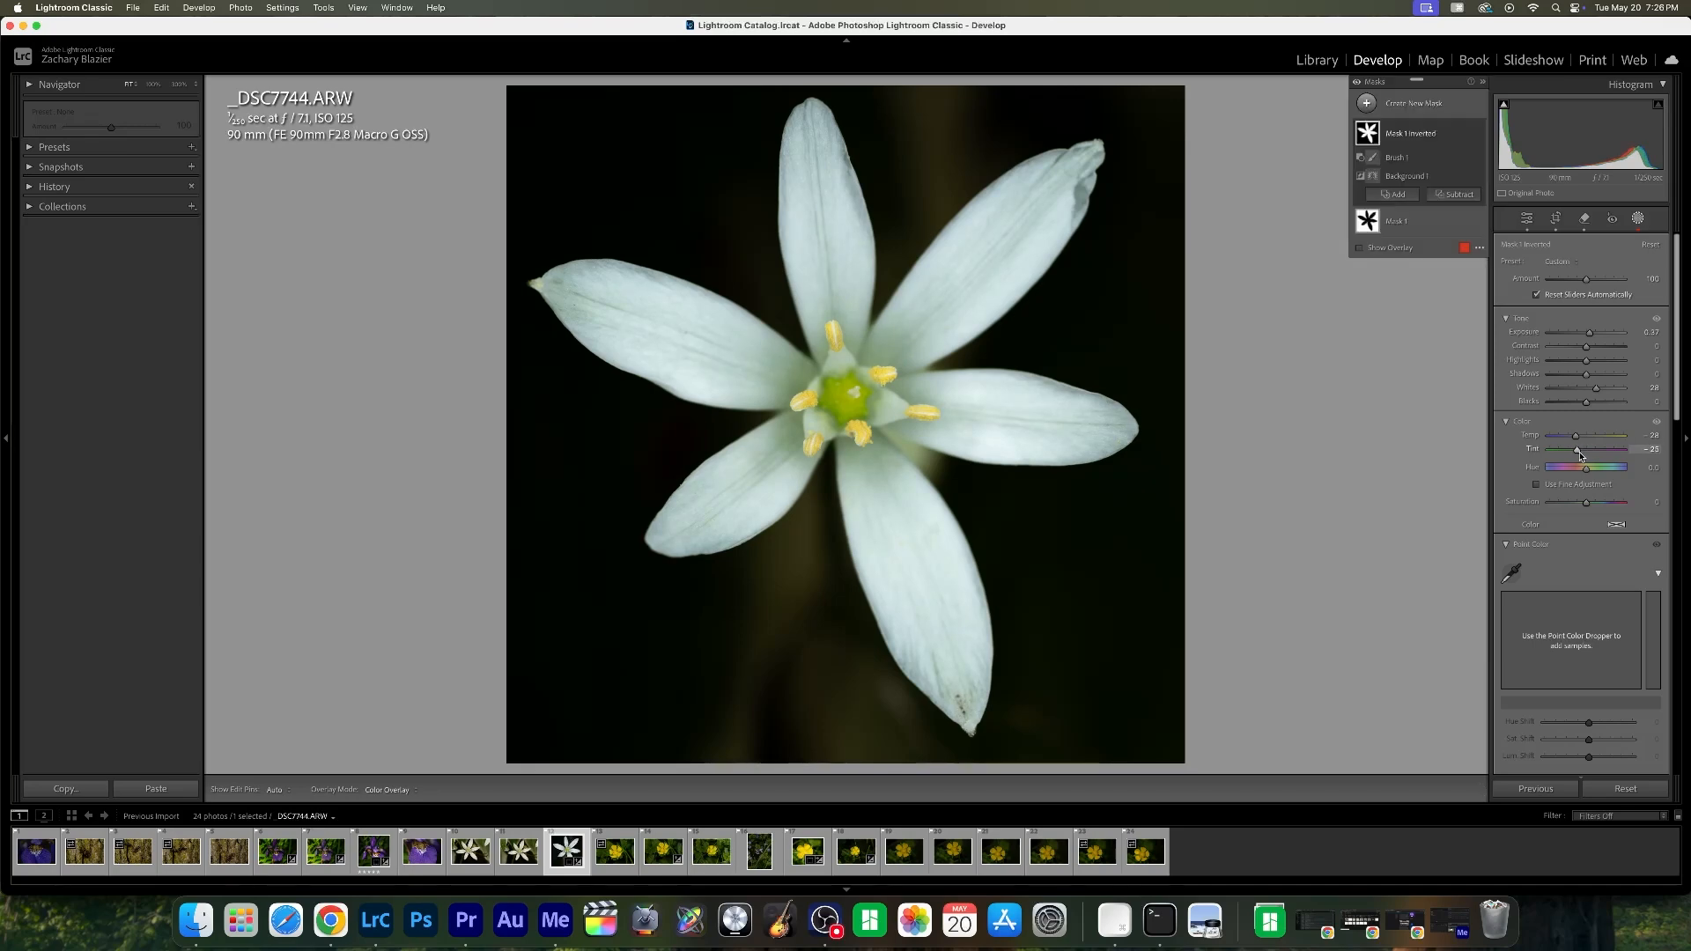
- Set the white flower photo's Texture to +16, Clarity to +13 and Whites to +18
left_click(1528, 220)
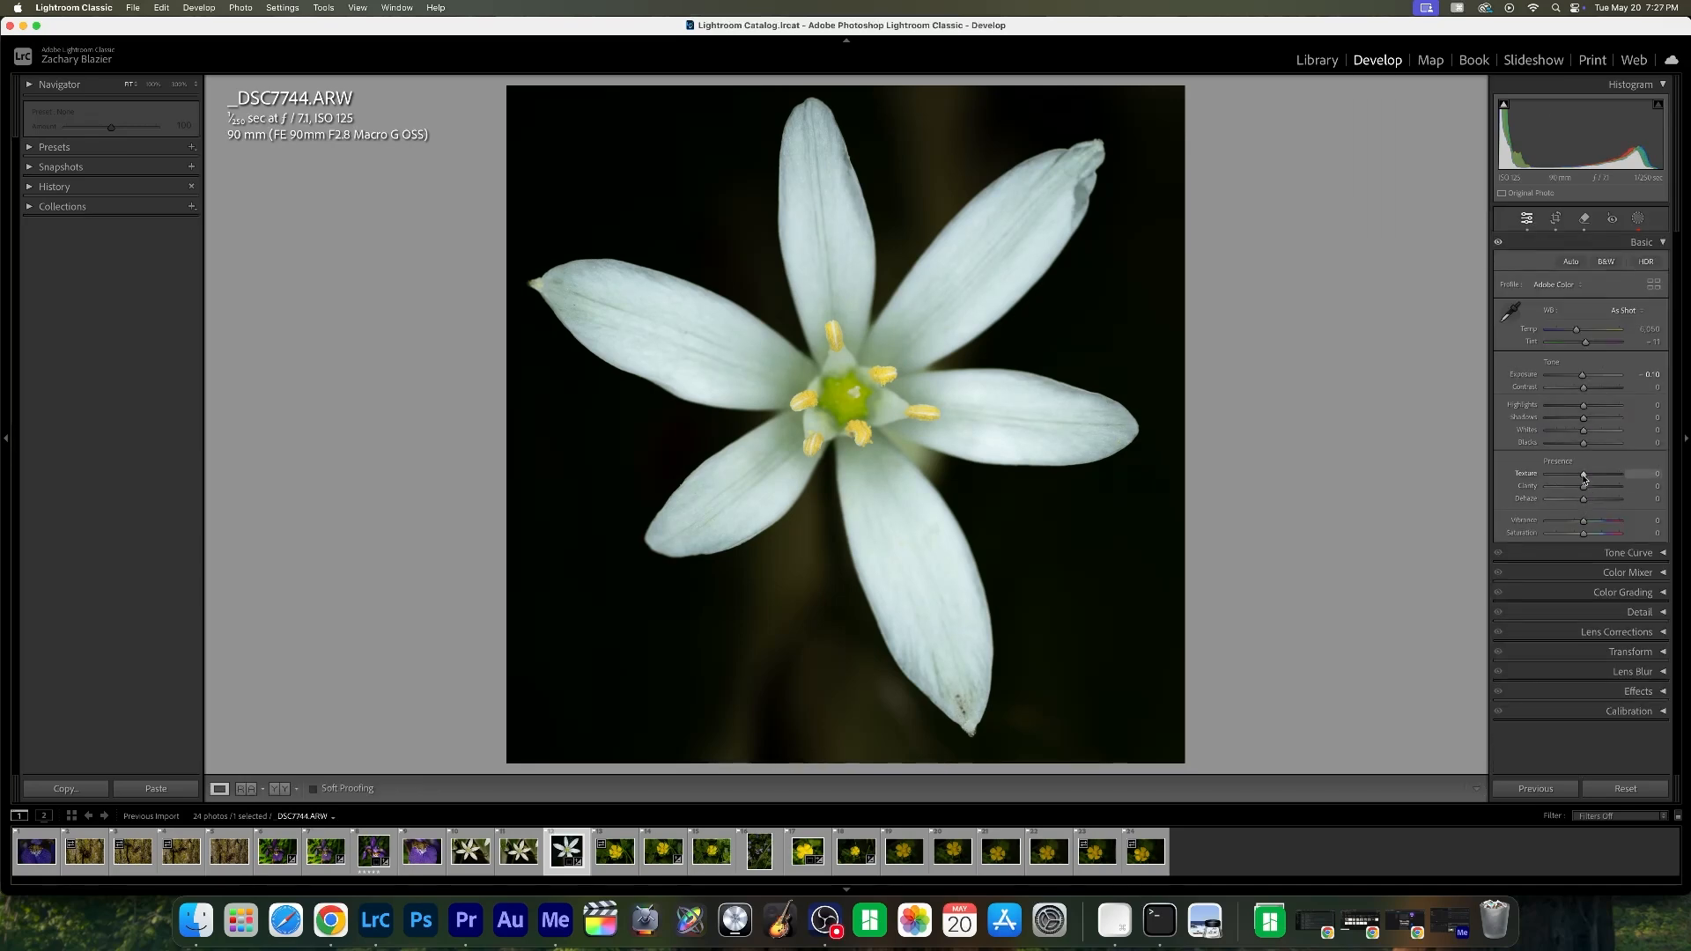
left_click_drag(1585, 477, 1592, 494)
left_click_drag(1590, 432, 1592, 433)
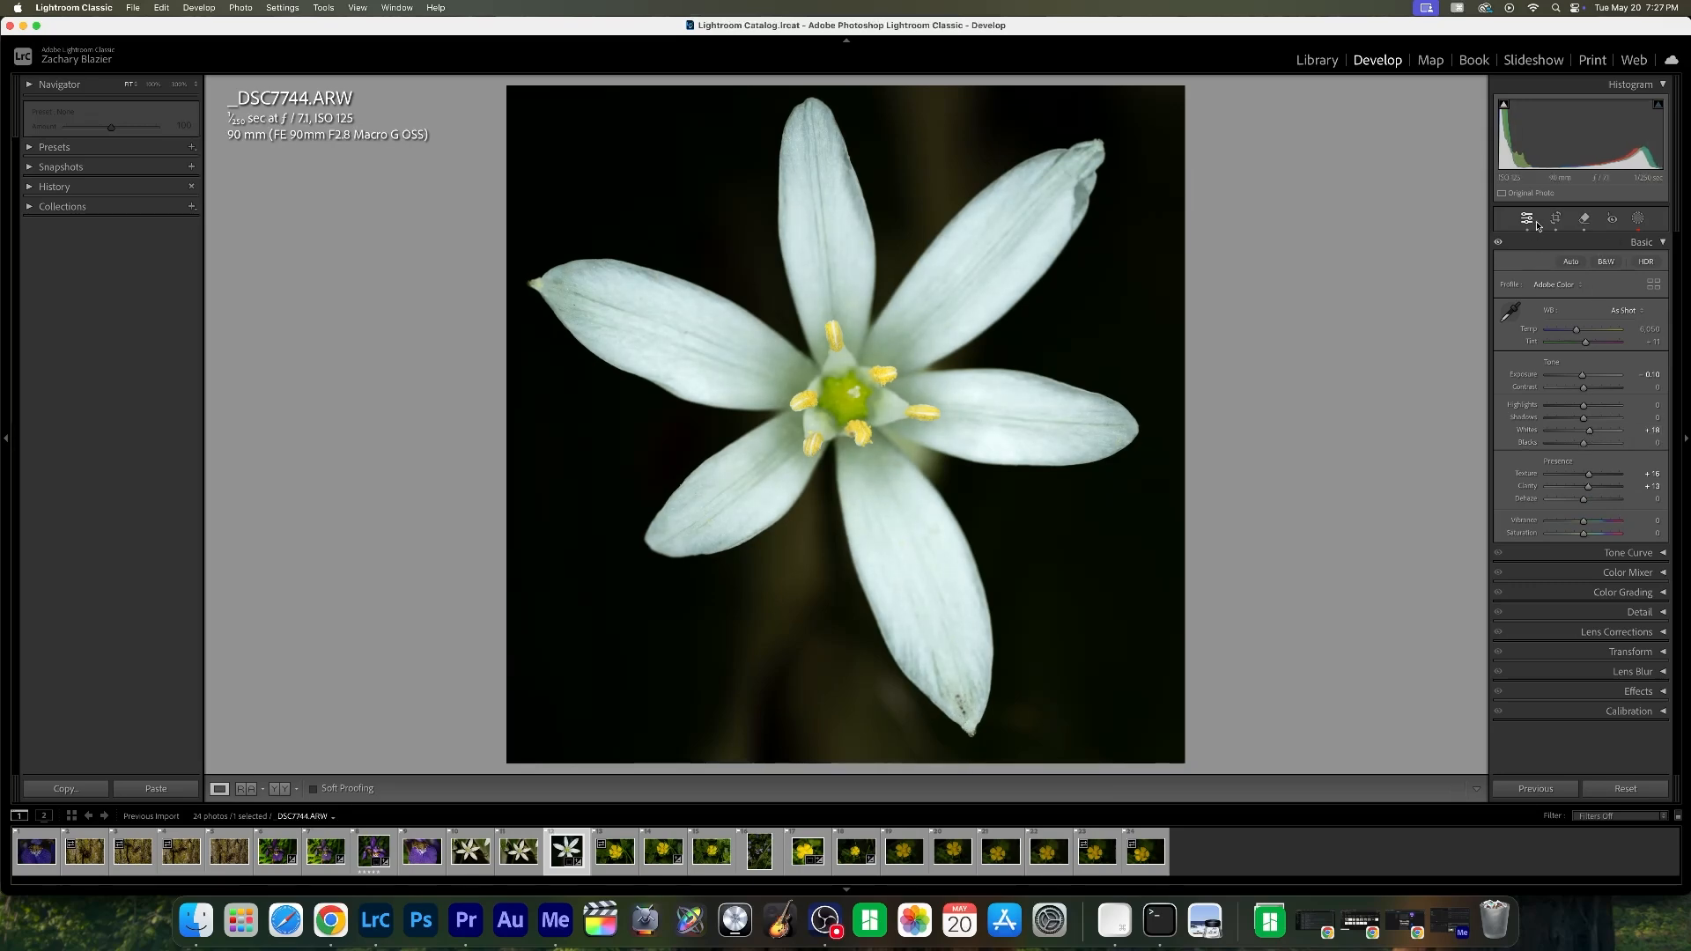
- Shift the yellow hue negative and the green hue positive in the Color Mixer
left_click(1622, 574)
scroll(1550, 651, "down", 3)
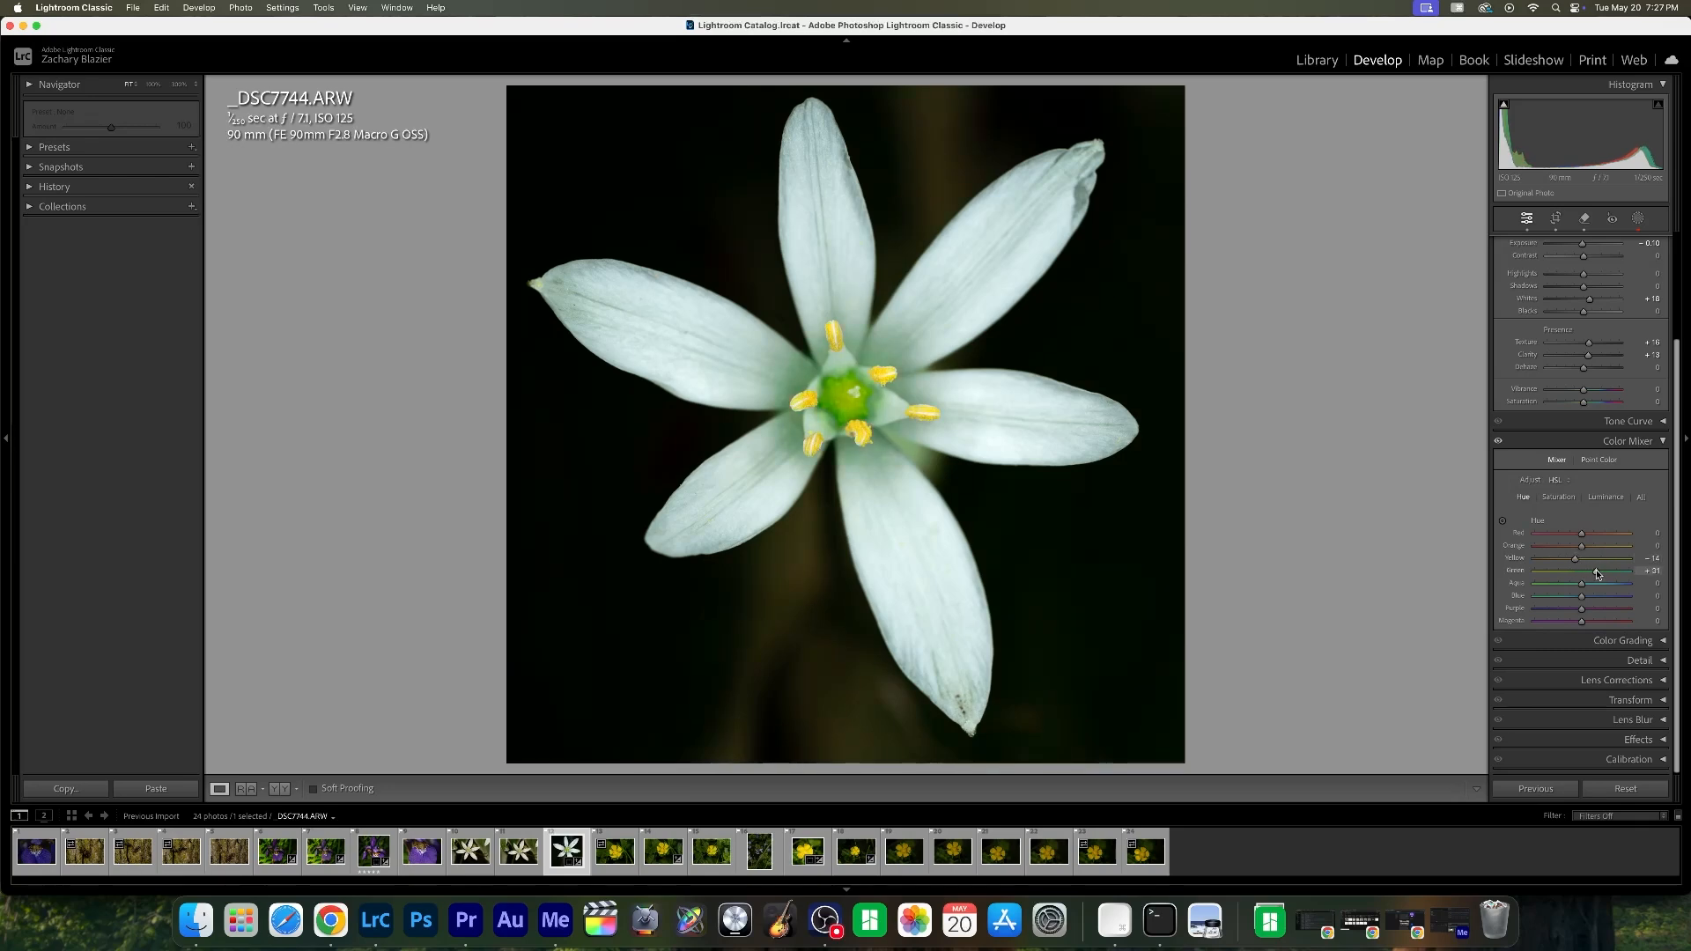
left_click_drag(1595, 572, 1590, 585)
left_click(1641, 440)
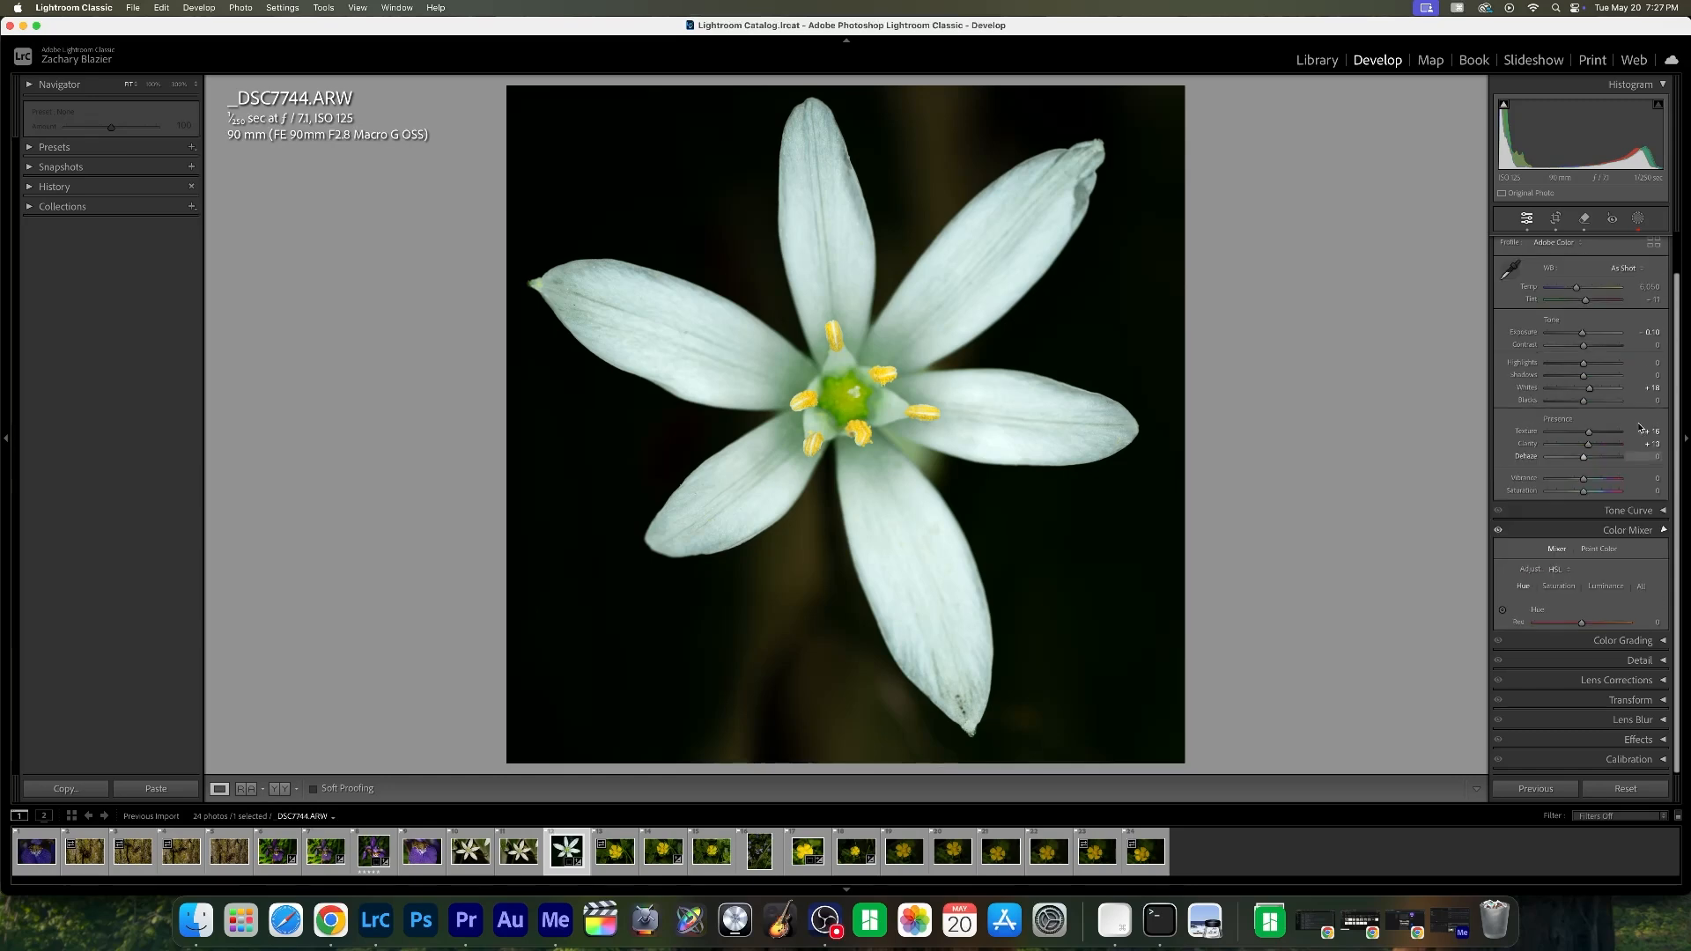
- Shape the tone curve into an S by raising the highlights and lowering the shadows
left_click(1625, 554)
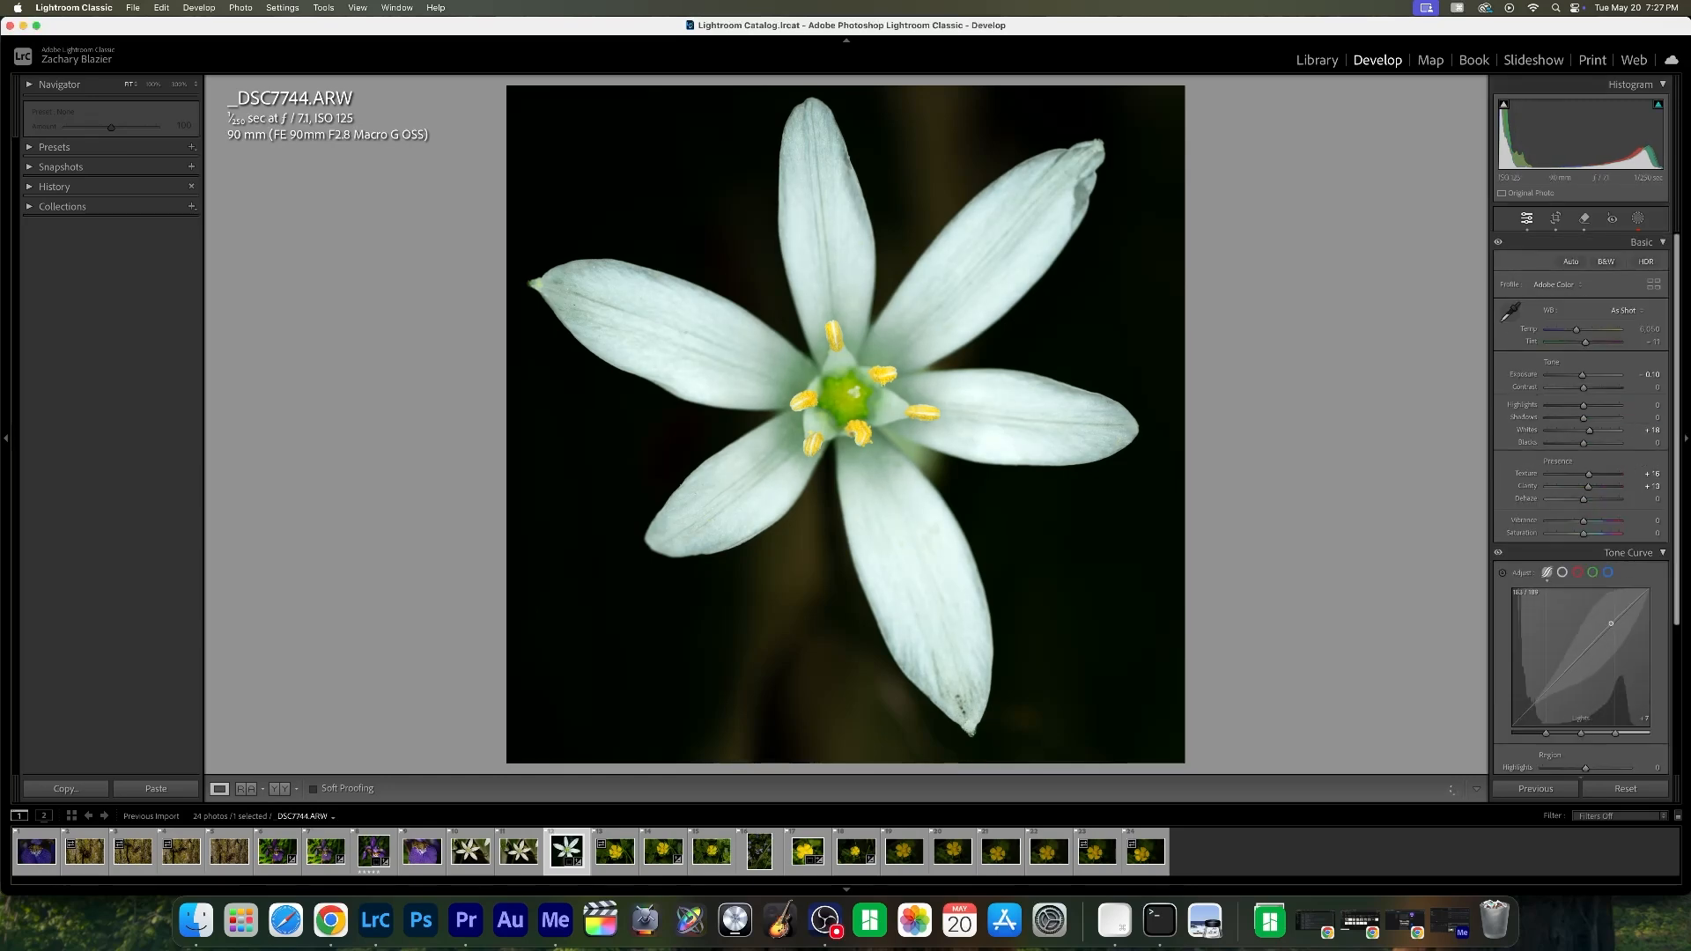
left_click_drag(1611, 626, 1611, 611)
left_click_drag(1551, 687, 1551, 701)
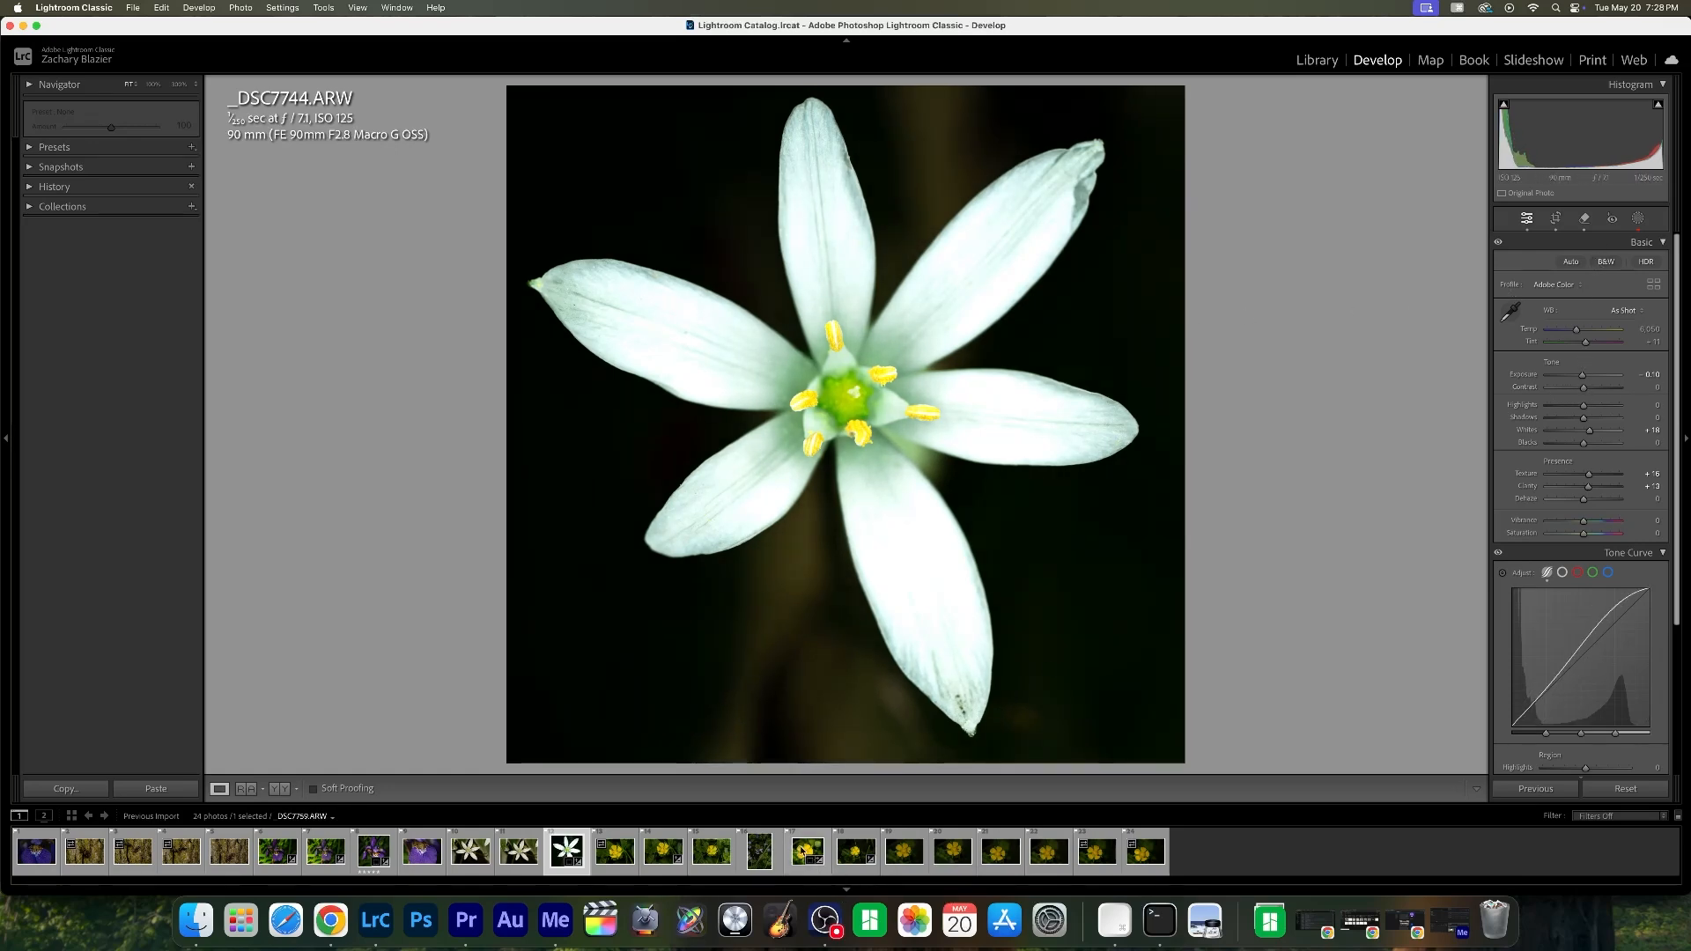
- Switch to the yellow flower photo _DSC7762.ARW
left_click(858, 854)
key("Right")
key("Right")
key("Right")
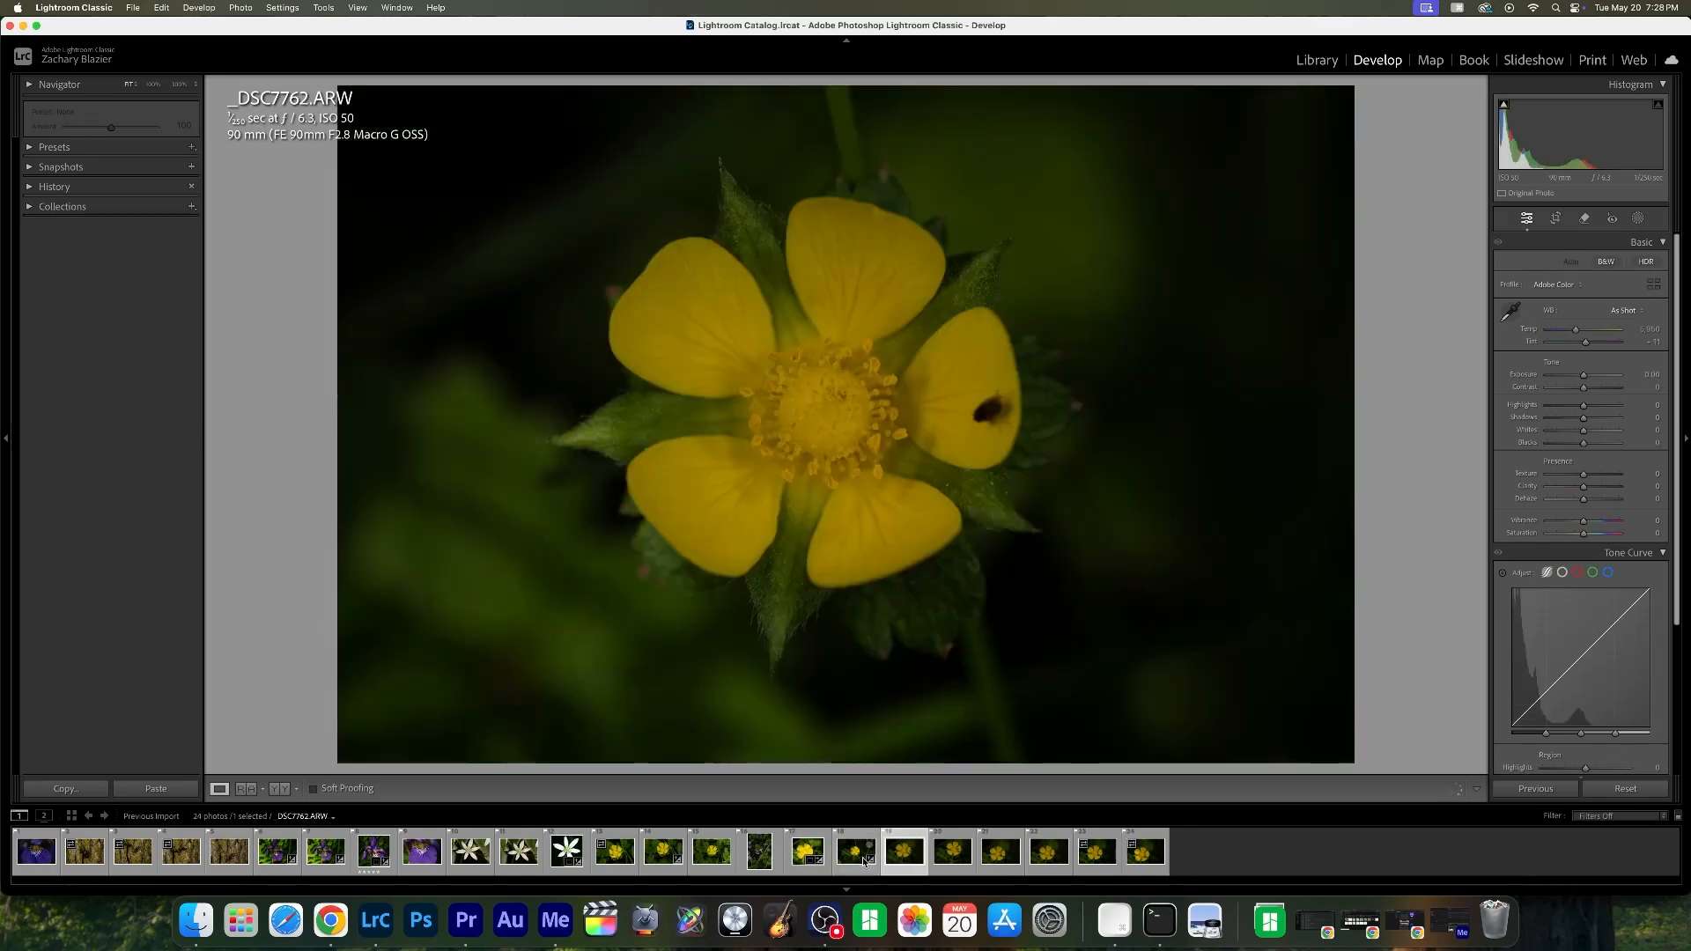
- Browse the yellow flower photos and settle on _DSC7747.ARW, the one with the red mite on its centre
key("Right")
key("Right")
key("Right")
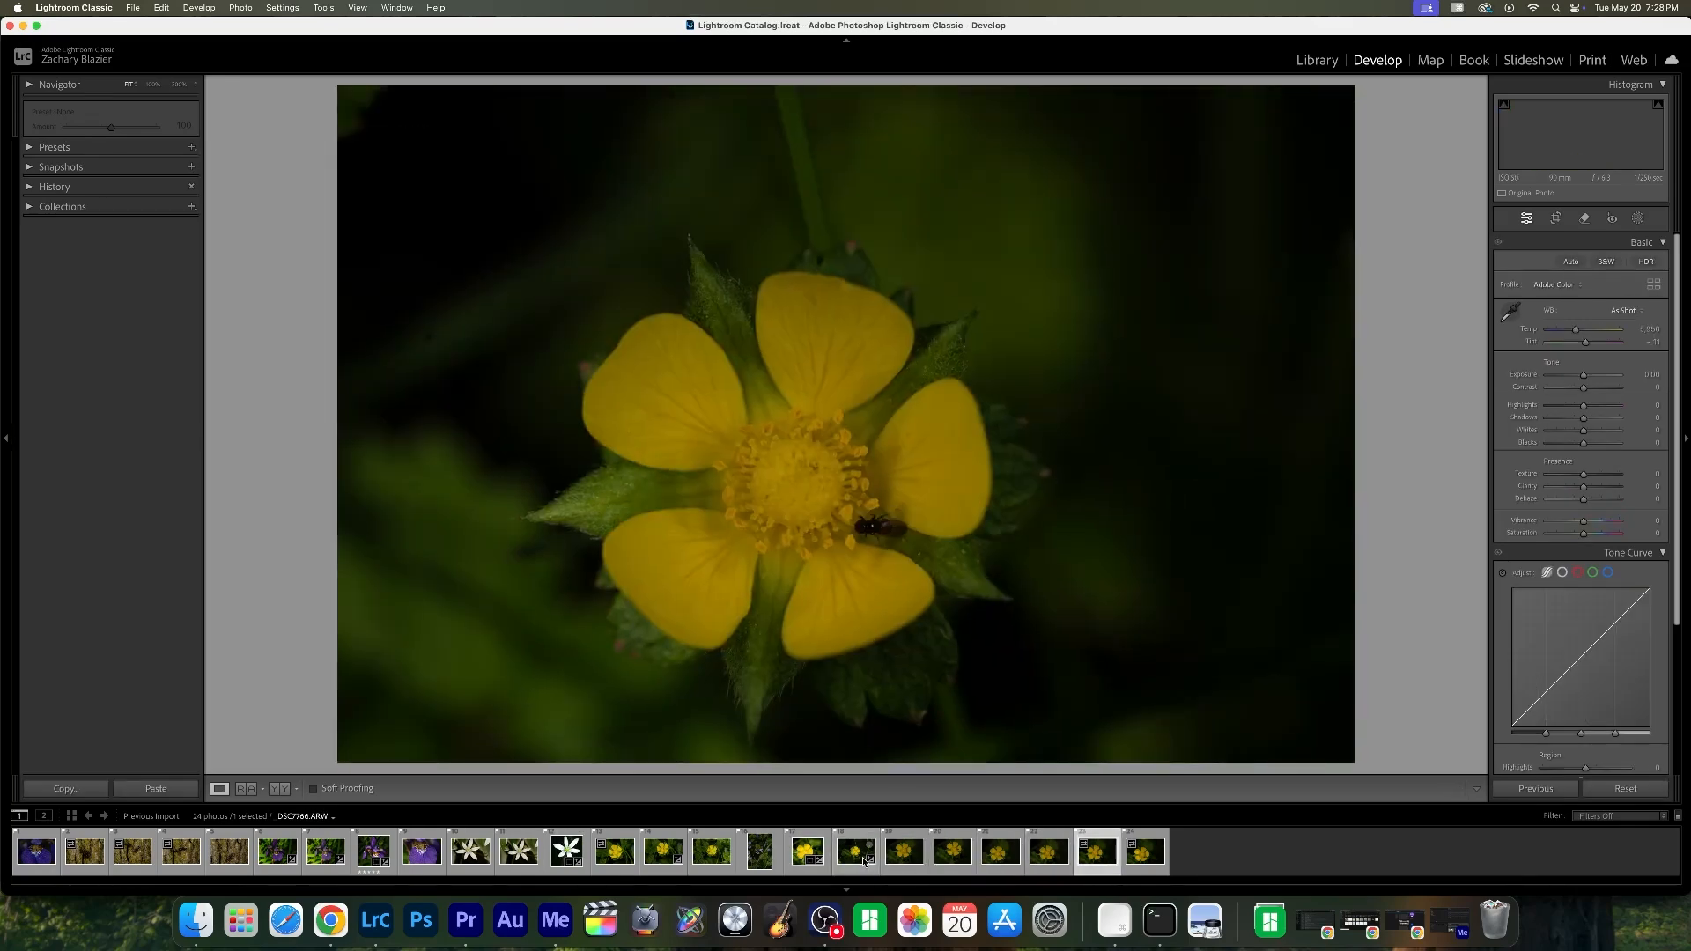
key("Left")
key("Left")
key("Left")
left_click(664, 853)
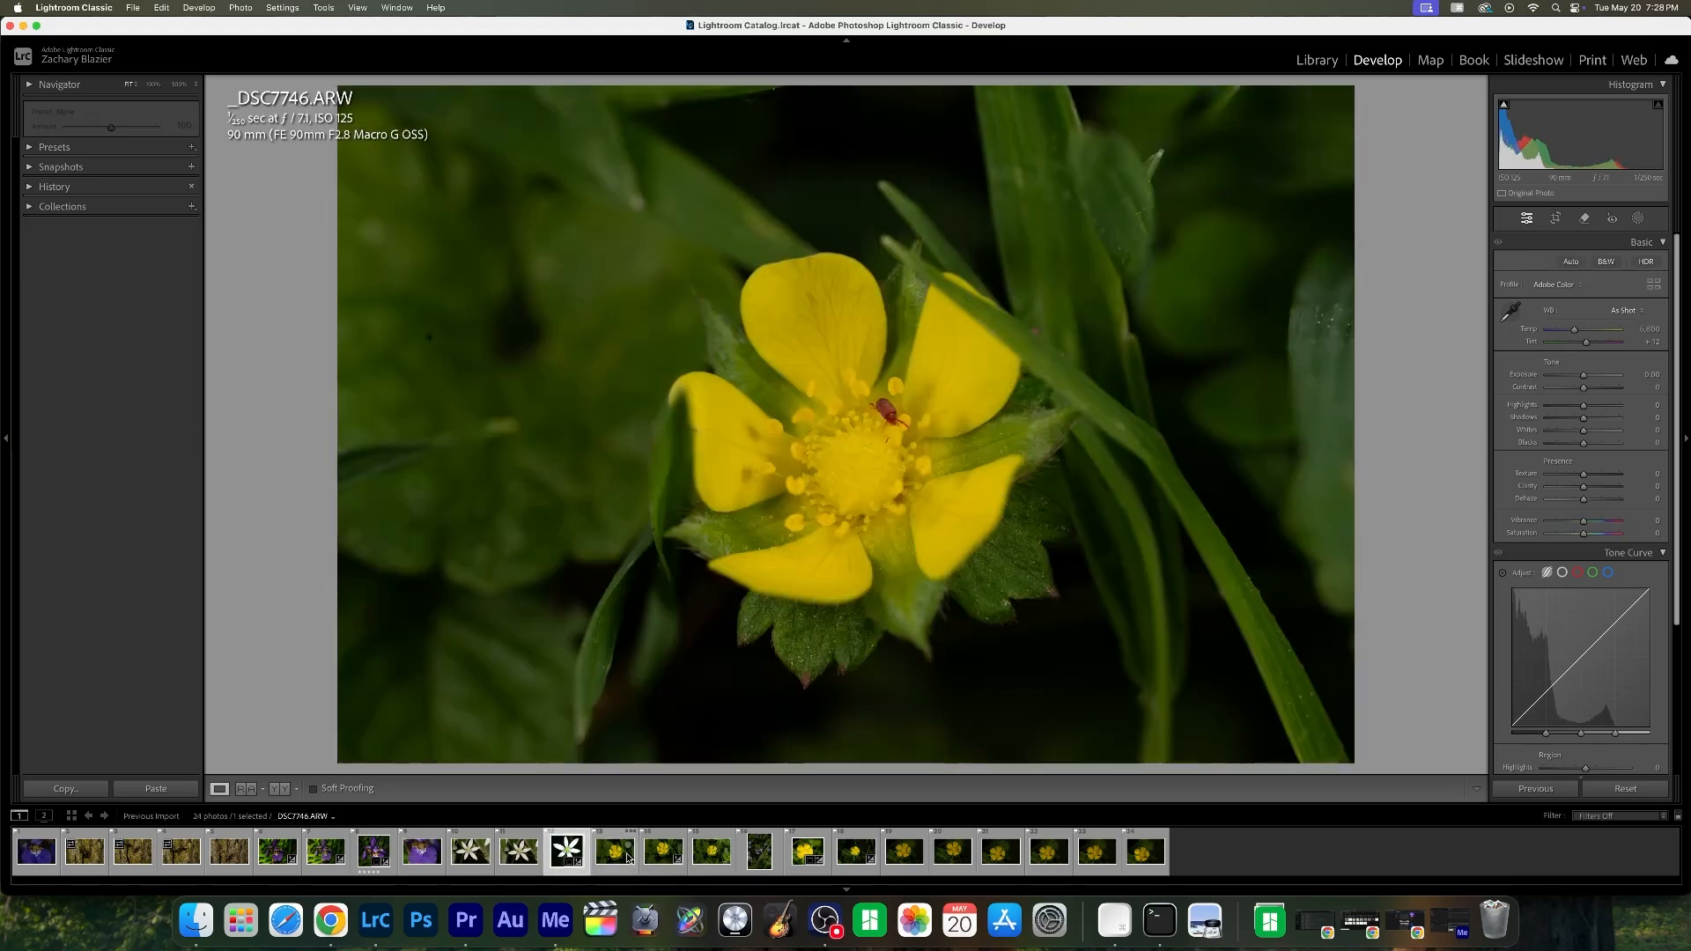
key("Right")
key("Left")
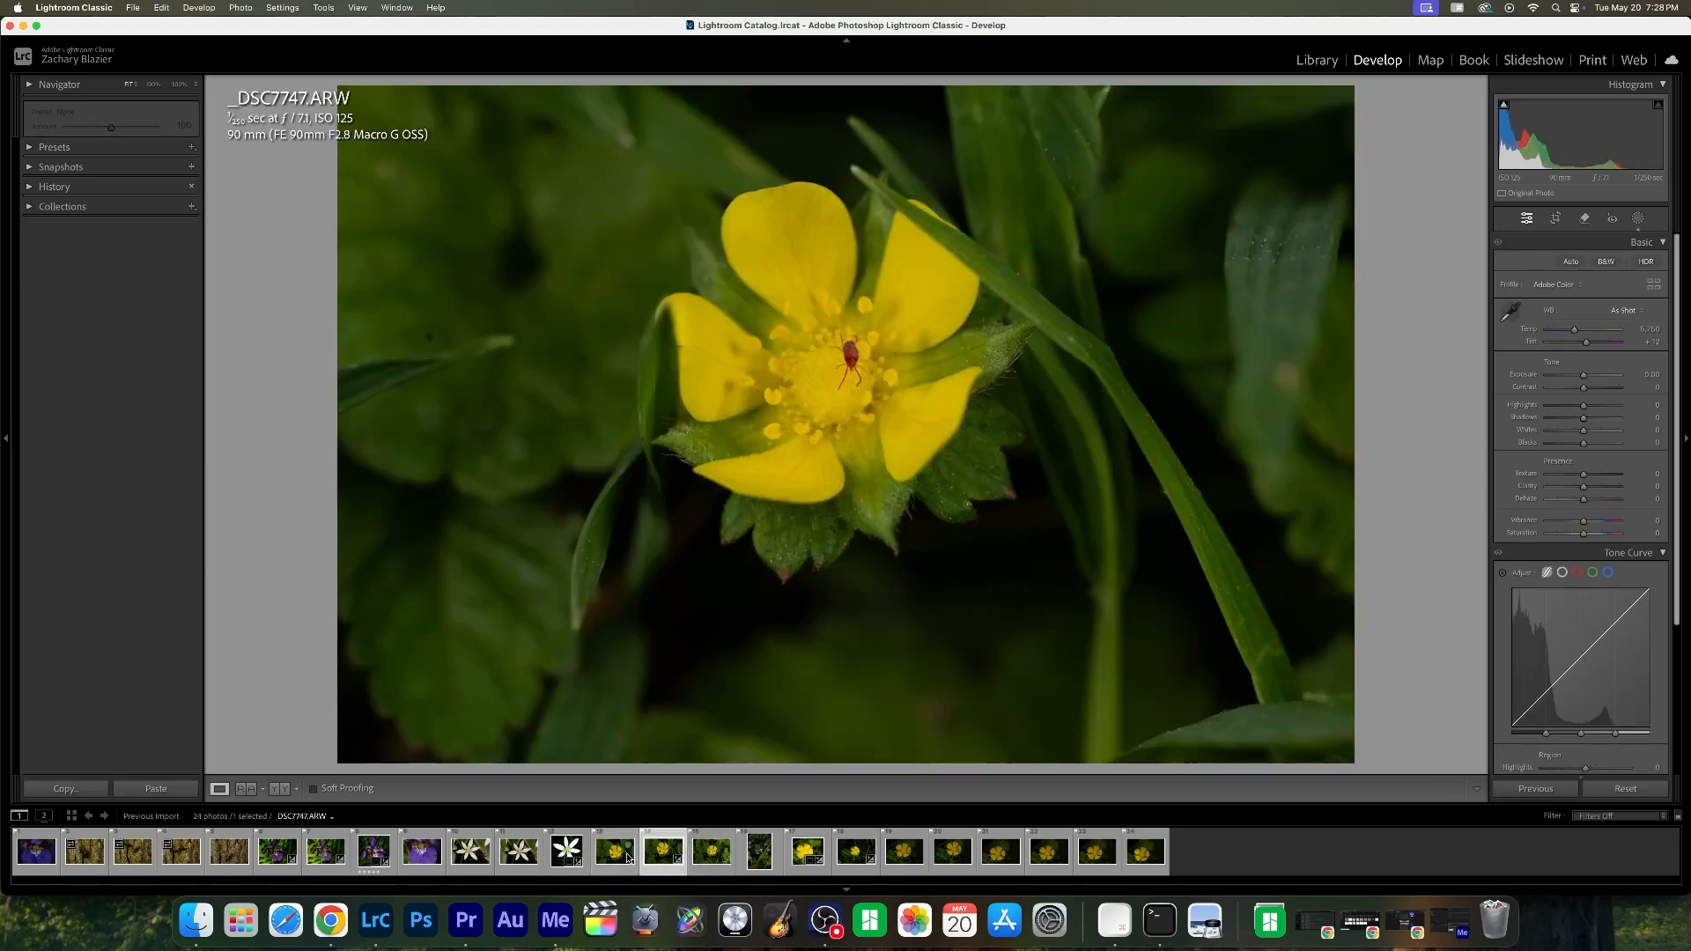
- Crop the photo to a 1 x 1 square framing the yellow flower
left_click(1555, 219)
left_click_drag(606, 143, 1110, 605)
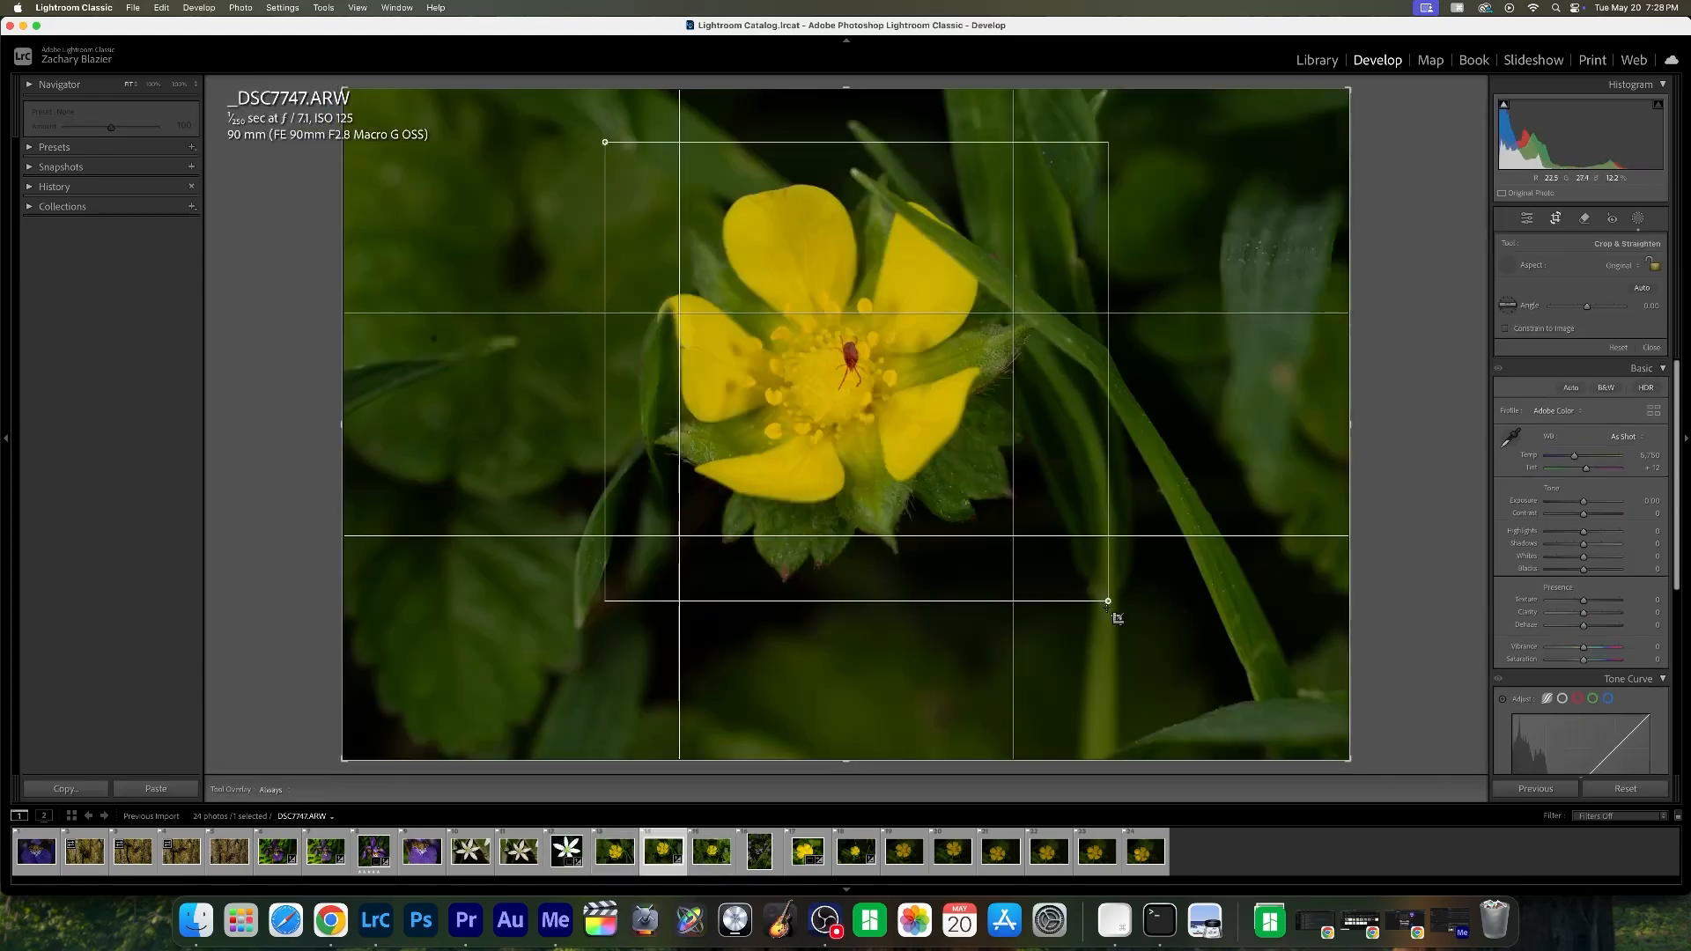
left_click(1623, 265)
left_click(1611, 287)
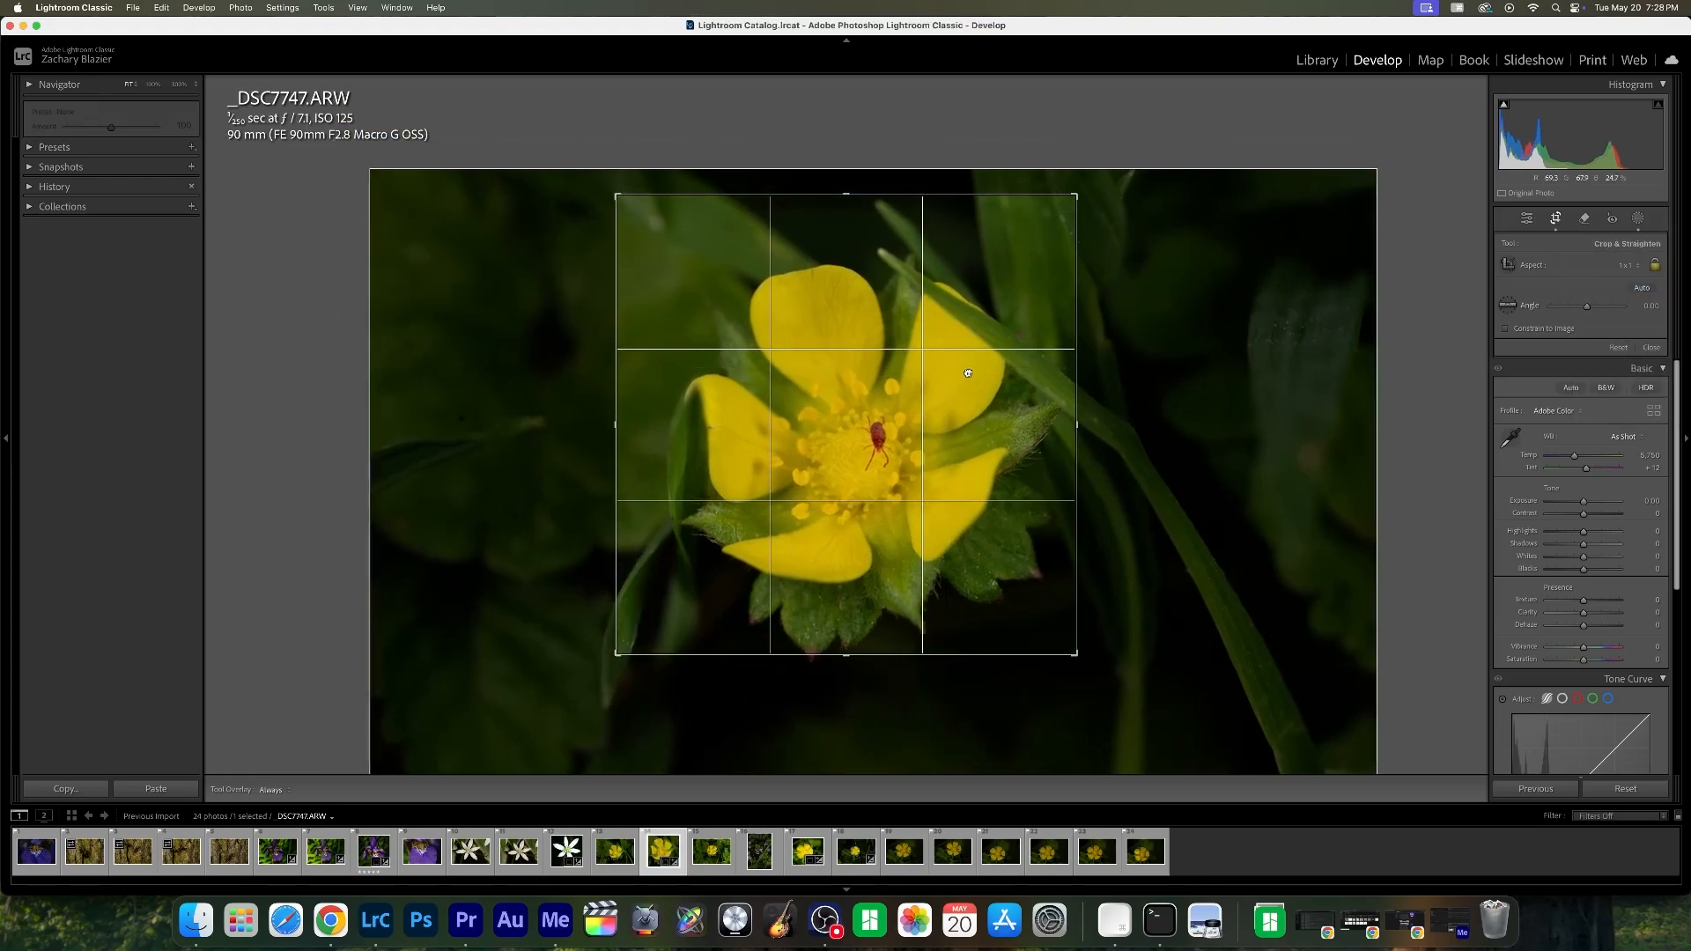
left_click(1525, 219)
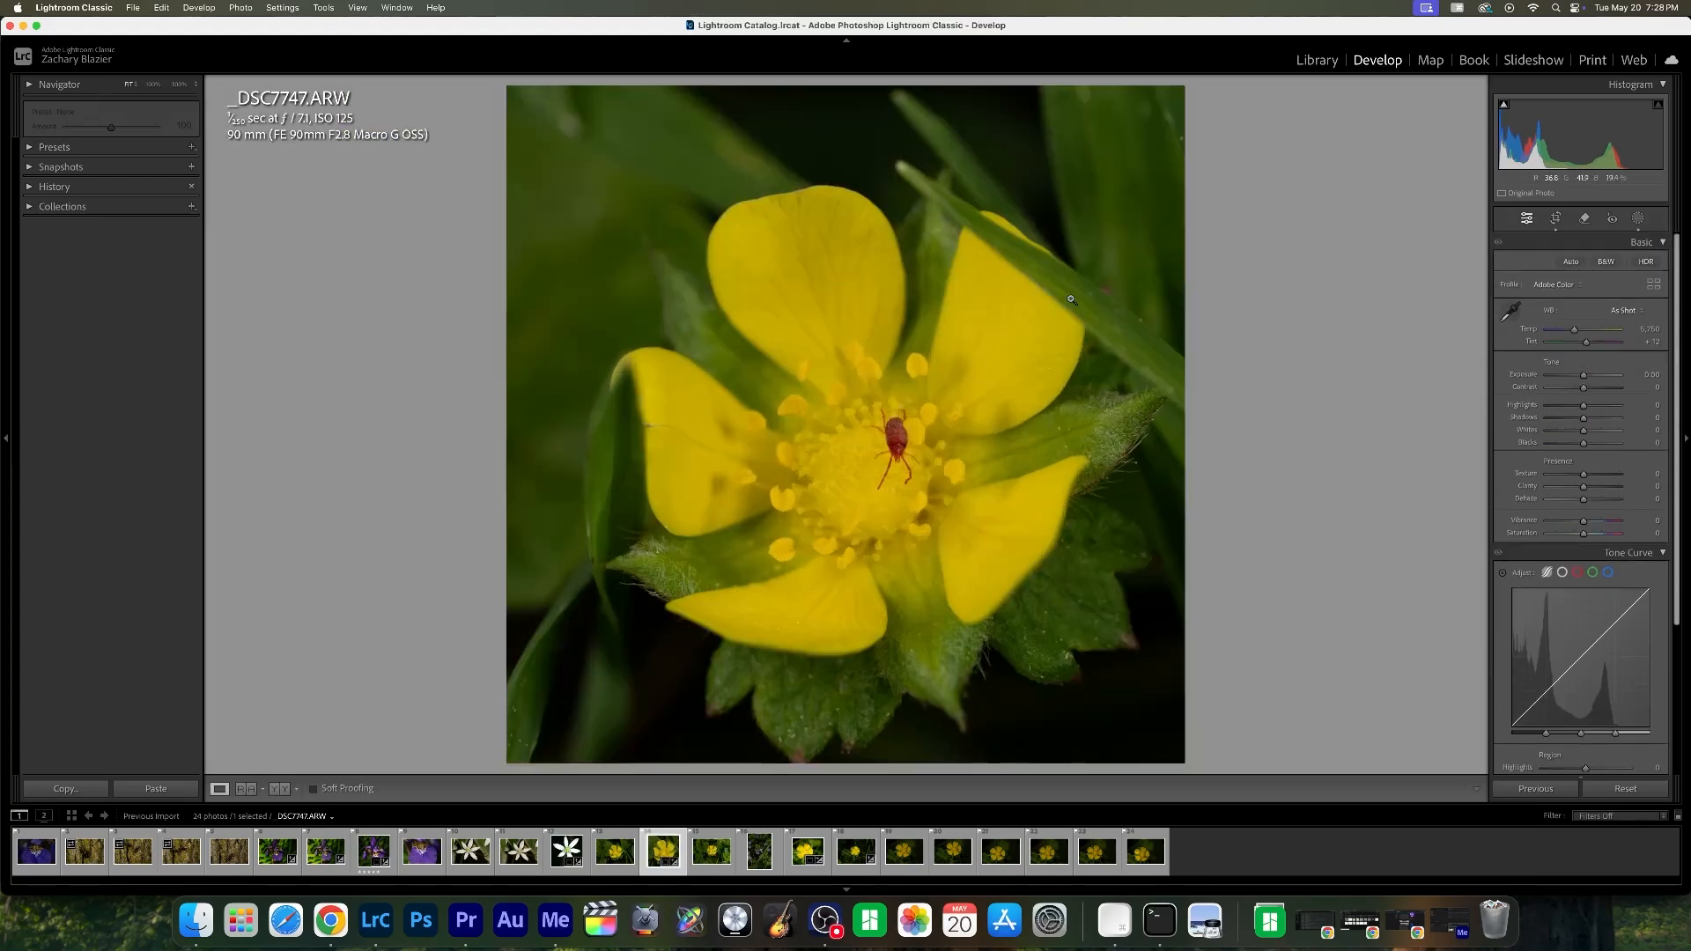
- Reposition the photo within the square crop so the flower sits higher and more centred
key("r")
left_click_drag(959, 501, 962, 480)
key("r")
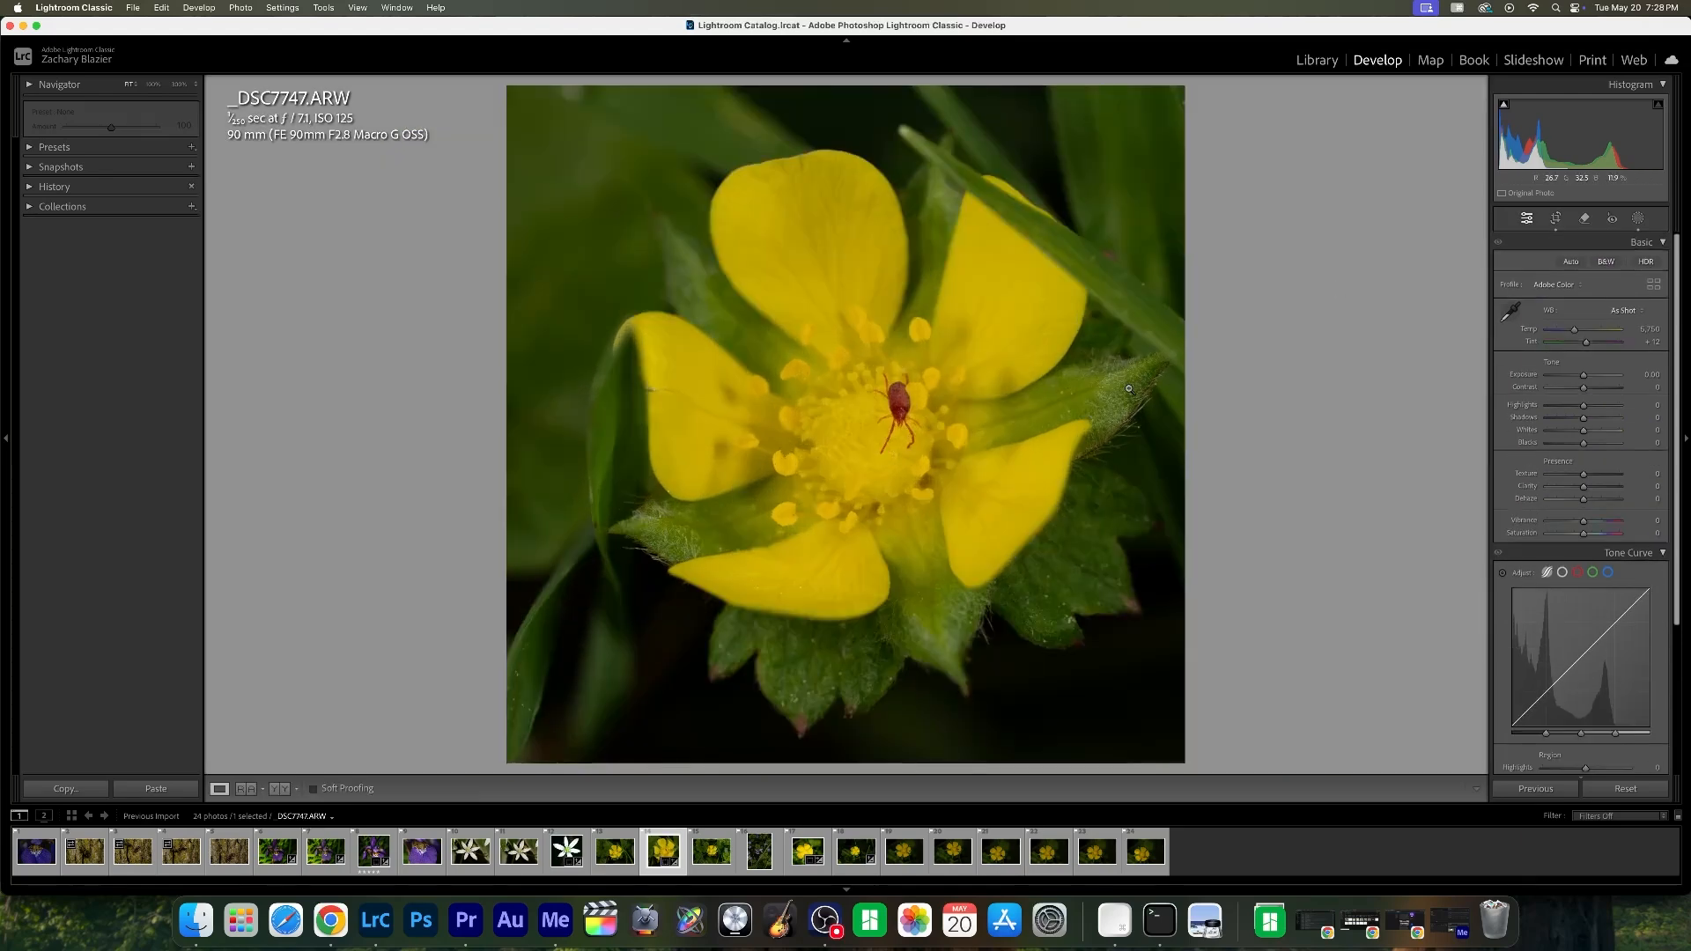
left_click(1556, 220)
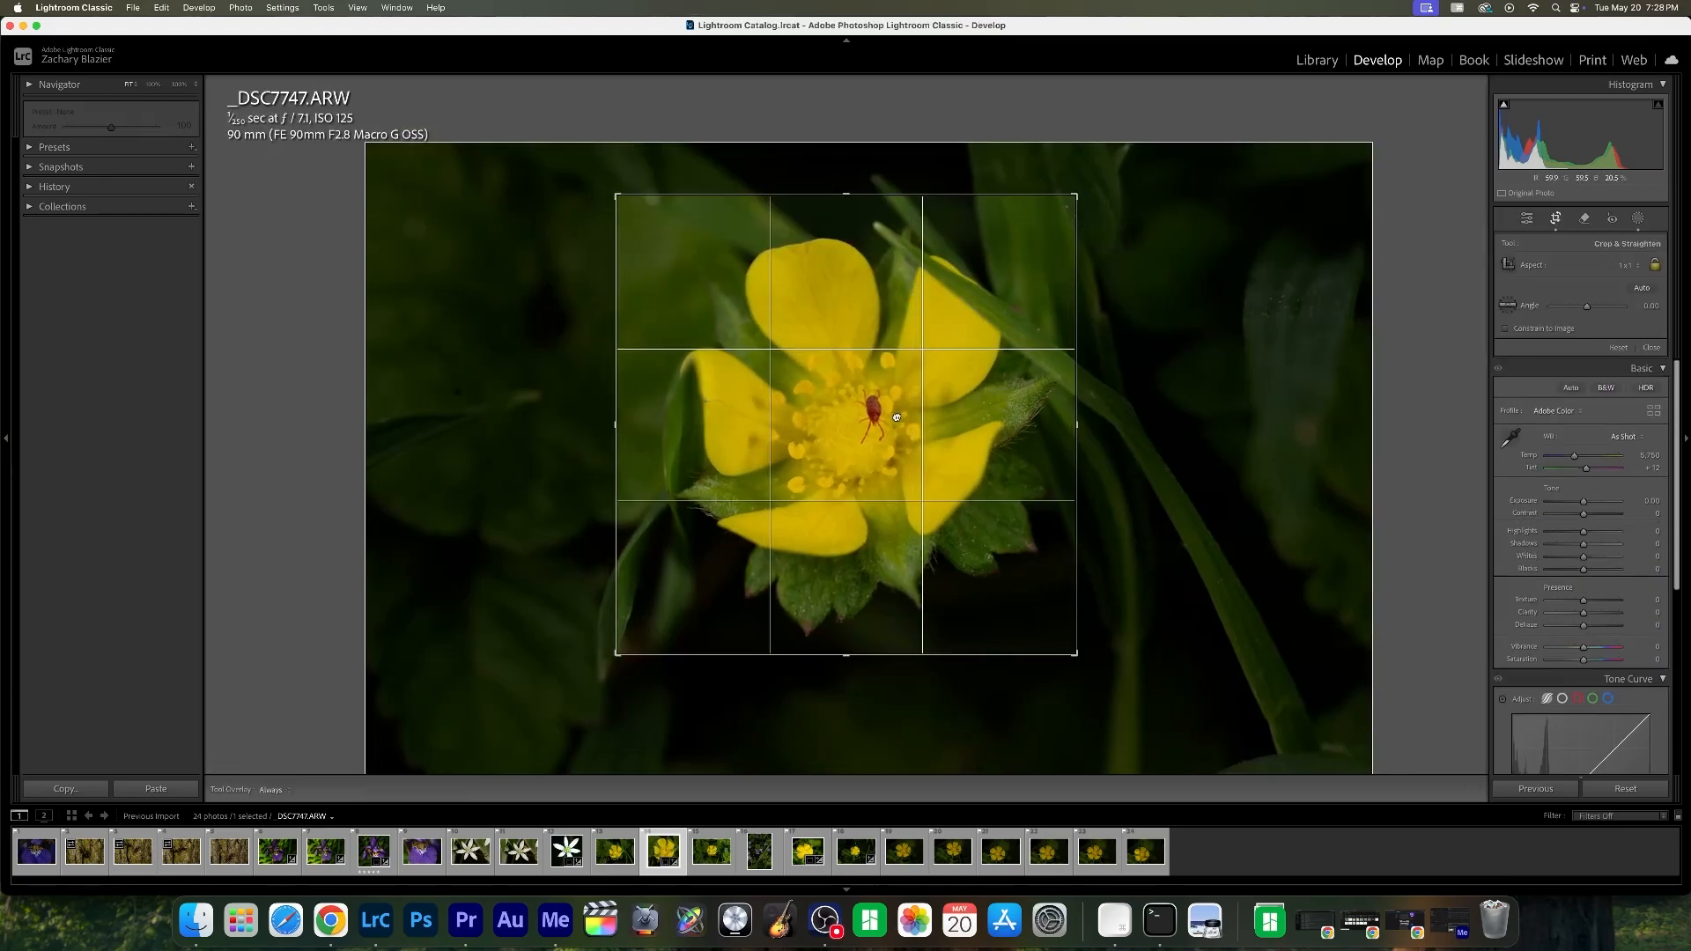
key("r")
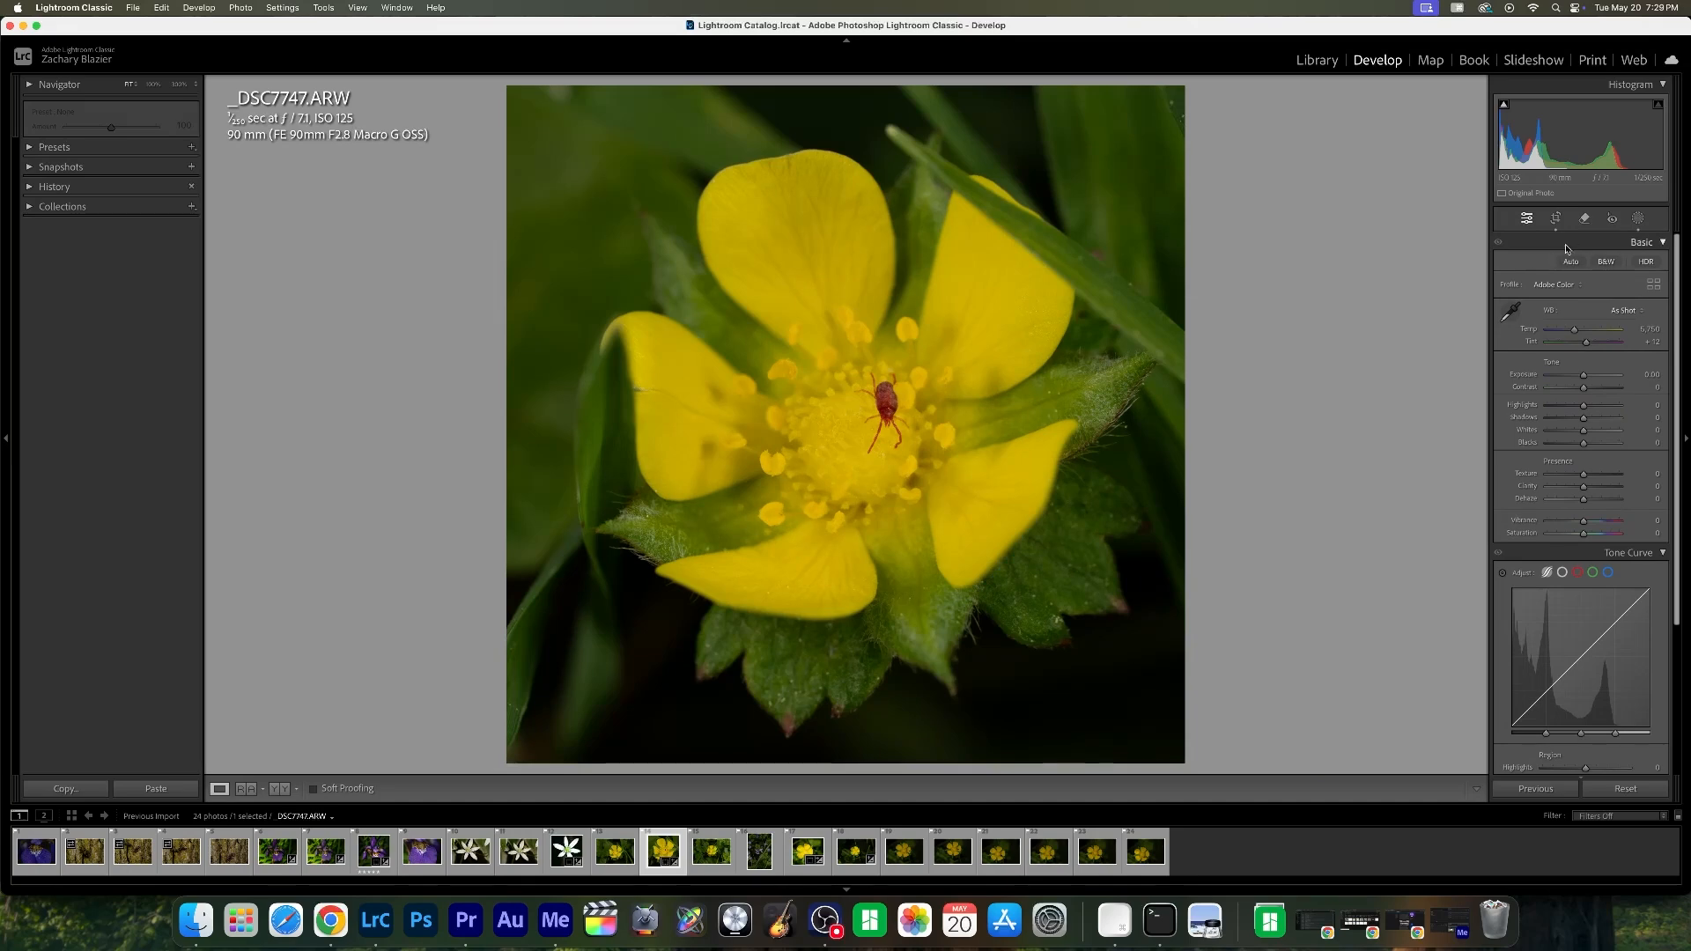
- Brush over the grass blade crossing the flower's upper-right petal and remove it with generative AI
left_click(1584, 218)
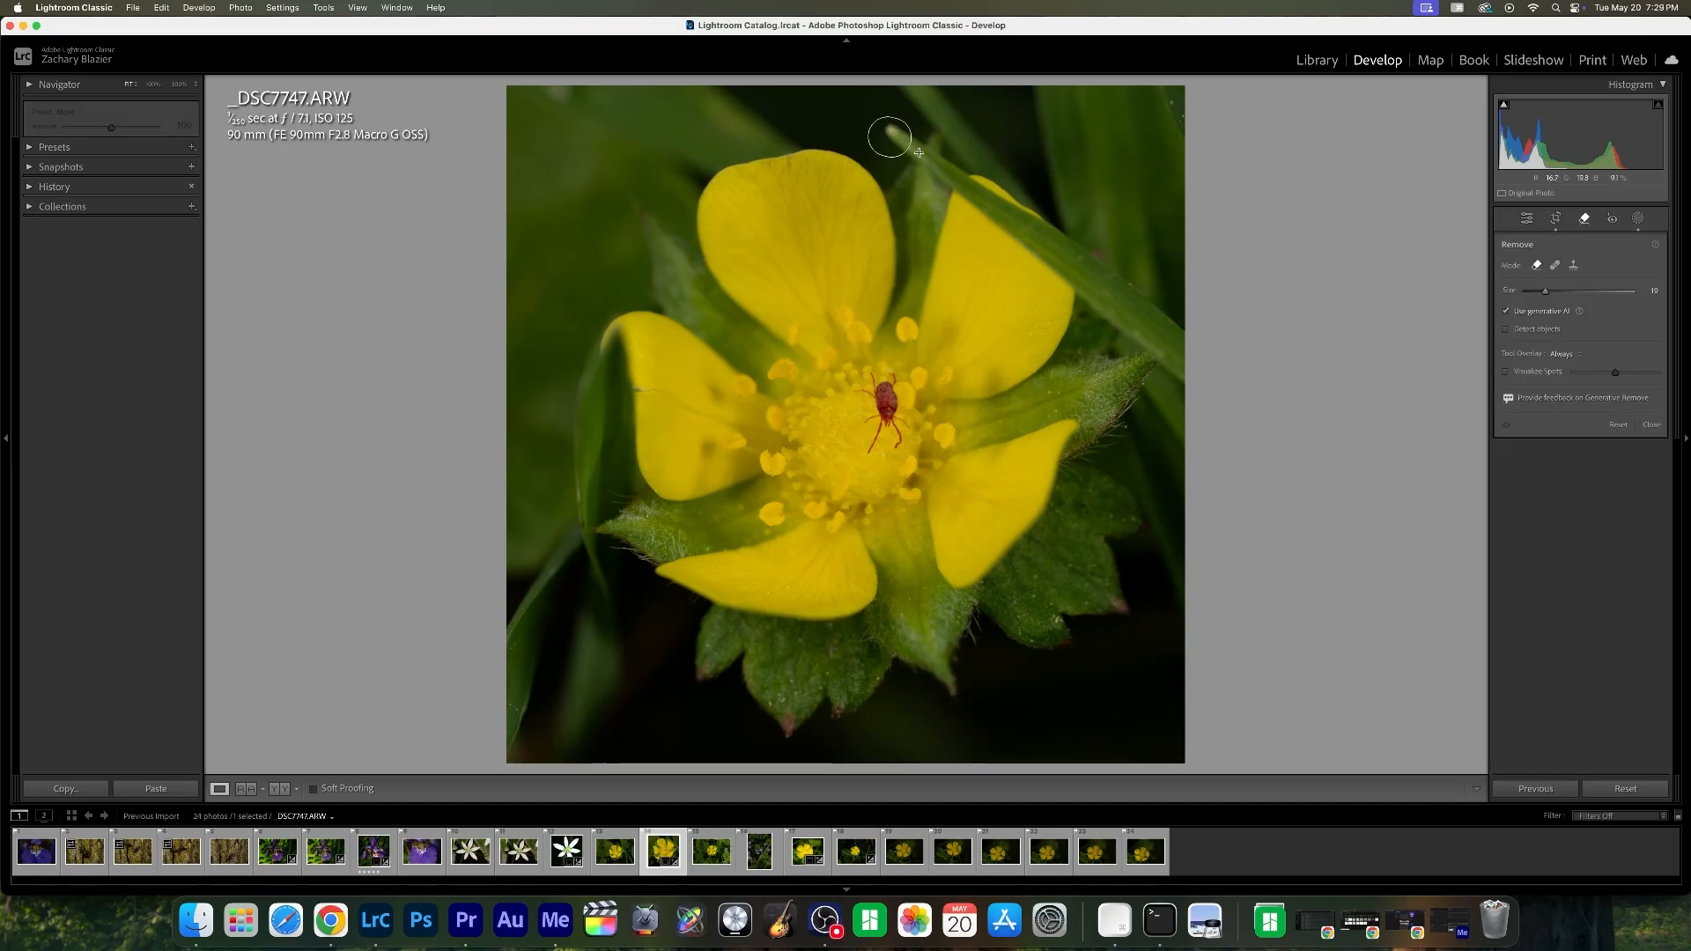
mouse_move(890, 137)
left_mouse_down()
mouse_move(1178, 328)
mouse_move(1180, 389)
left_mouse_up()
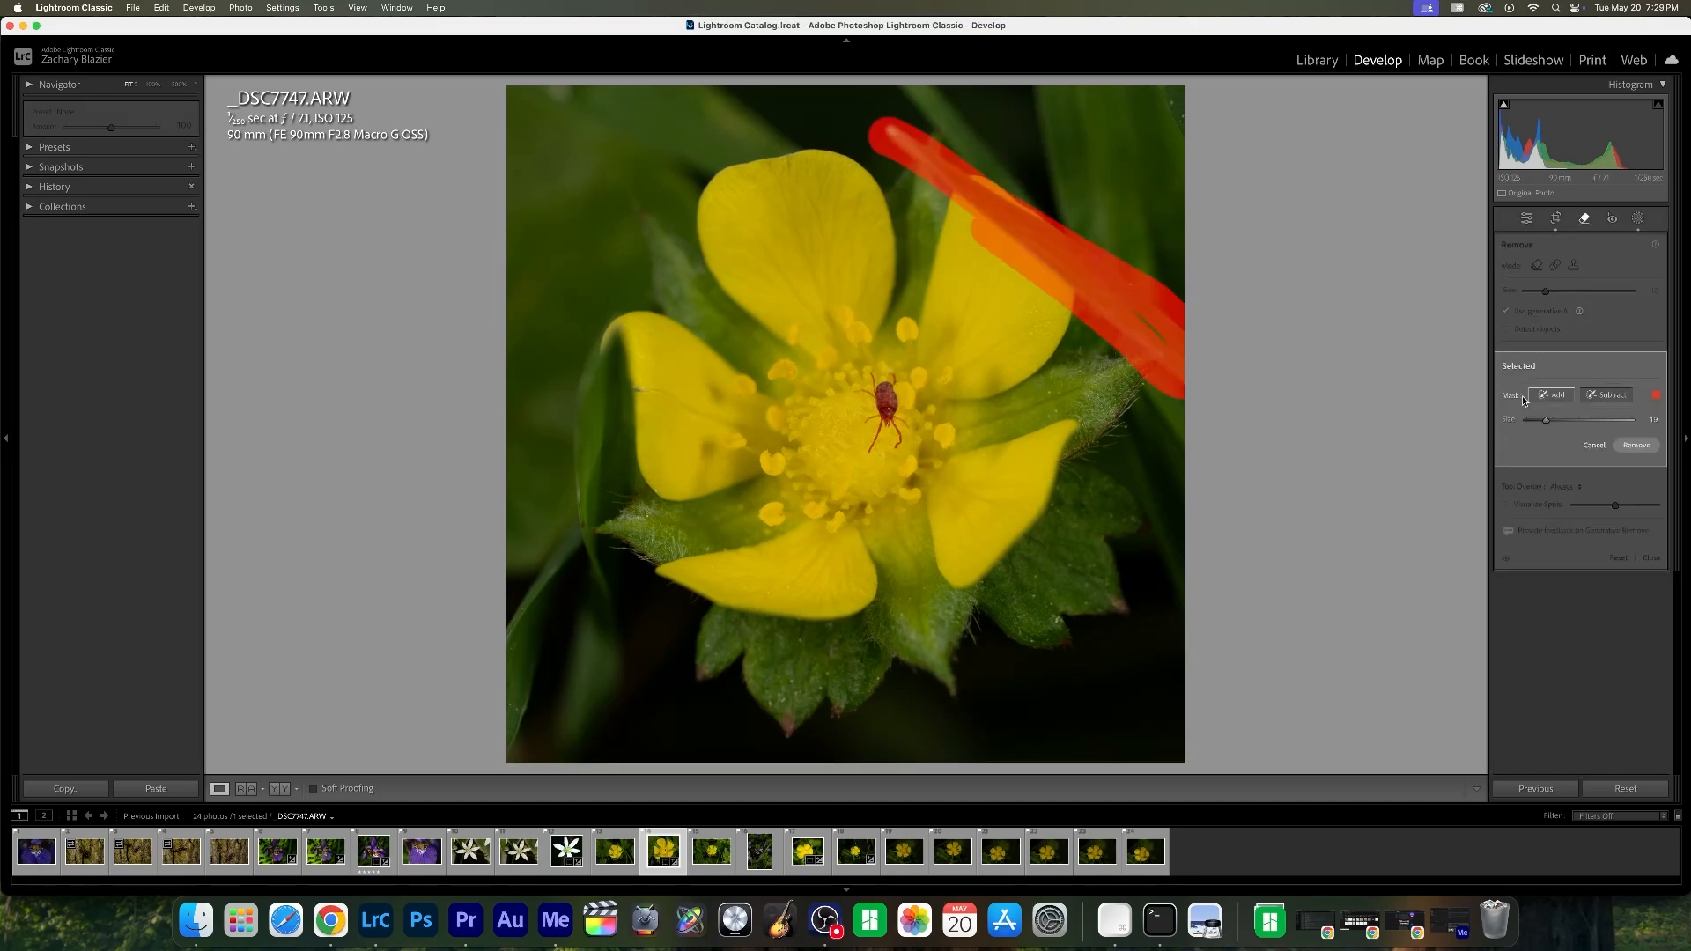
left_click(1637, 445)
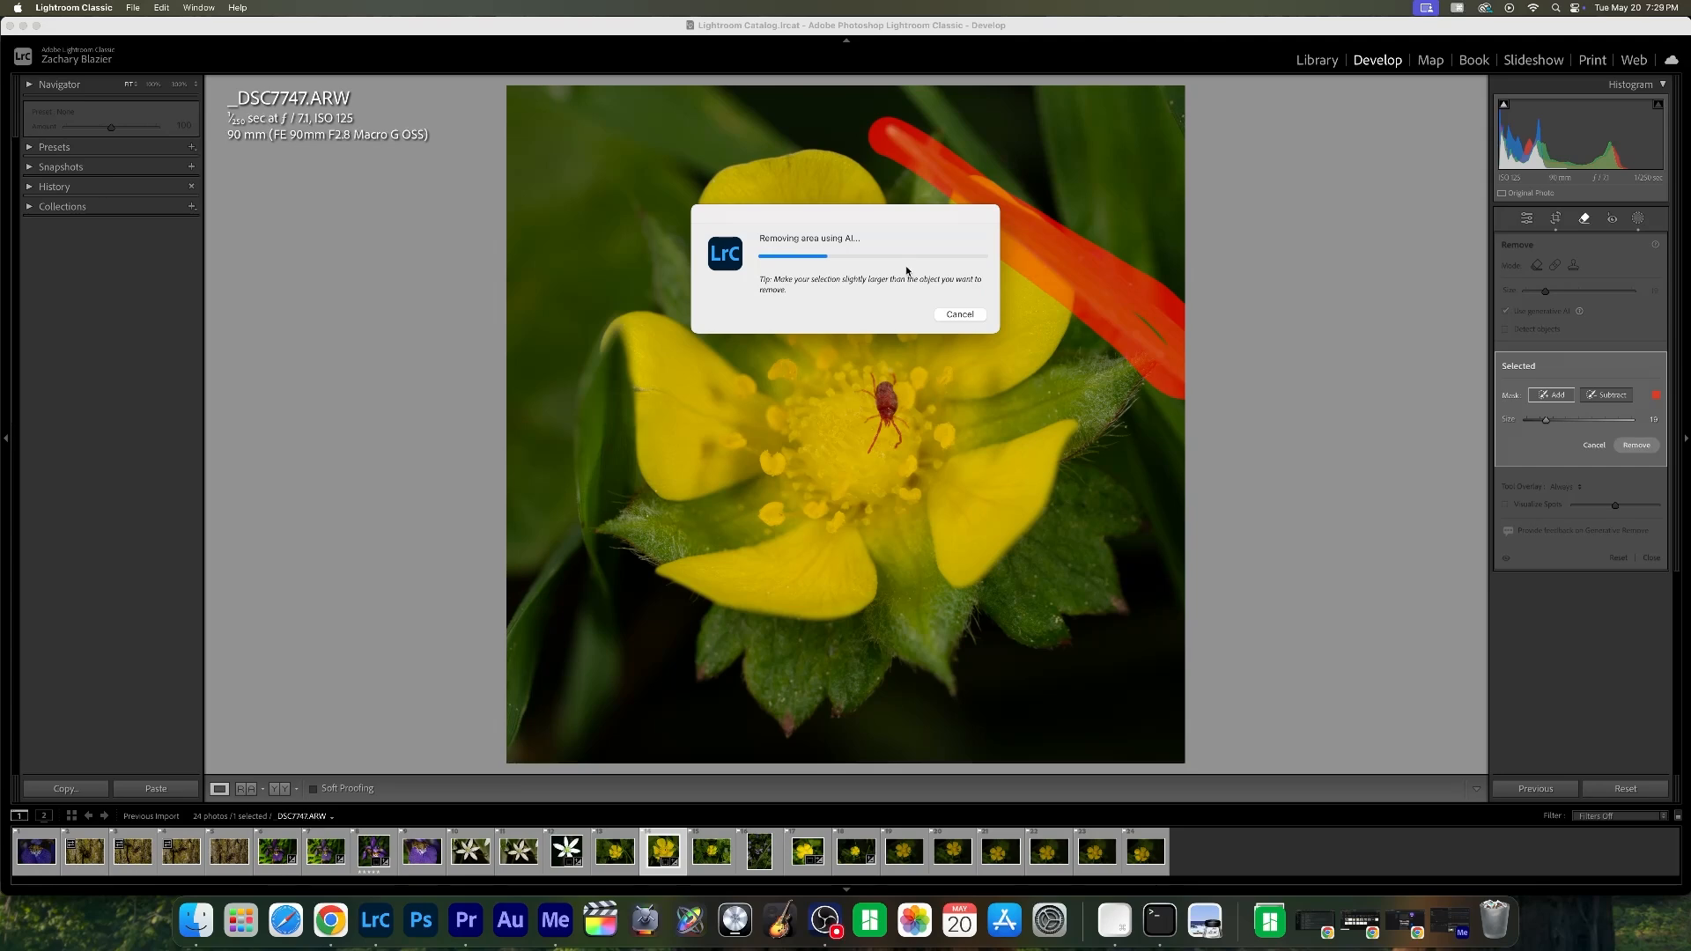
left_click(1528, 225)
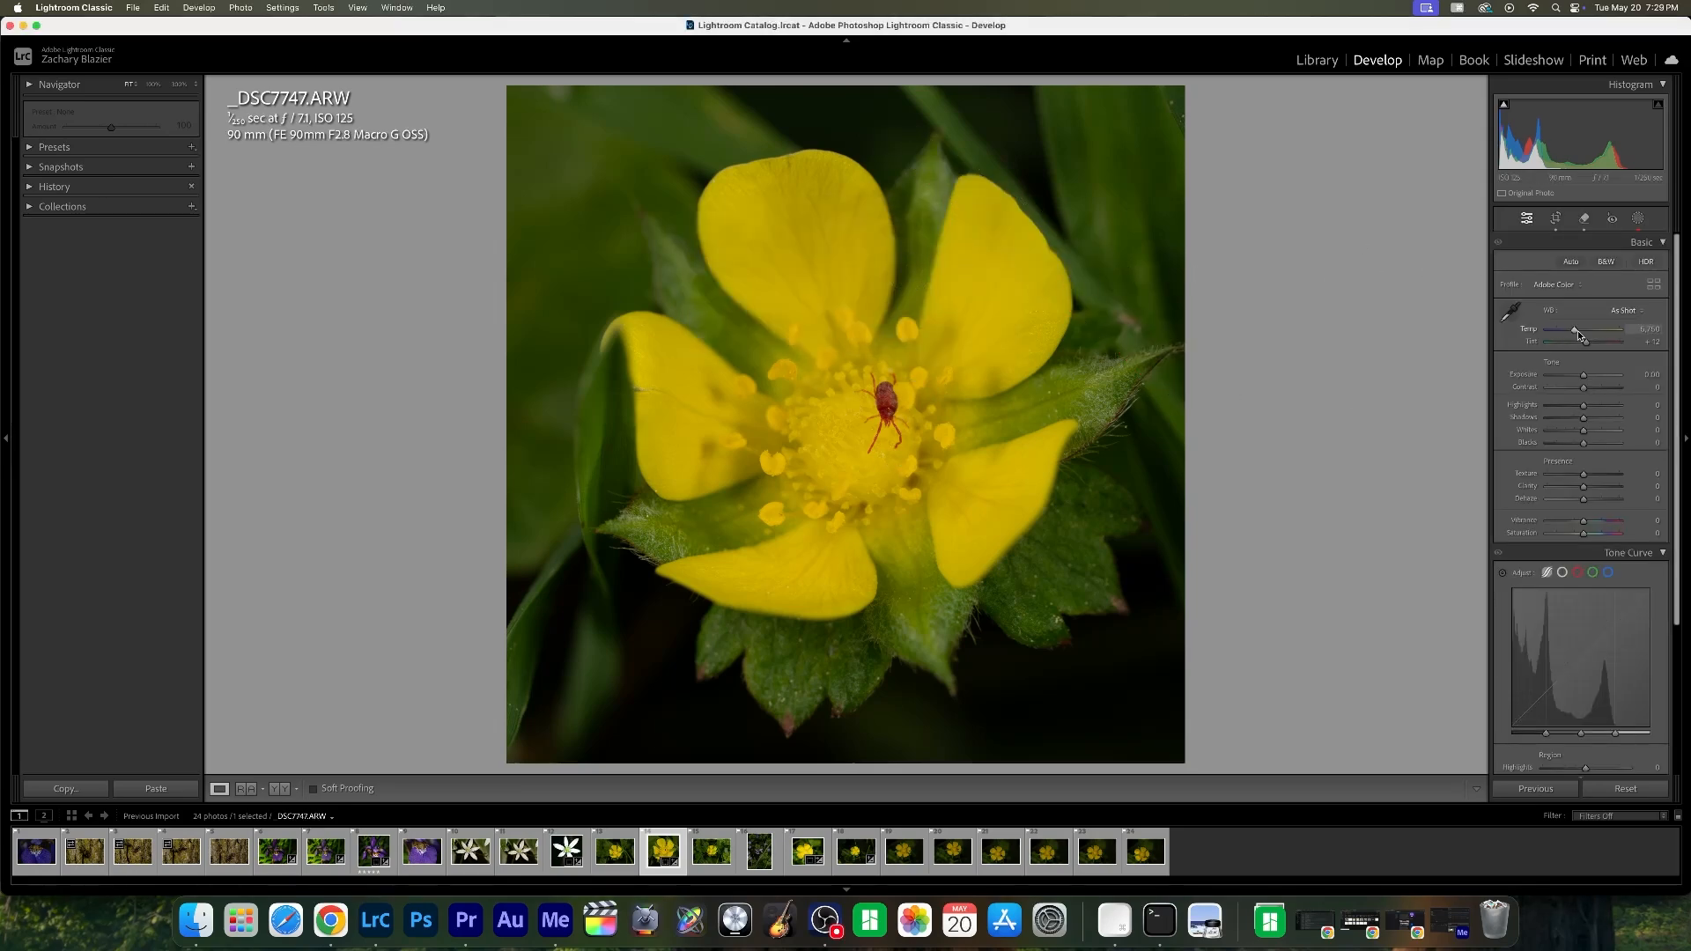
- Delete the existing Mask 1 from the yellow flower photo
left_click(1639, 220)
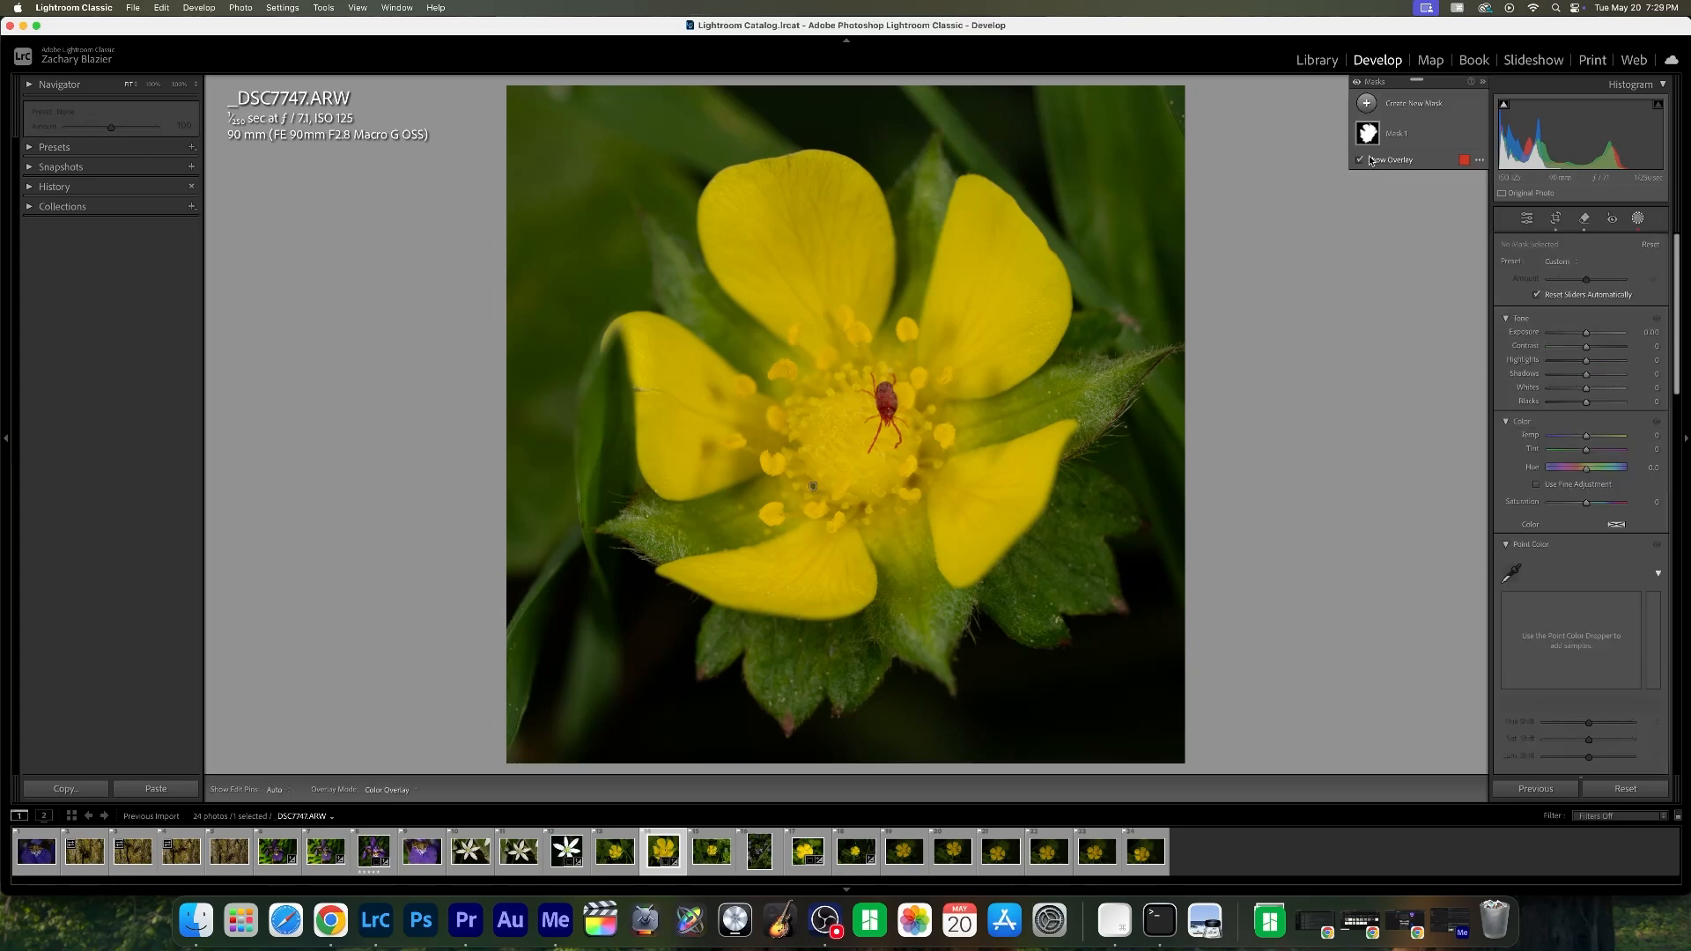
right_click(1371, 145)
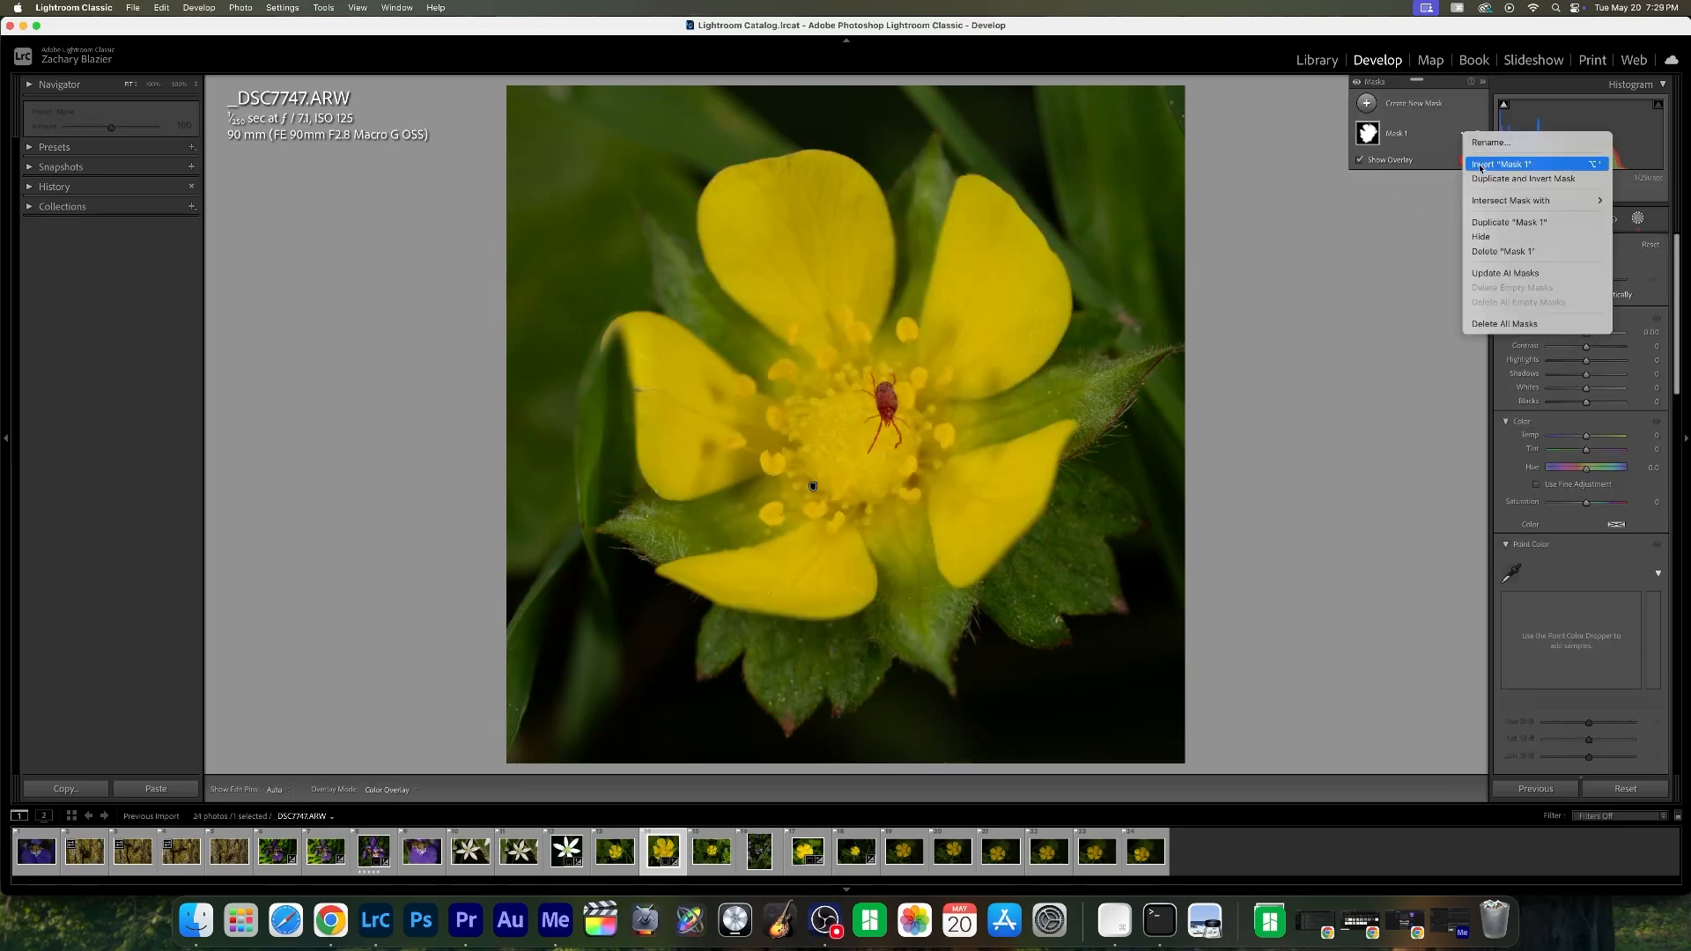
left_click(1498, 251)
- Create a brush mask and paint it over all five petals, the flower's centre and the inner sepals
key("k")
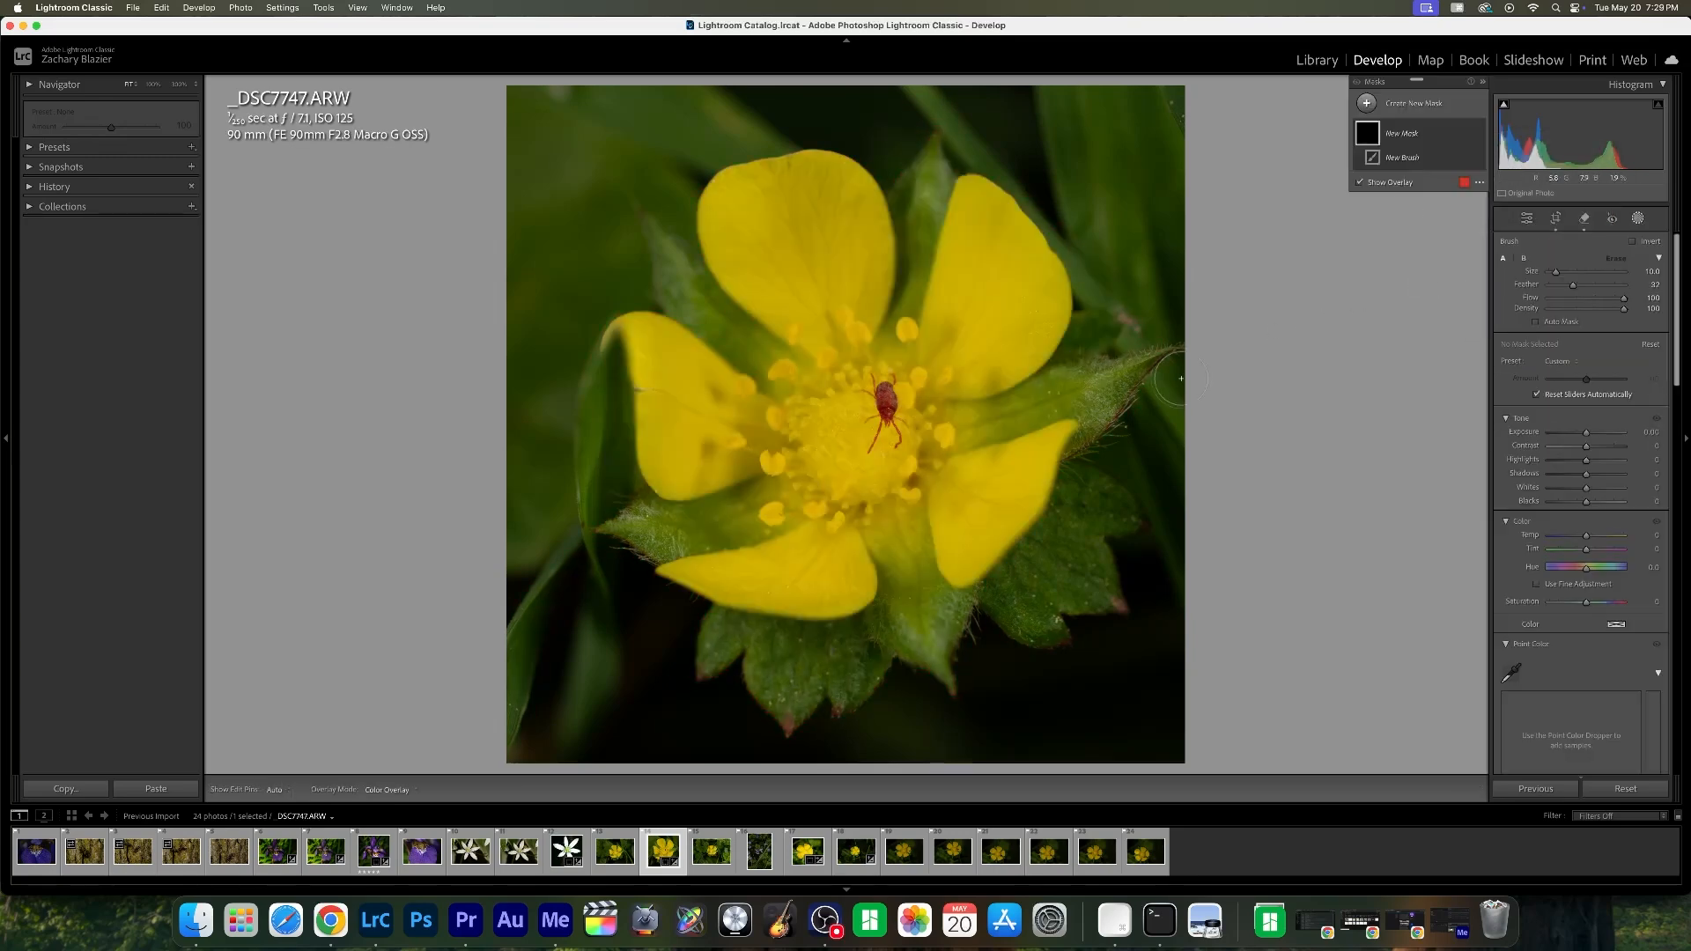
mouse_move(738, 198)
left_mouse_down()
mouse_move(756, 264)
mouse_move(738, 195)
mouse_move(815, 174)
mouse_move(851, 185)
mouse_move(874, 318)
left_mouse_up()
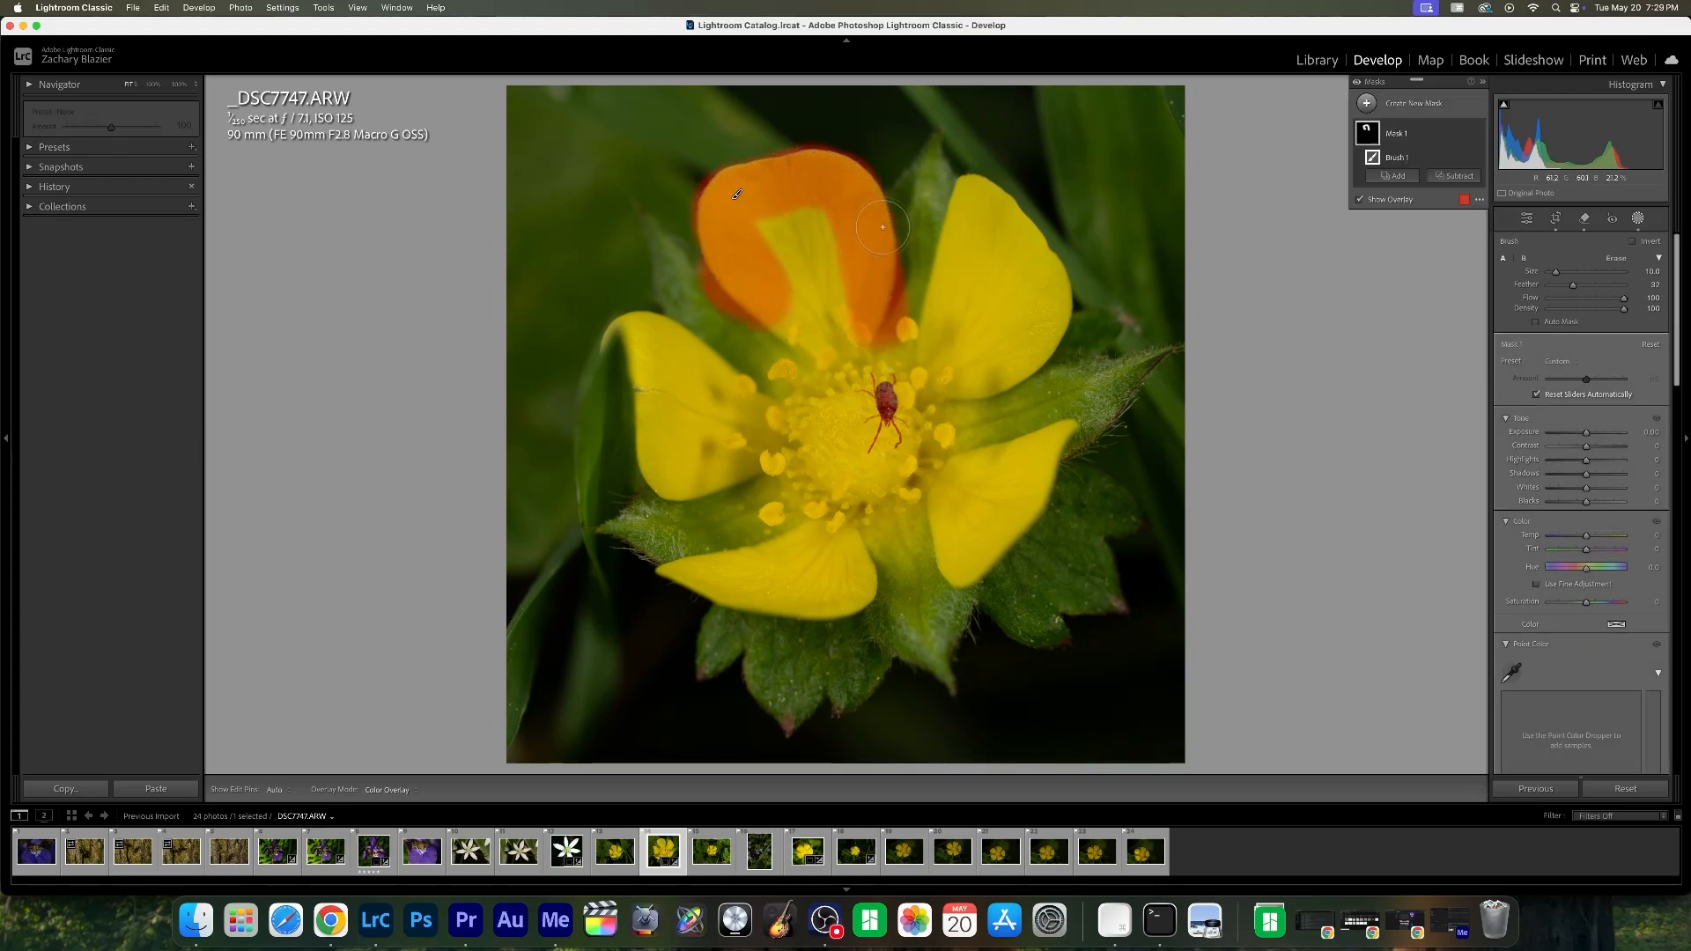
mouse_move(905, 215)
left_mouse_down()
mouse_move(956, 198)
mouse_move(1004, 231)
mouse_move(1040, 286)
mouse_move(1013, 356)
mouse_move(973, 304)
left_mouse_up()
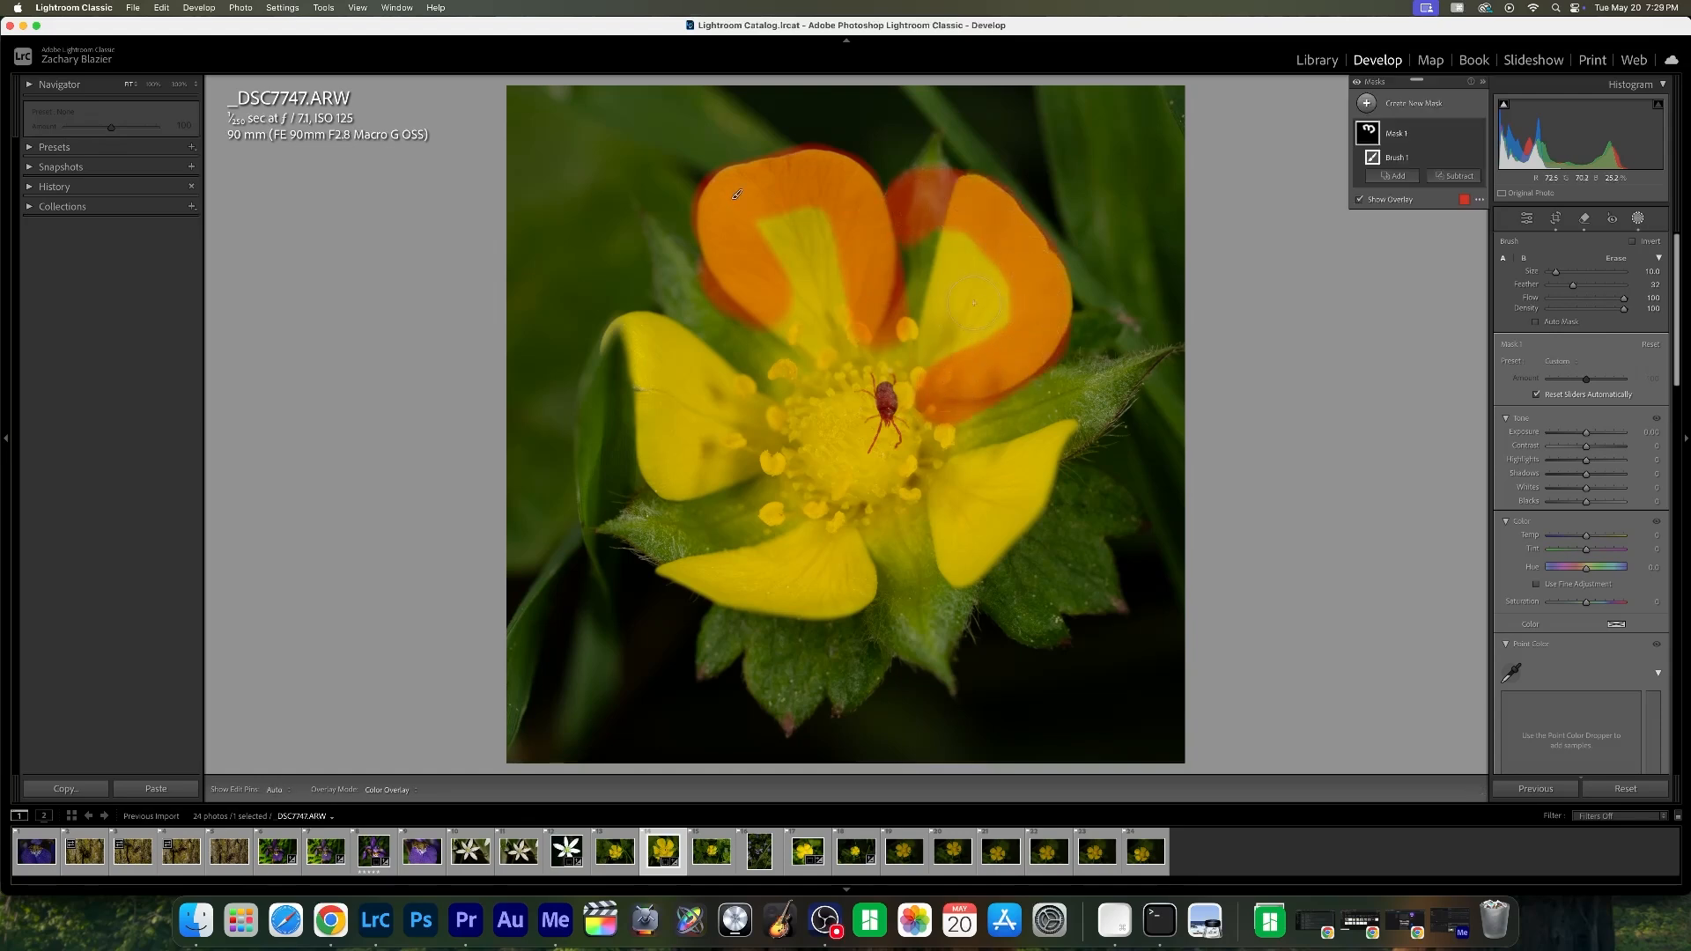
mouse_move(990, 411)
left_mouse_down()
mouse_move(1088, 382)
mouse_move(1082, 415)
mouse_move(976, 471)
mouse_move(1034, 474)
mouse_move(960, 564)
mouse_move(1018, 592)
mouse_move(1055, 568)
mouse_move(1093, 508)
left_mouse_up()
mouse_move(903, 621)
left_mouse_down()
mouse_move(944, 603)
mouse_move(817, 651)
mouse_move(770, 650)
mouse_move(751, 623)
mouse_move(945, 585)
mouse_move(900, 623)
mouse_move(783, 659)
mouse_move(736, 582)
mouse_move(659, 520)
mouse_move(681, 461)
mouse_move(652, 352)
mouse_move(733, 336)
mouse_move(746, 314)
mouse_move(692, 303)
mouse_move(792, 326)
mouse_move(806, 266)
left_mouse_up()
key("super+z")
mouse_move(789, 236)
left_mouse_down()
mouse_move(904, 283)
mouse_move(935, 255)
mouse_move(991, 290)
mouse_move(918, 282)
mouse_move(952, 311)
mouse_move(895, 427)
mouse_move(947, 423)
mouse_move(983, 461)
mouse_move(878, 599)
mouse_move(708, 522)
left_mouse_up()
mouse_move(836, 352)
left_mouse_down()
mouse_move(919, 529)
mouse_move(783, 573)
mouse_move(744, 426)
mouse_move(796, 379)
mouse_move(791, 491)
mouse_move(858, 512)
left_mouse_up()
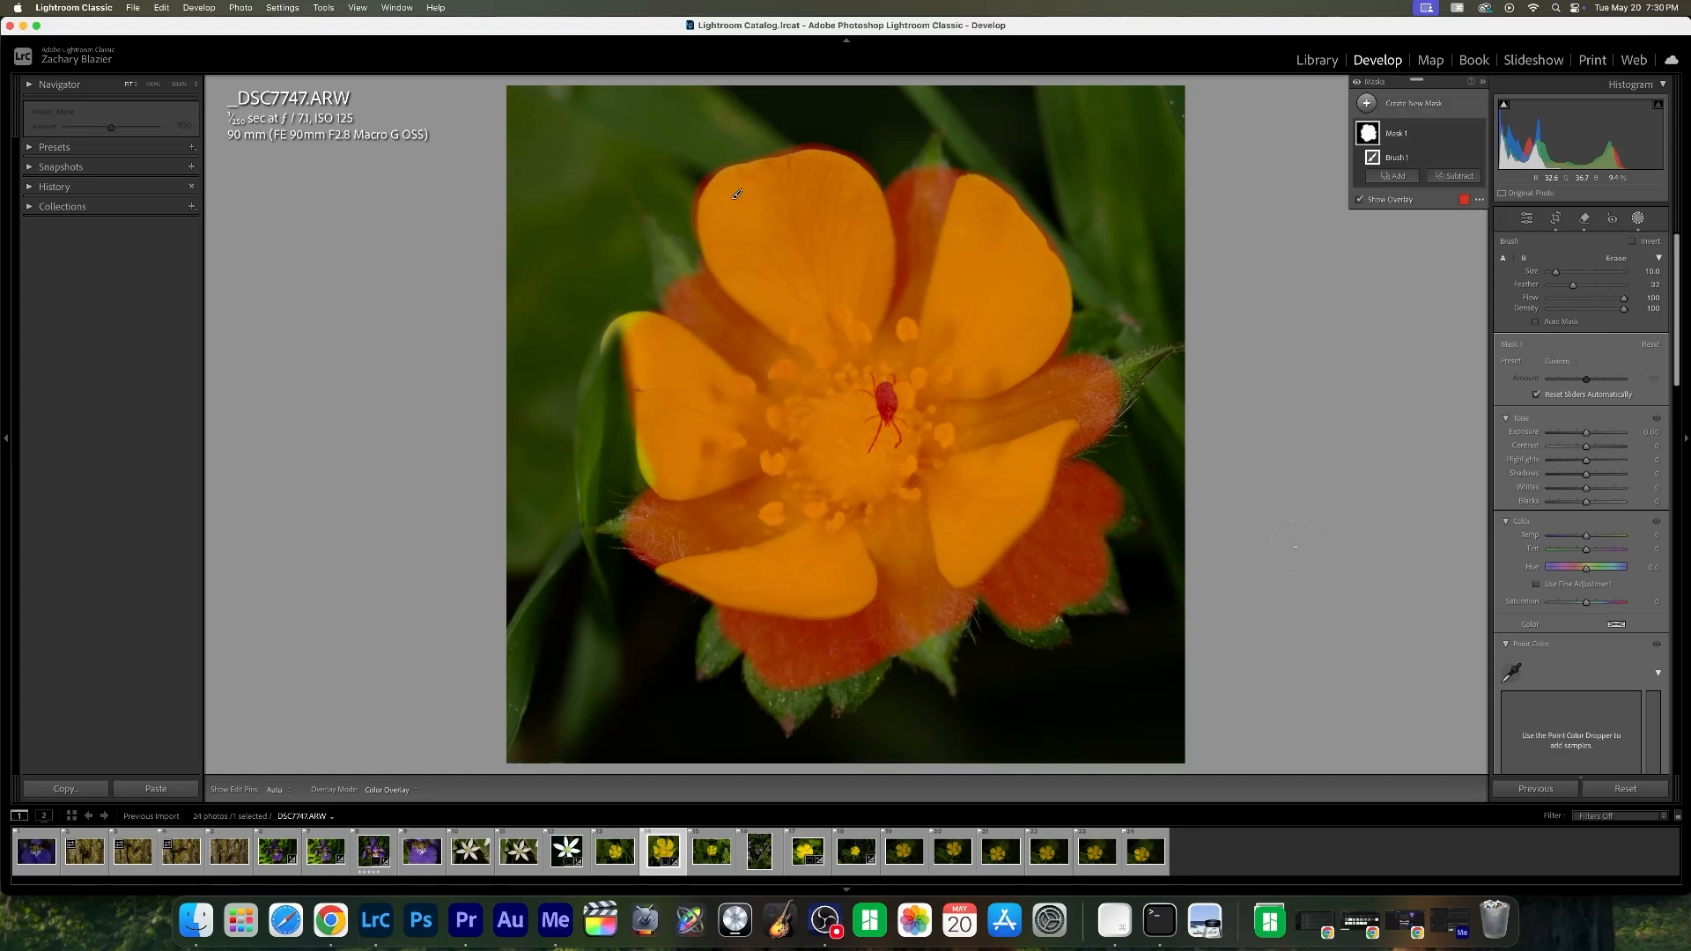
- Reduce the mask brush size to 2.0 and extend the mask over the leaf tip at the flower's lower left
left_click(855, 903)
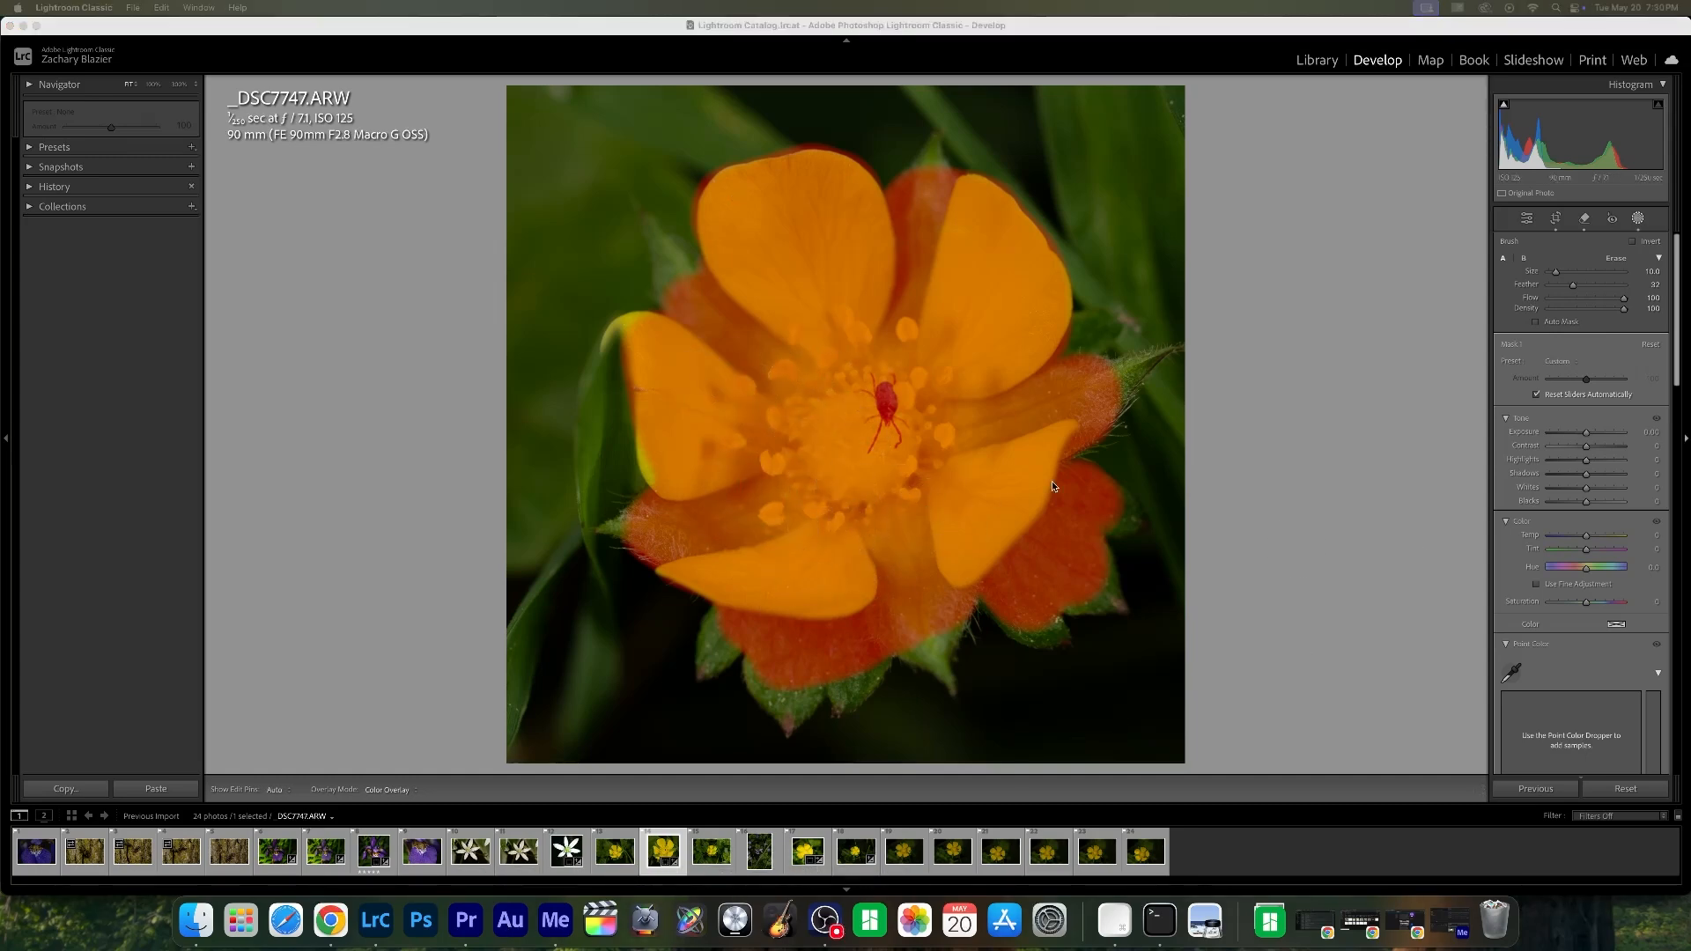
left_click(828, 564)
scroll(784, 673, "down", 2)
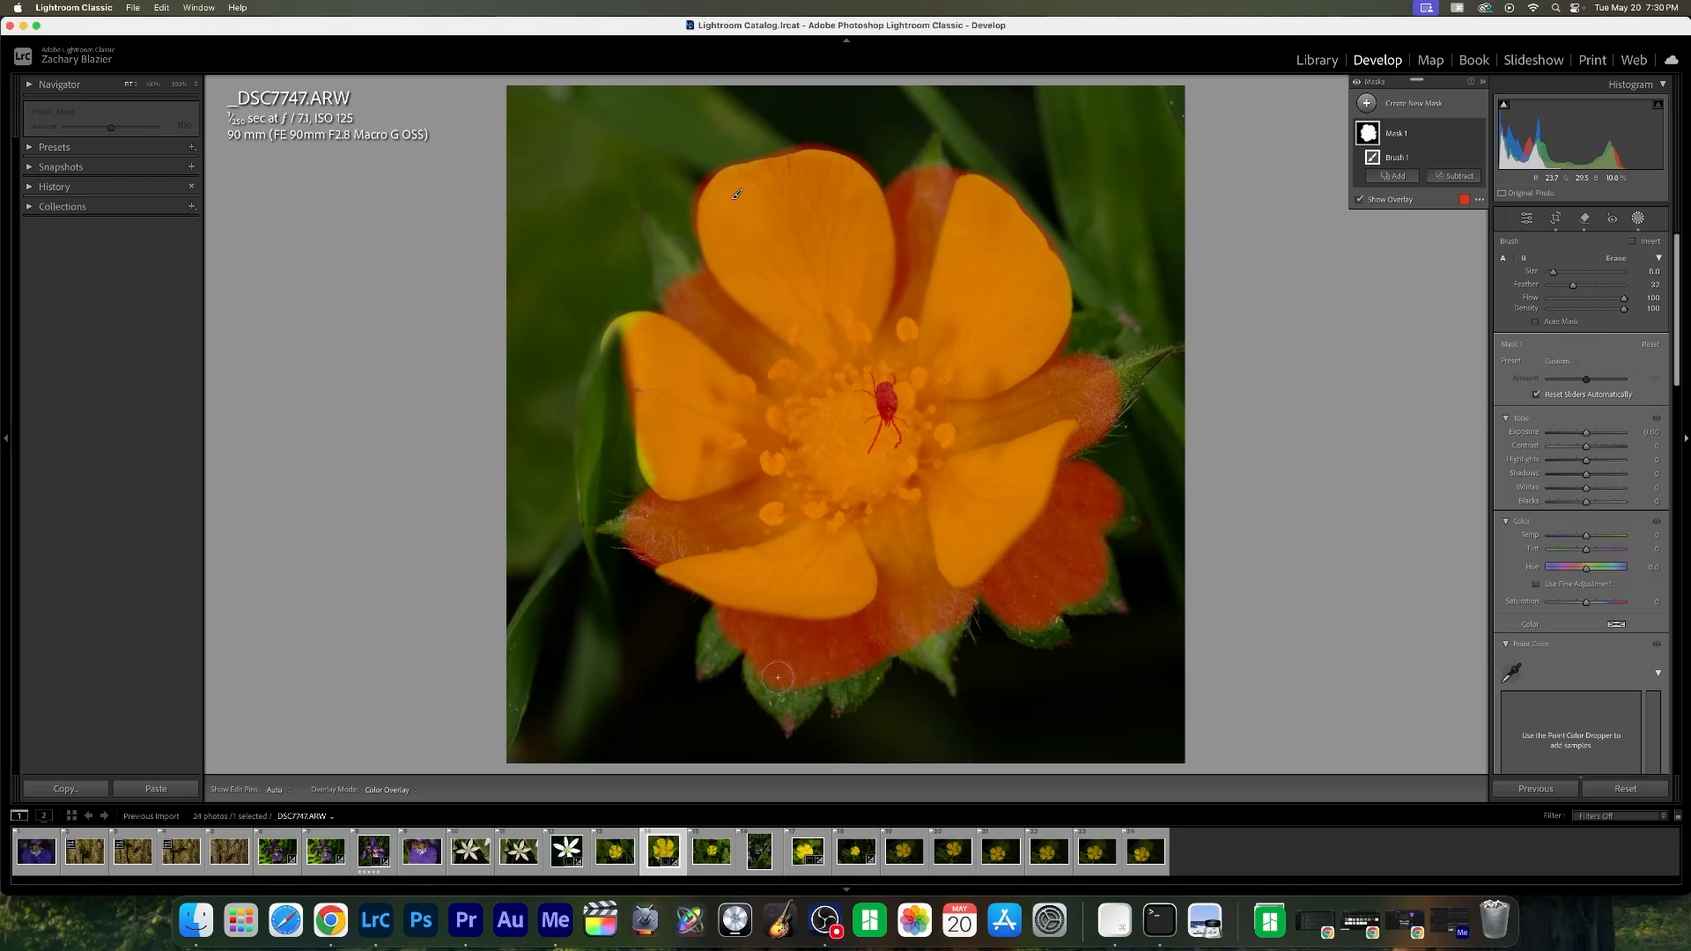
key("h")
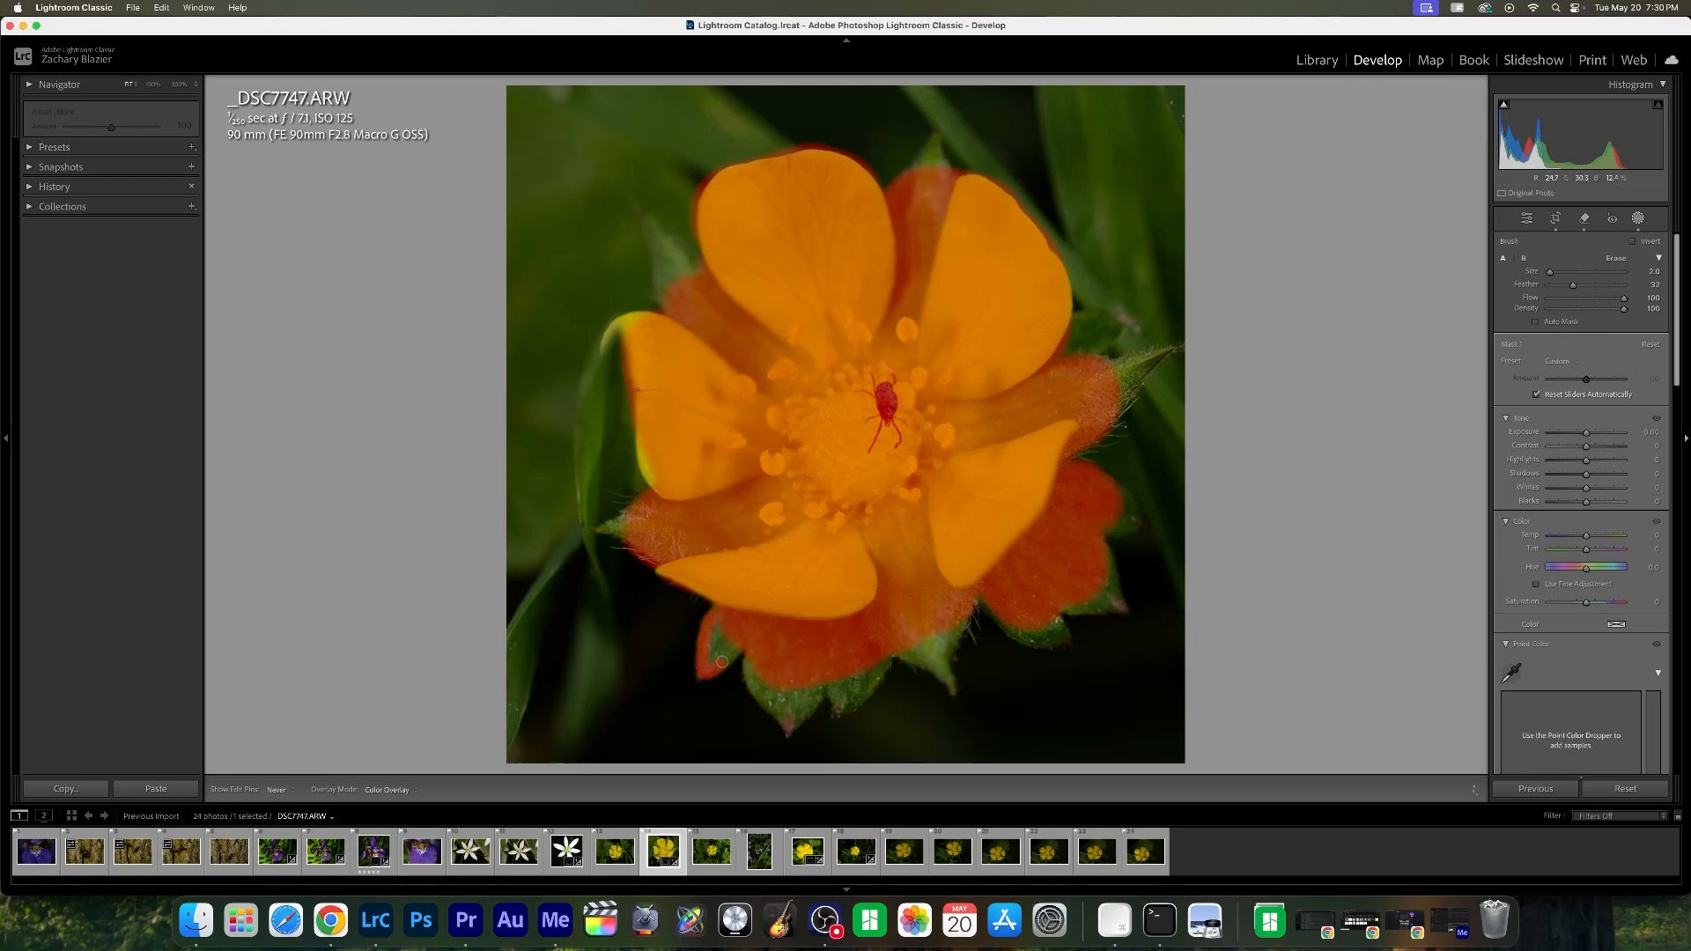
key("super+z")
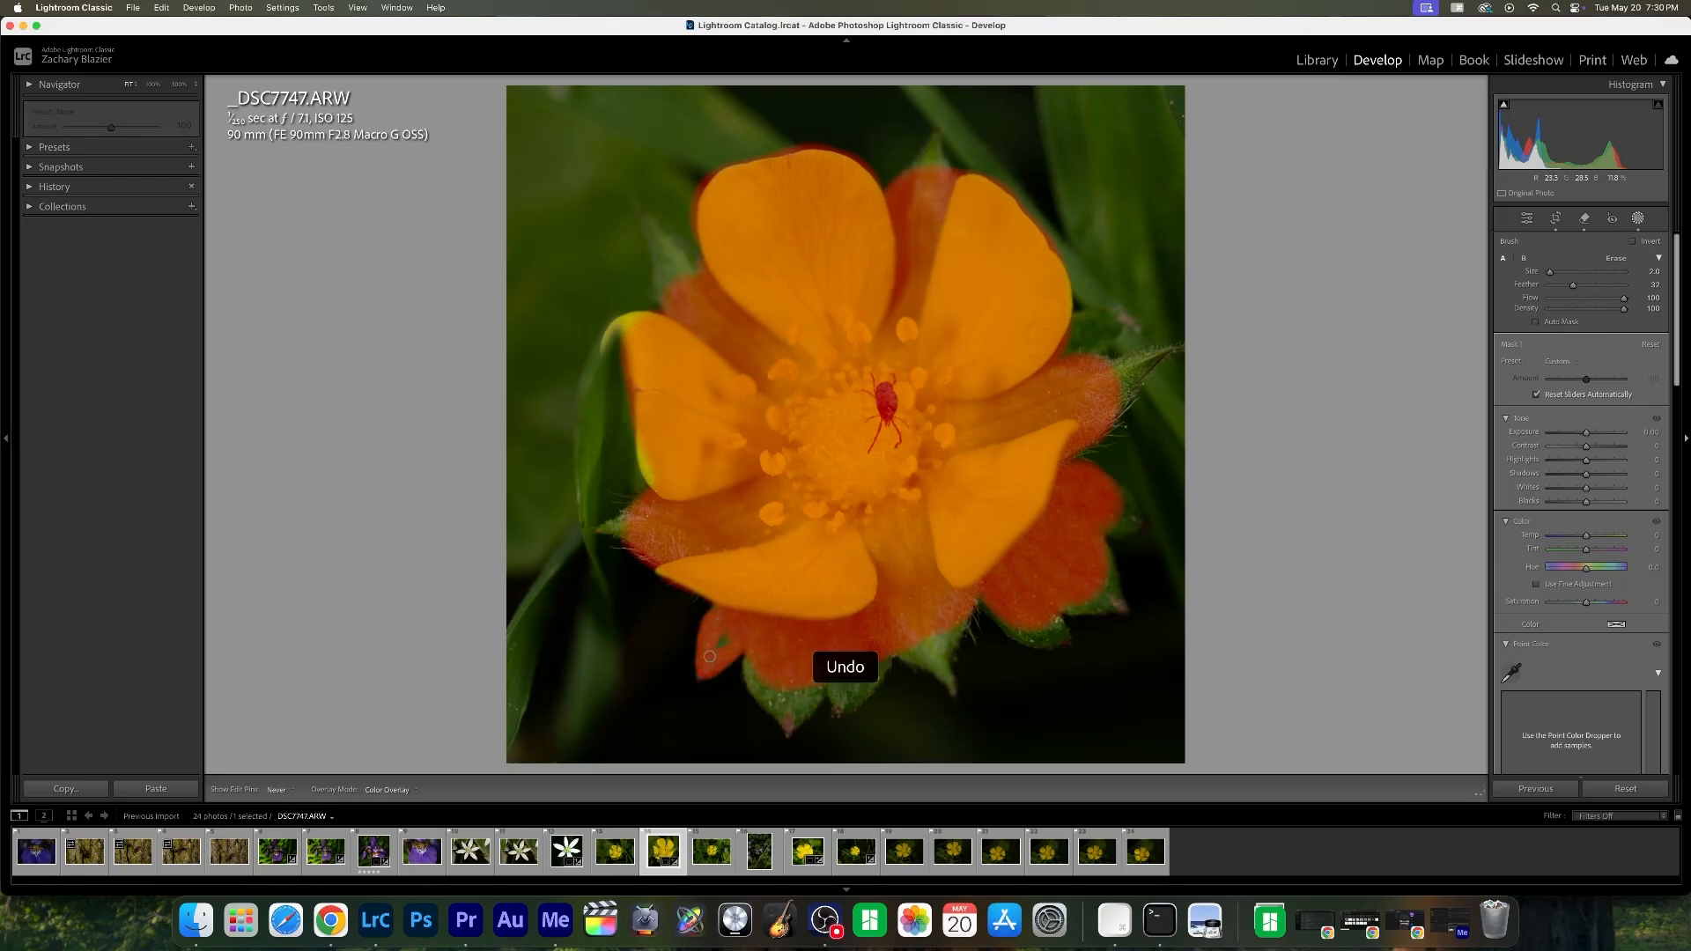
mouse_move(718, 642)
left_mouse_down()
mouse_move(722, 623)
mouse_move(757, 672)
left_mouse_up()
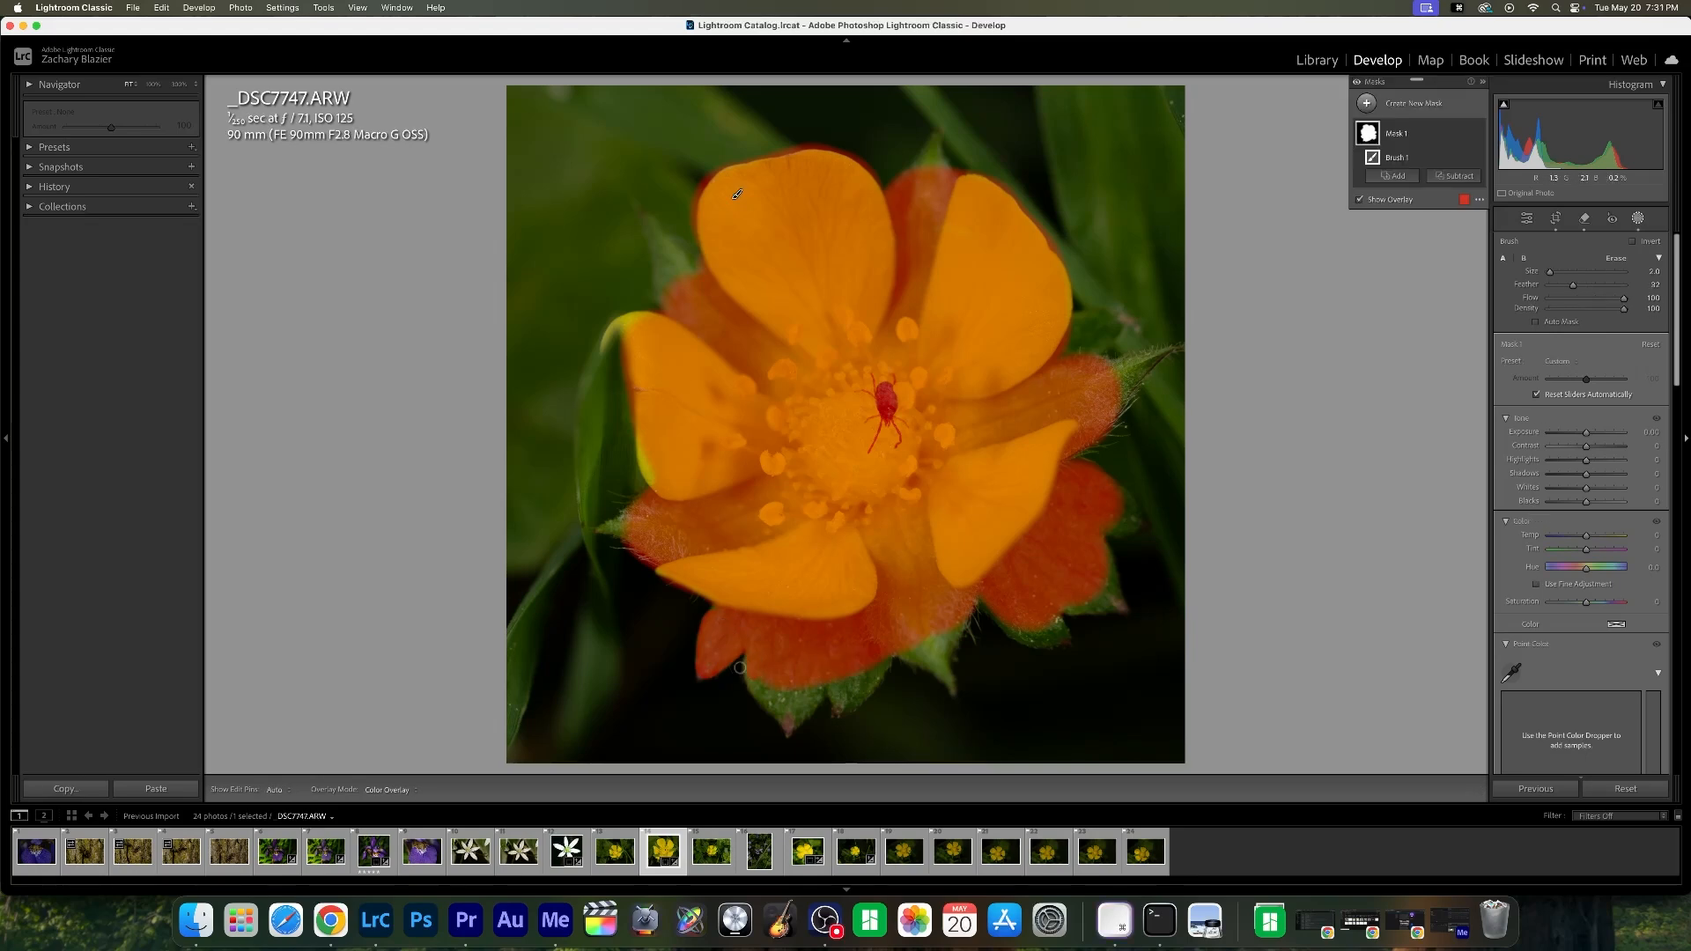
- Paint the mask over the pointed leaf lobe at the very bottom of the flower
key("h")
key("h")
key("h")
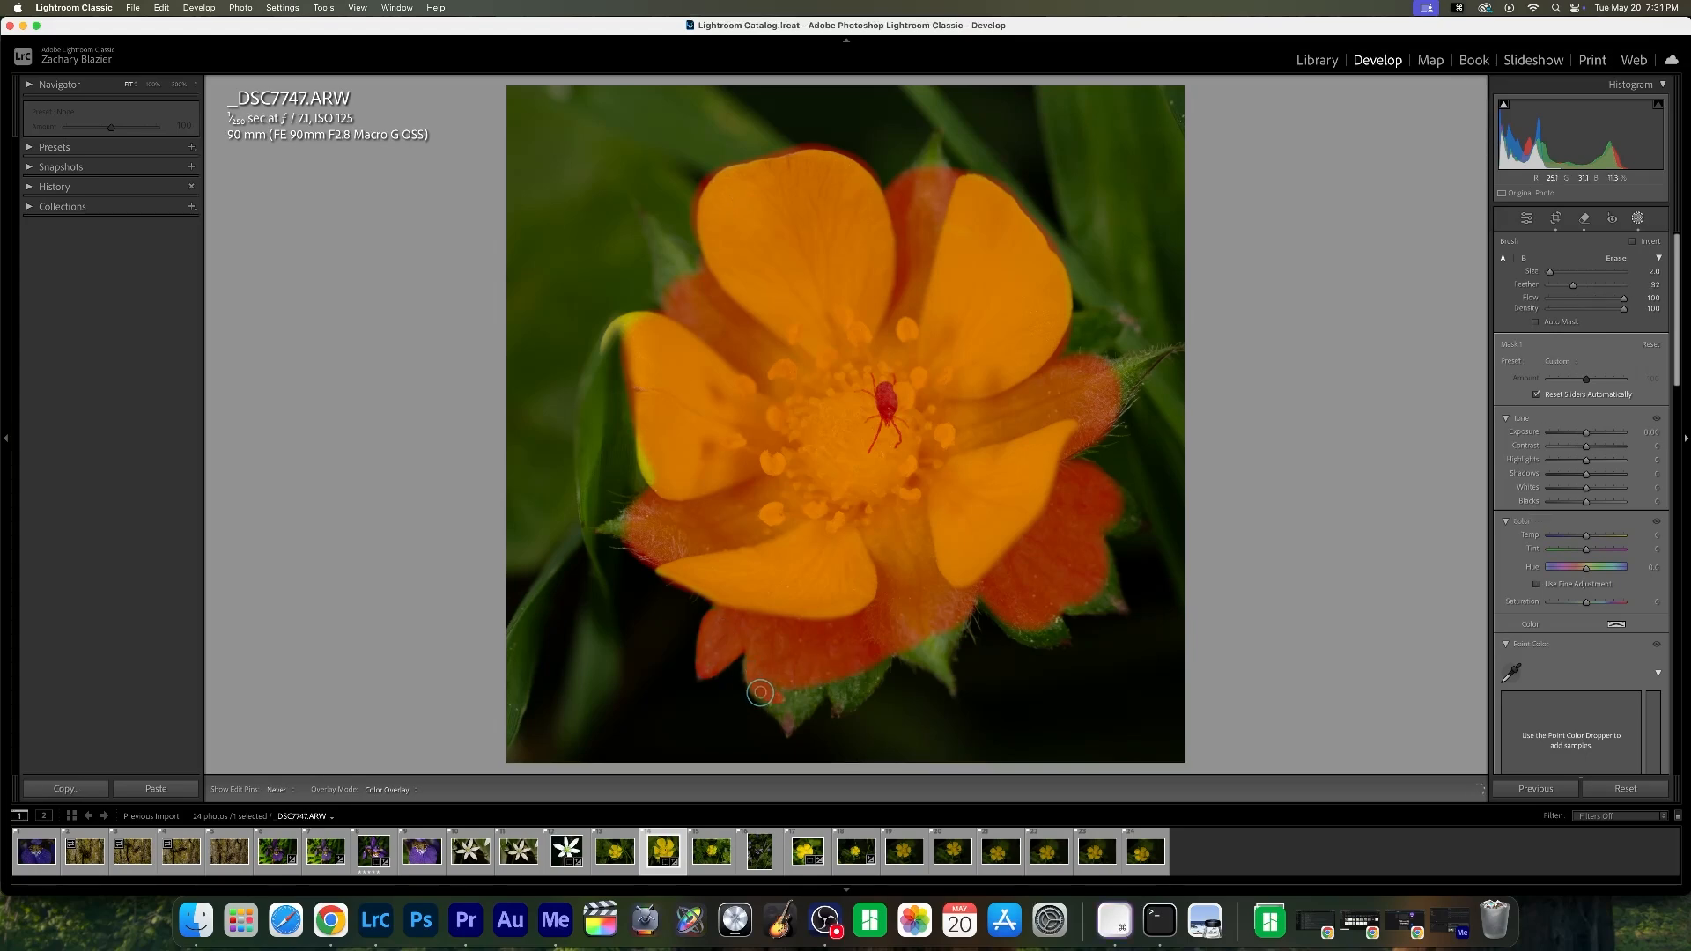
mouse_move(760, 692)
left_mouse_down()
mouse_move(784, 715)
mouse_move(815, 705)
mouse_move(781, 695)
left_mouse_up()
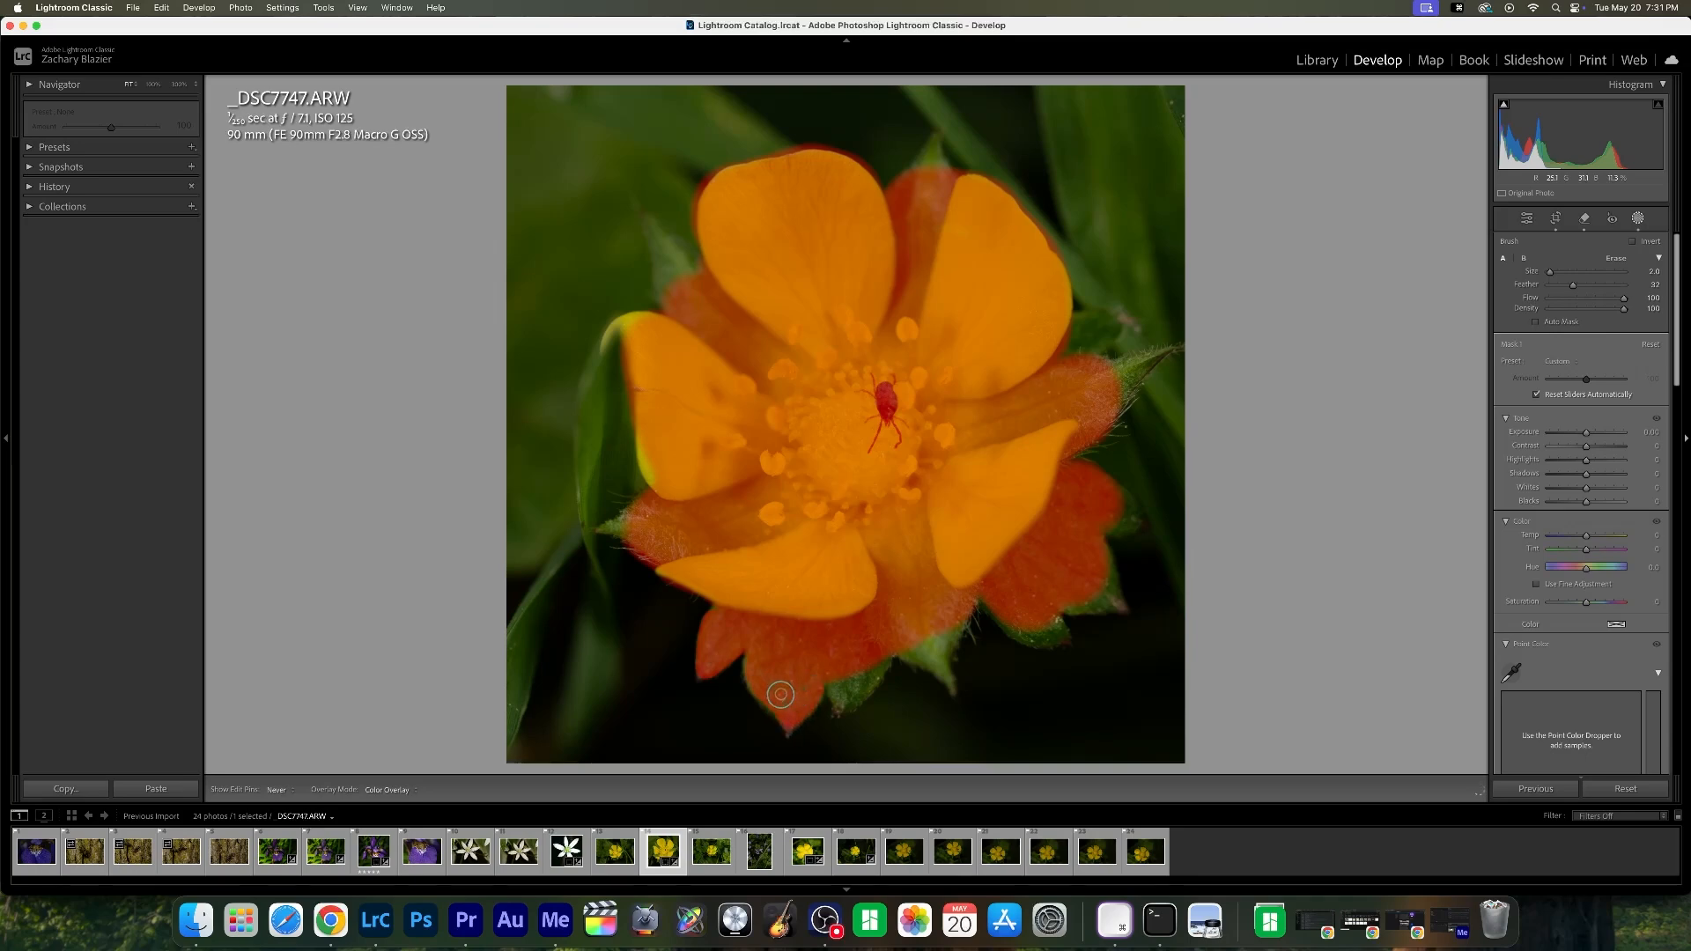
key("h")
key("h")
key("h")
- Lower the brush feather to 4 and mask the sepal tip below the flower's bottom petals
left_click_drag(1573, 285, 1552, 285)
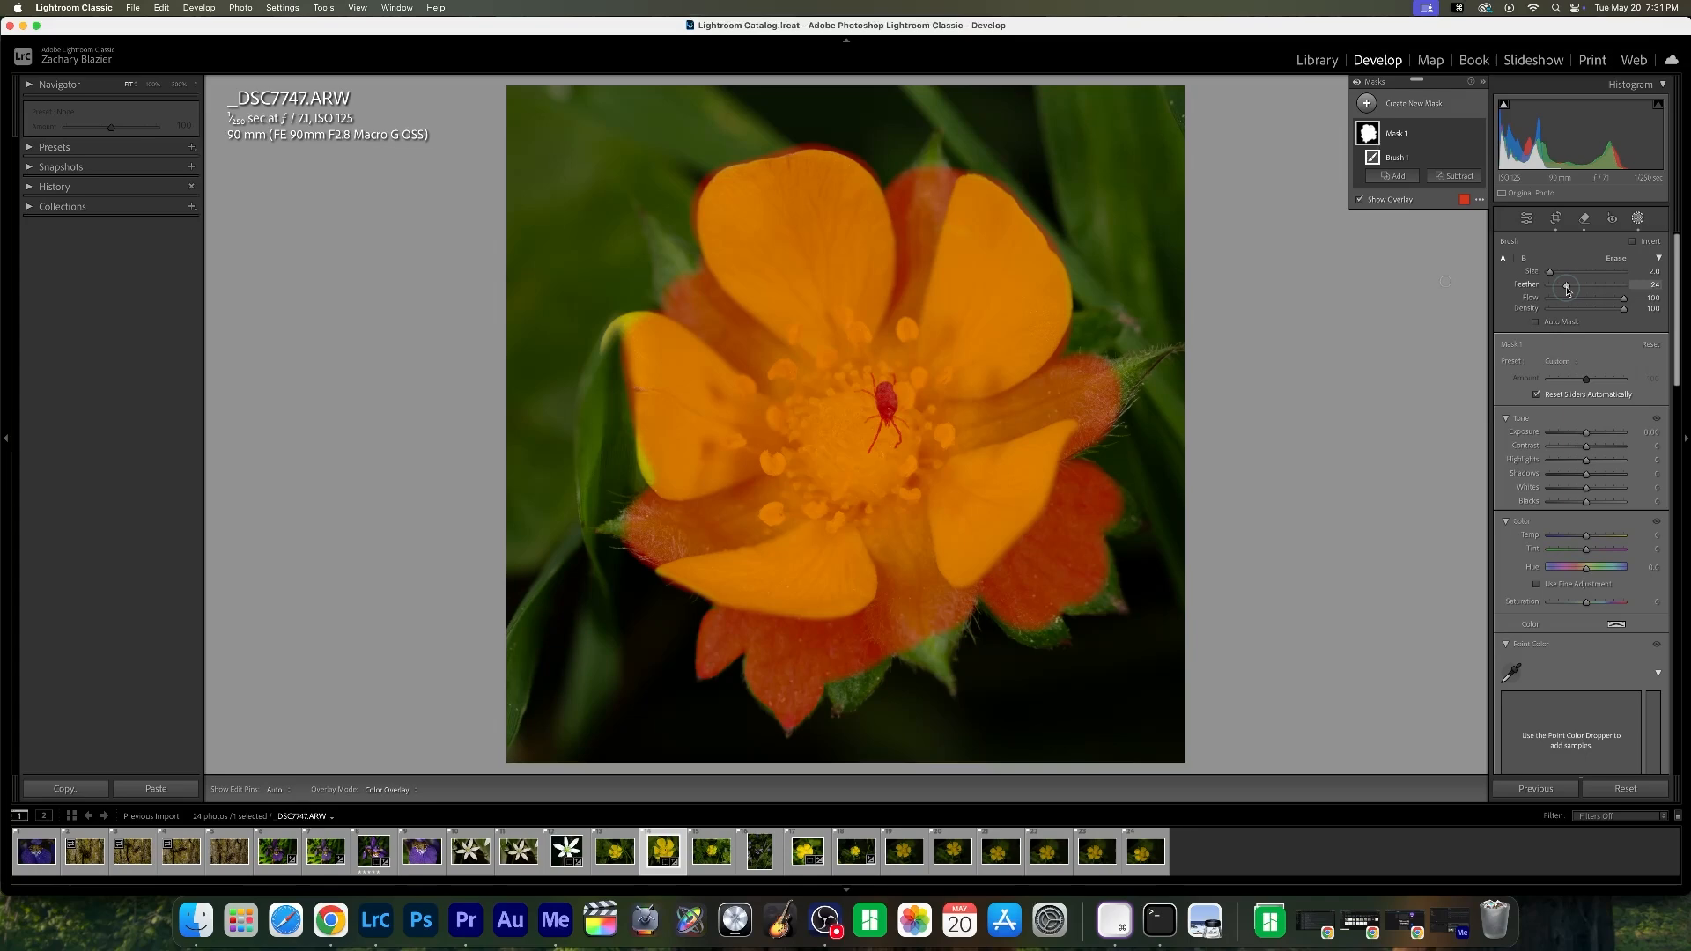
key("h")
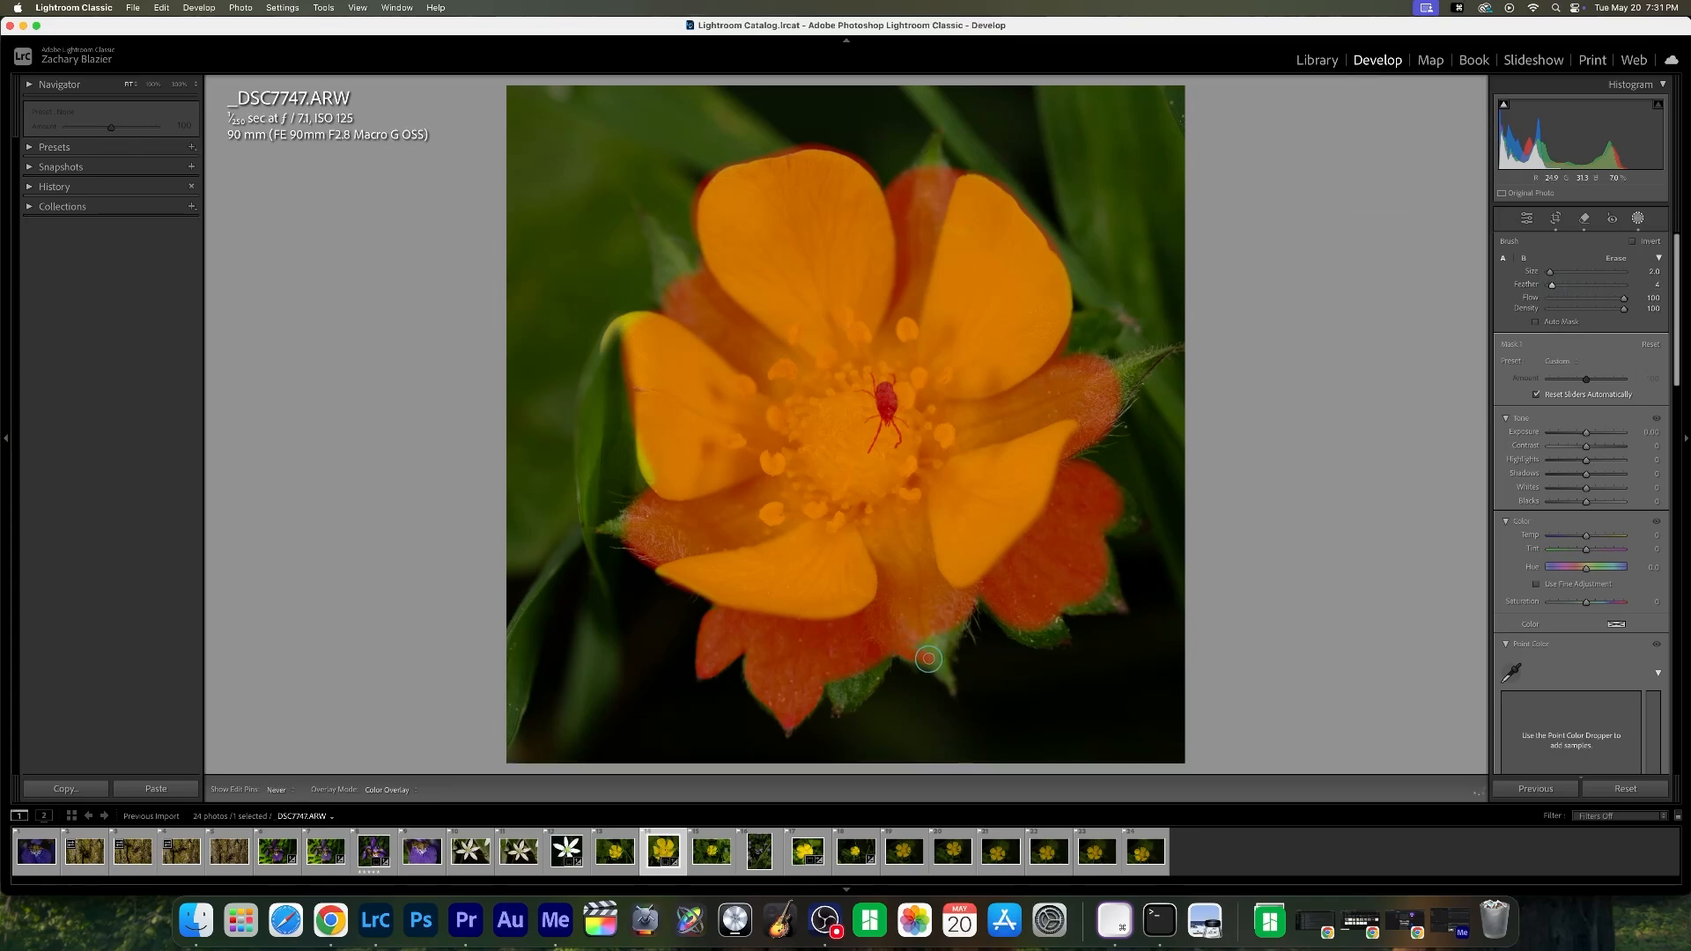
mouse_move(942, 662)
left_mouse_down()
mouse_move(947, 635)
mouse_move(936, 656)
left_mouse_up()
key("h")
- Raise the brush feather slightly and mask the remaining small bottom lobe and the lower-right leaf's edges
left_click_drag(1557, 288, 1561, 285)
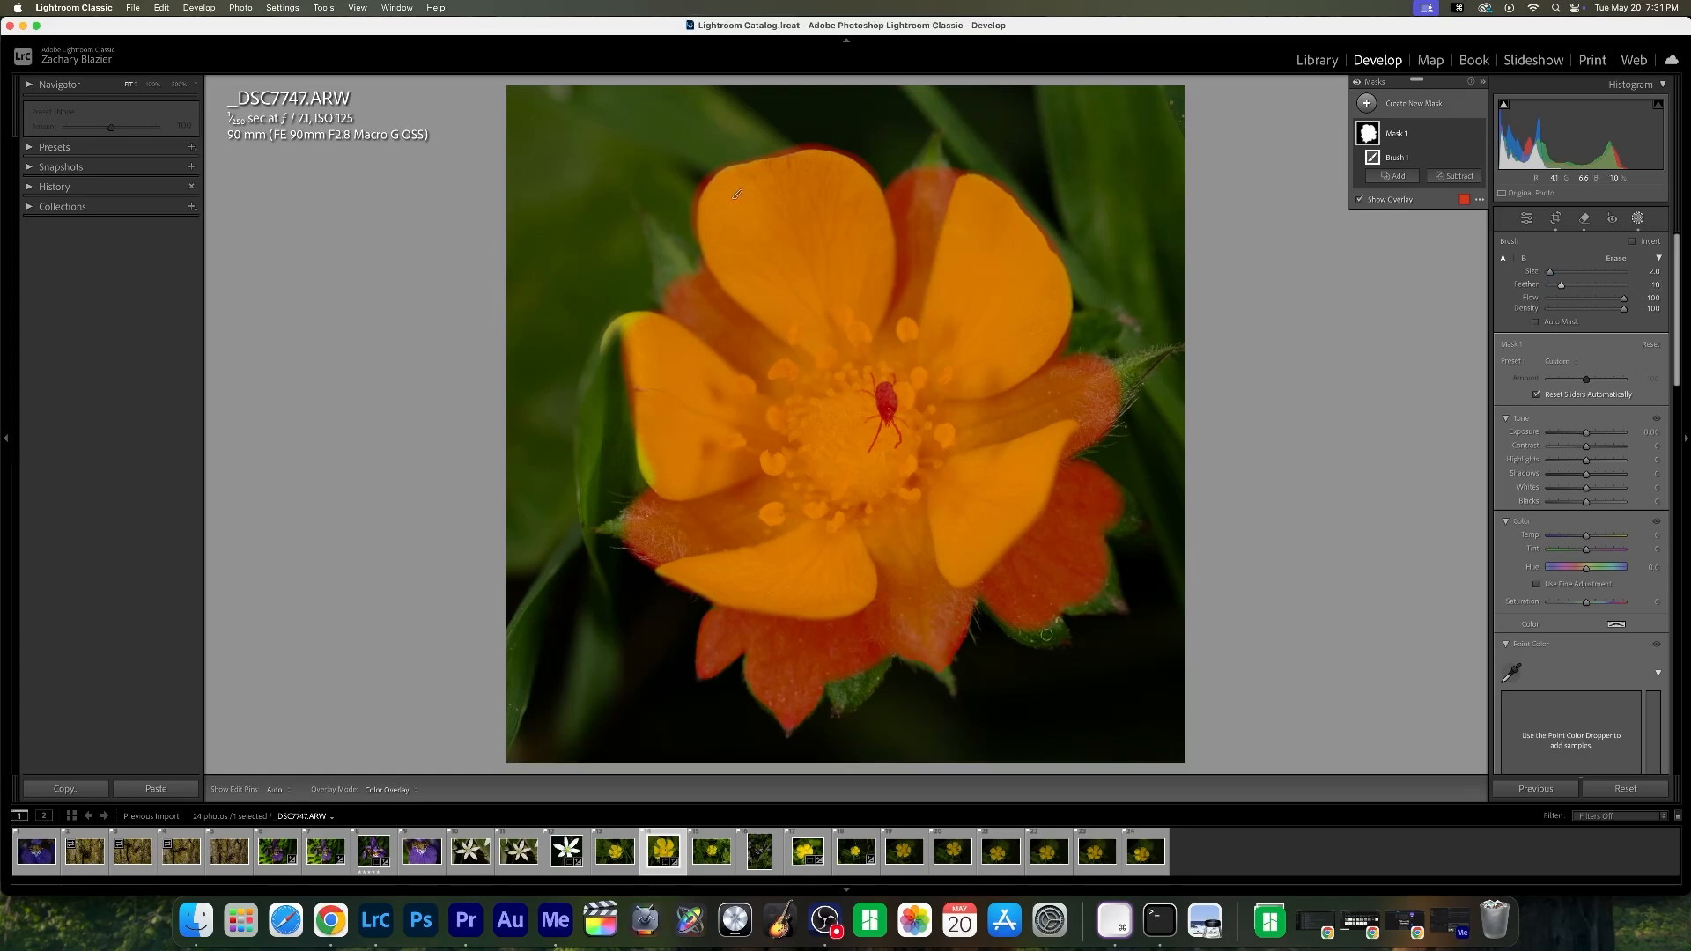
key("h")
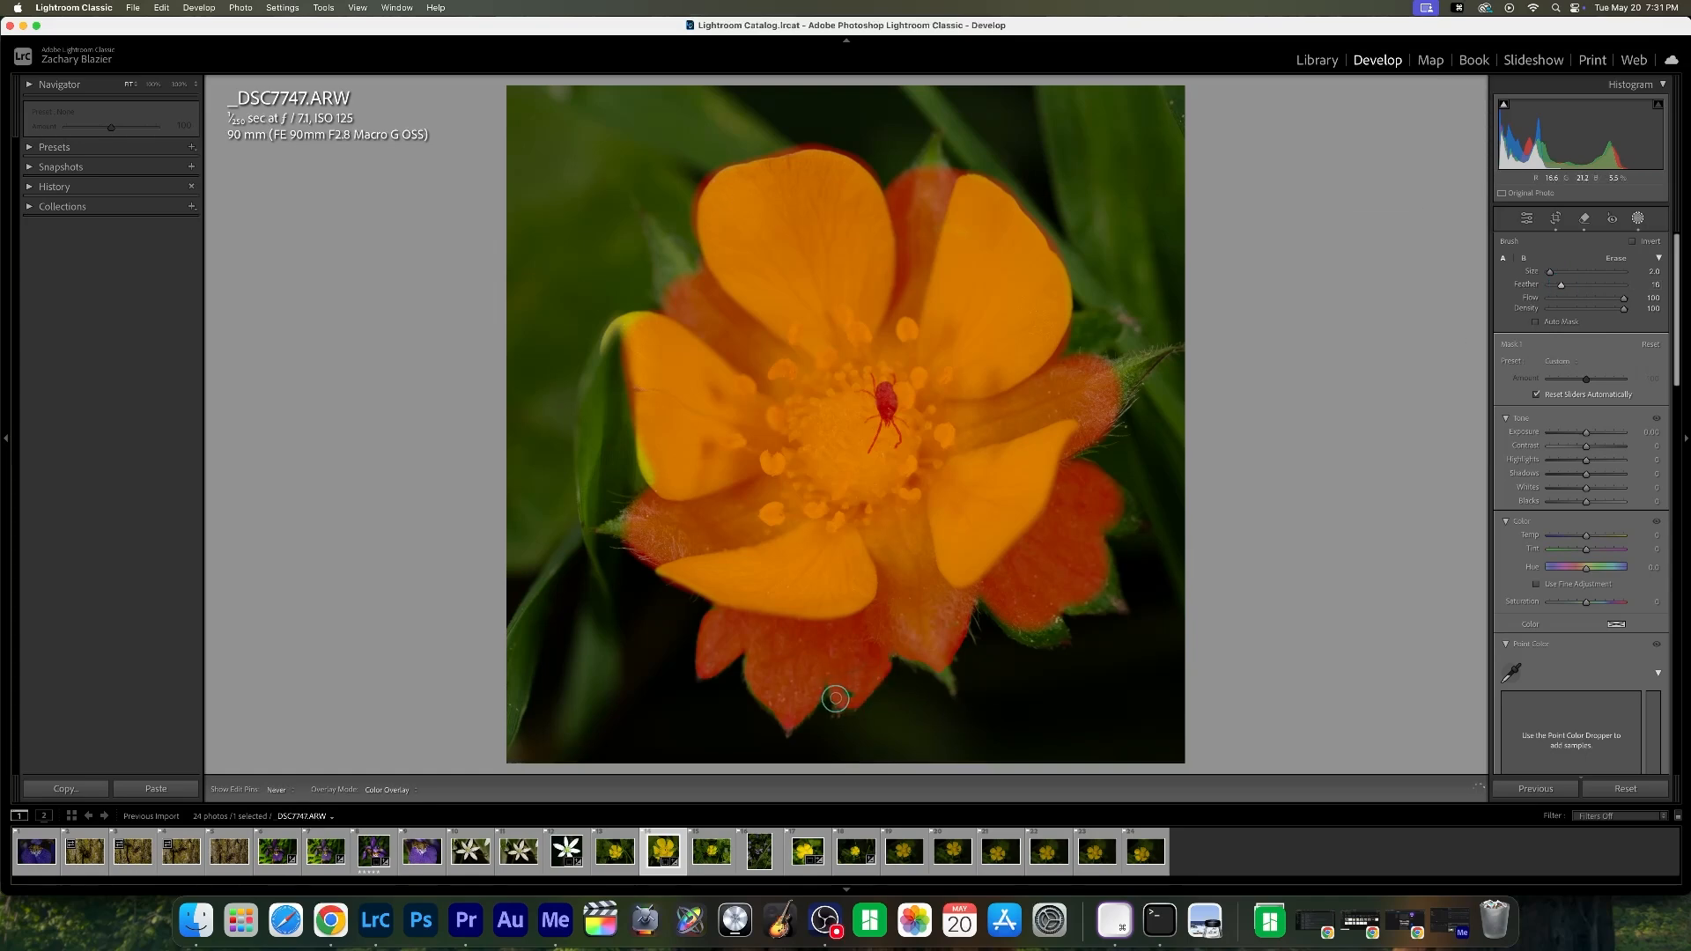
key("h")
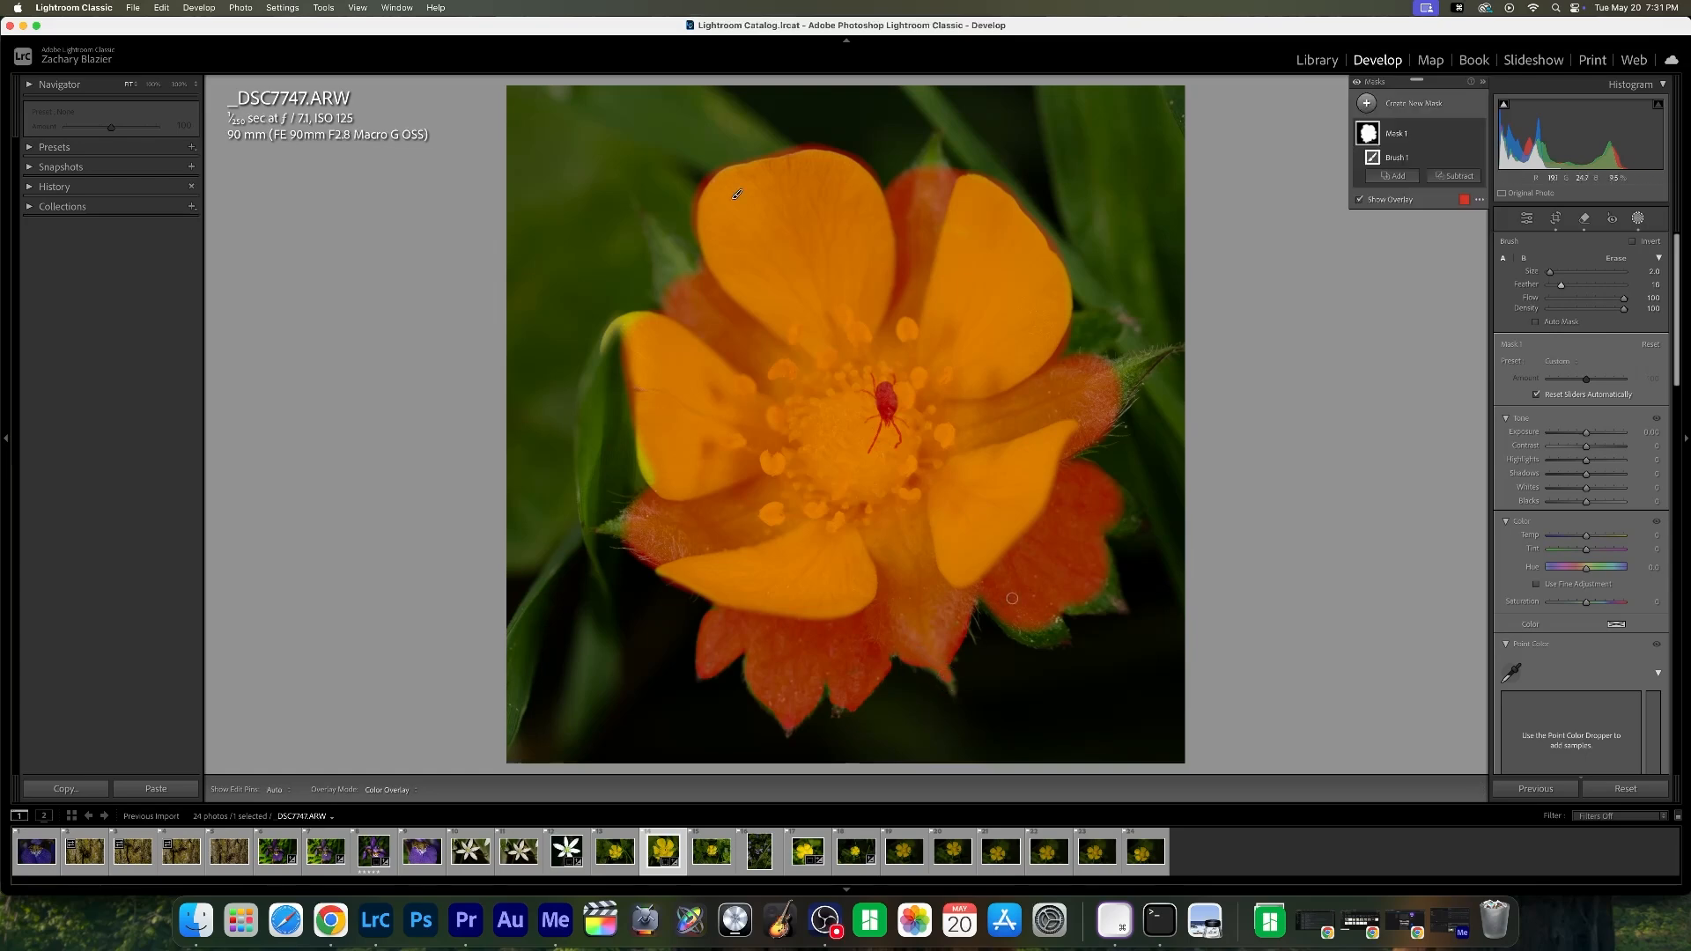
key("h")
mouse_move(1004, 622)
left_mouse_down()
mouse_move(1057, 635)
mouse_move(1036, 614)
left_mouse_up()
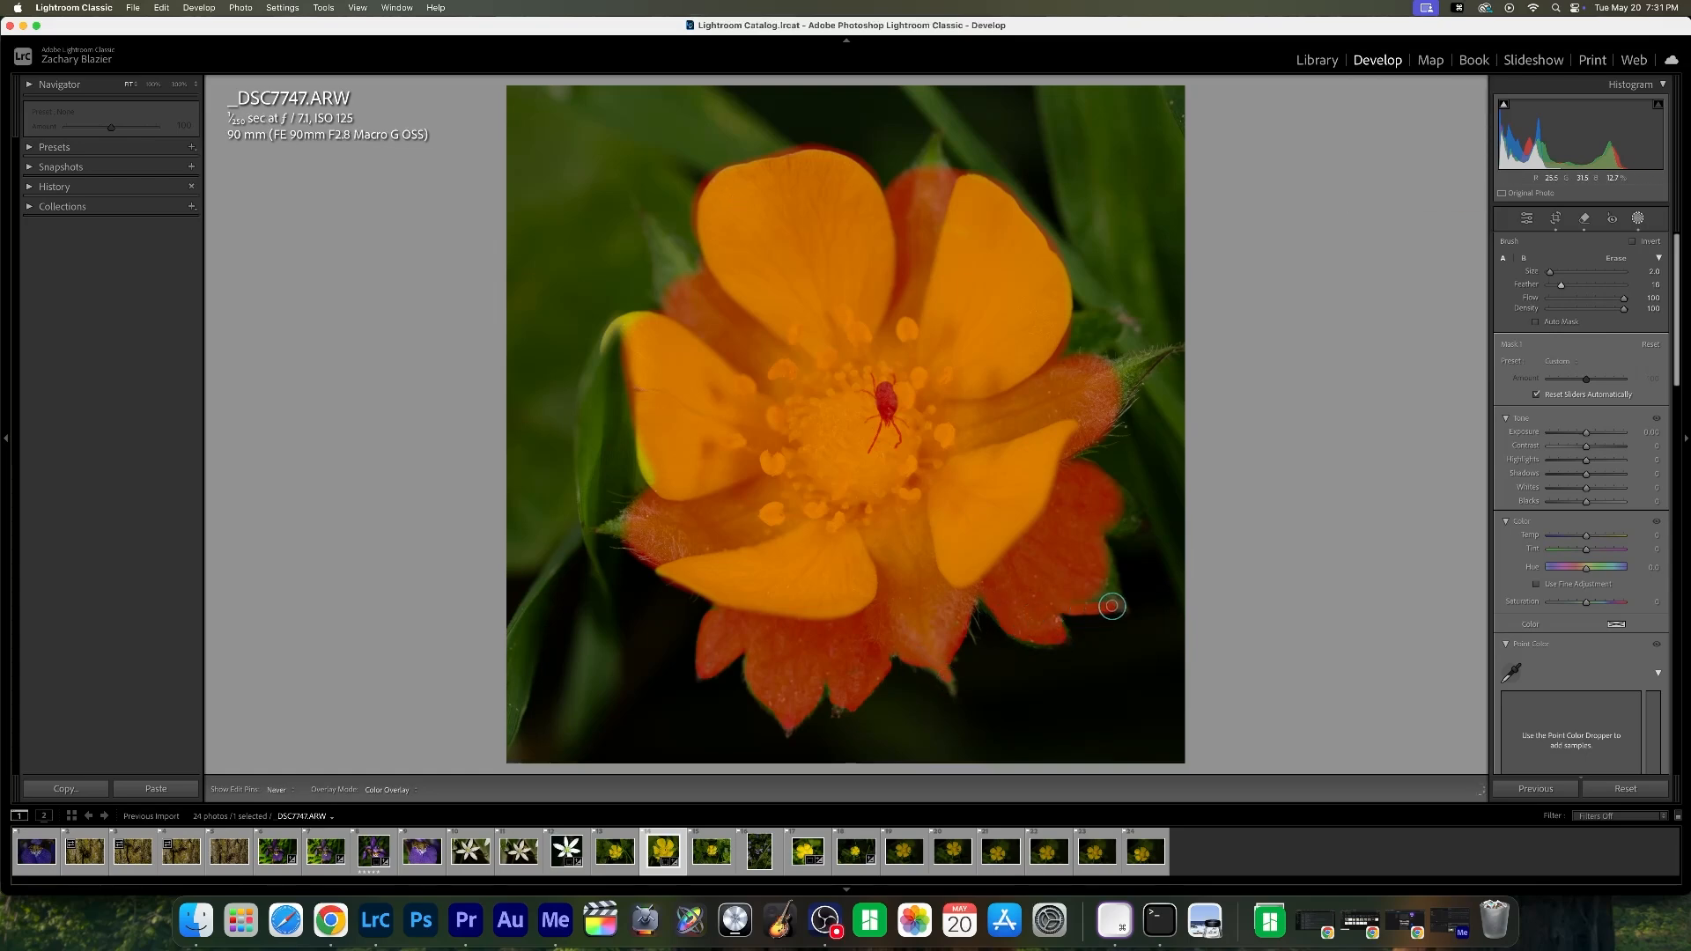
mouse_move(1105, 555)
left_mouse_down()
mouse_move(1069, 601)
mouse_move(1108, 590)
mouse_move(1101, 526)
mouse_move(1126, 528)
mouse_move(1129, 511)
mouse_move(1107, 494)
mouse_move(1073, 504)
left_mouse_up()
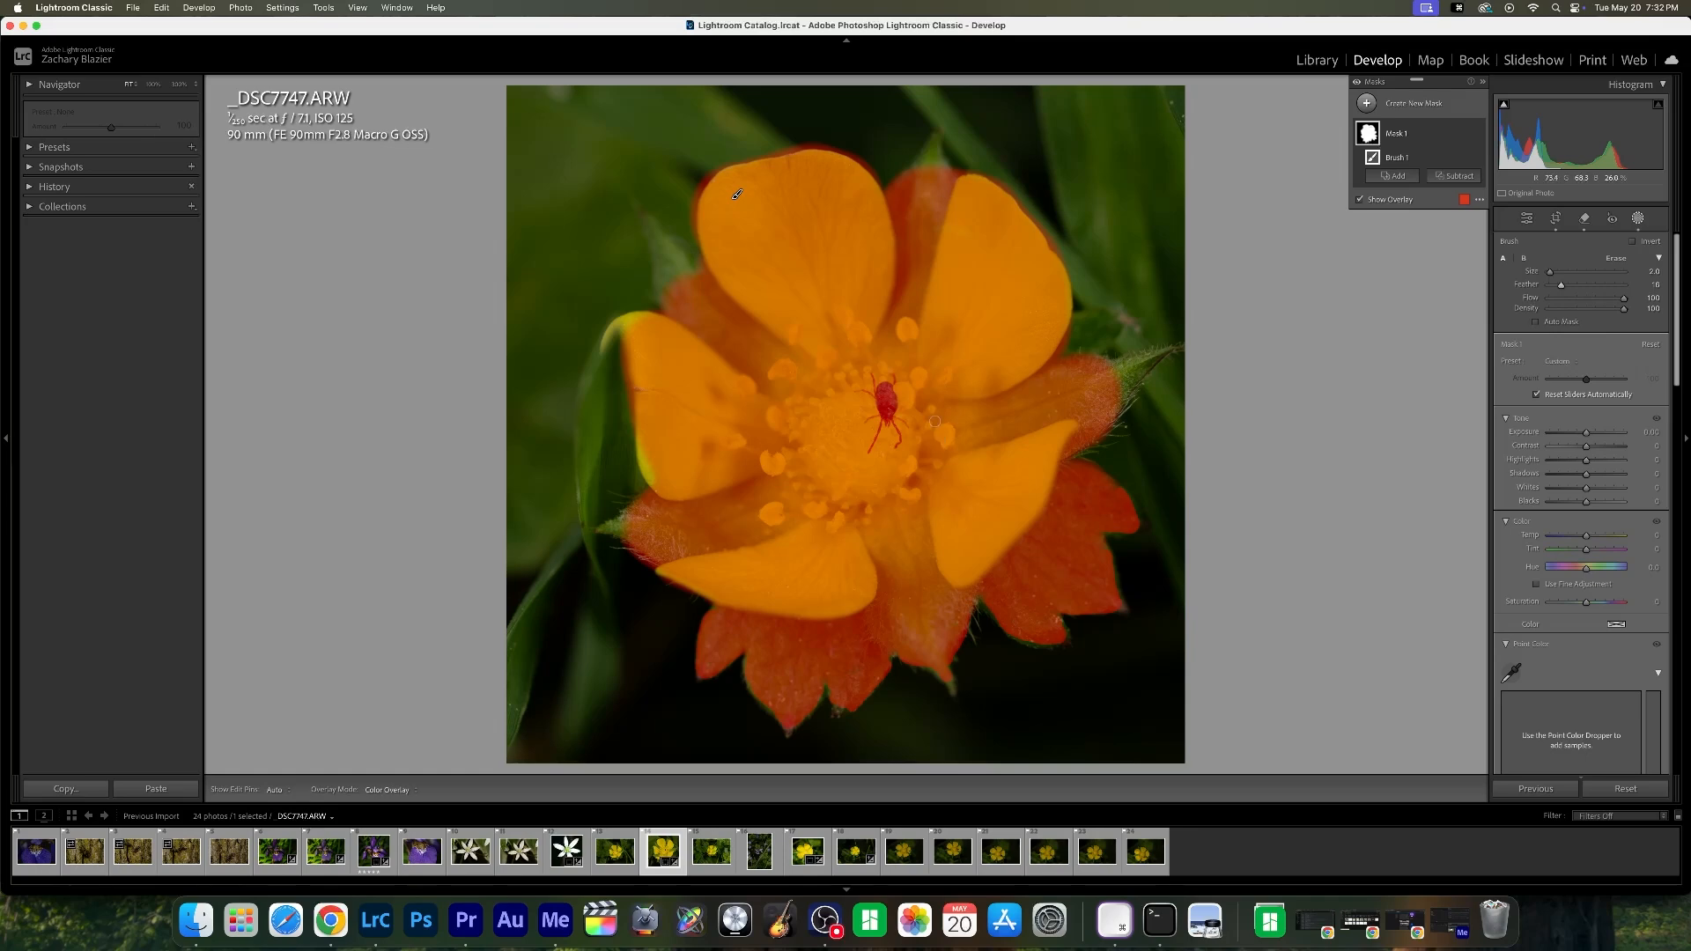
- Extend the mask over the right, top, upper-left and left sepal tips and the left petal's outer edge
mouse_move(1112, 367)
left_mouse_down()
mouse_move(1130, 362)
mouse_move(1130, 392)
mouse_move(1135, 368)
mouse_move(1124, 377)
left_mouse_up()
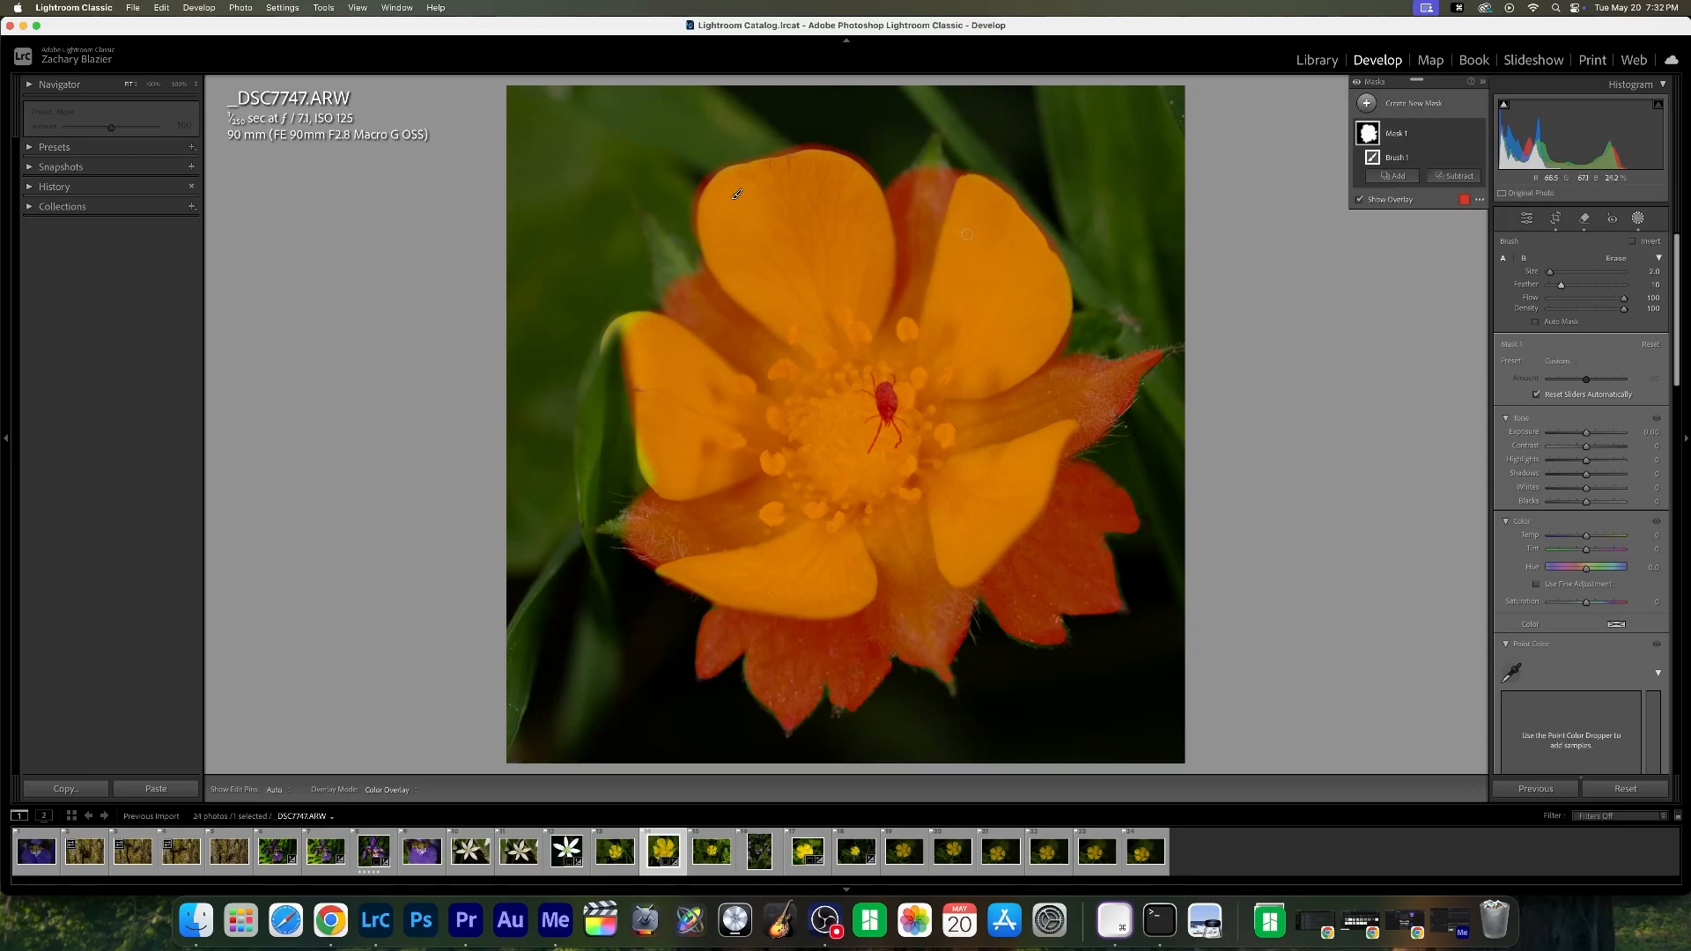
left_click_drag(931, 149, 916, 181)
mouse_move(656, 236)
left_mouse_down()
mouse_move(664, 291)
mouse_move(678, 286)
mouse_move(629, 325)
mouse_move(648, 336)
left_mouse_up()
left_click_drag(638, 435, 632, 520)
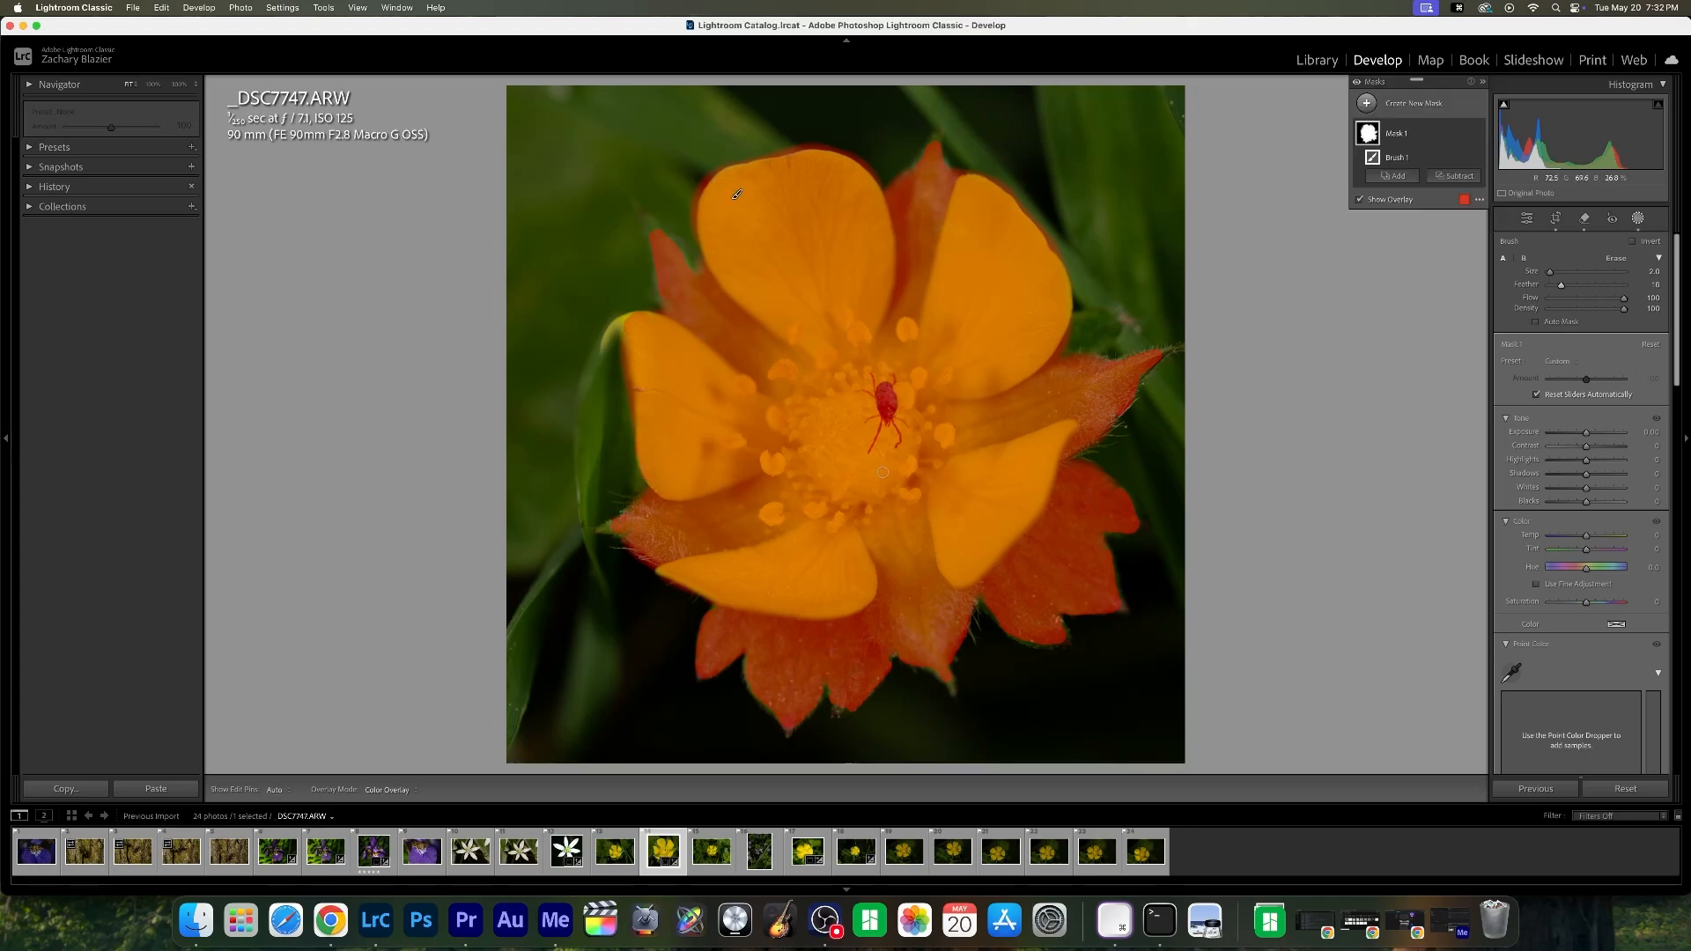
- Slightly raise the contrast and lower the highlights of the brushed mask over the yellow flower
mouse_move(1586, 442)
left_mouse_down()
mouse_move(1555, 438)
mouse_move(1623, 437)
mouse_move(1590, 447)
left_mouse_up()
left_click_drag(1587, 459, 1581, 508)
scroll(1542, 510, "down", 5)
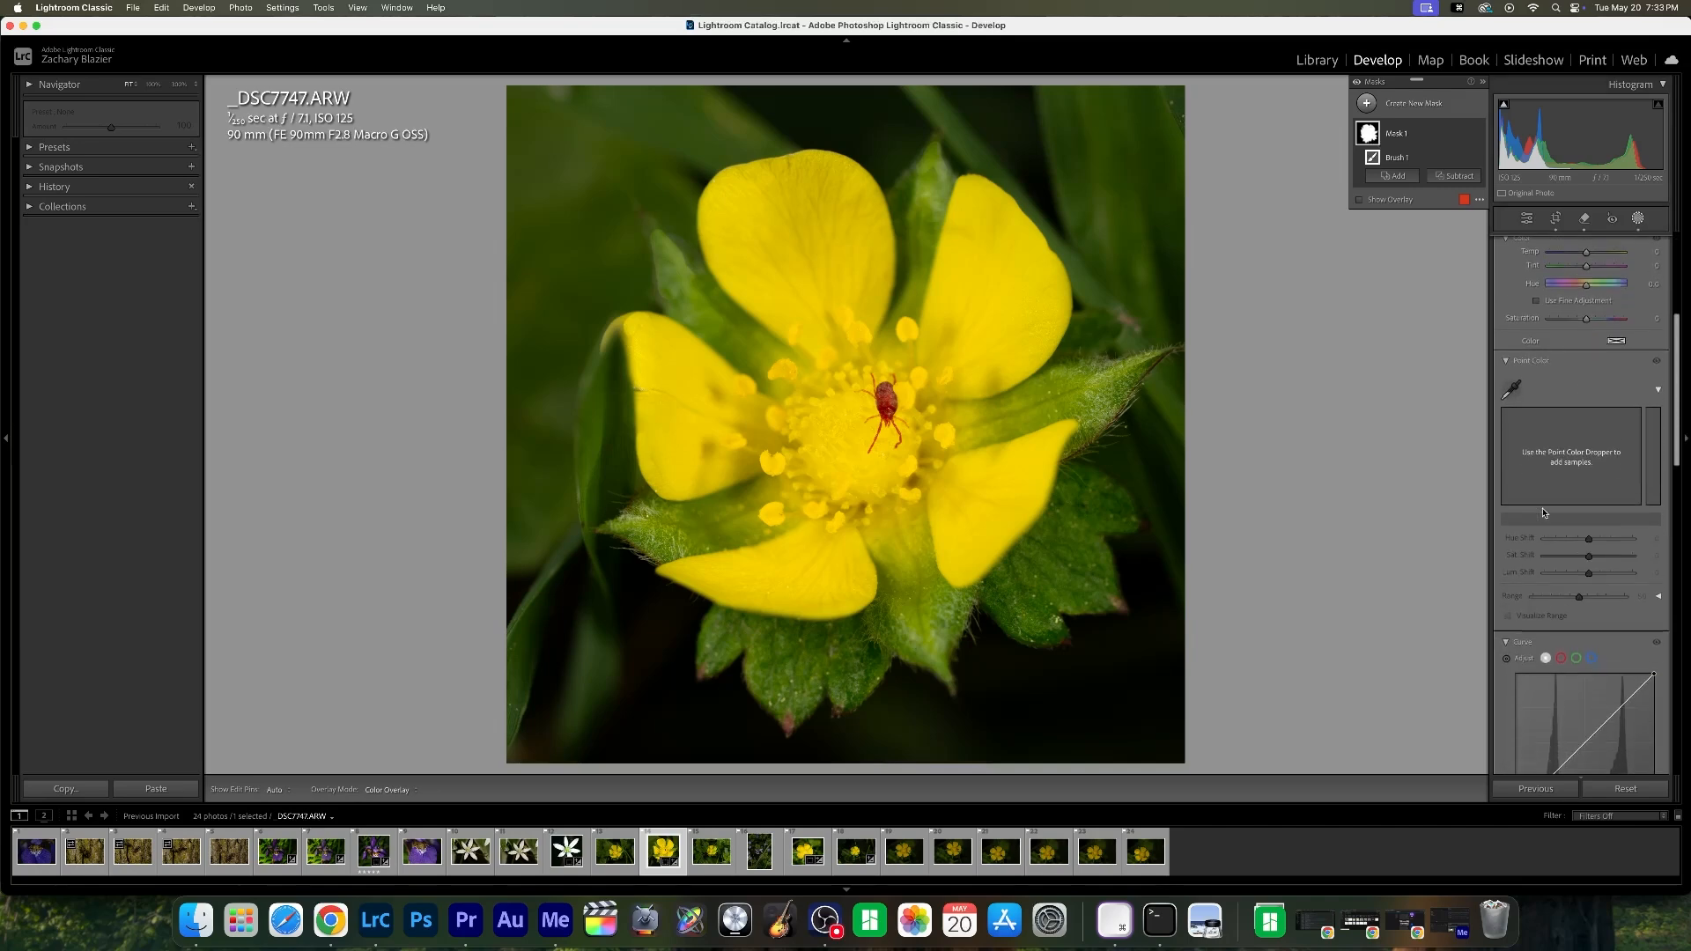
- Shape the flower mask's tone curve with one point in the highlights and a slightly lowered point in the shadows
scroll(1583, 660, "down", 6)
left_click_drag(1616, 362, 1618, 361)
left_click_drag(1542, 443, 1542, 451)
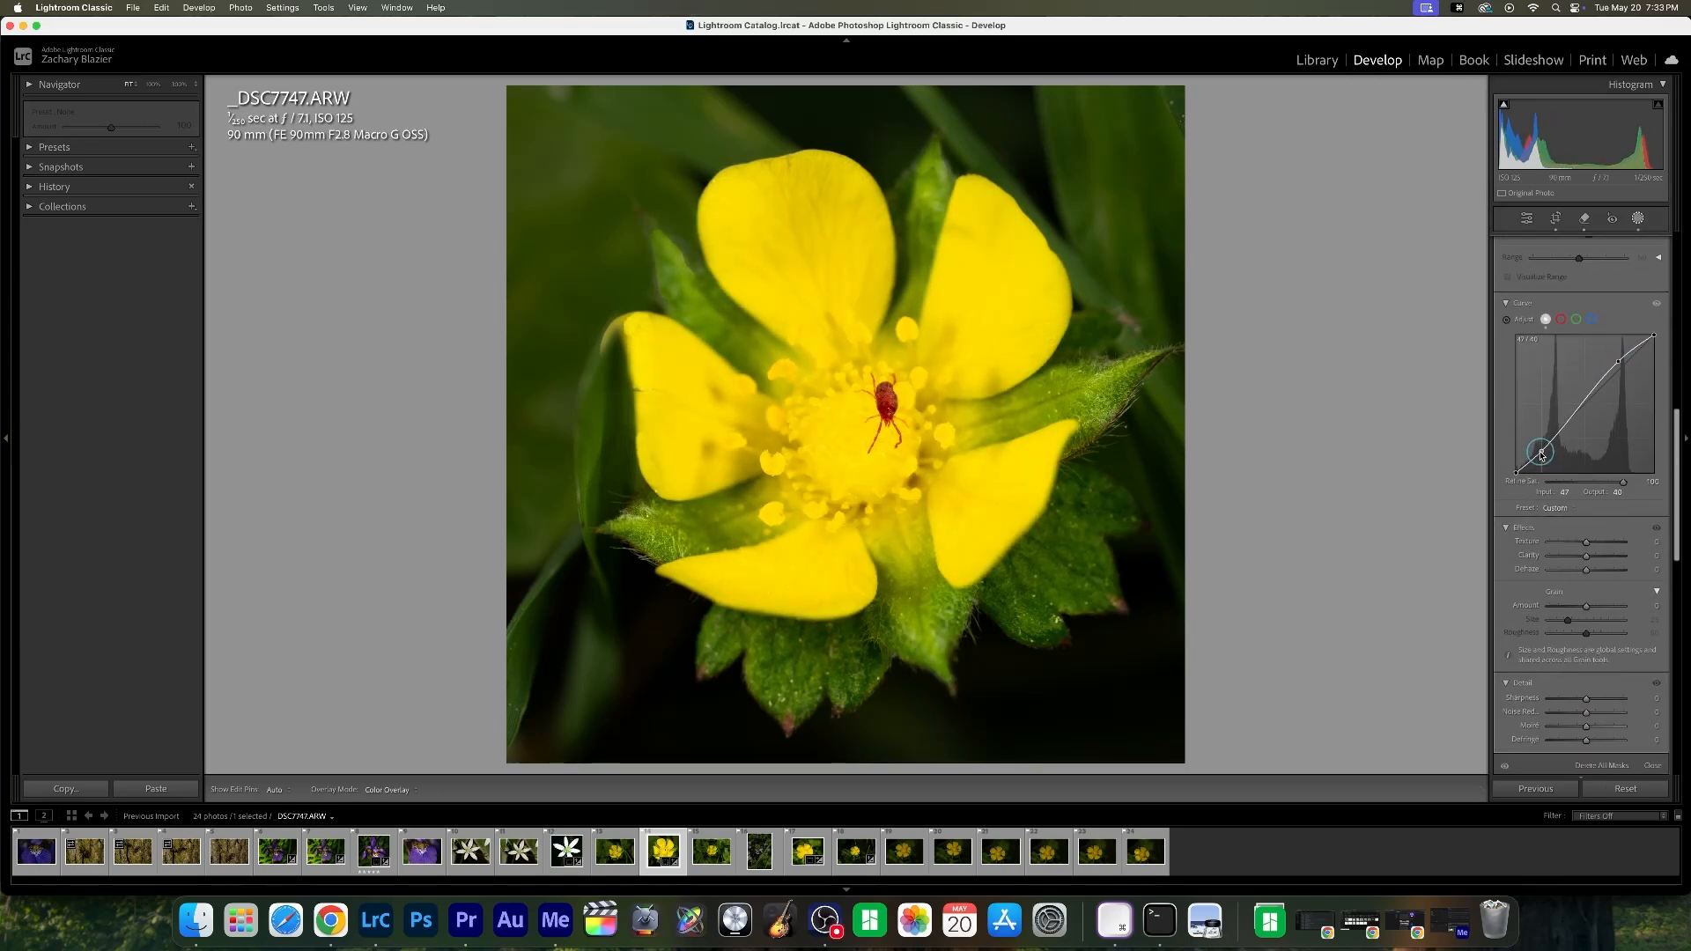
left_click_drag(1619, 362, 1620, 368)
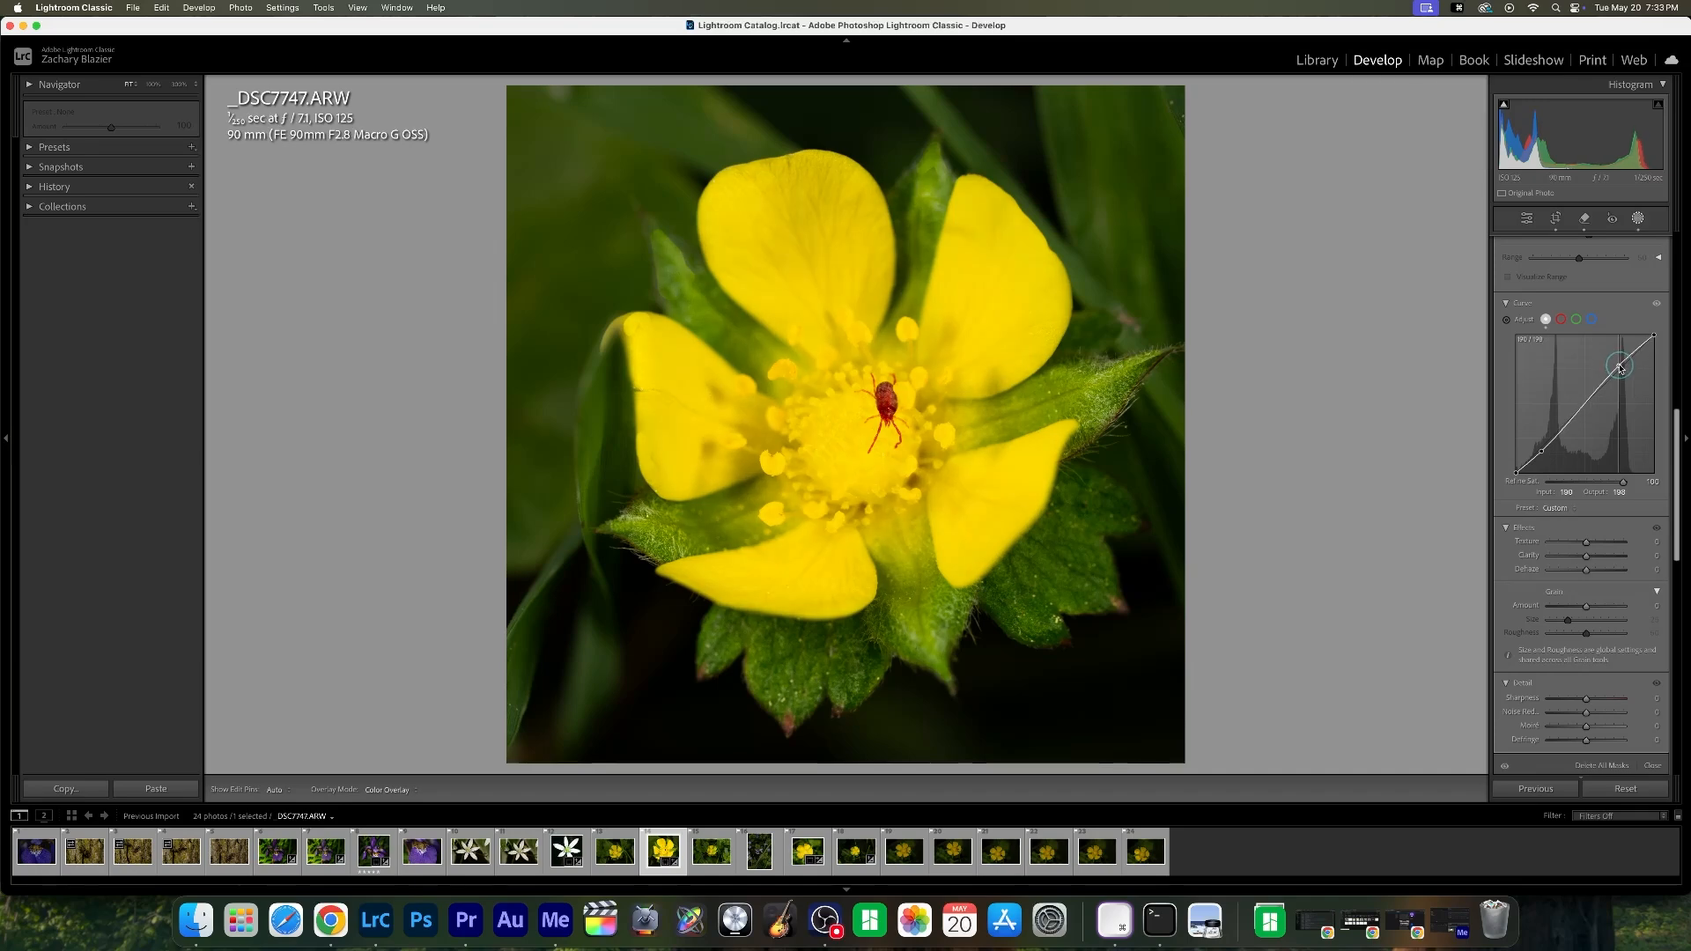
left_click(1526, 218)
left_click(847, 367)
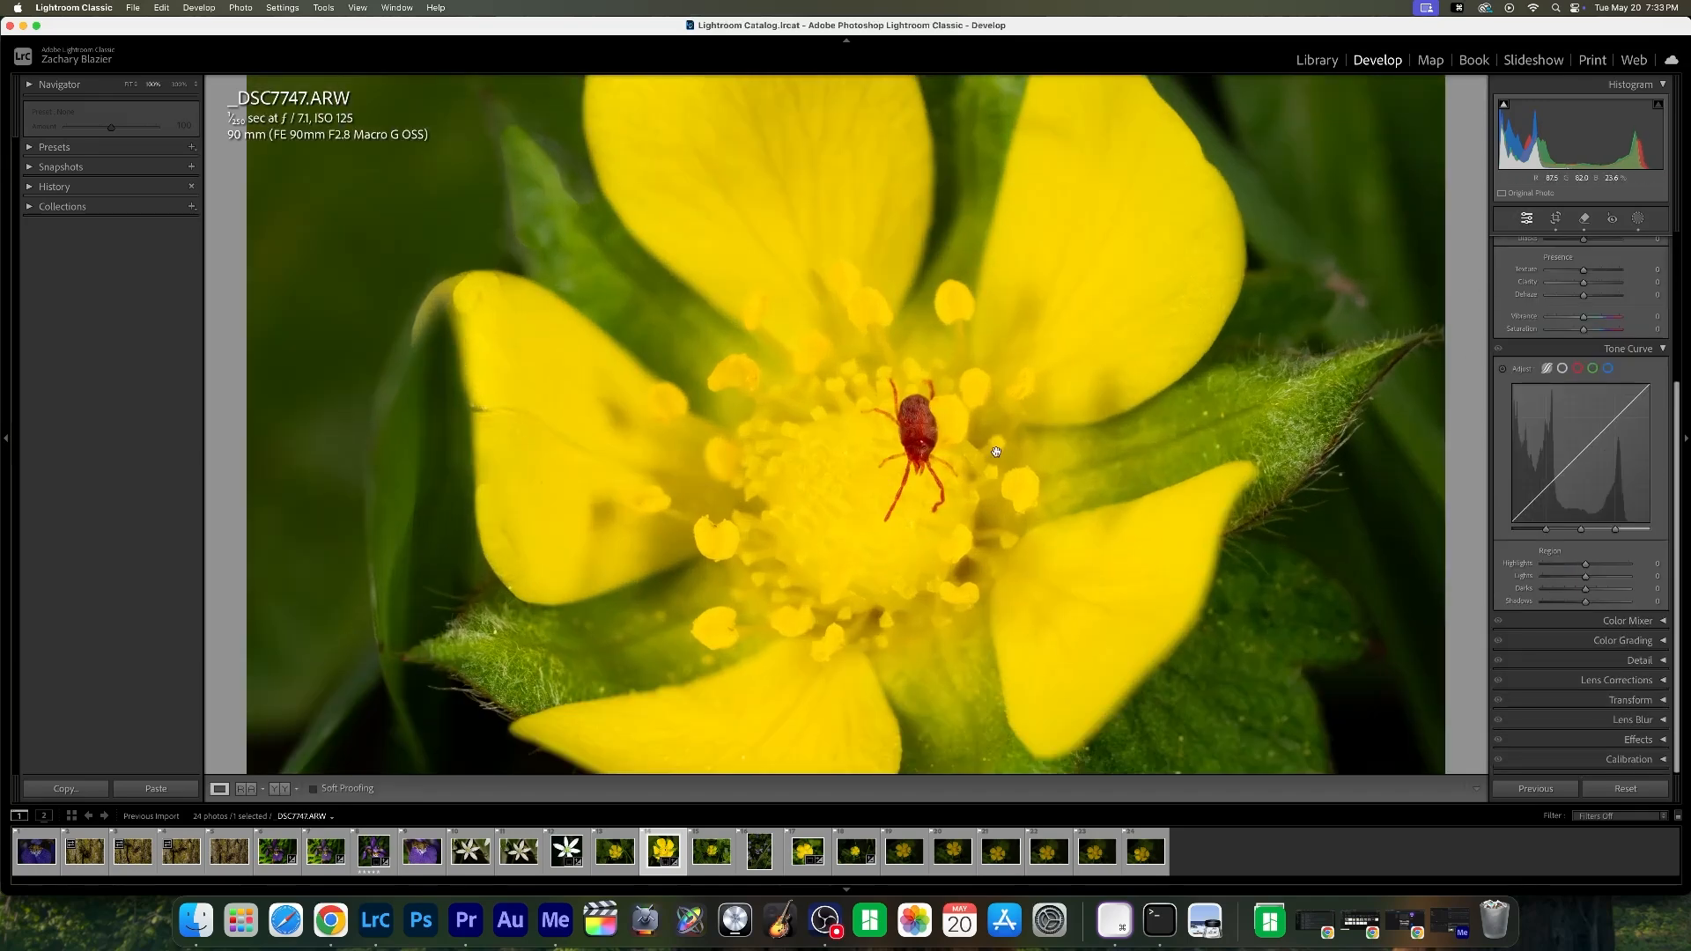
left_click(910, 449)
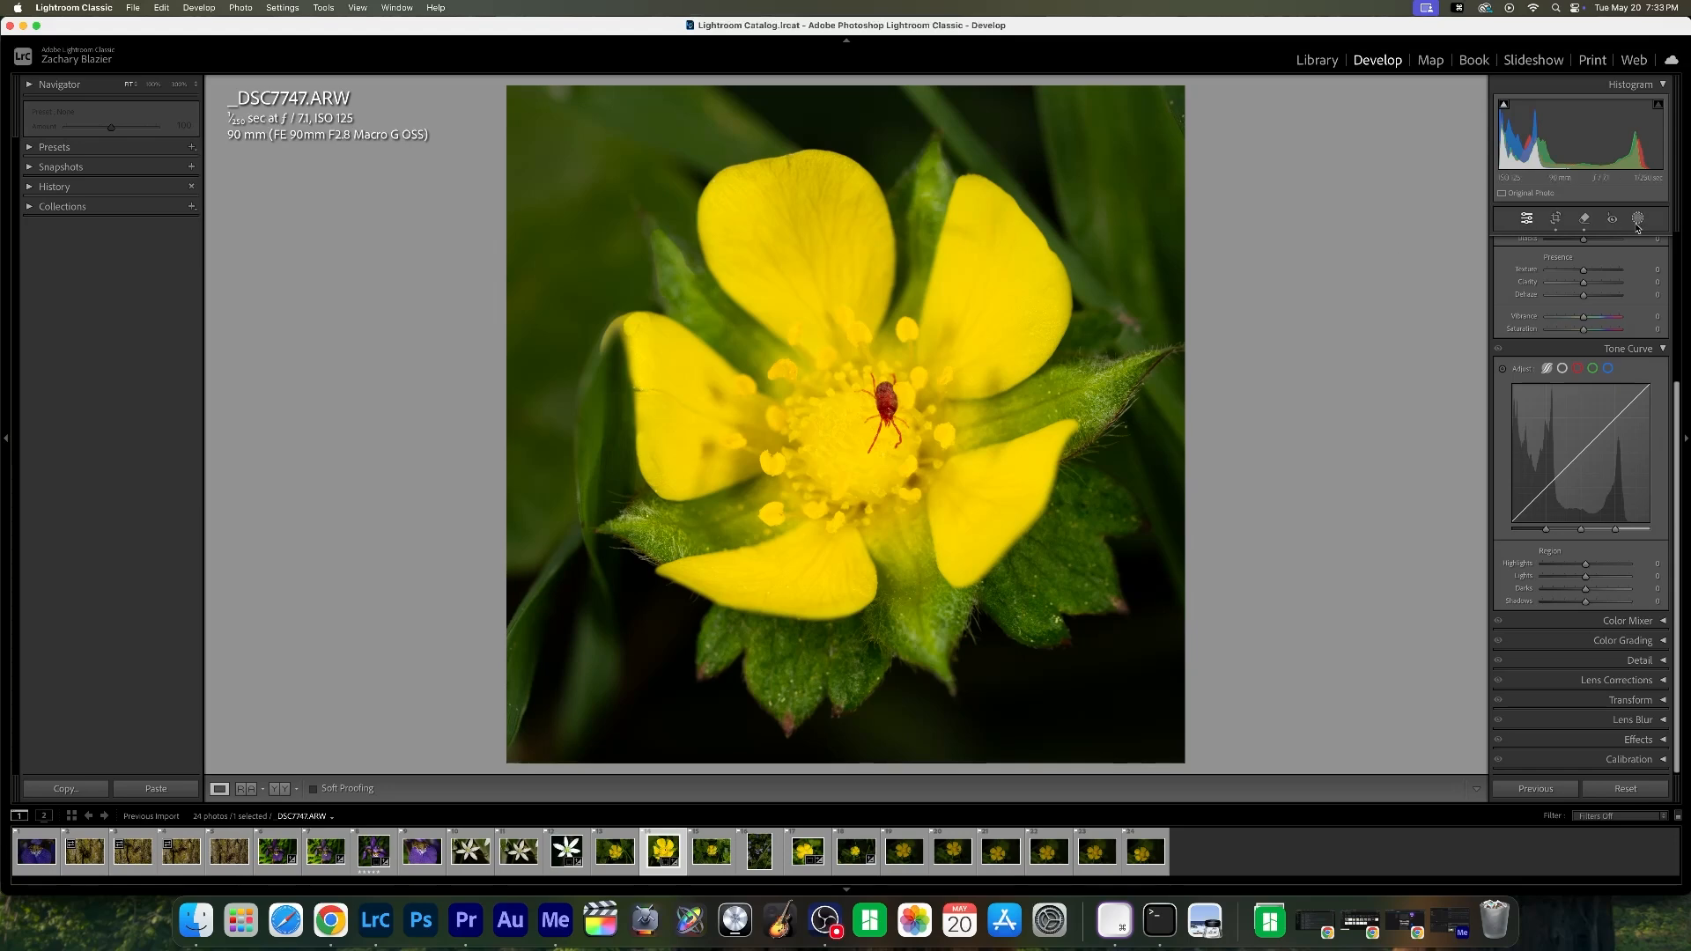
- Duplicate and invert Mask 1 so that the copy covers the background around the flower
left_click(1638, 222)
left_click(1463, 137)
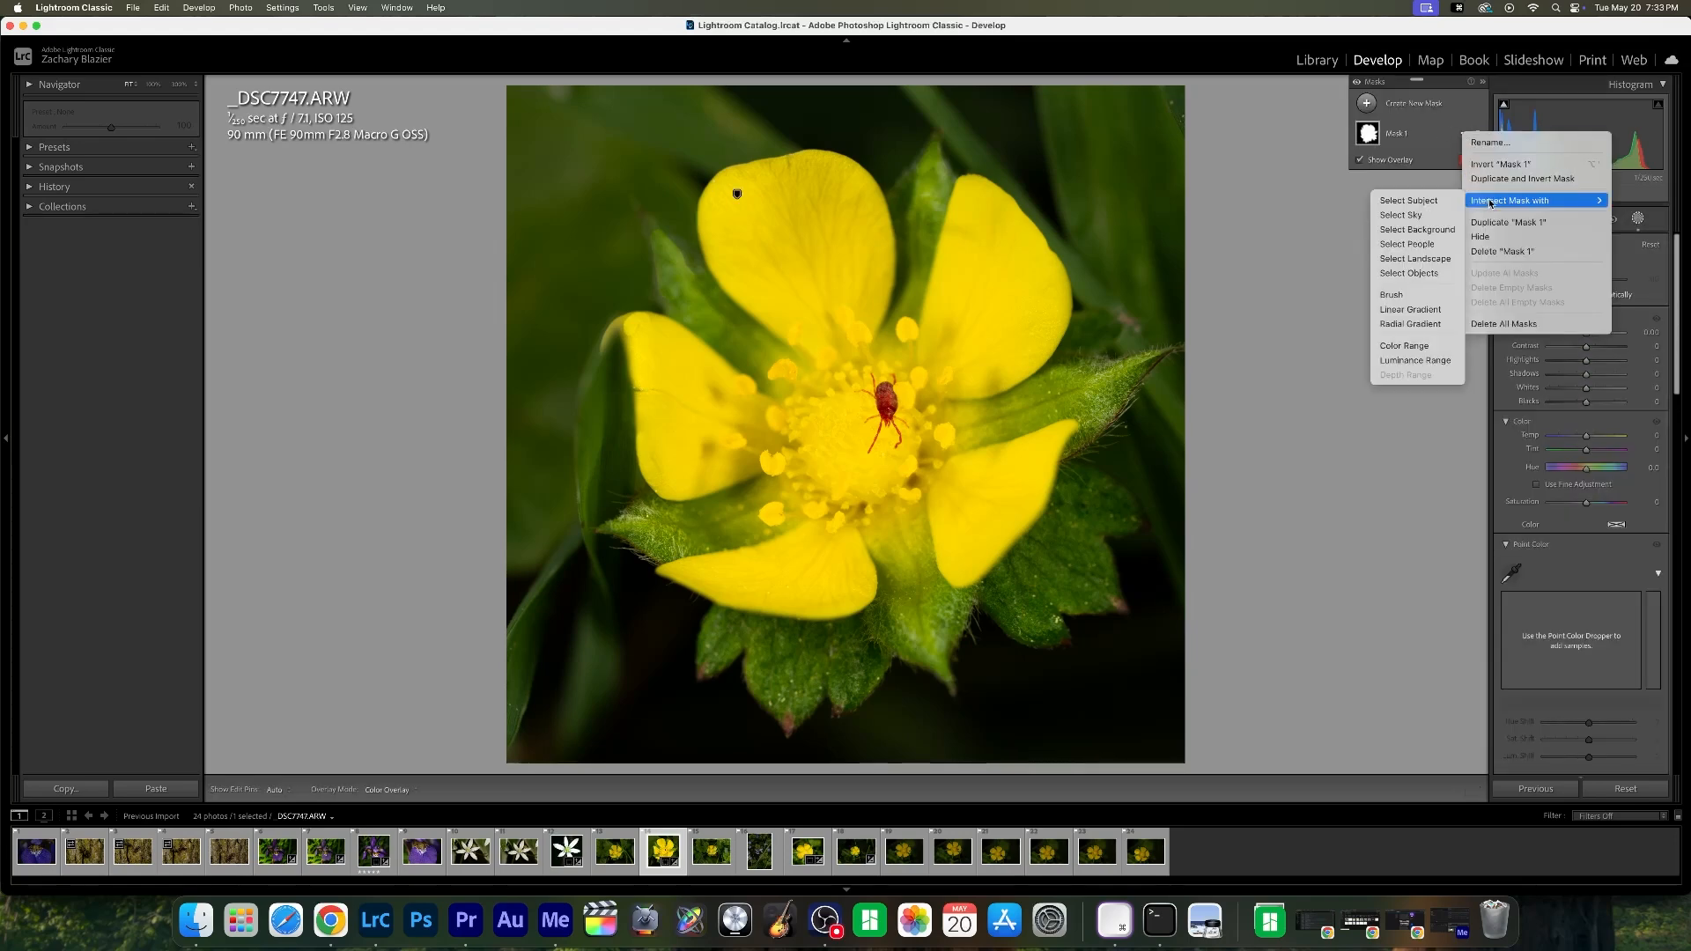
left_click(1515, 182)
- On the inverted background mask, raise contrast slightly, lower exposure and highlights a little, and cool the color temperature
left_click_drag(1587, 432, 1591, 446)
left_click_drag(1586, 459, 1581, 464)
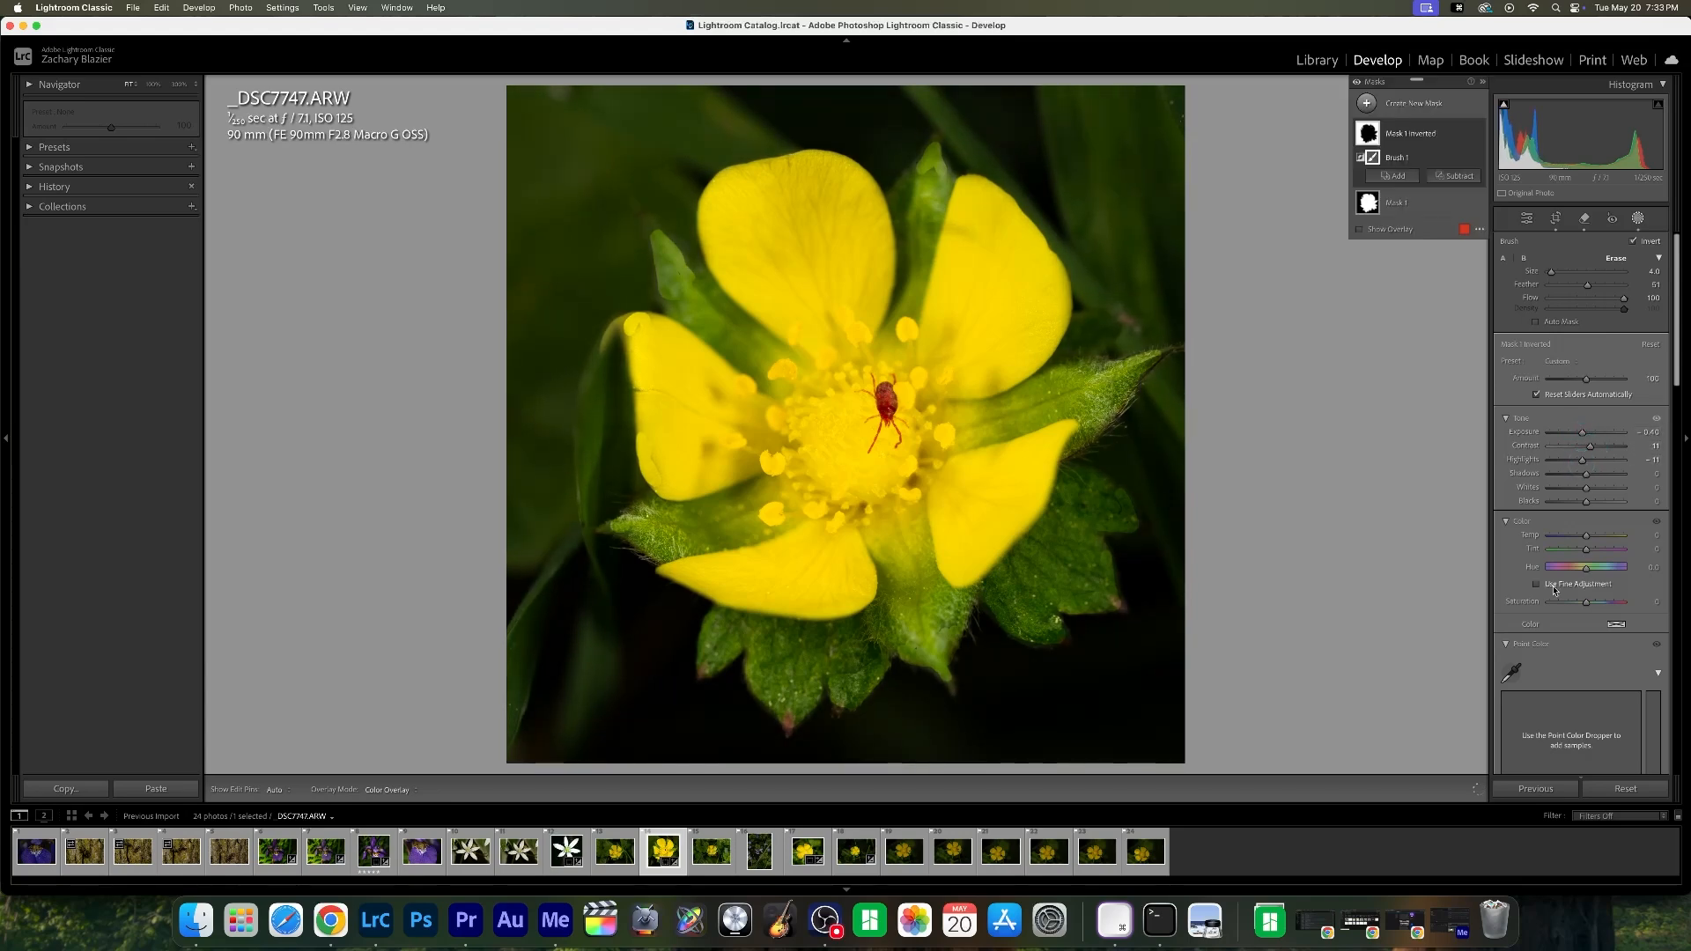
left_click_drag(1586, 535, 1581, 543)
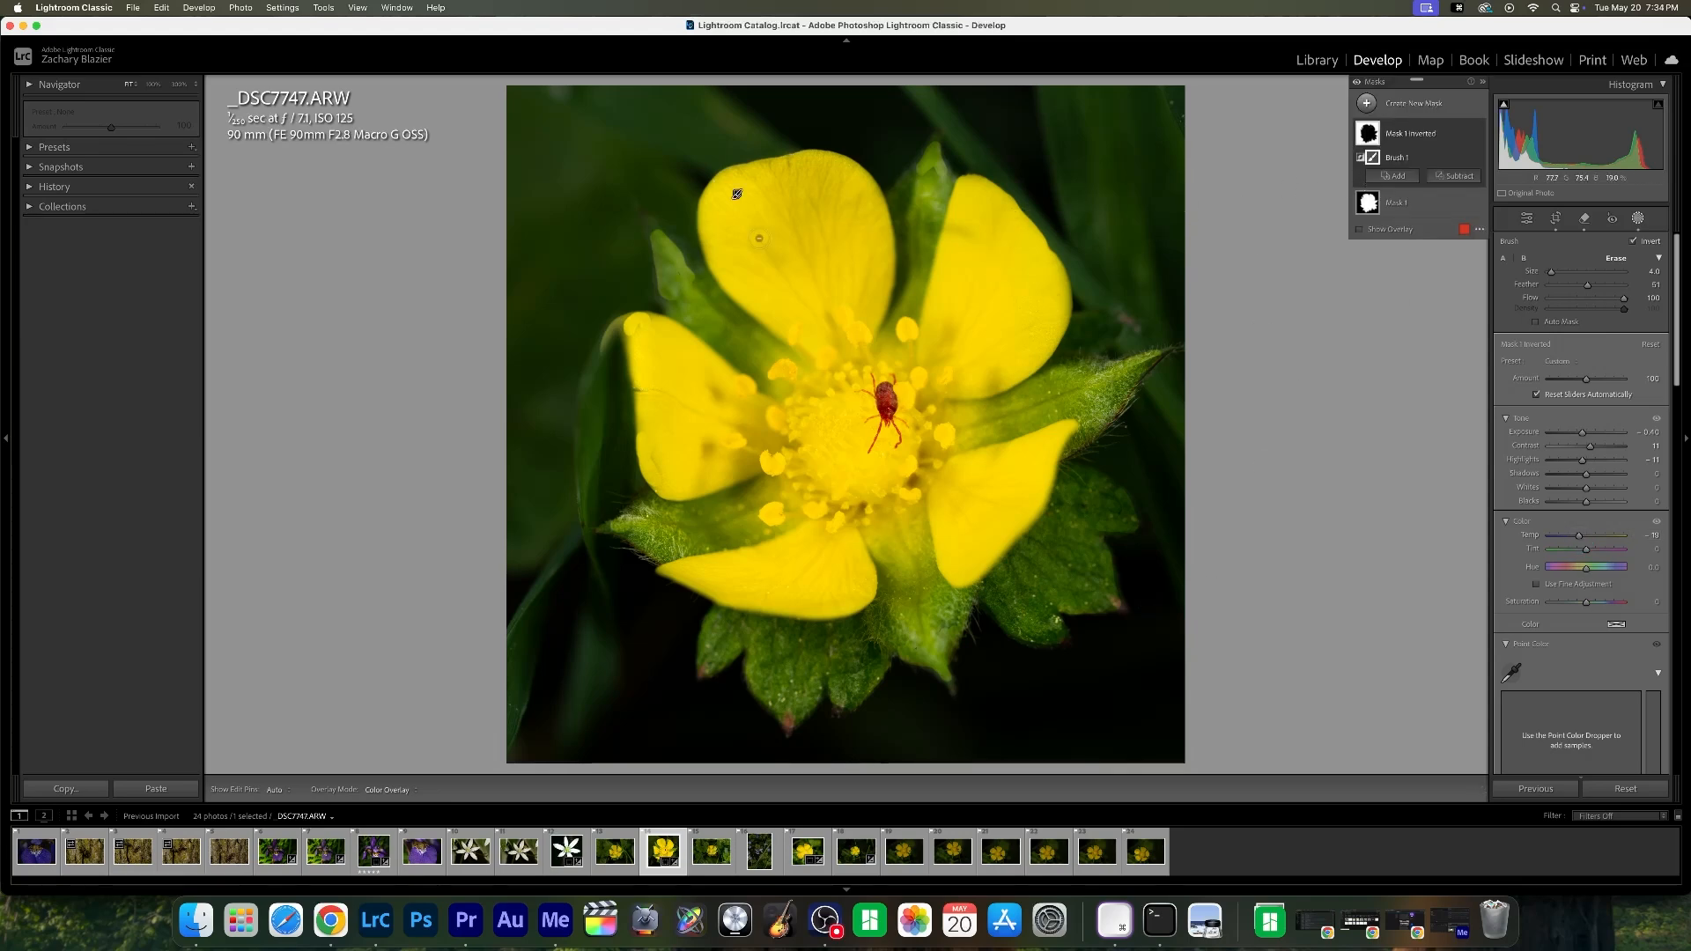
- Leave masking and nudge the square crop slightly to reposition the yellow flower within the frame
left_click(1527, 217)
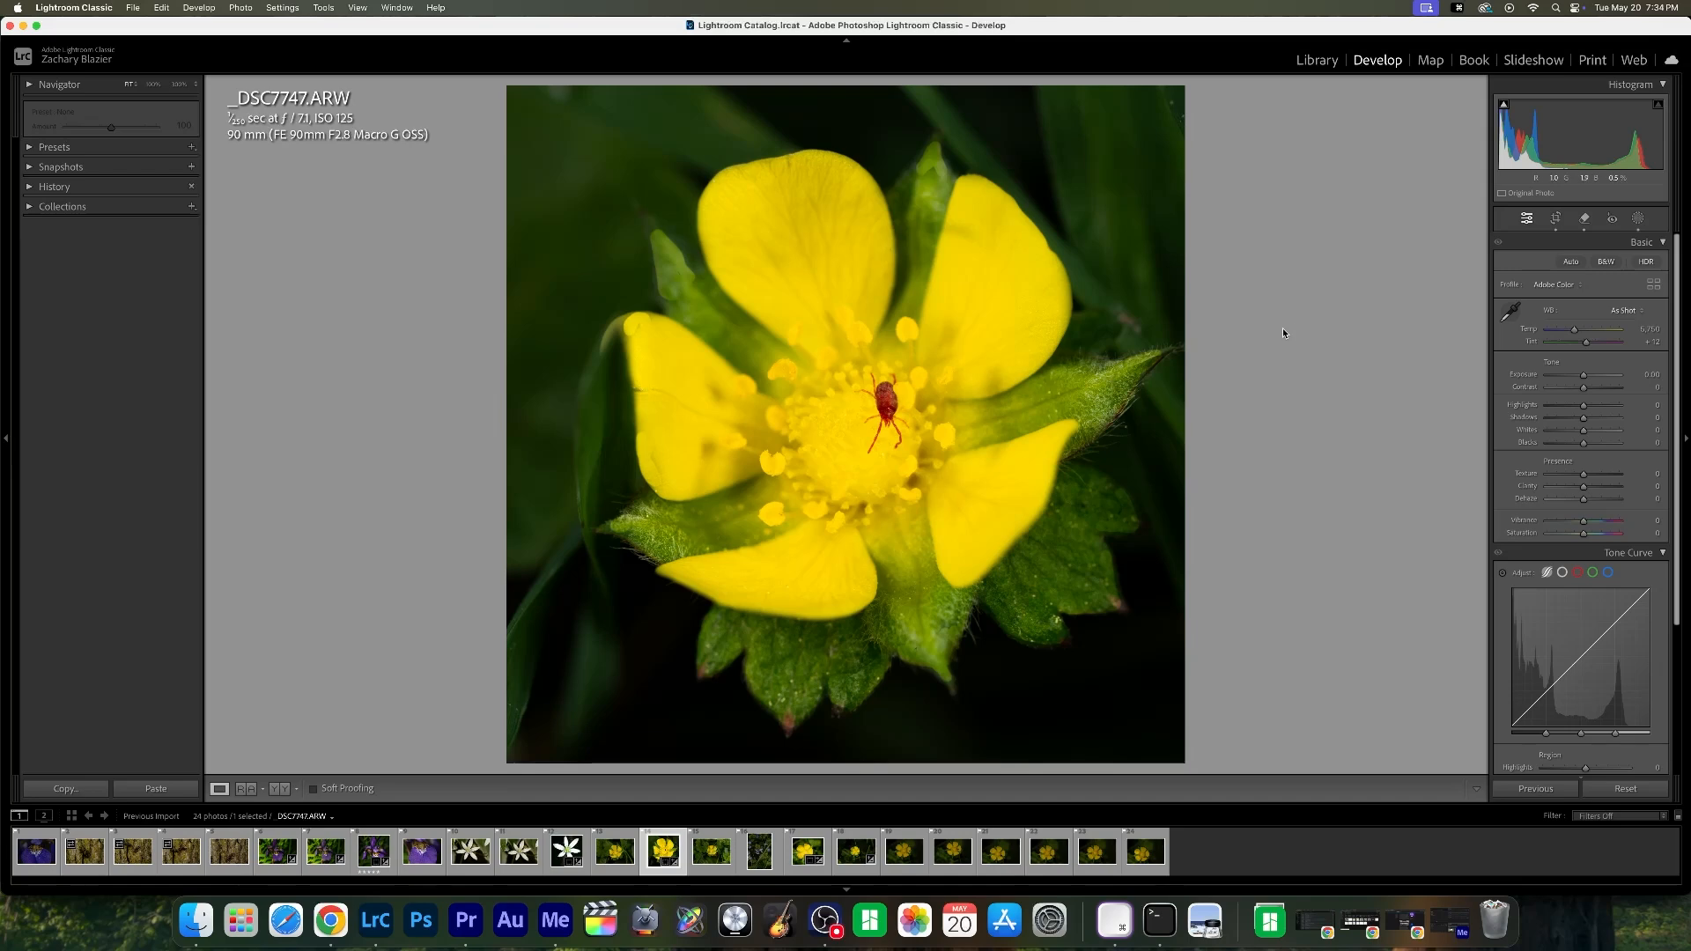
left_click(1557, 220)
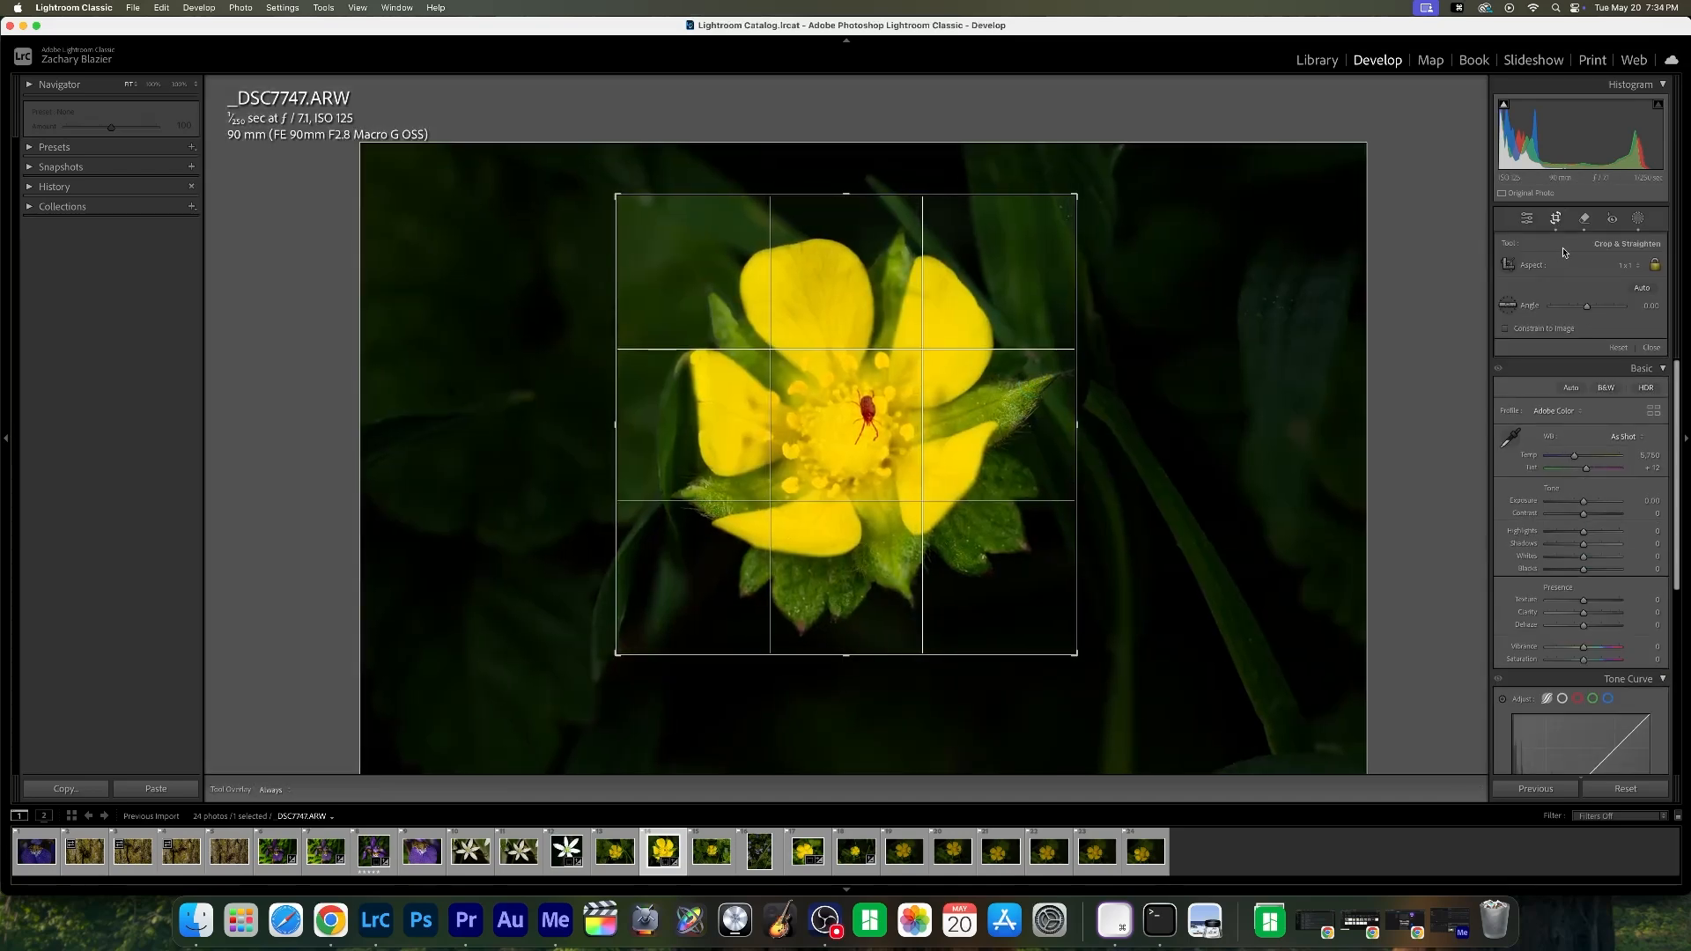
left_click(1528, 219)
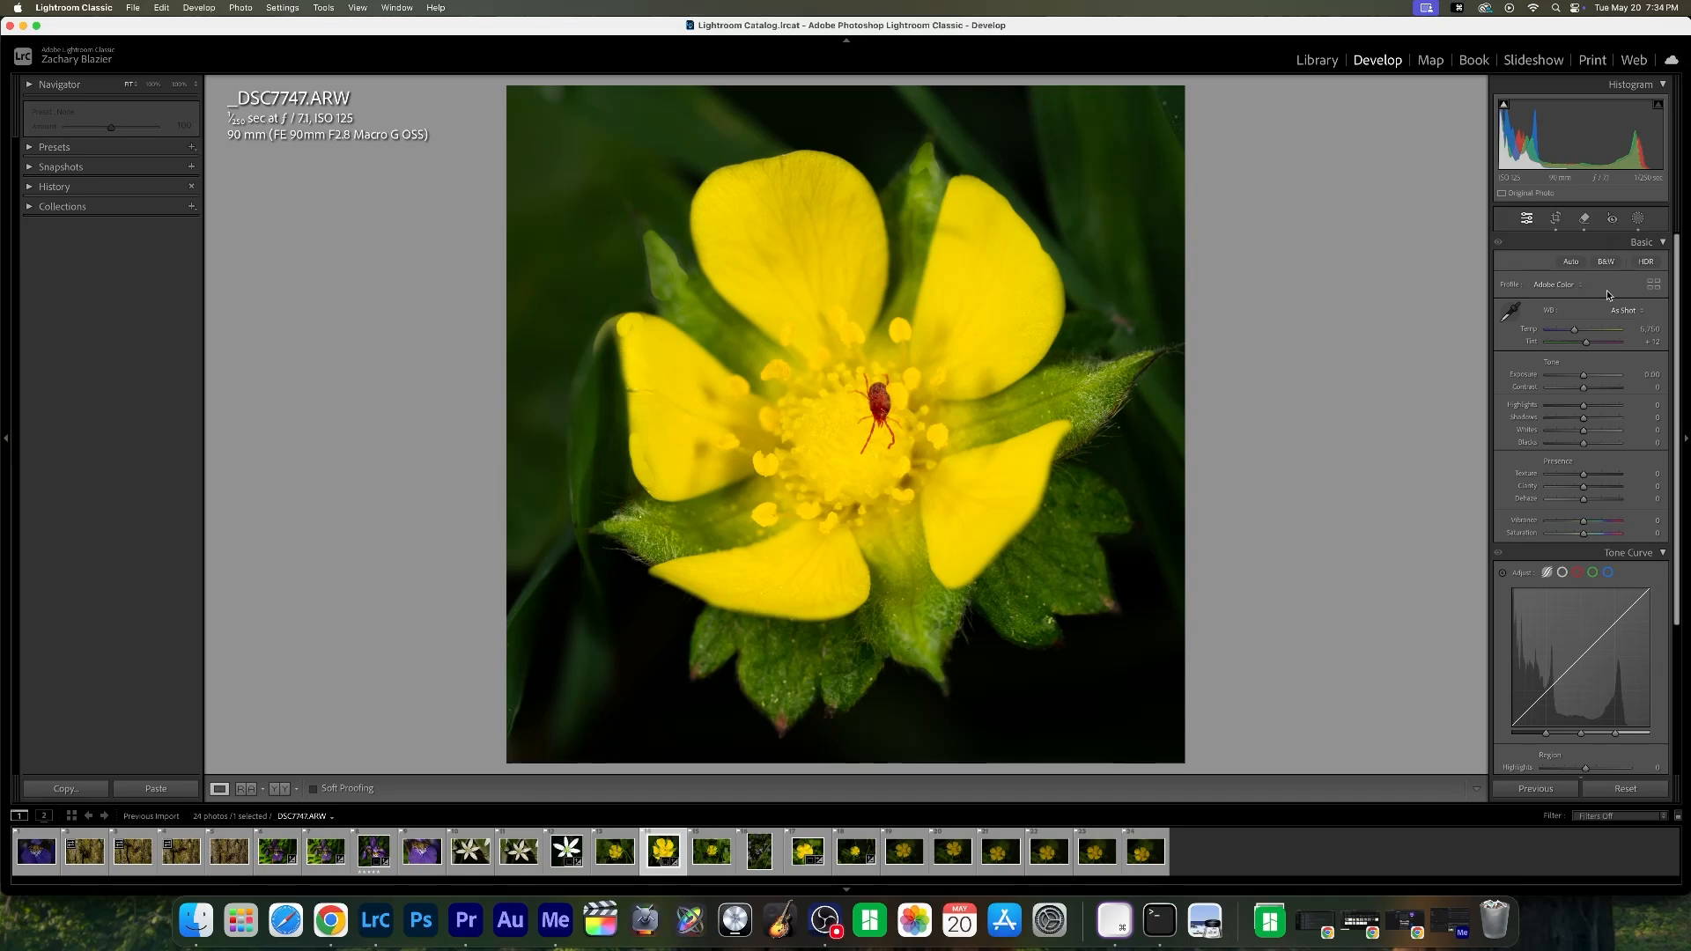
- Enable lens profile corrections for the yellow flower photo
scroll(1679, 731, "down", 5)
left_click(1642, 718)
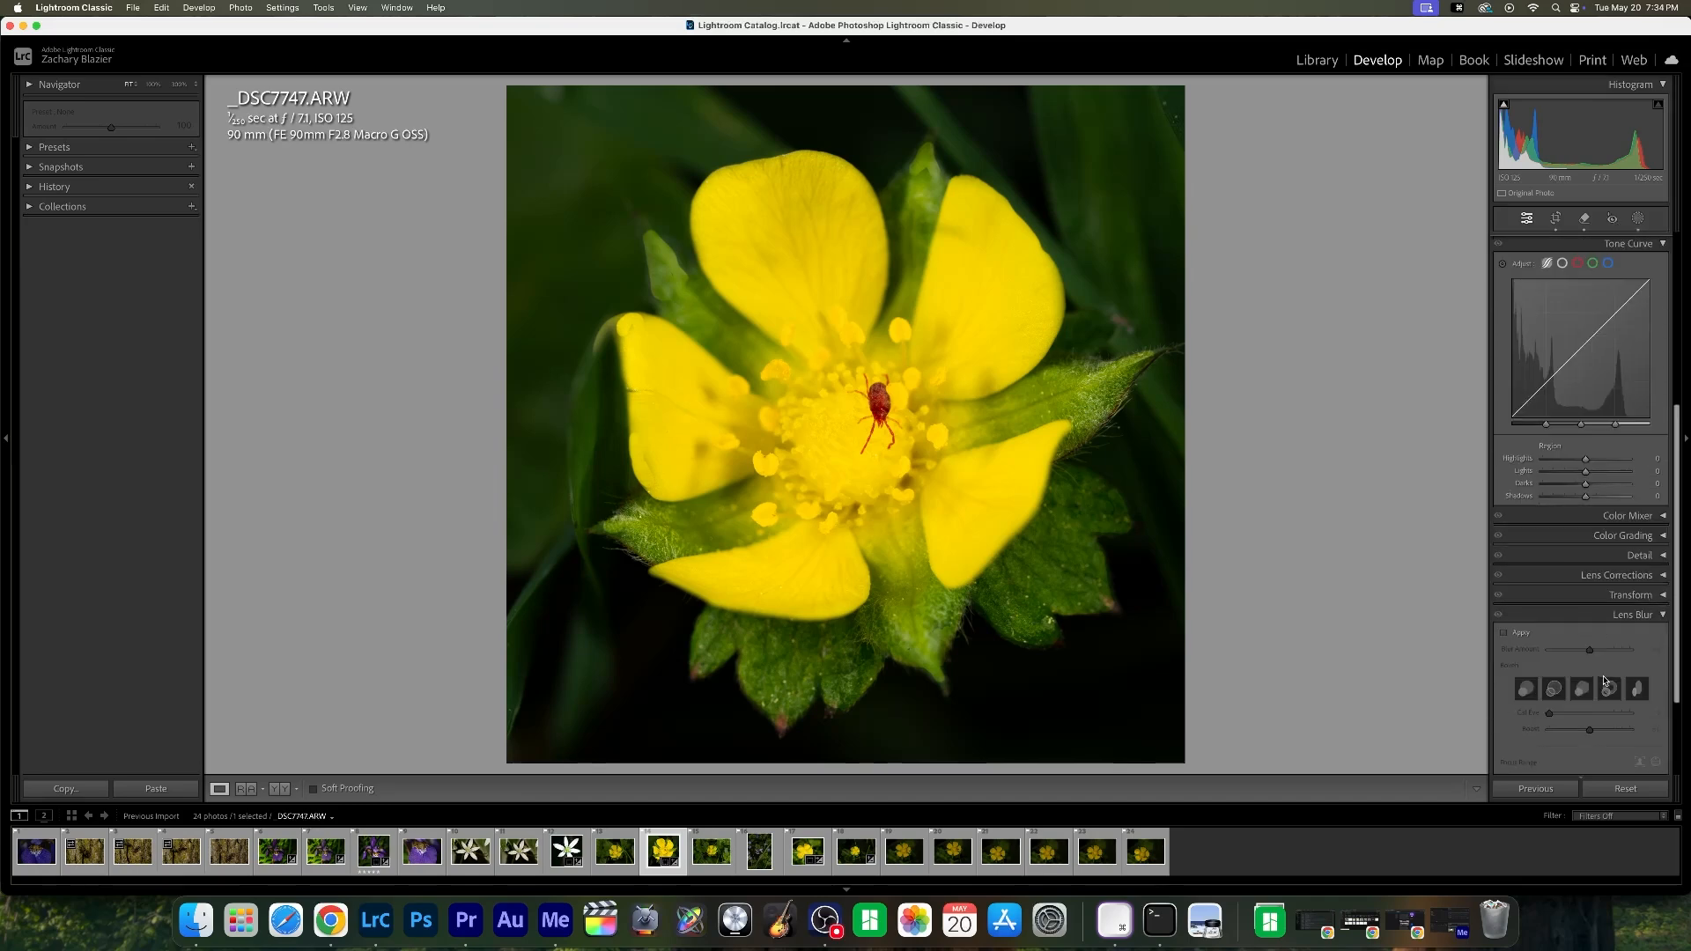
left_click(1649, 613)
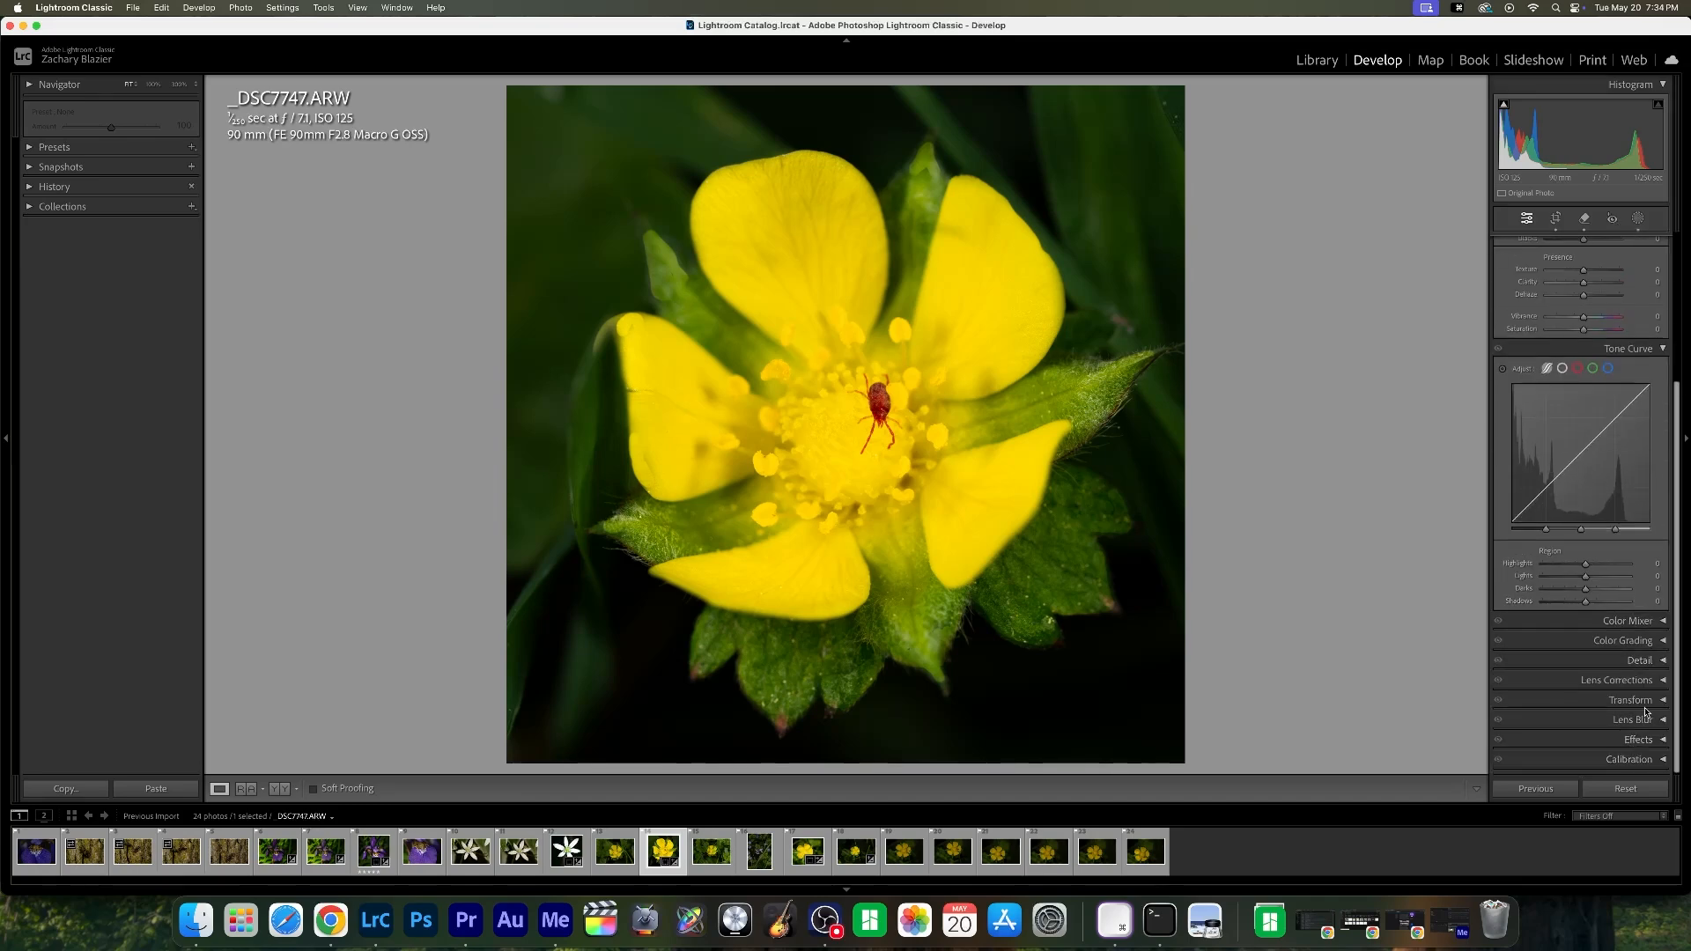
left_click(1646, 702)
left_click(1626, 449)
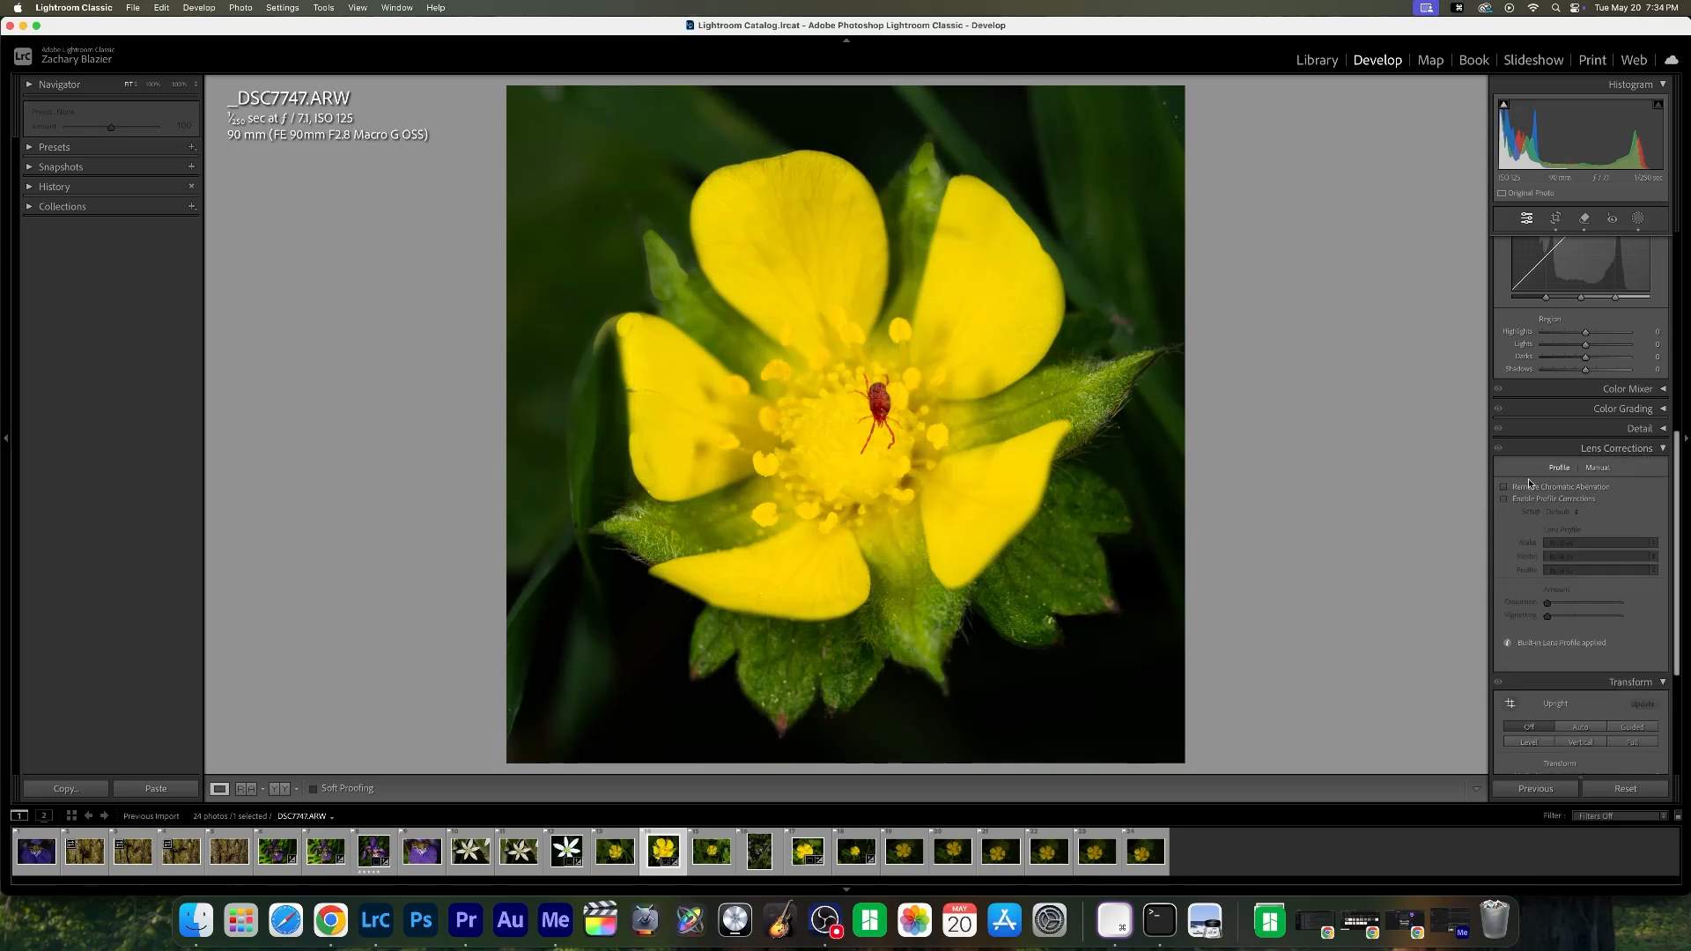
left_click(1524, 499)
left_click(1586, 448)
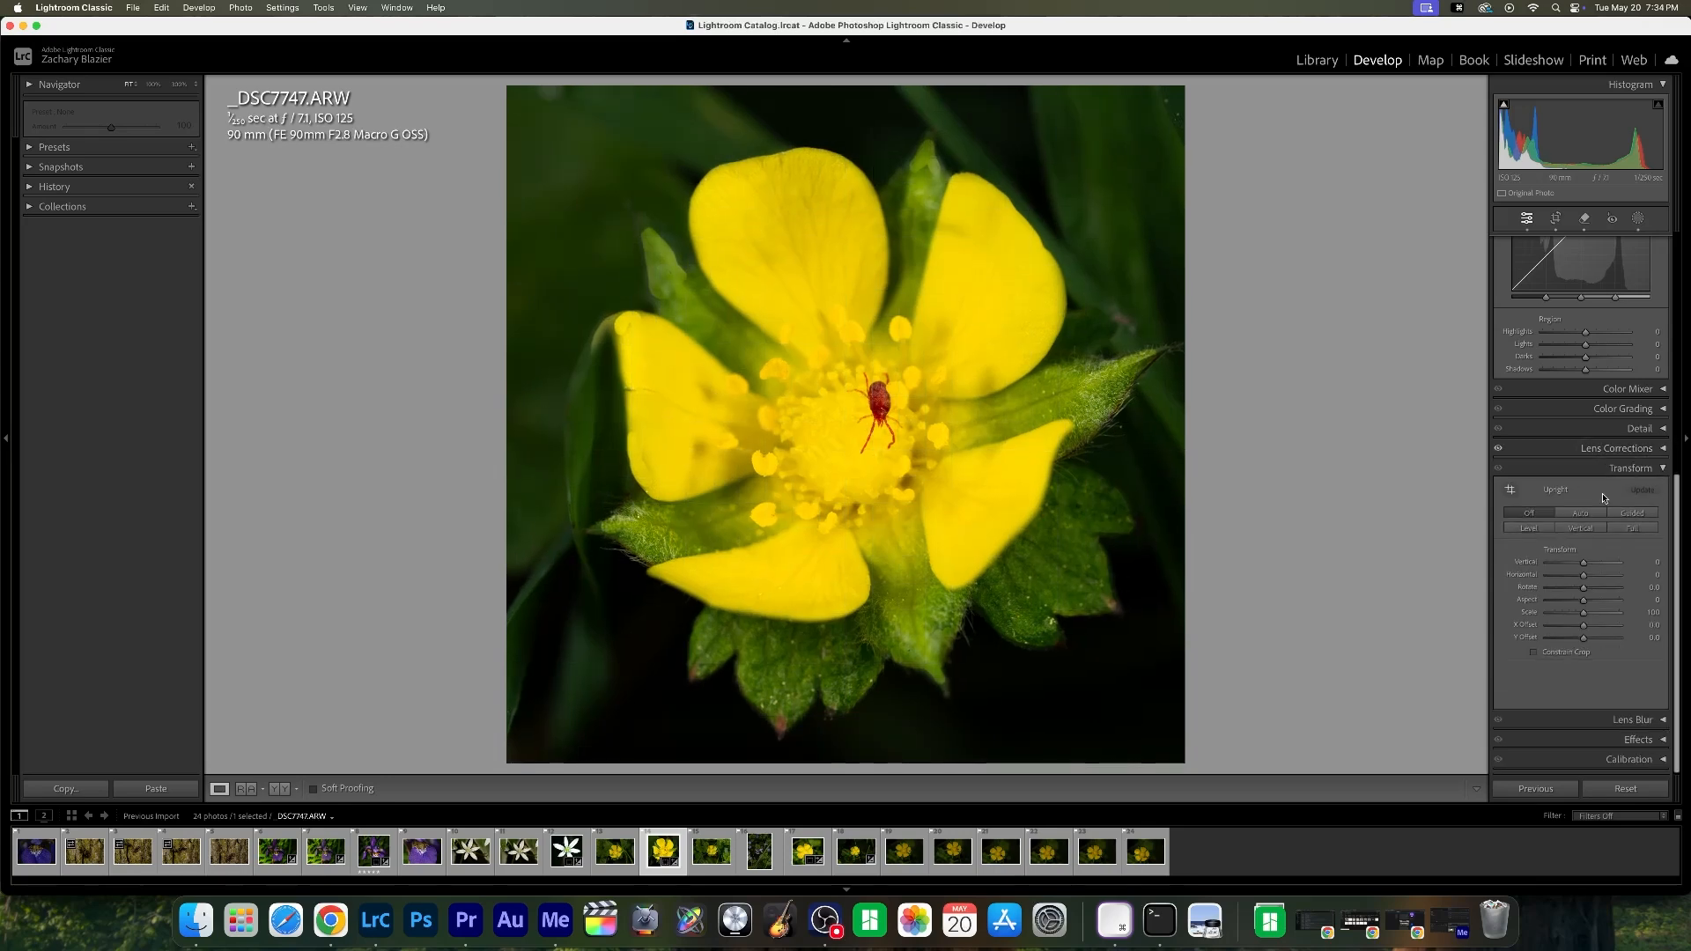
- Add a very slight dark post-crop vignette with the Highlight Priority style
left_click(1585, 740)
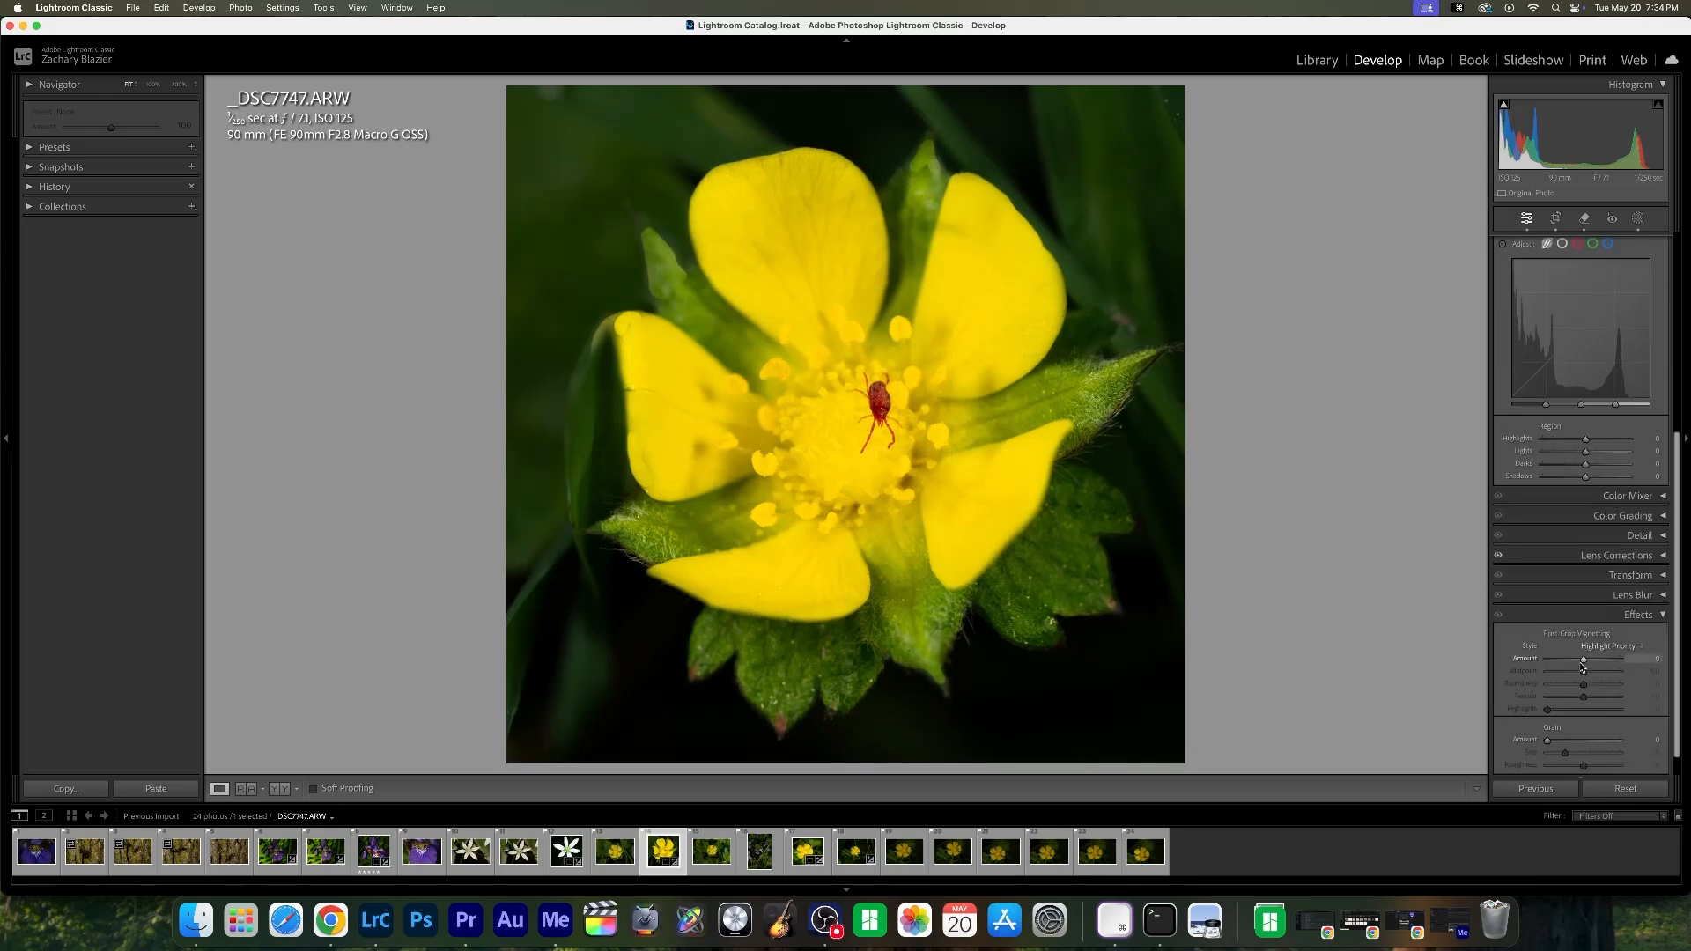
left_click_drag(1582, 666, 1580, 666)
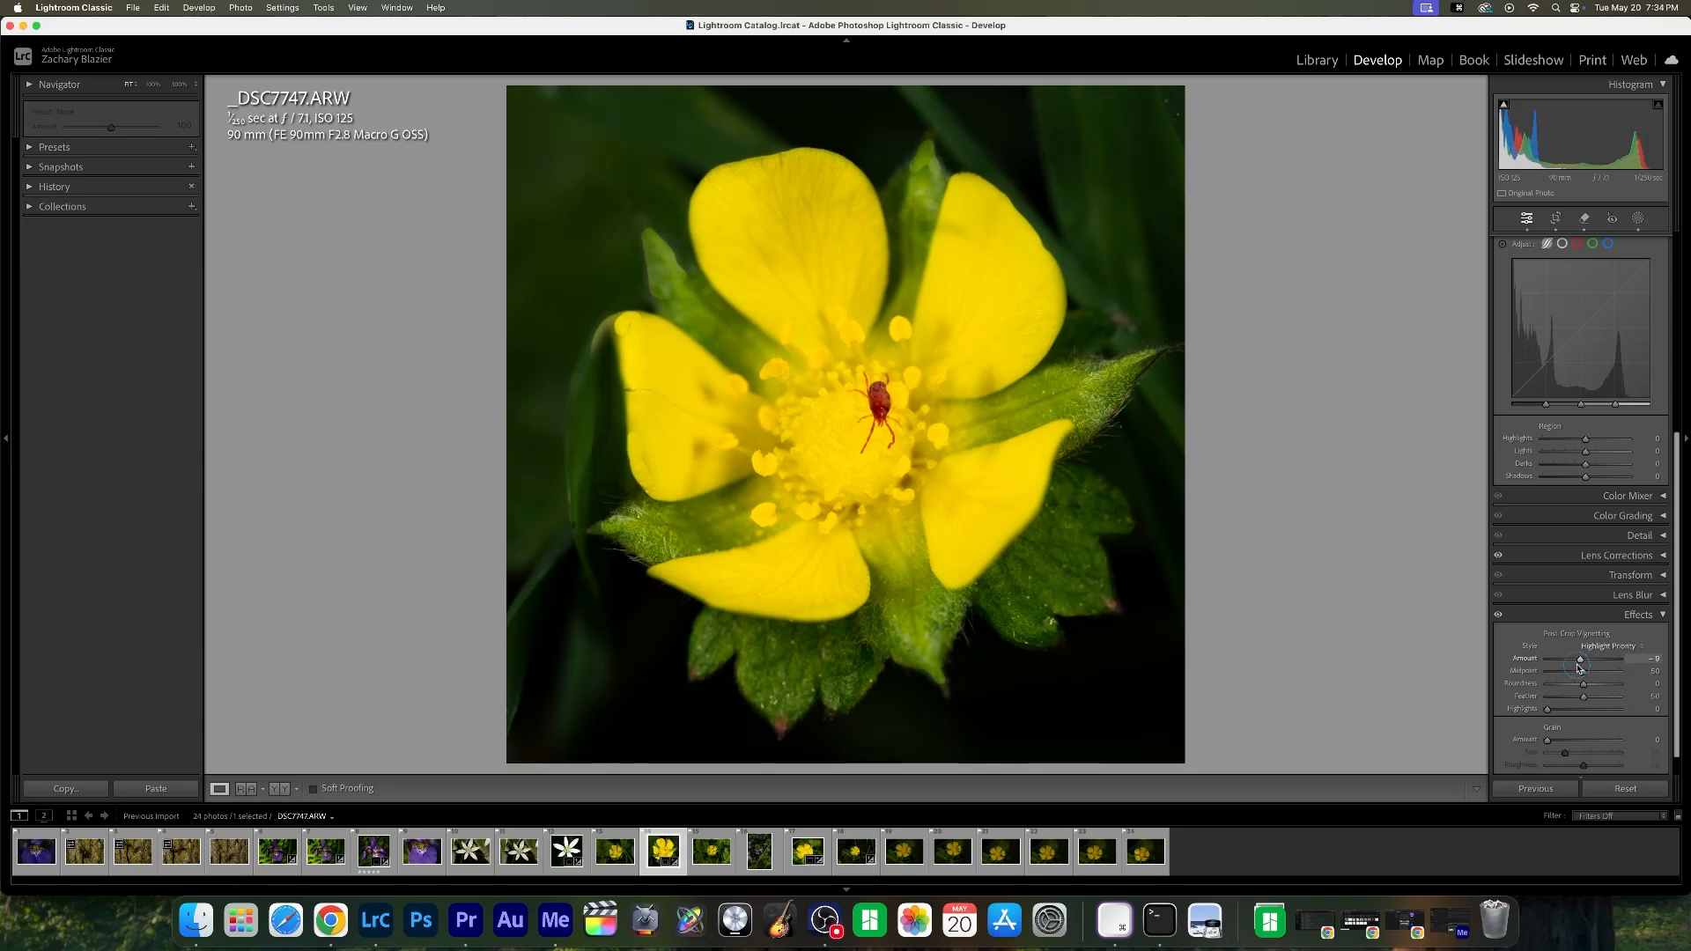
scroll(1642, 582, "up", 5)
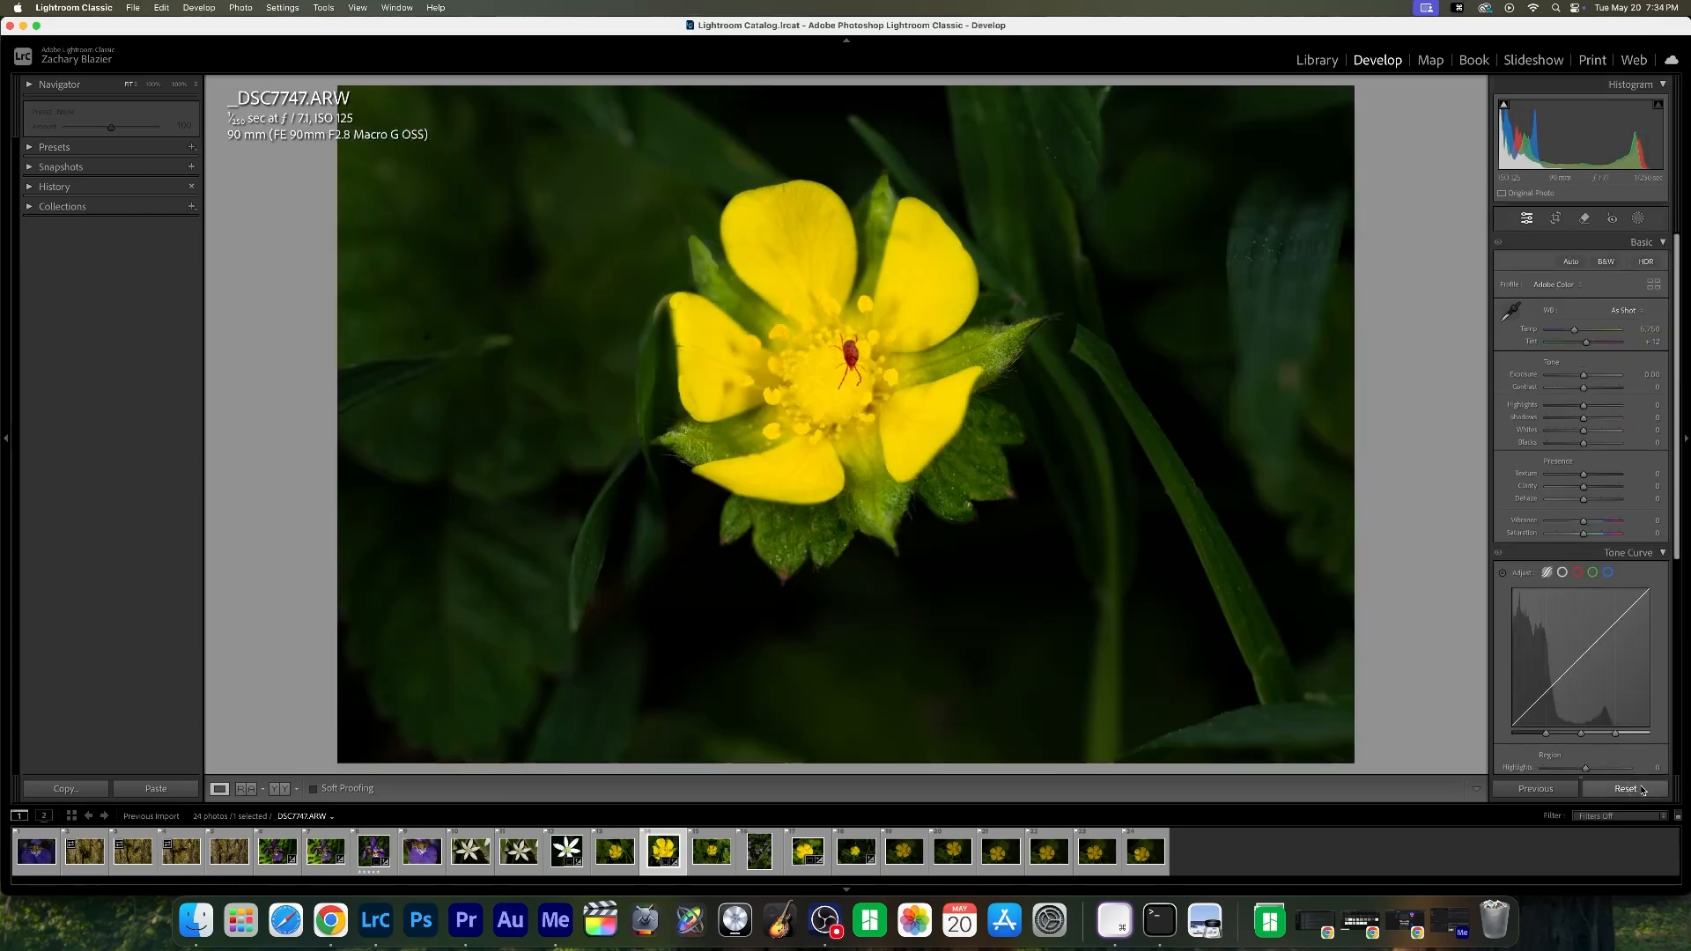
- Reset all edits on the yellow flower photo to view the original, and undo the reset
left_click(1625, 789)
key("super+z")
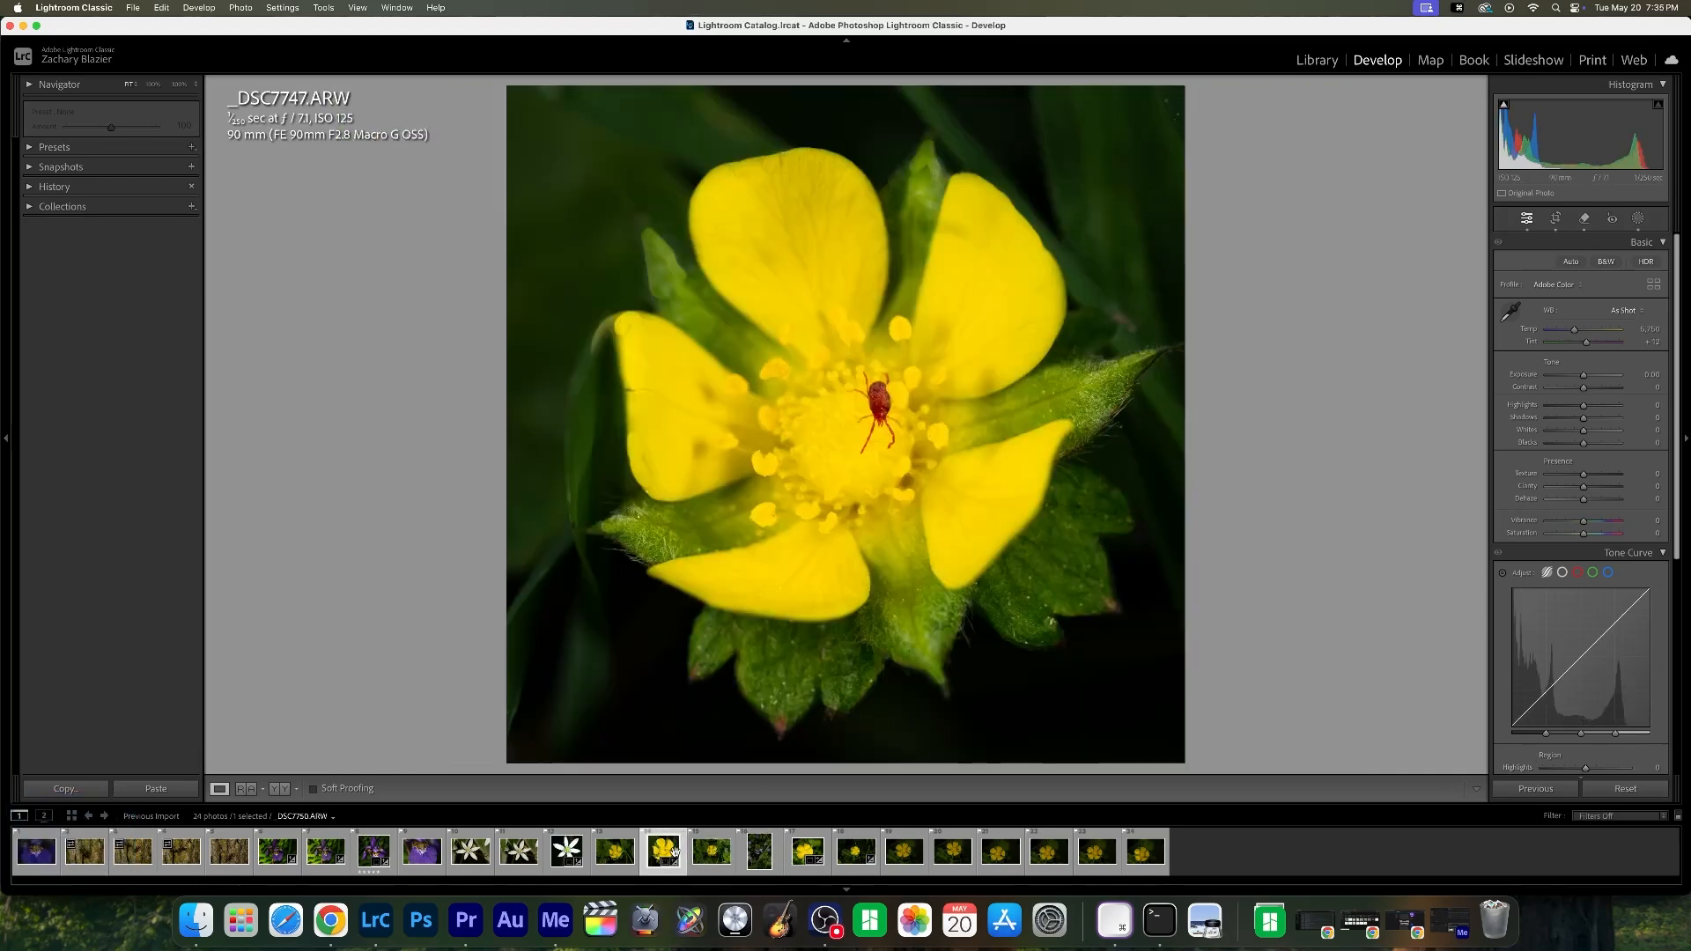
- Give the edited yellow flower photo and the edited white flower photo five-star ratings
key("5")
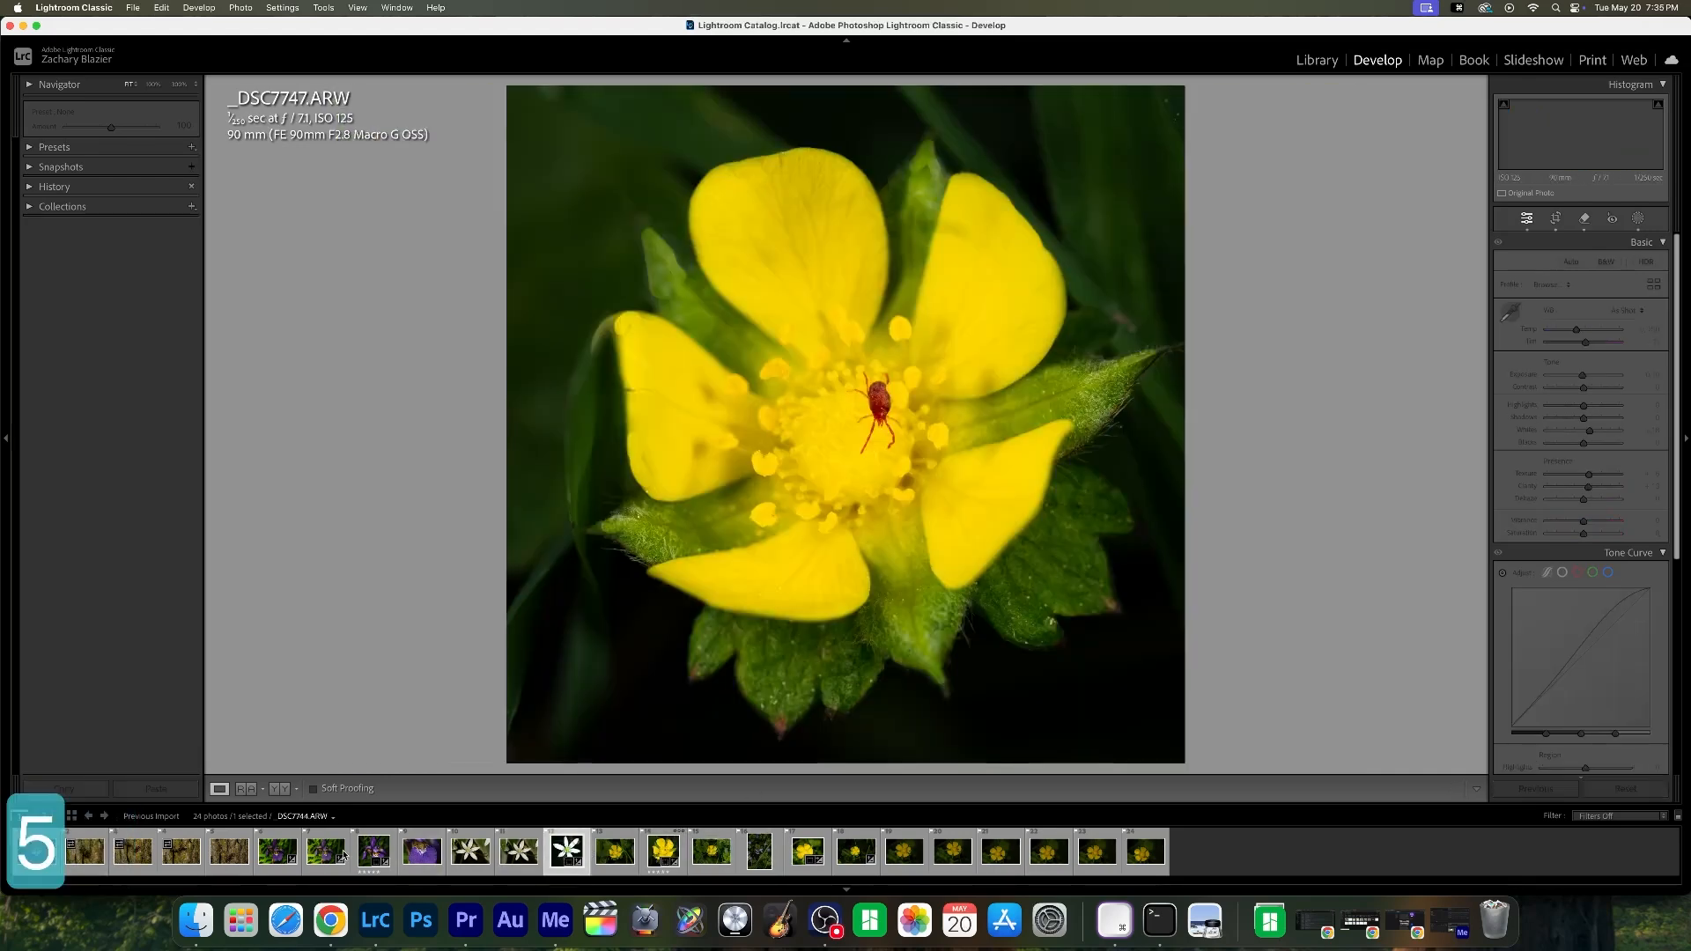
left_click(567, 851)
key("5")
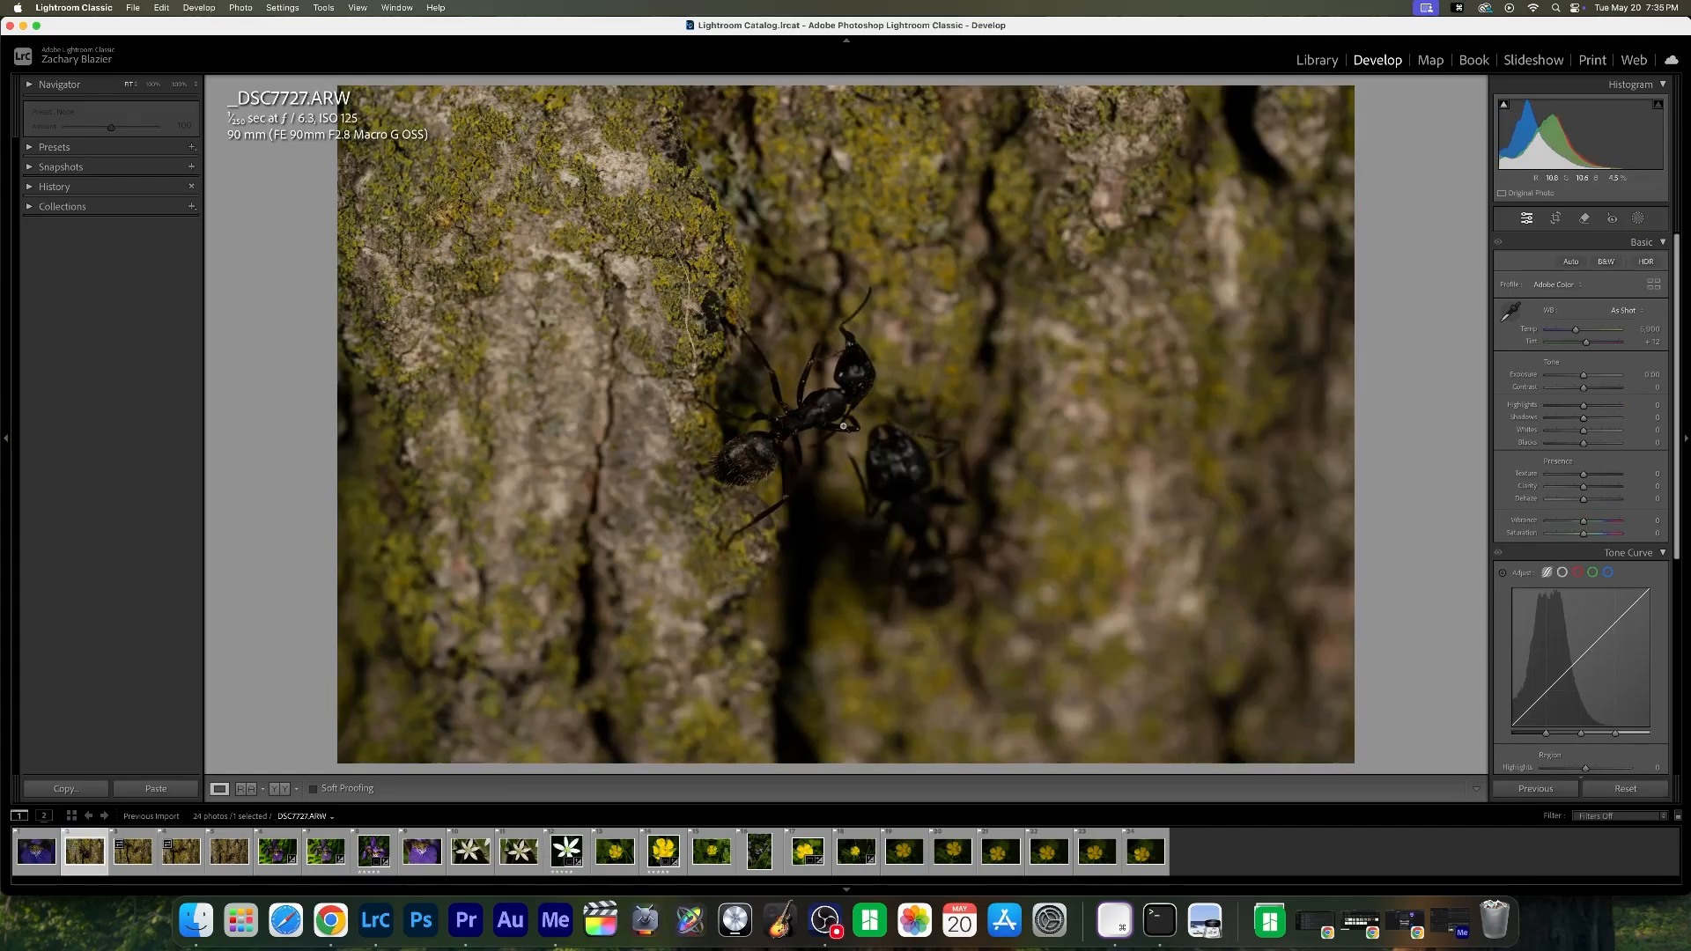
- Examine the photos of ants on bark and the purple iris close-up, zooming in on their details
key("Right")
key("Right")
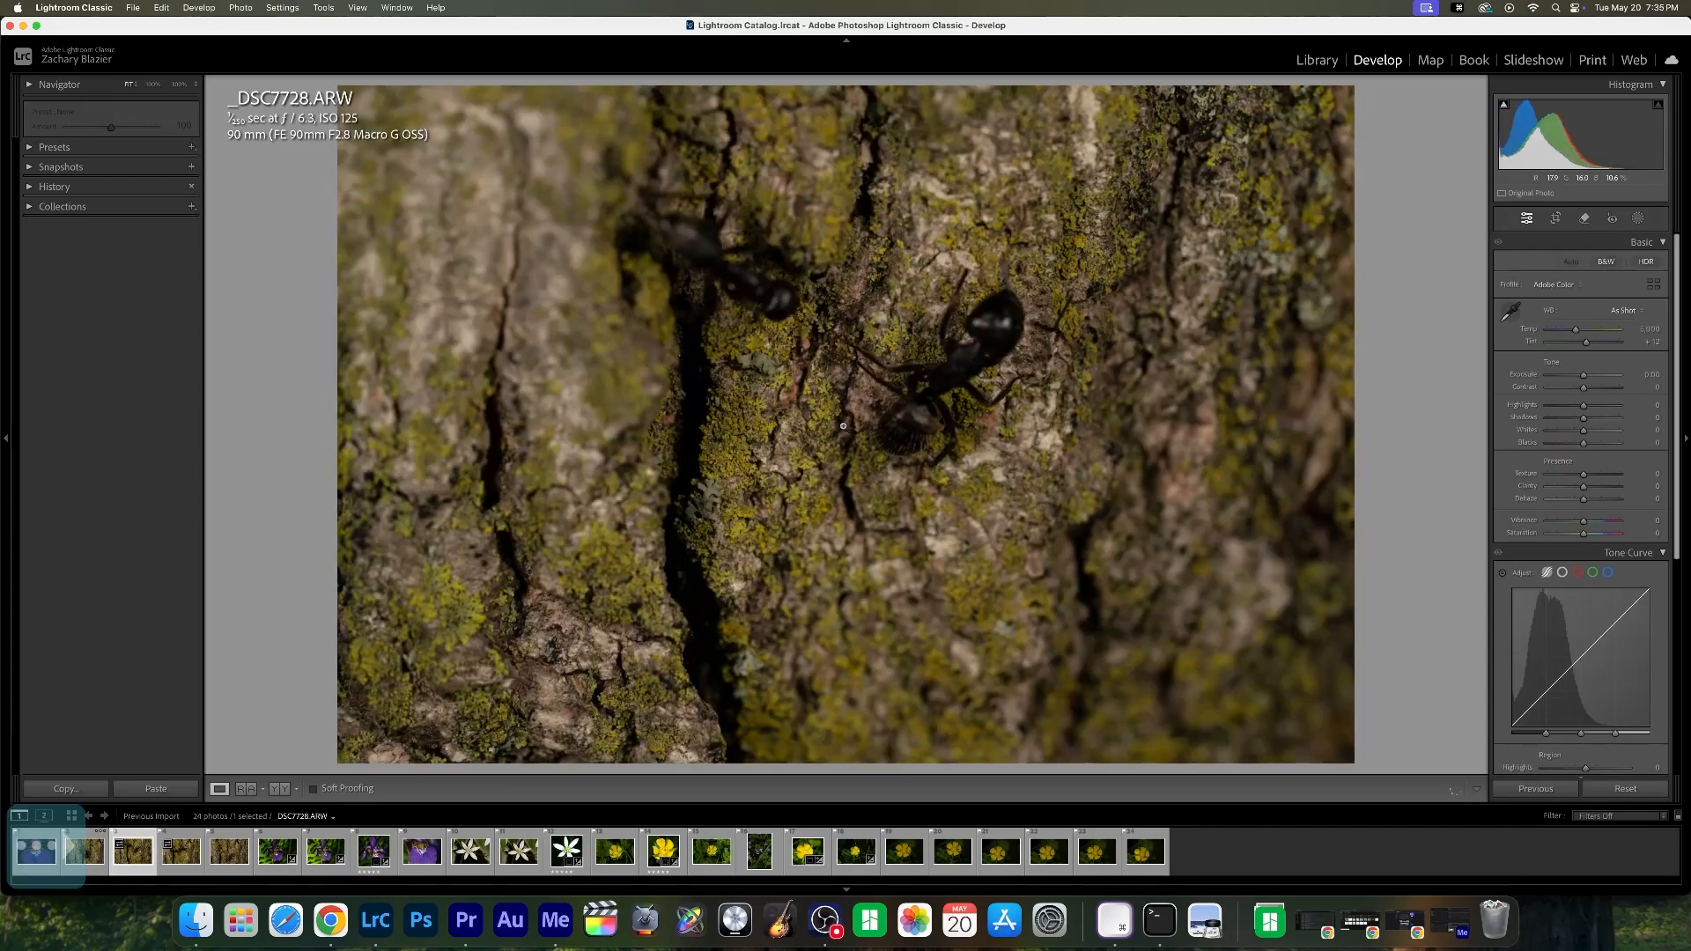
left_click(789, 446)
left_click_drag(789, 446, 850, 451)
key("Right")
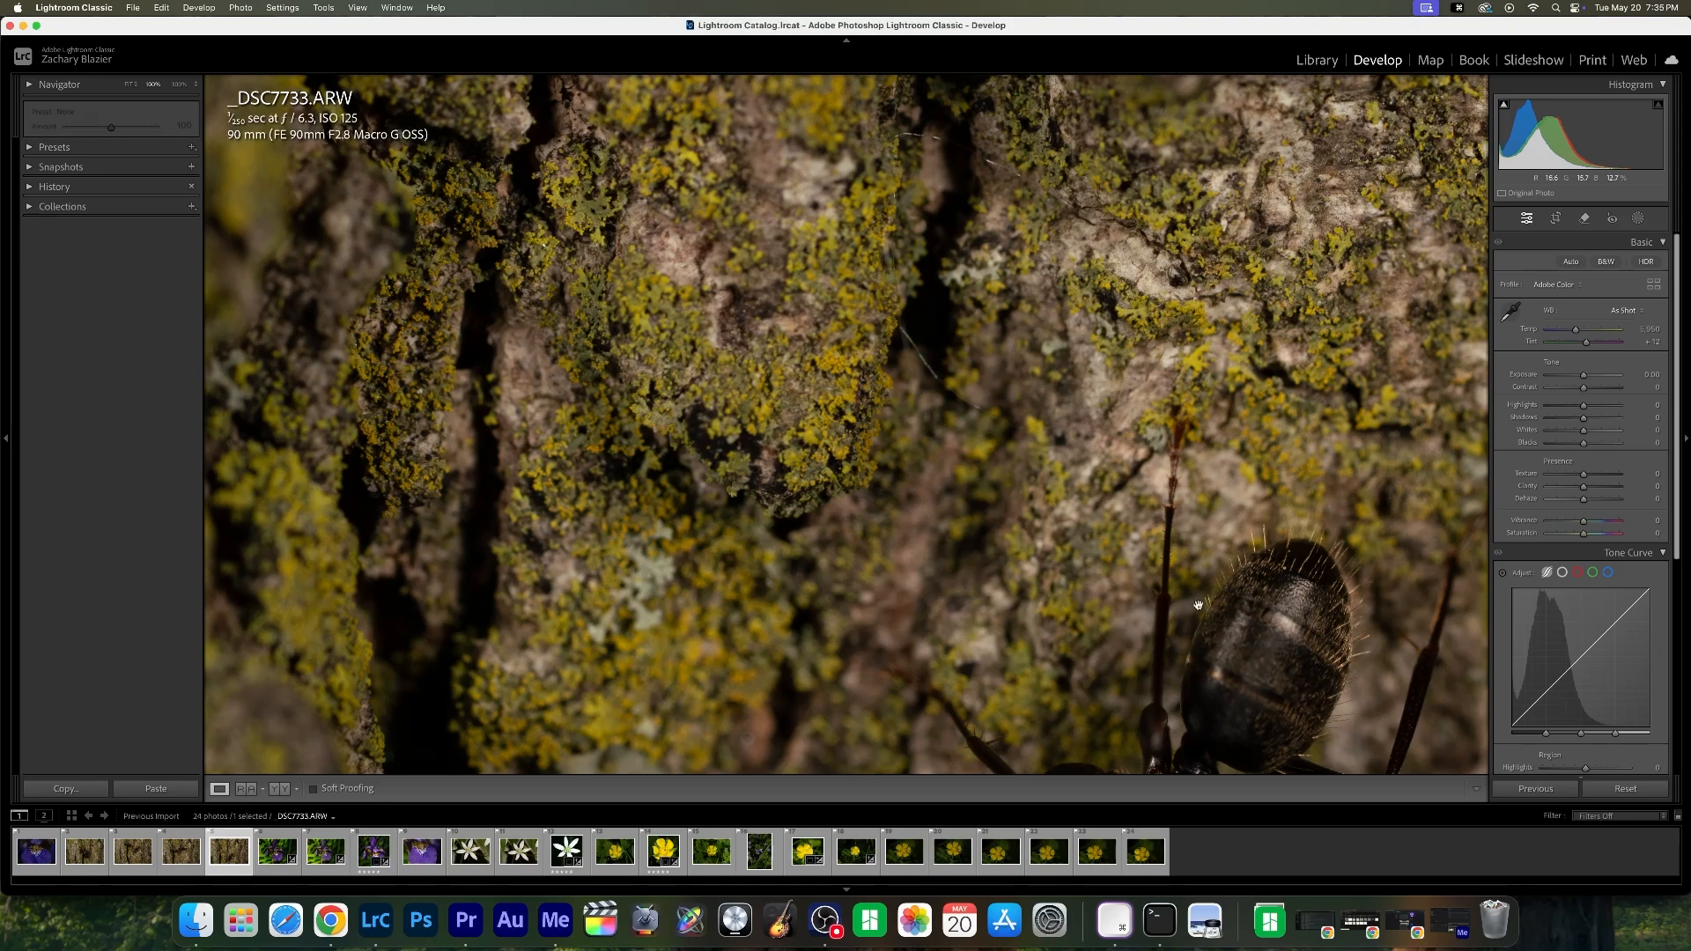
left_click(785, 458)
left_click_drag(953, 611, 1071, 489)
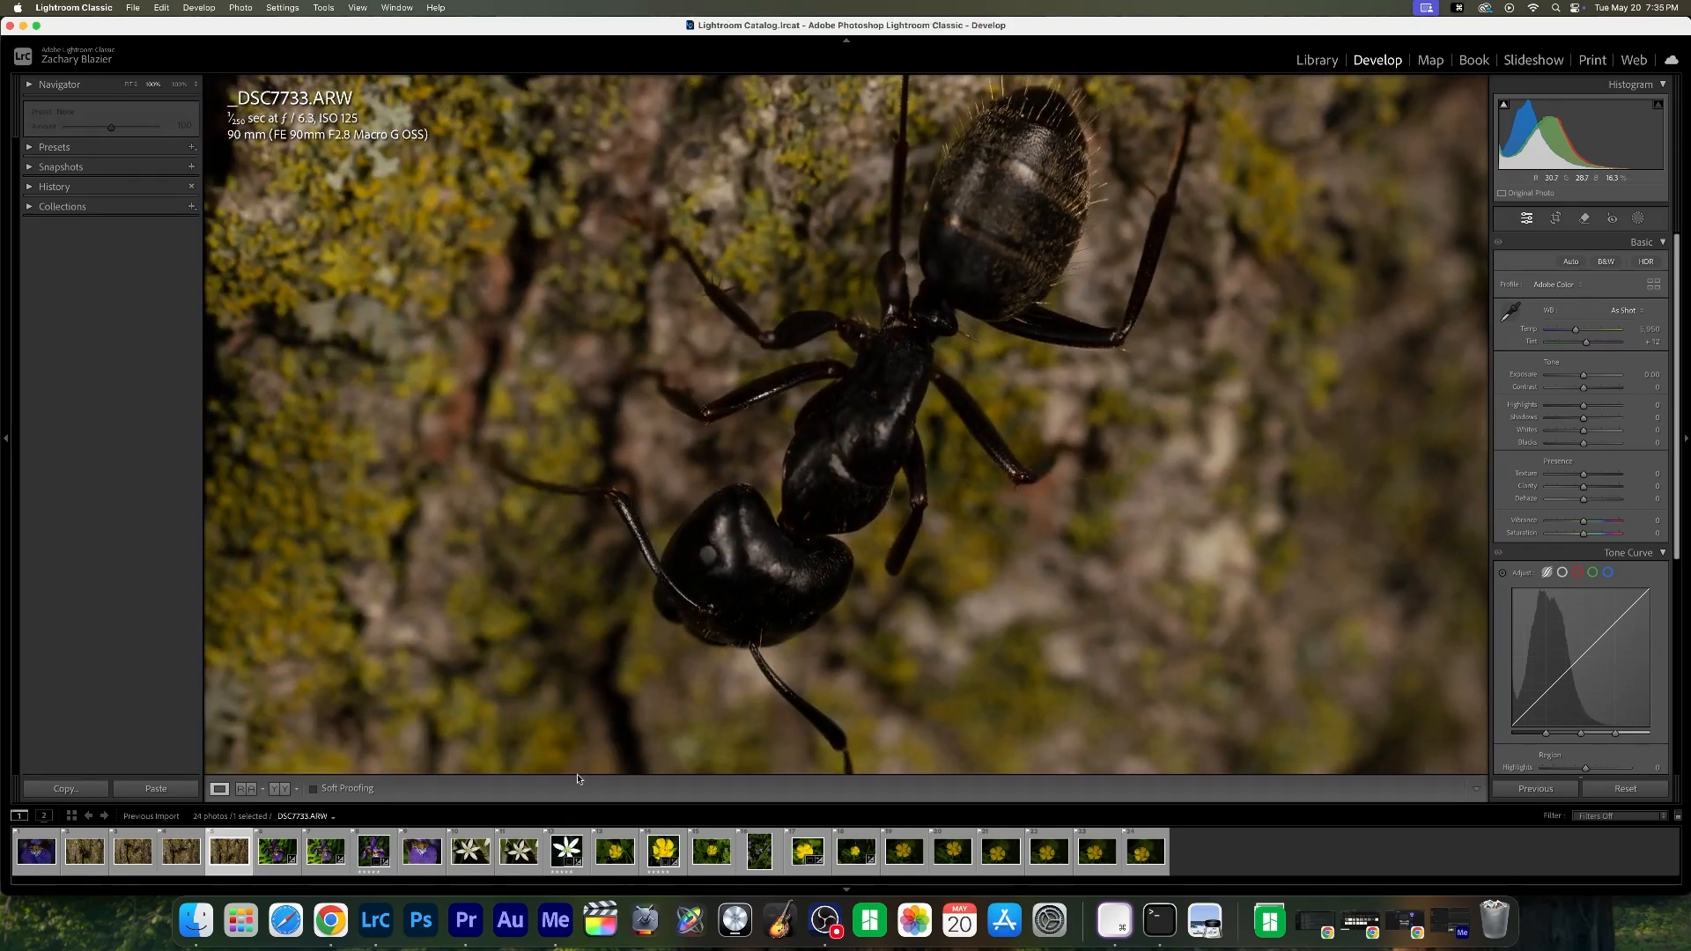
key("Home")
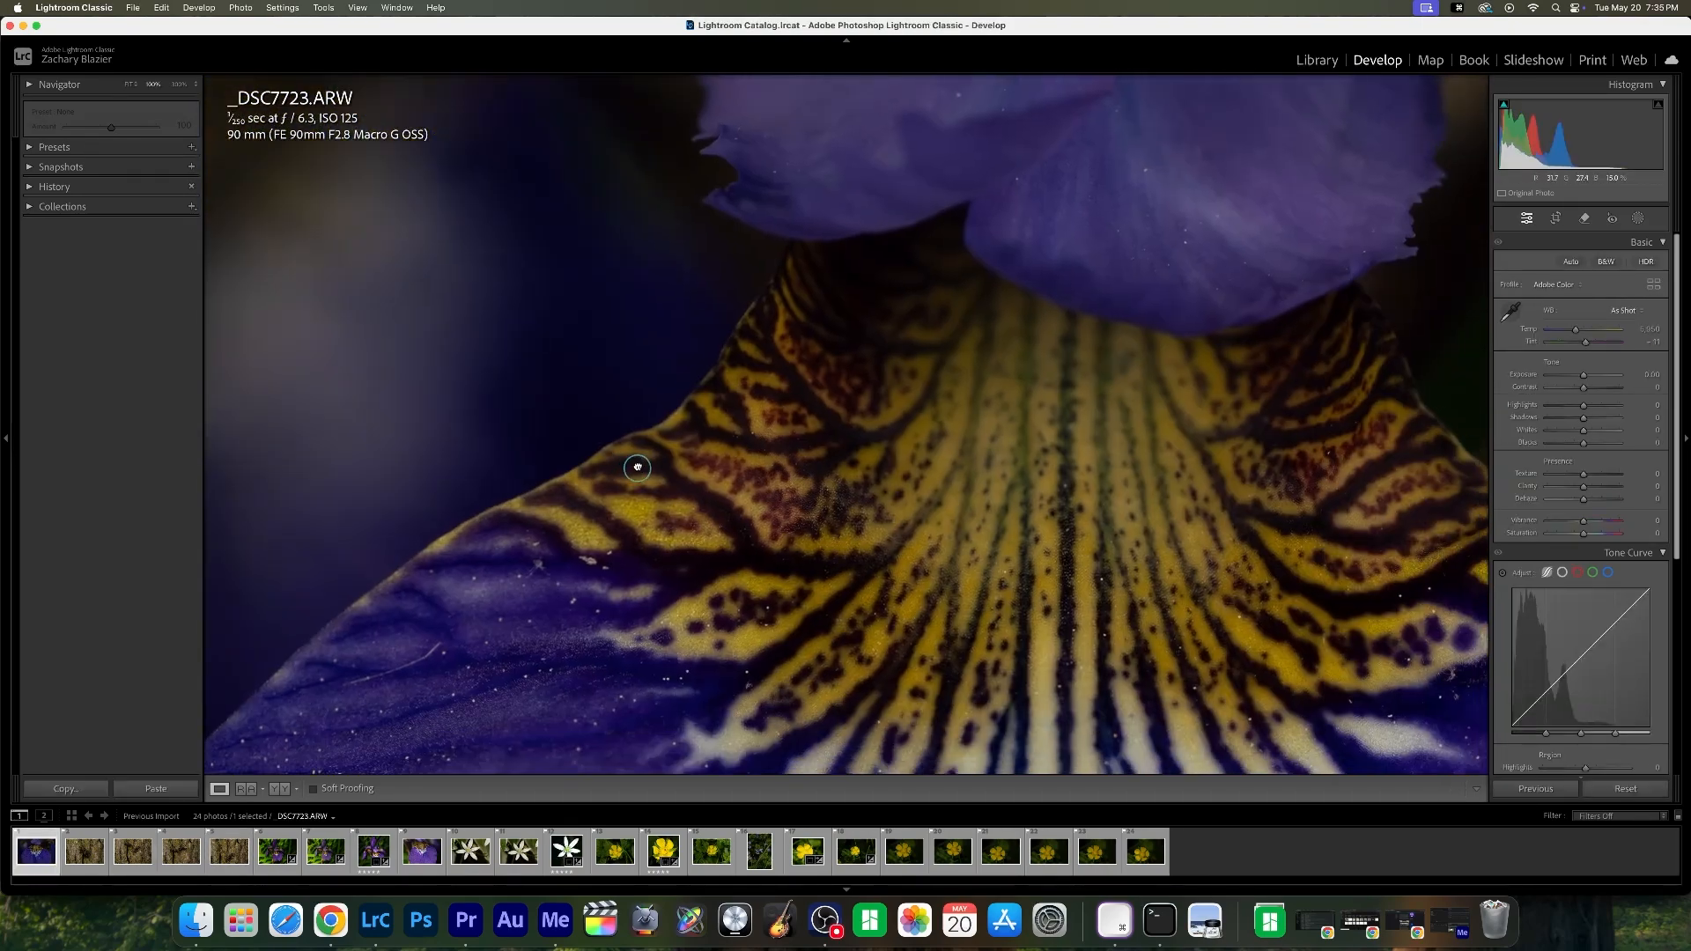
left_click_drag(642, 465, 405, 309)
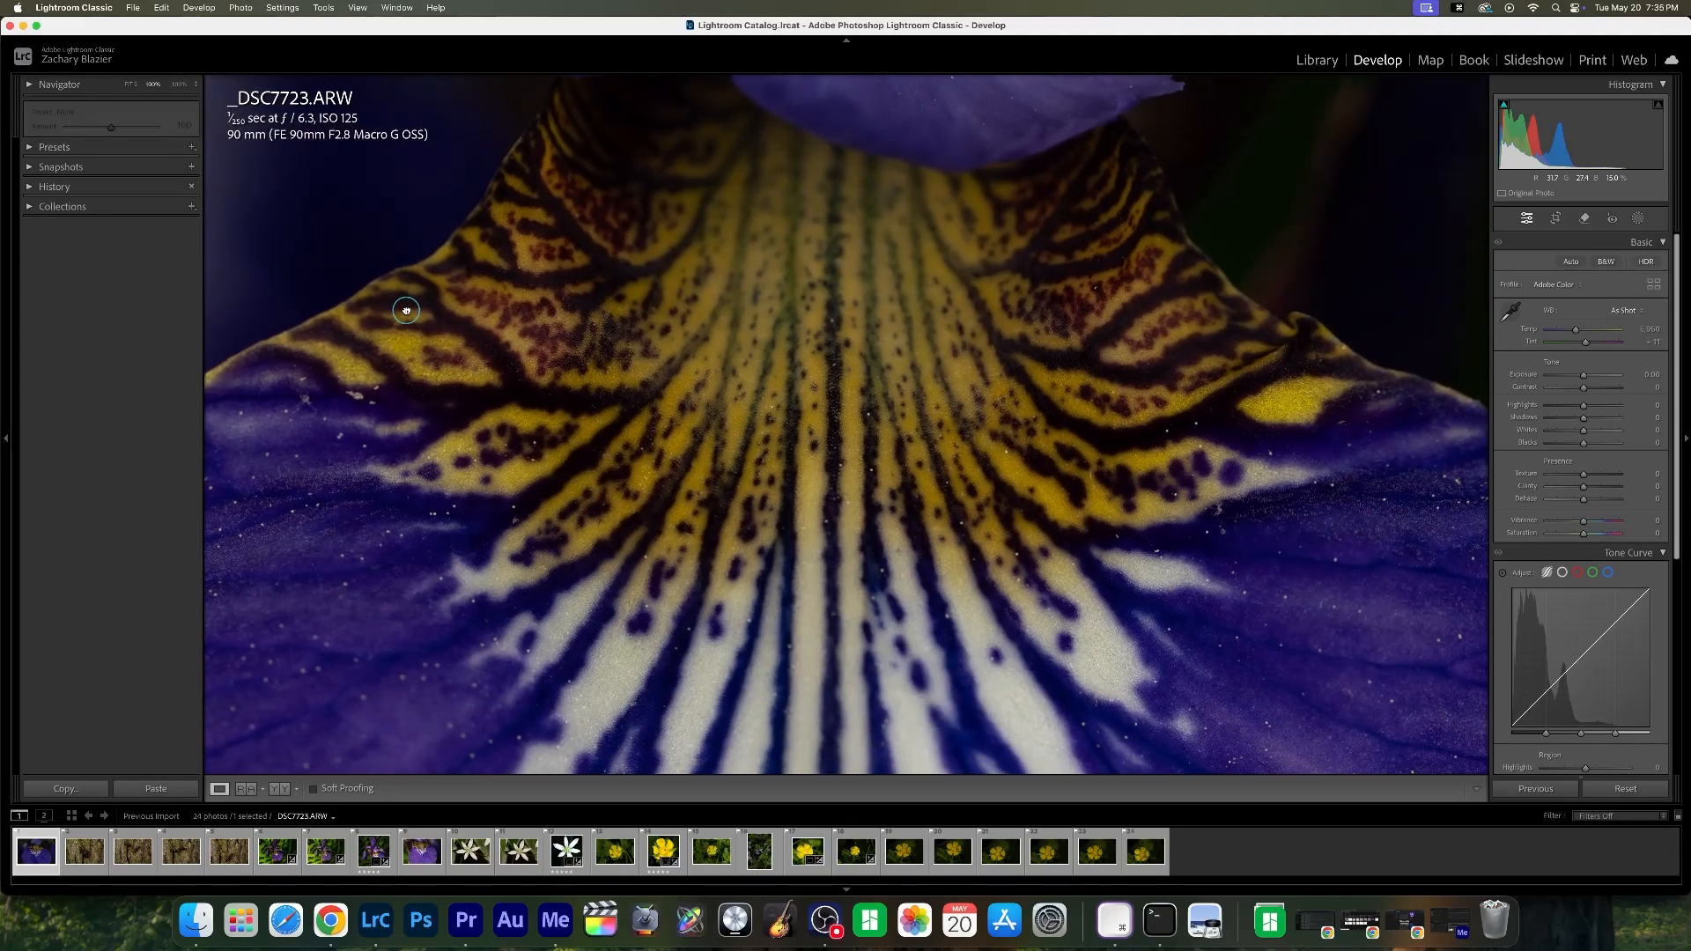
left_click(1035, 298)
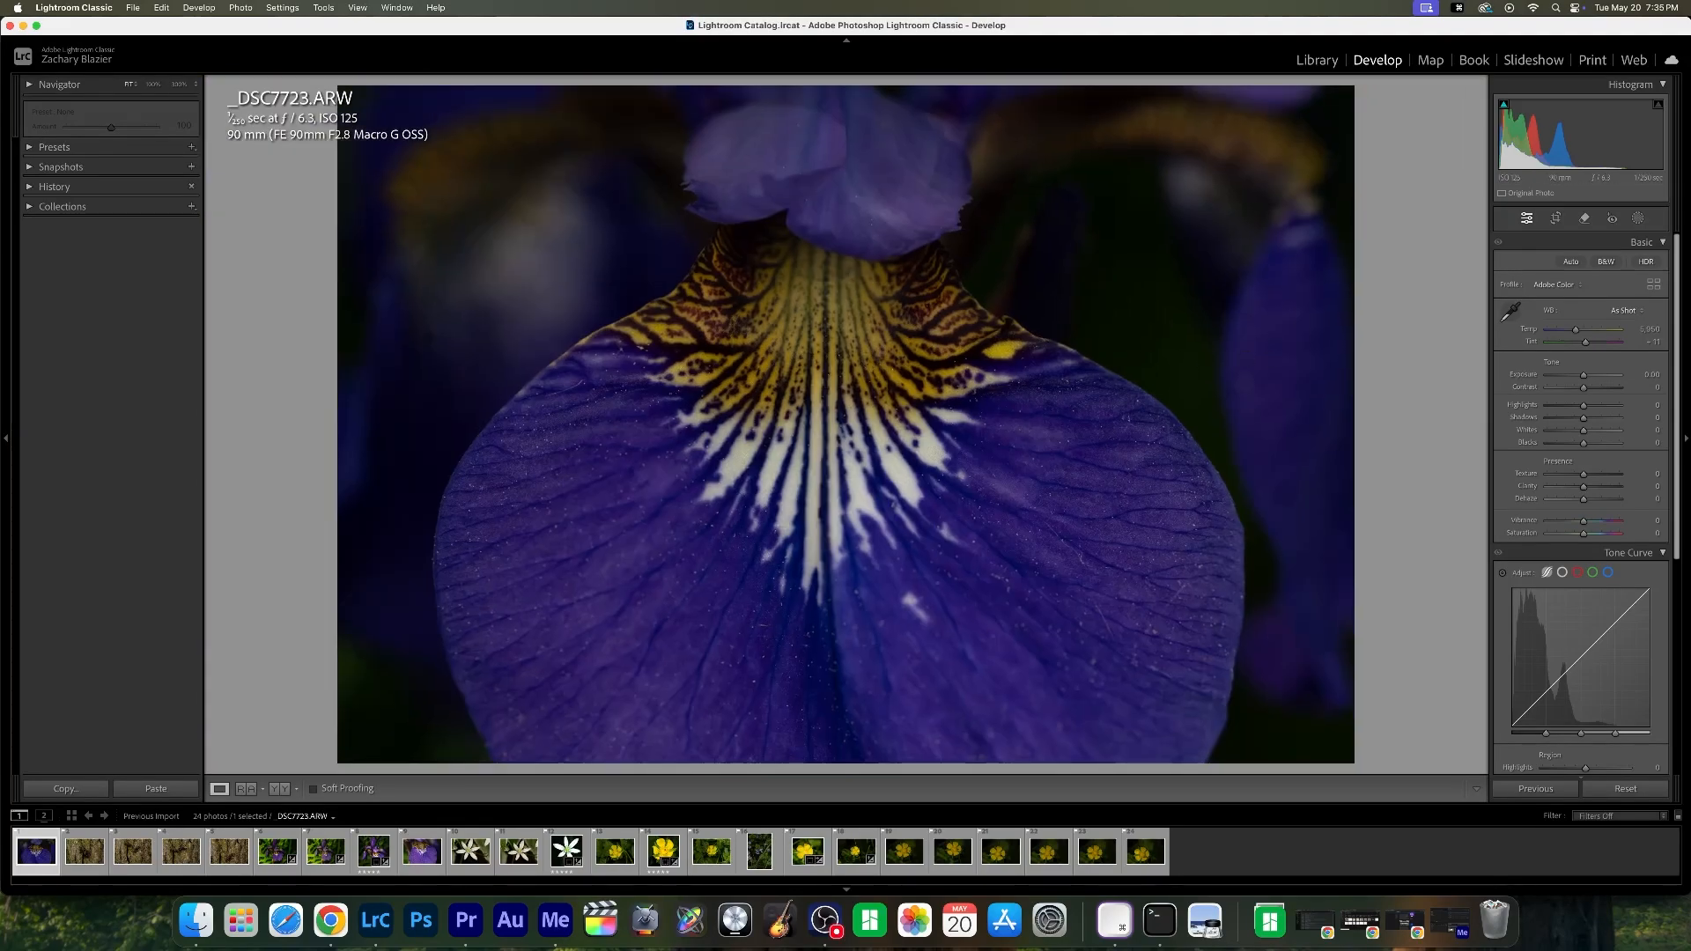